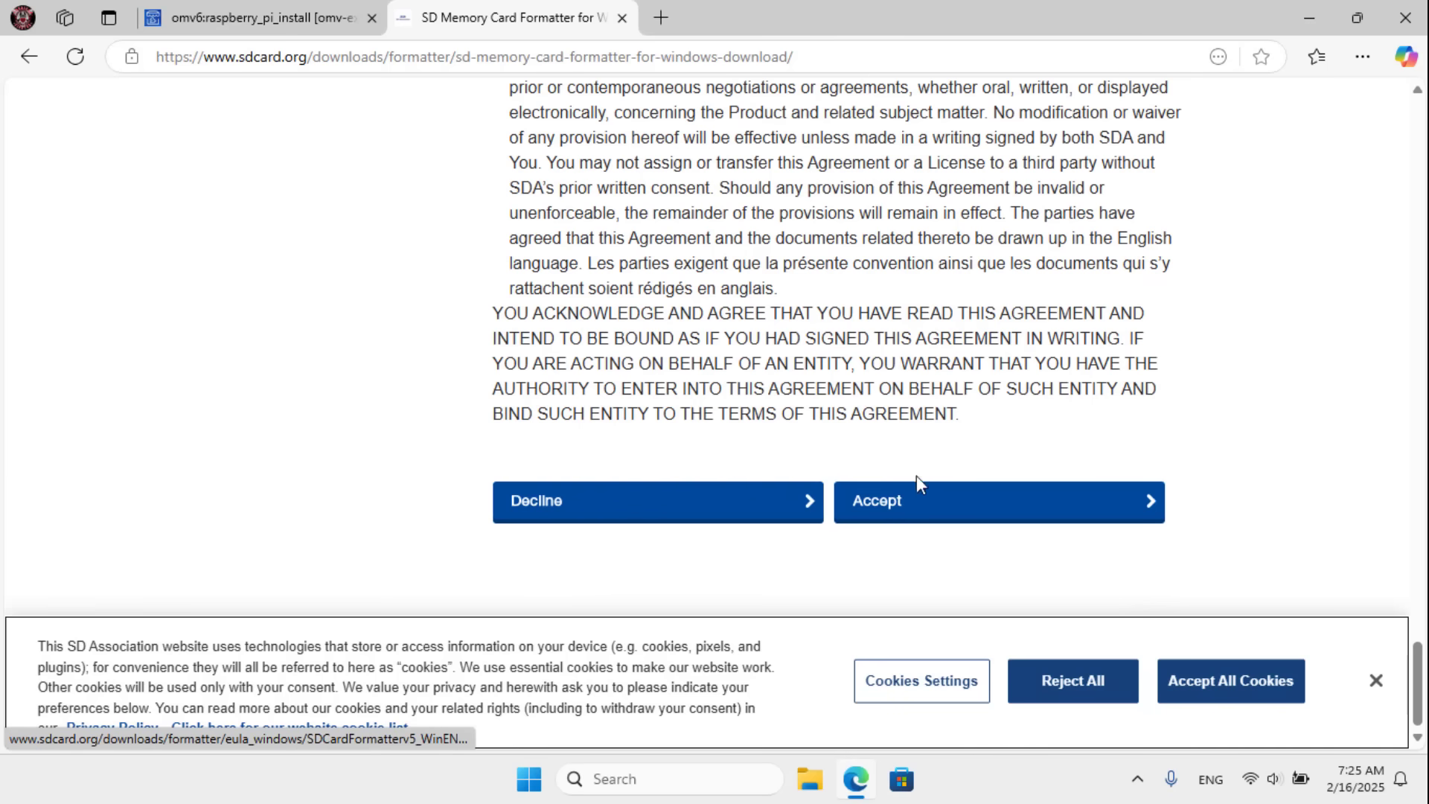
Step: Accept the EULA and show the downloaded SDCardFormatterv5_WinEN.zip in its folder
click(893, 503)
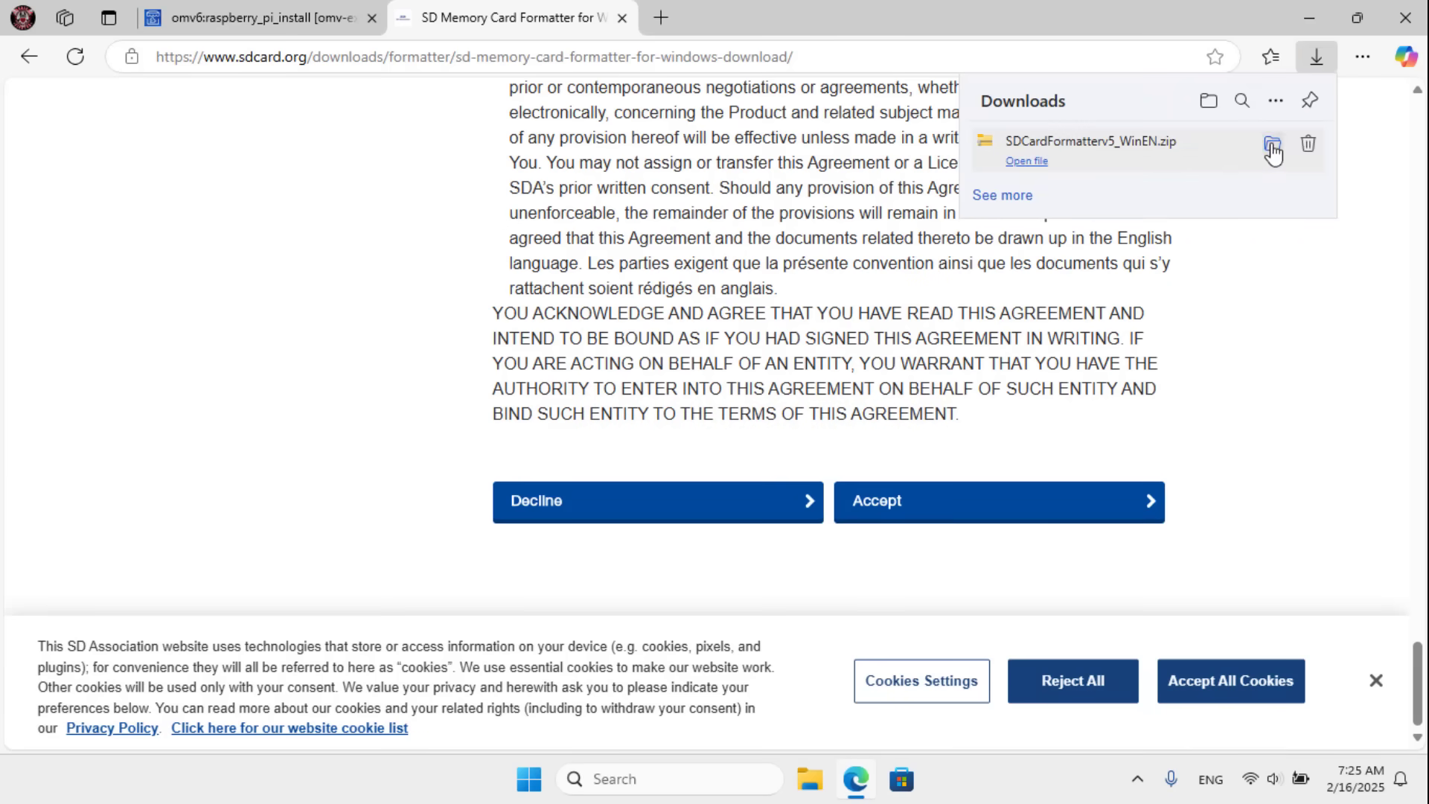
click(1271, 145)
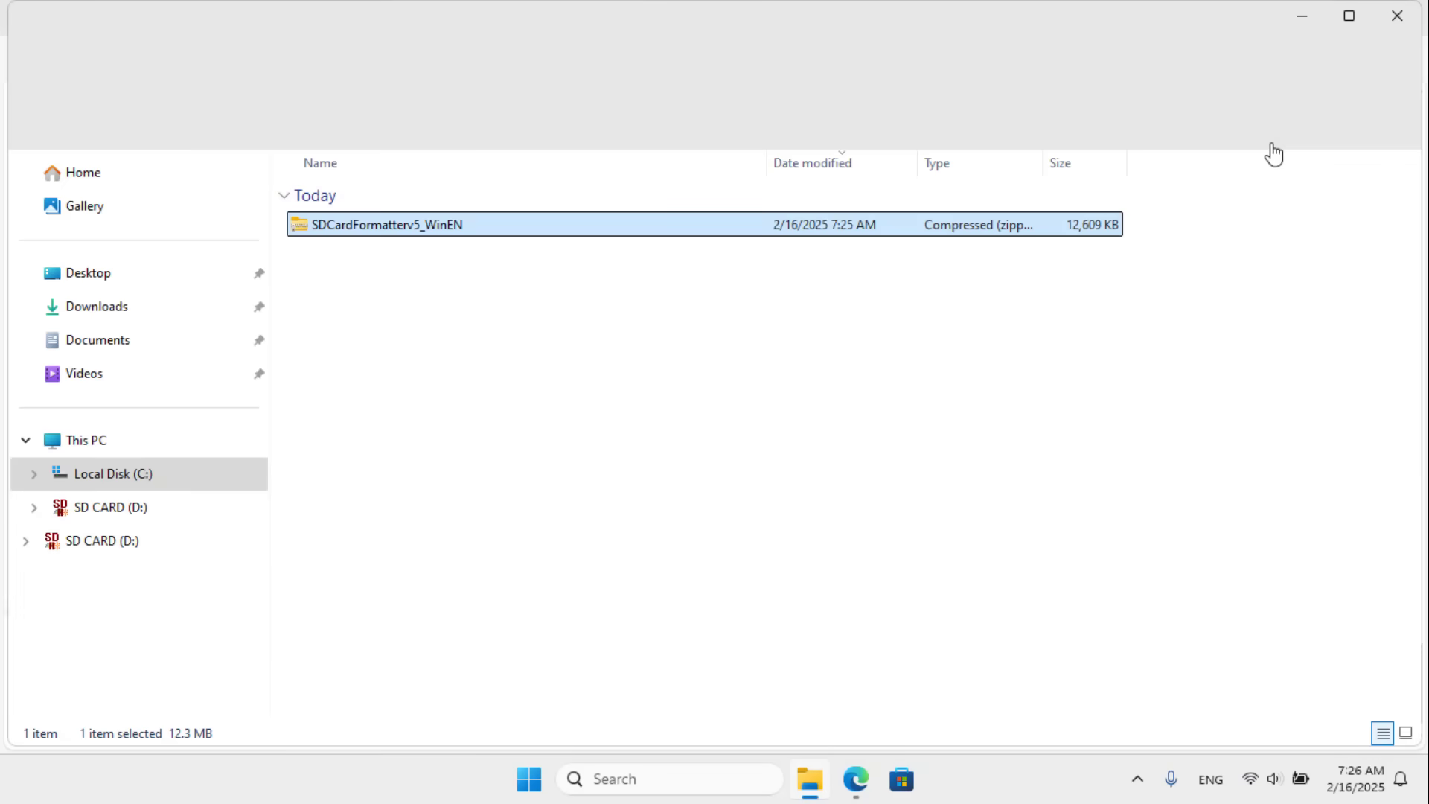
Step: Extract all of SDCardFormatterv5_WinEN.zip into its default folder
click(372, 303)
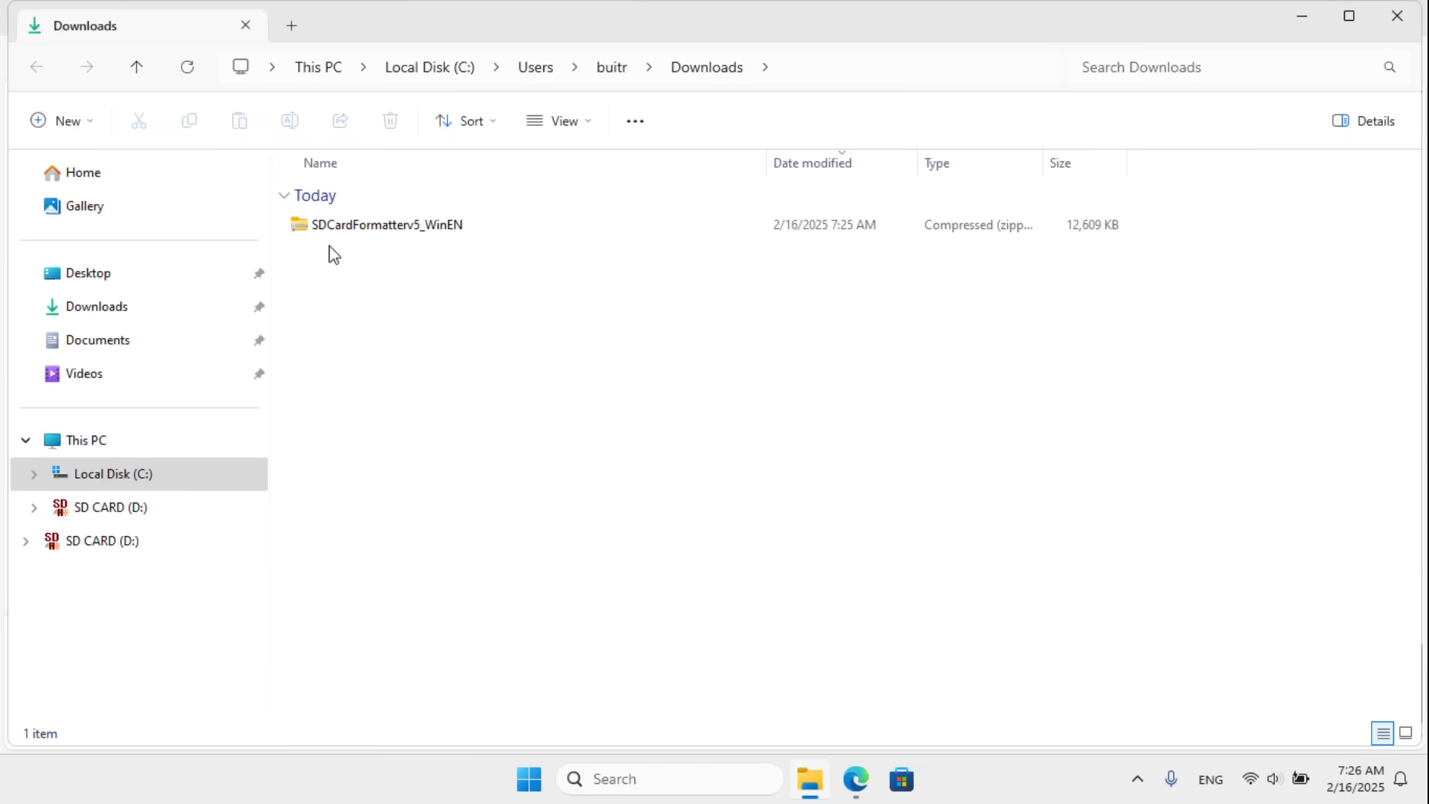
right_click(336, 233)
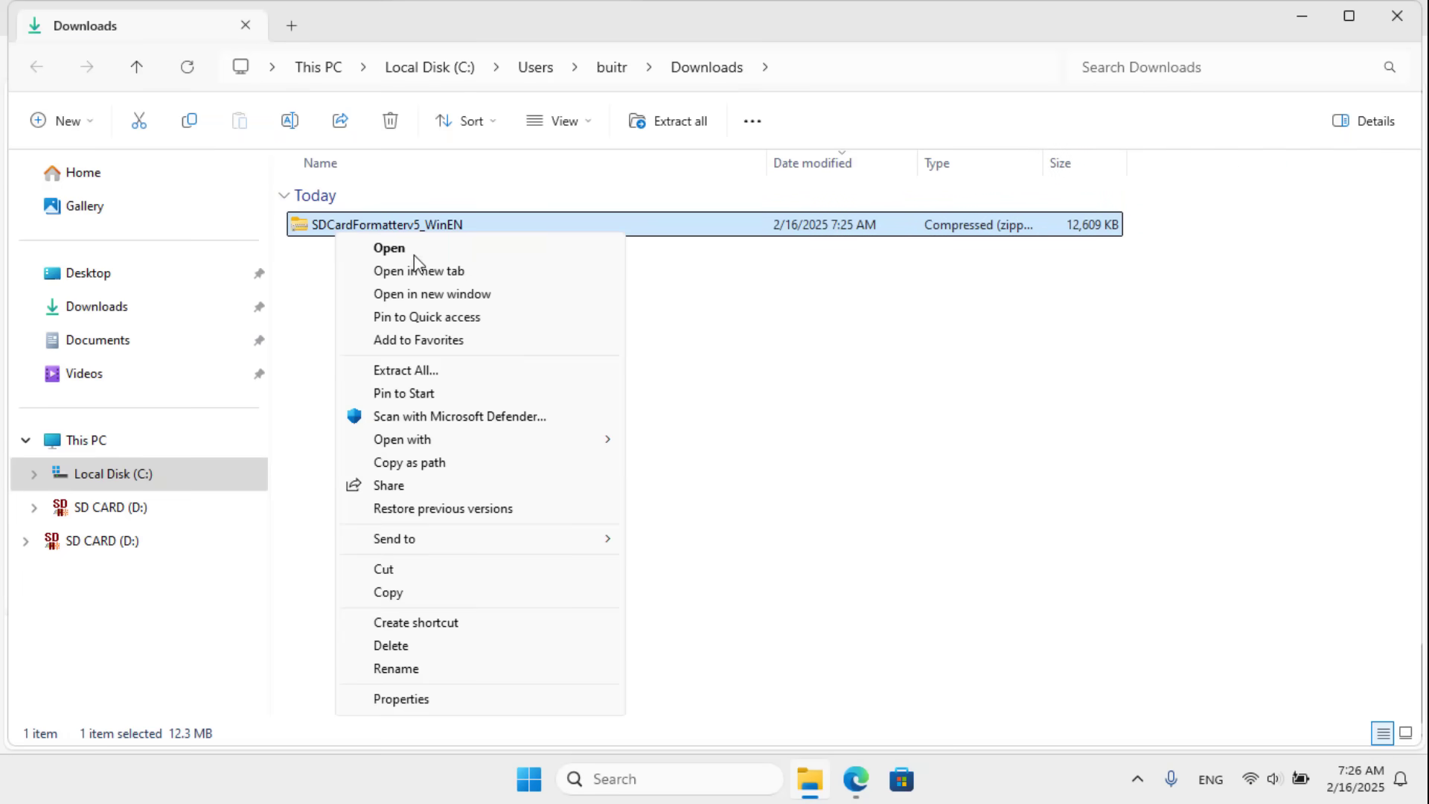
click(427, 368)
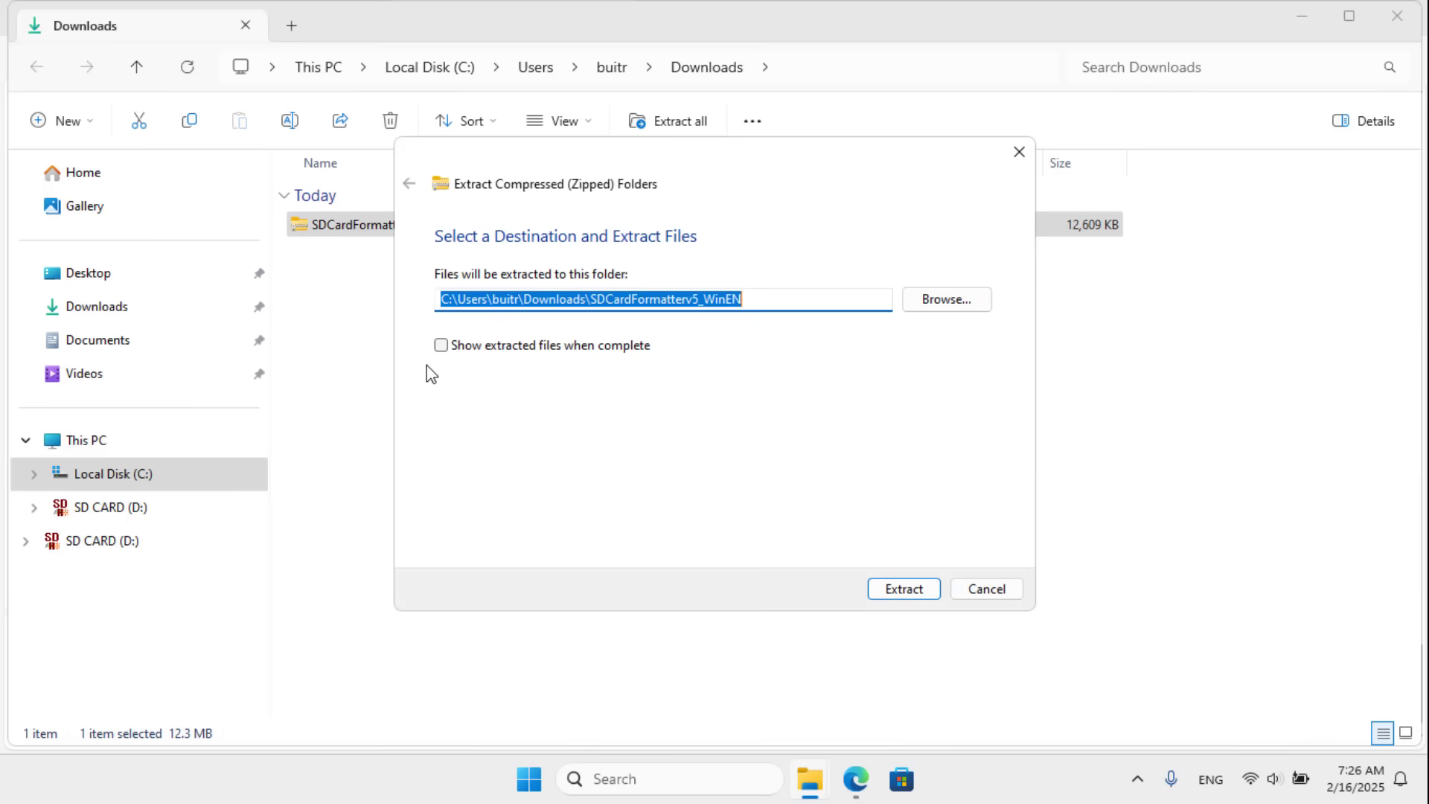
click(887, 597)
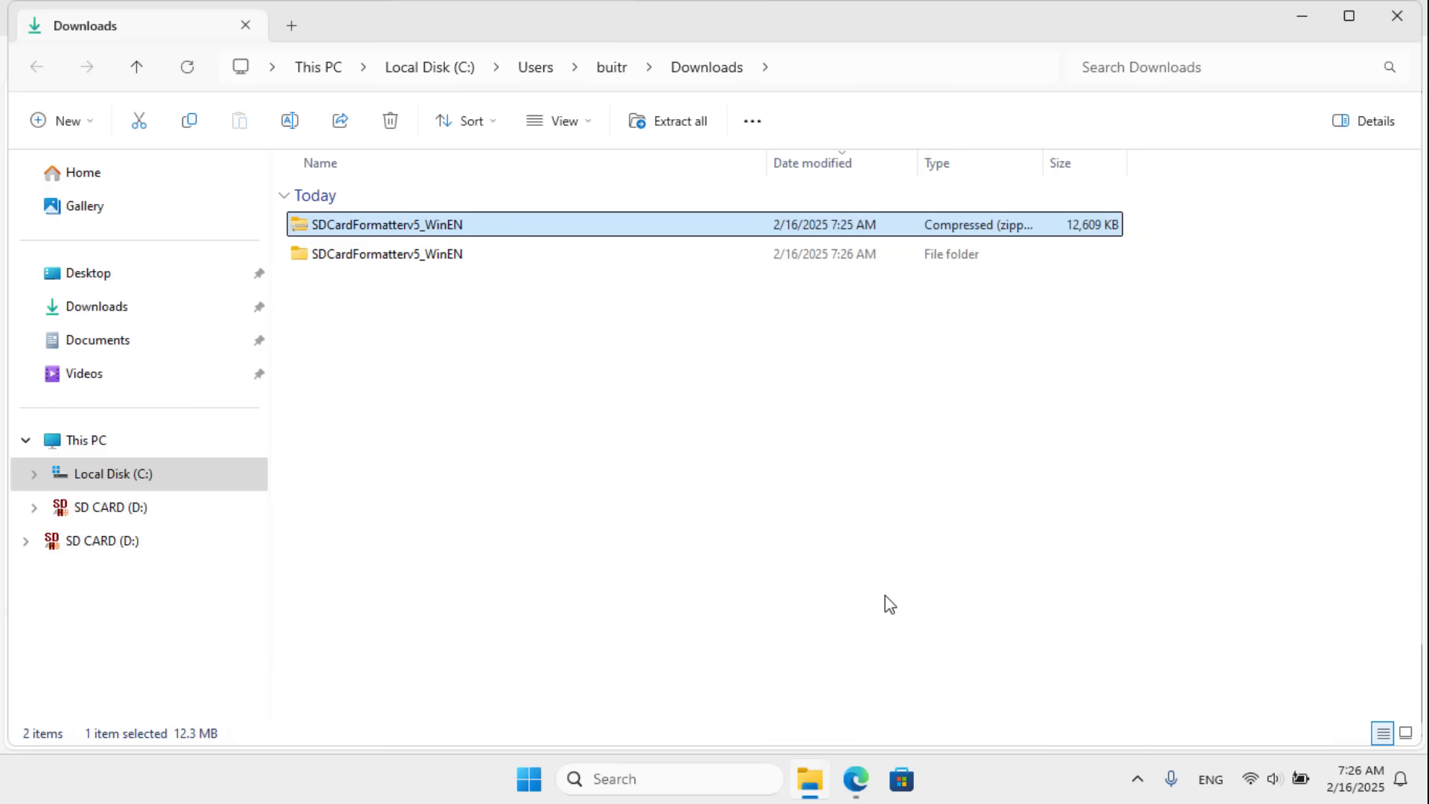
Step: Open the extracted folders and run the SD Card Formatter 5.0.3 Setup EN installer
click(570, 412)
click(382, 261)
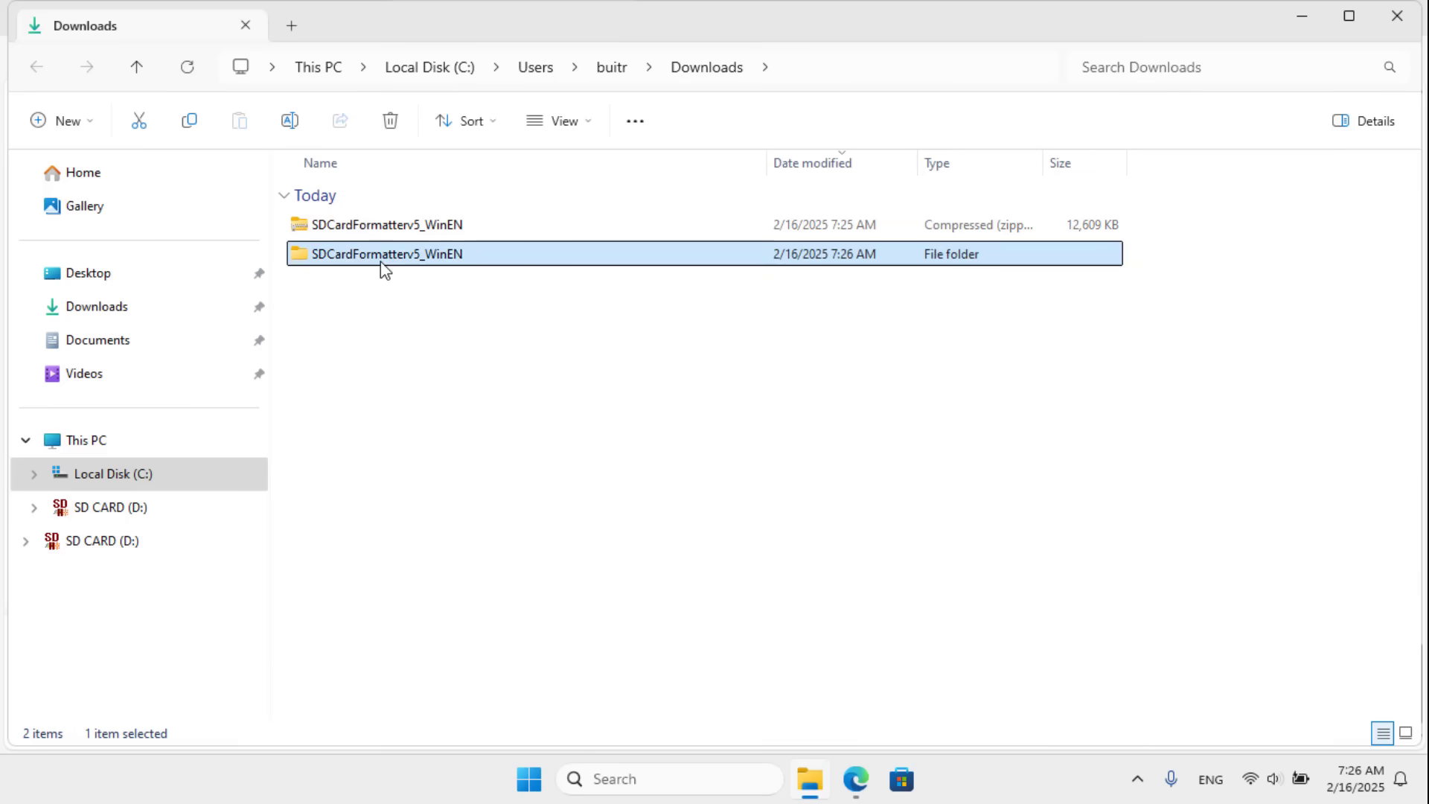
double_click(381, 261)
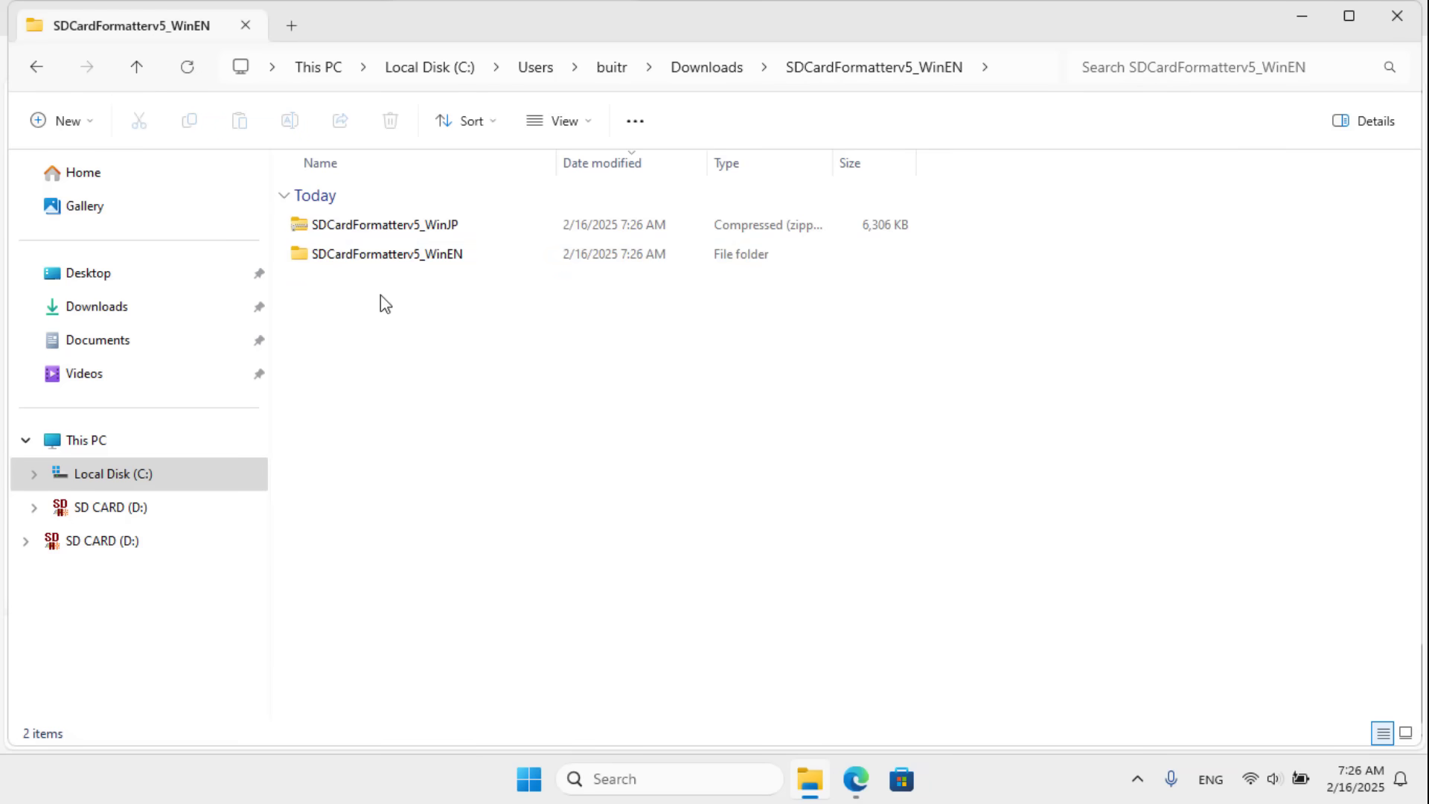
double_click(383, 260)
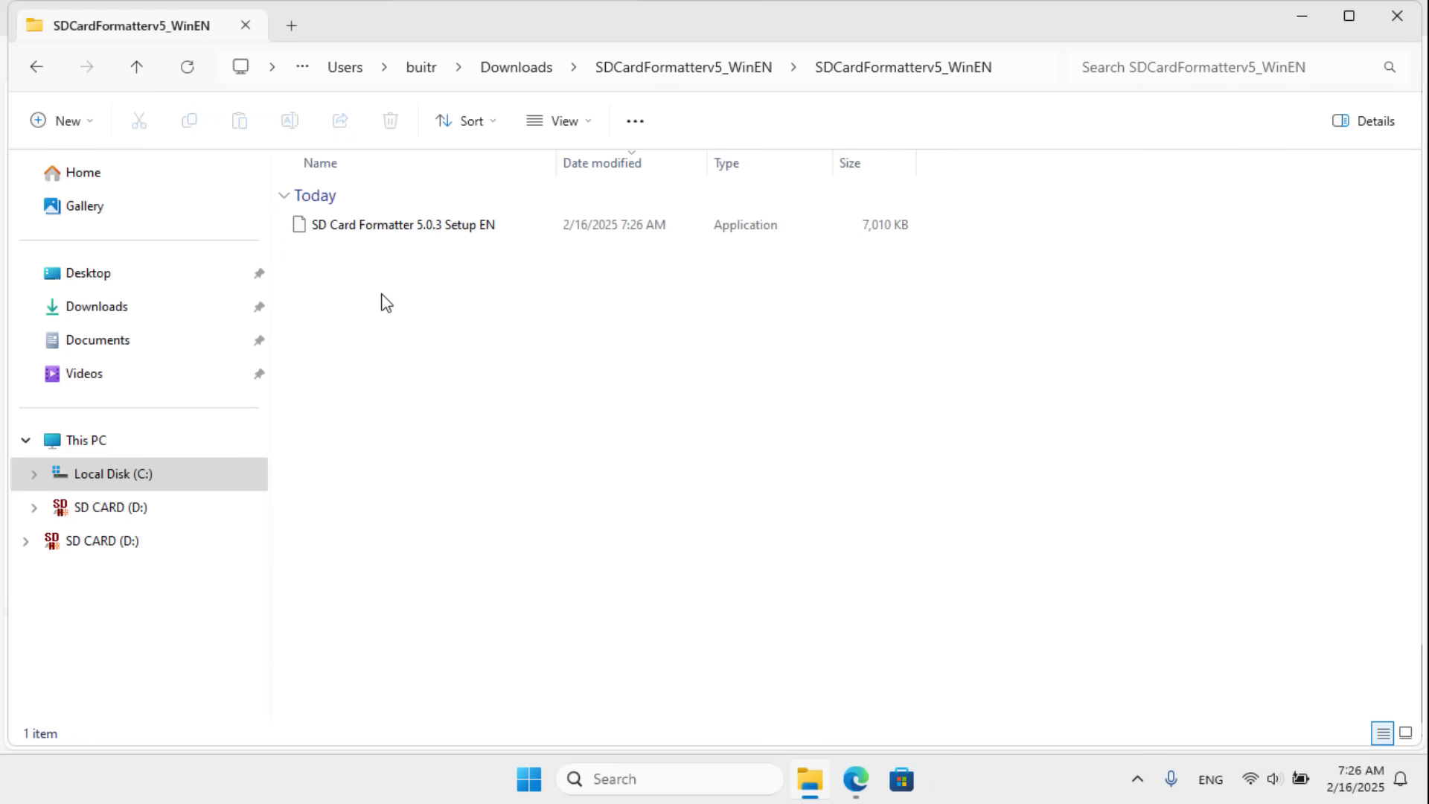
click(364, 225)
double_click(408, 231)
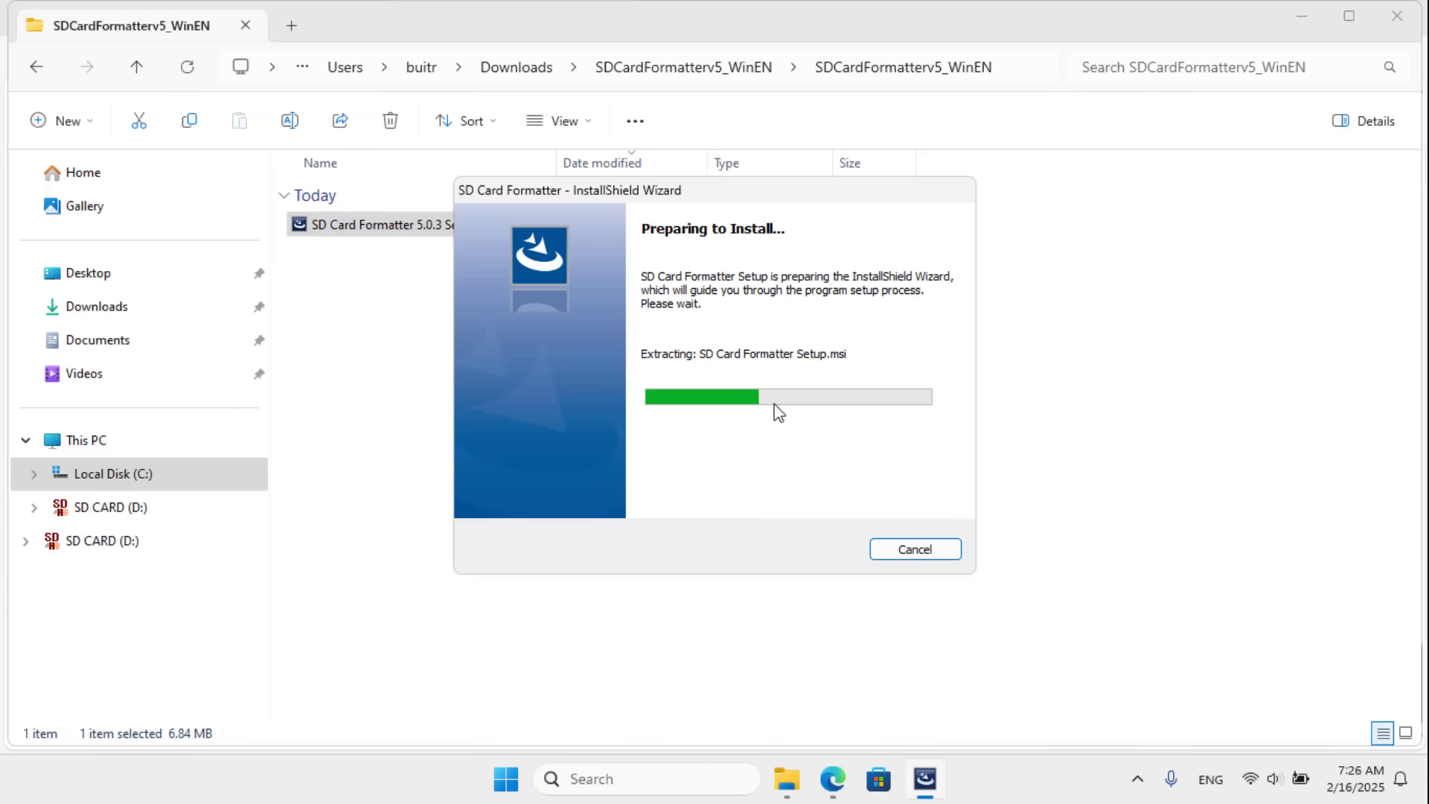
Step: Close File Explorer and the download page, then minimize Edge to reveal the installer
click(1397, 15)
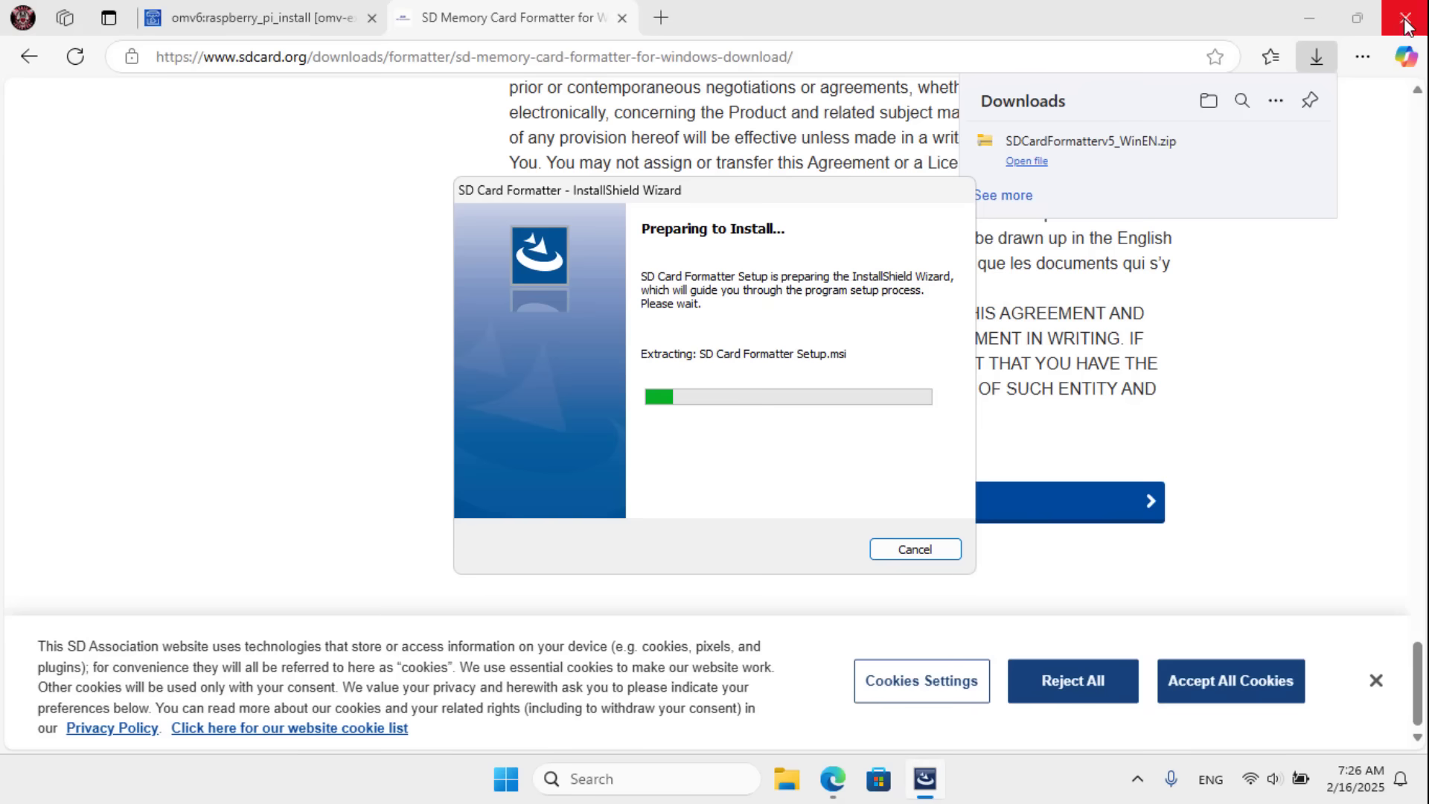
click(685, 30)
click(622, 18)
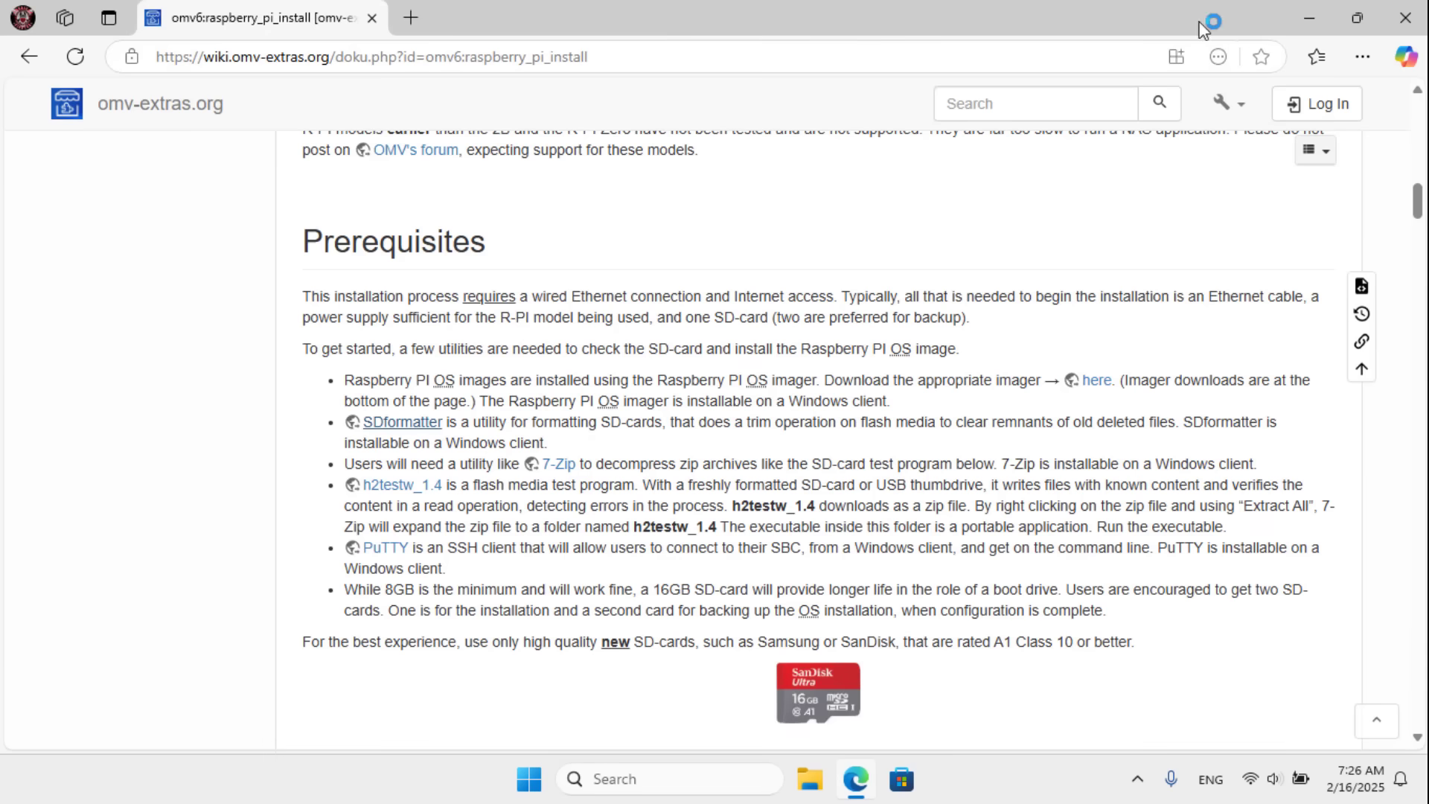
click(1321, 27)
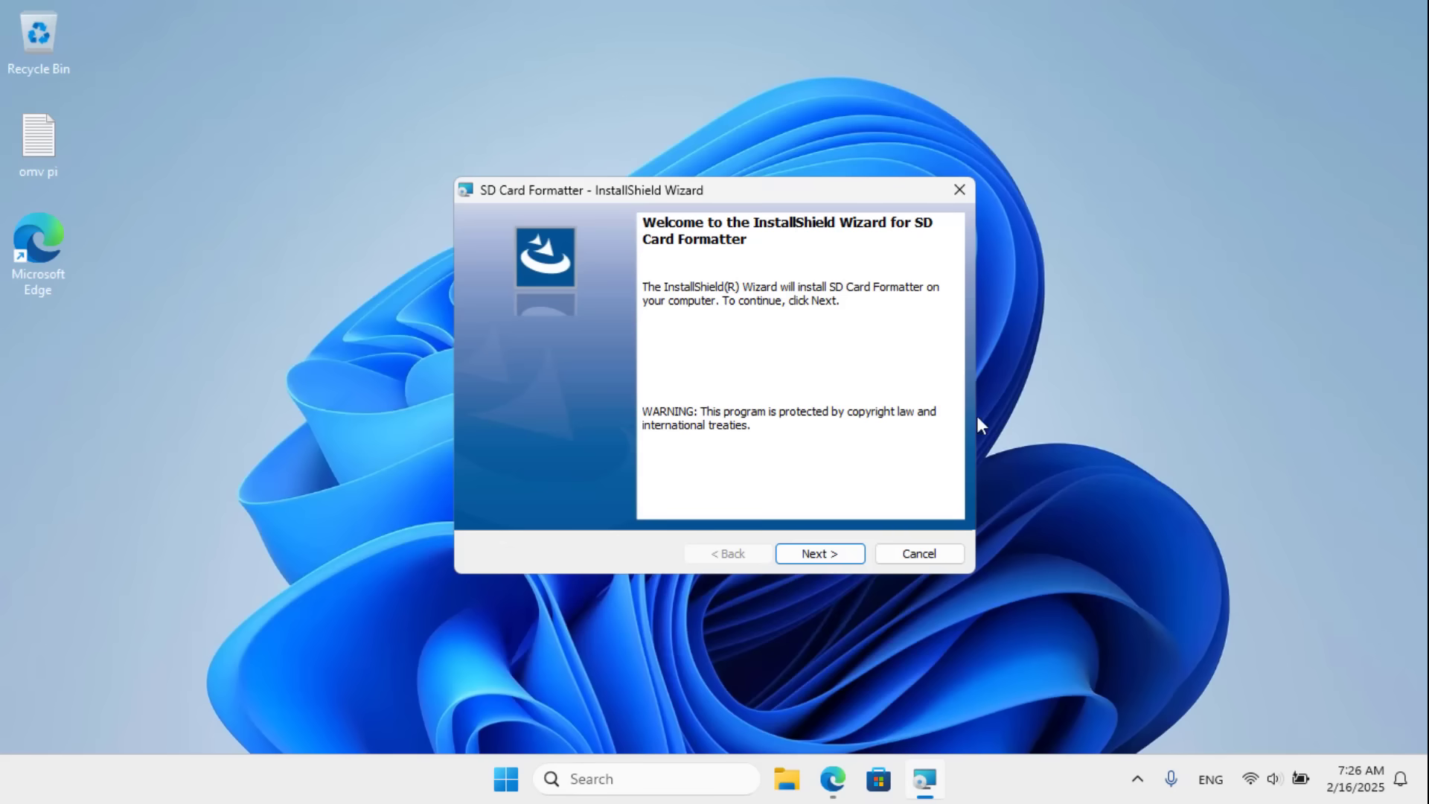
Step: Accept the licence and install SD Card Formatter into the default folder
click(833, 553)
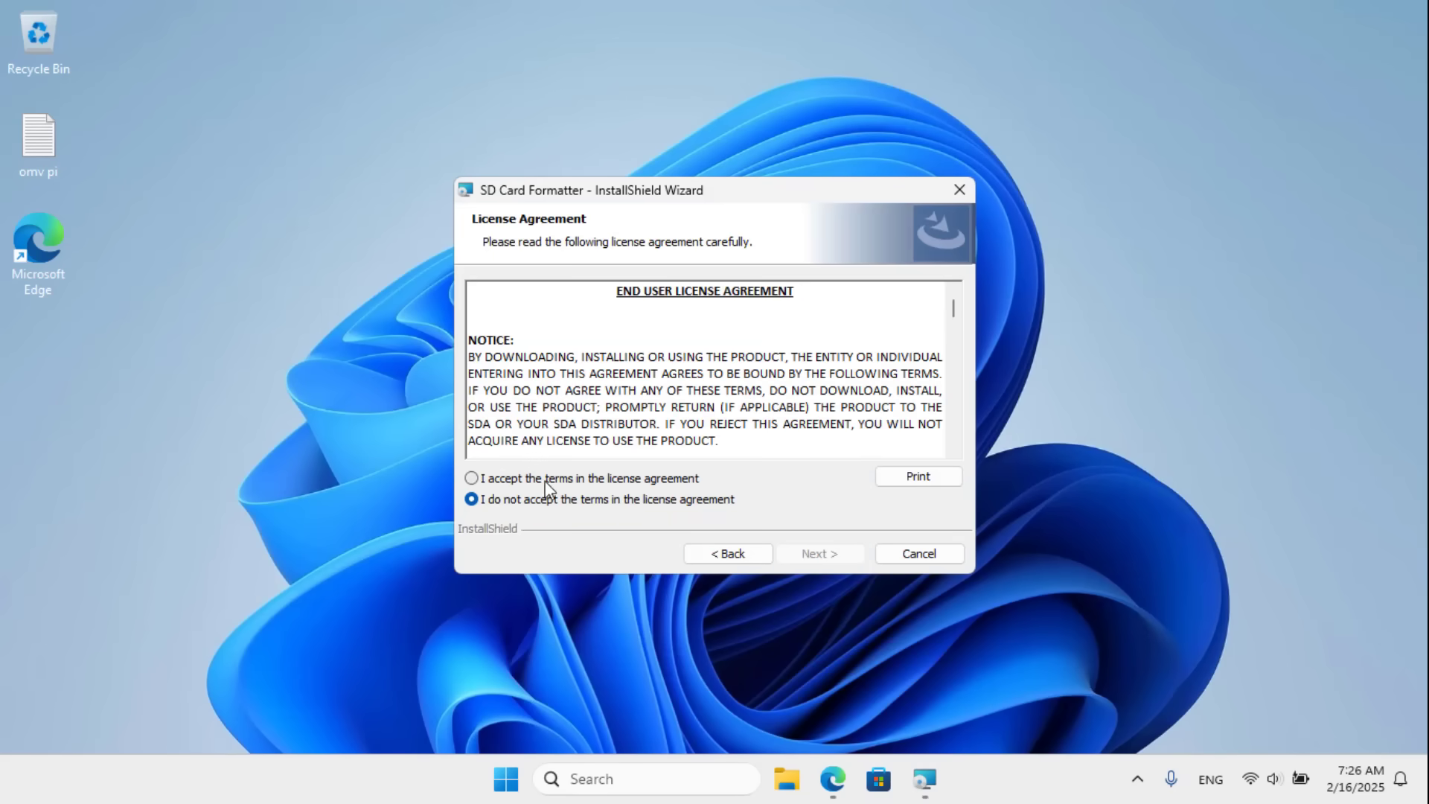
click(545, 481)
click(824, 558)
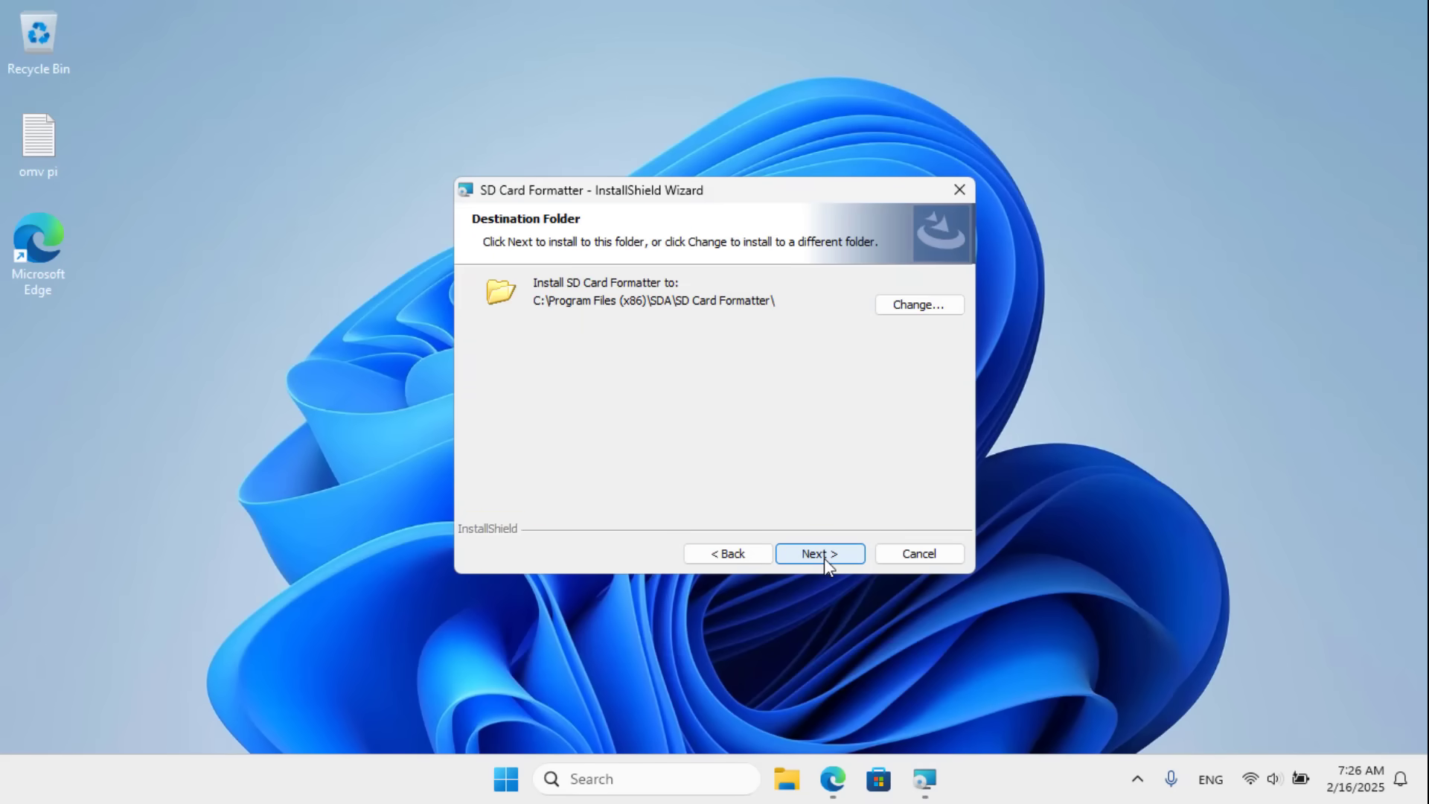
click(824, 558)
click(823, 558)
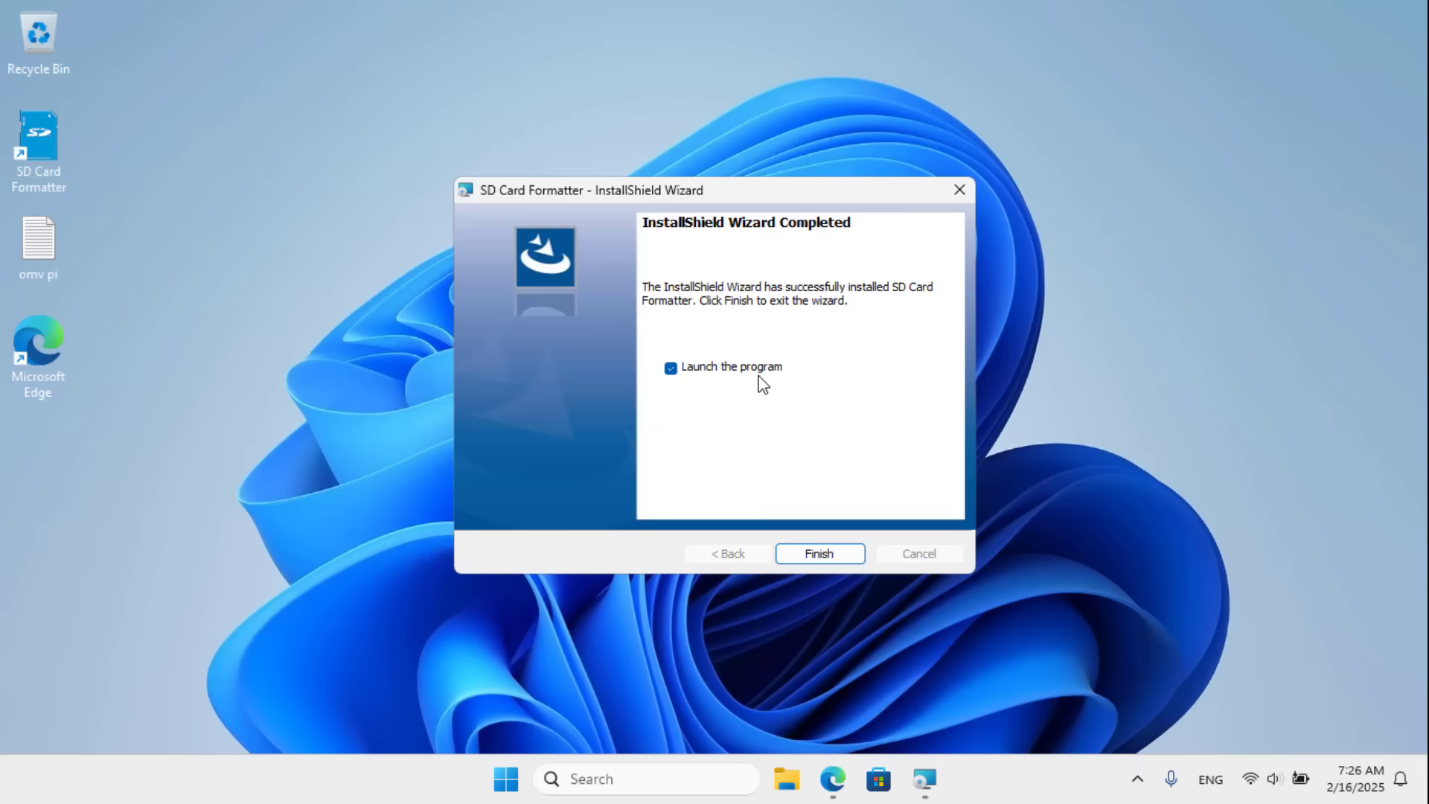
Step: Finish the installer, then pick the D: SD card and set volume label boot
click(819, 554)
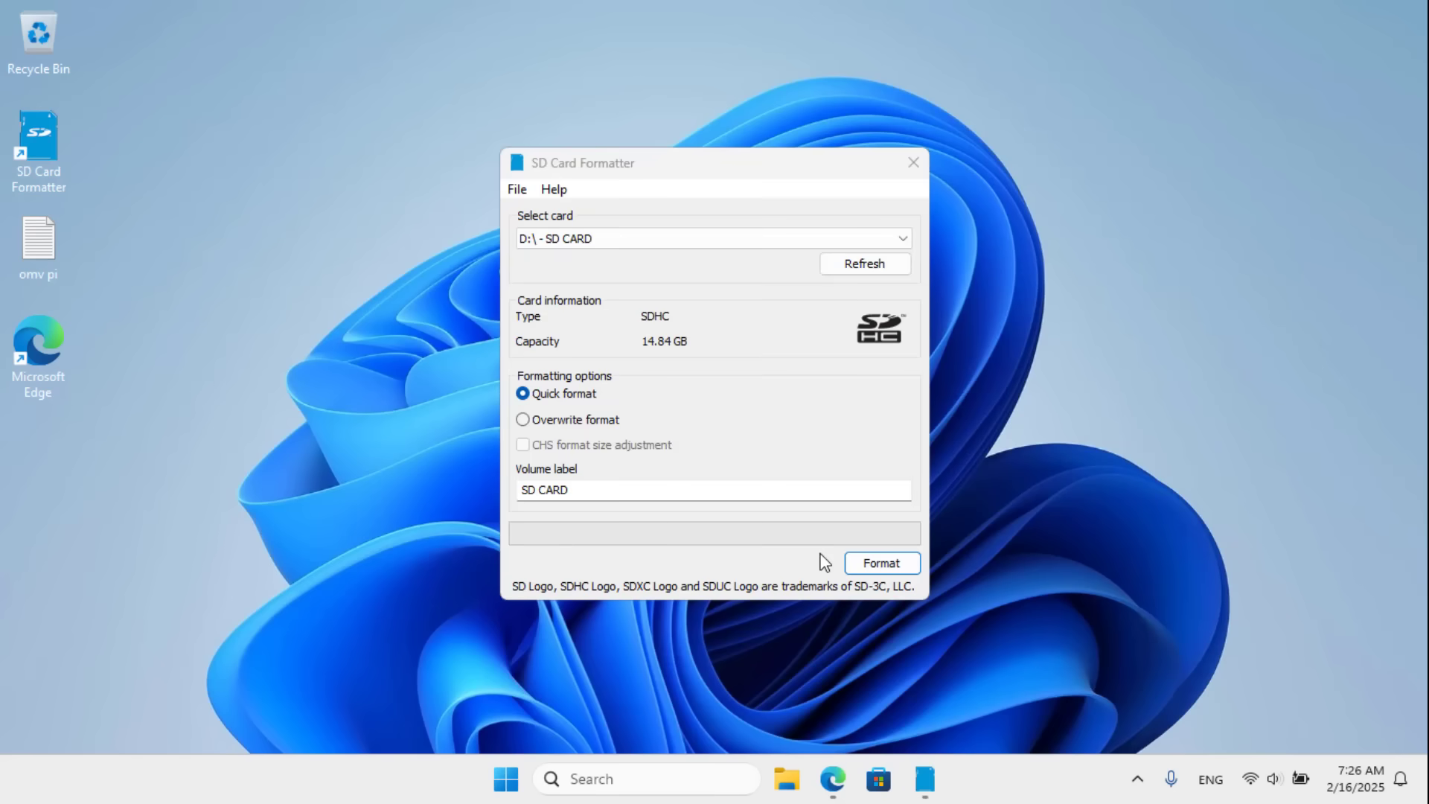
click(621, 242)
click(615, 258)
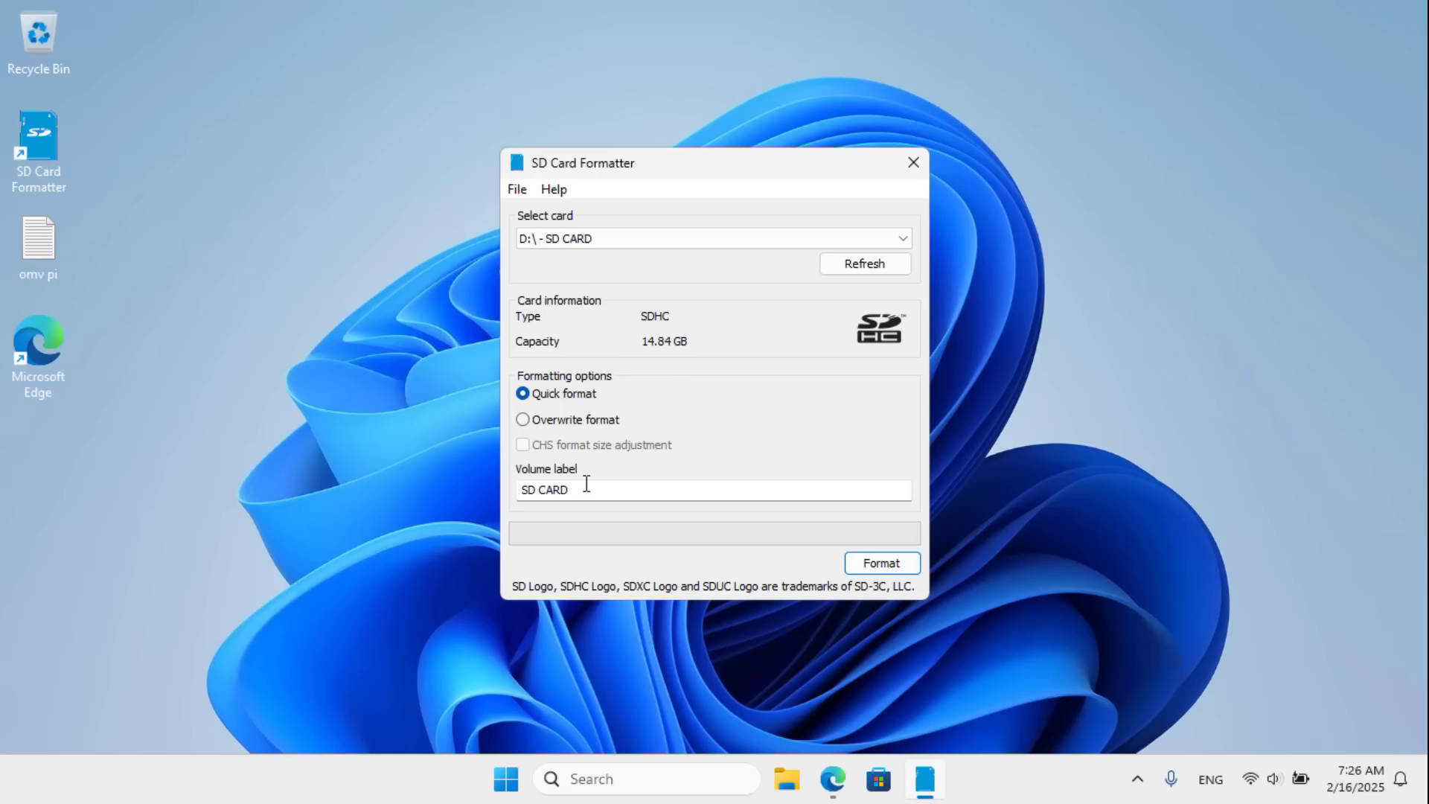
drag(588, 487, 518, 492)
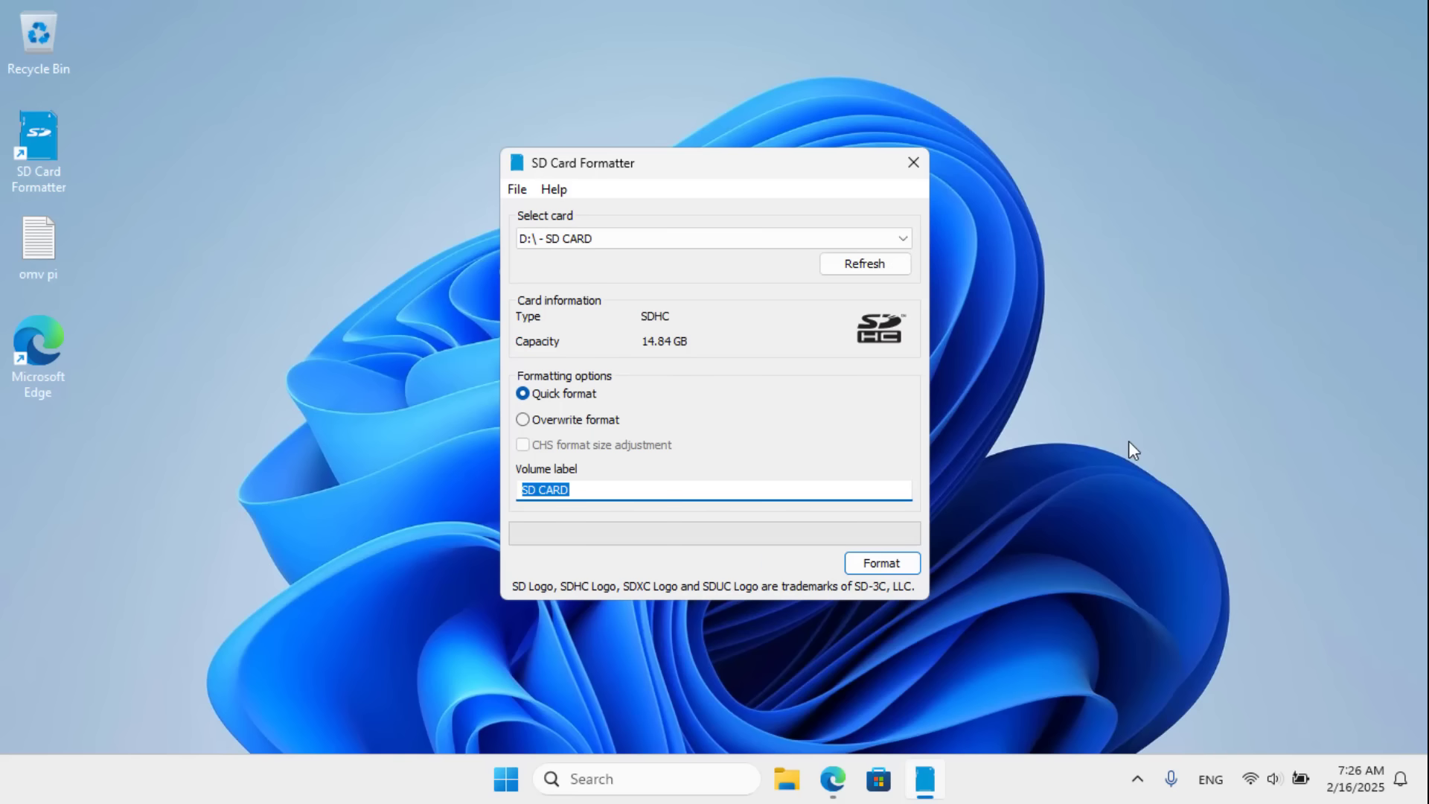
text(boot)
drag(567, 489, 504, 484)
Step: Format the card, check the BOOT (D:) drive in This PC, and dismiss the completion message
click(872, 565)
click(776, 461)
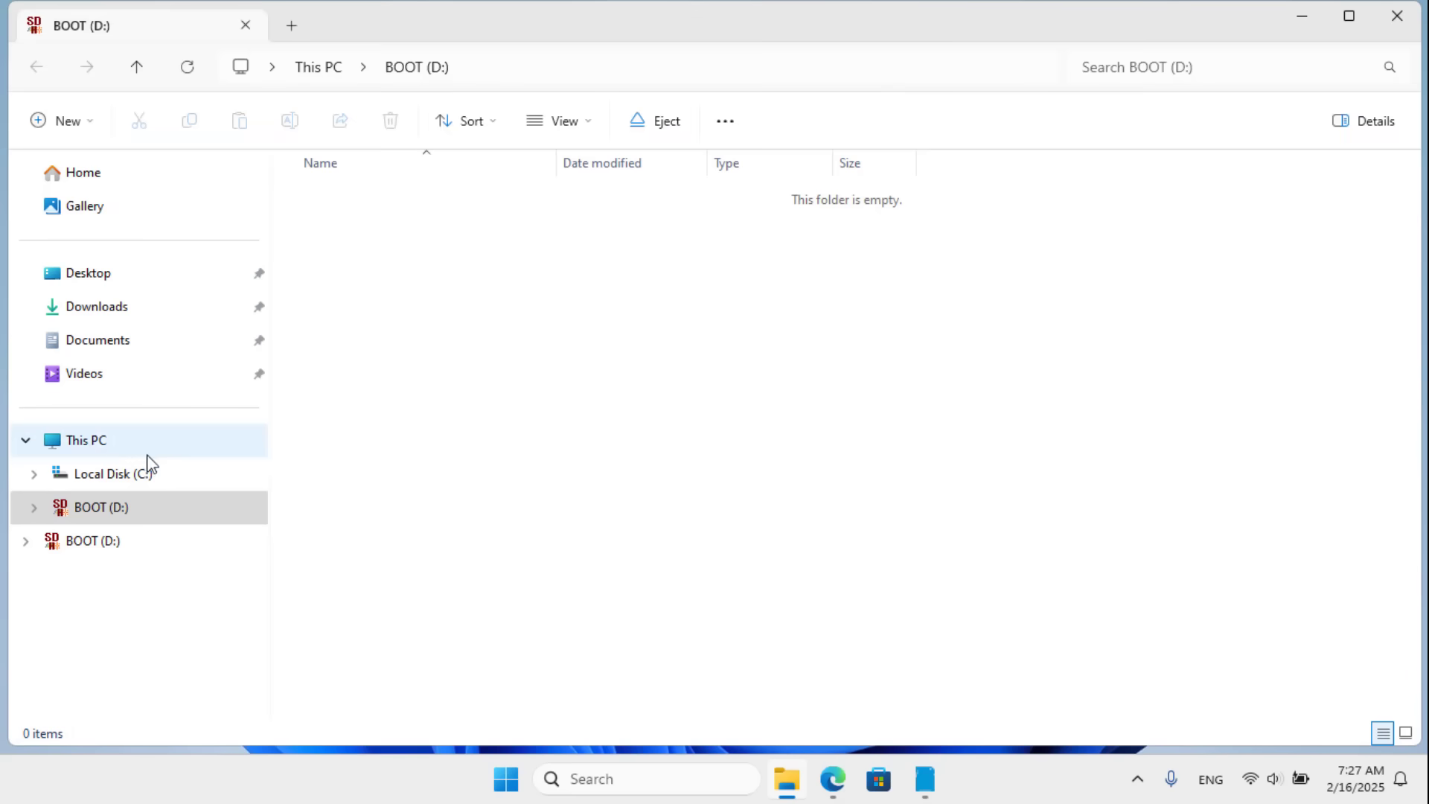
click(110, 456)
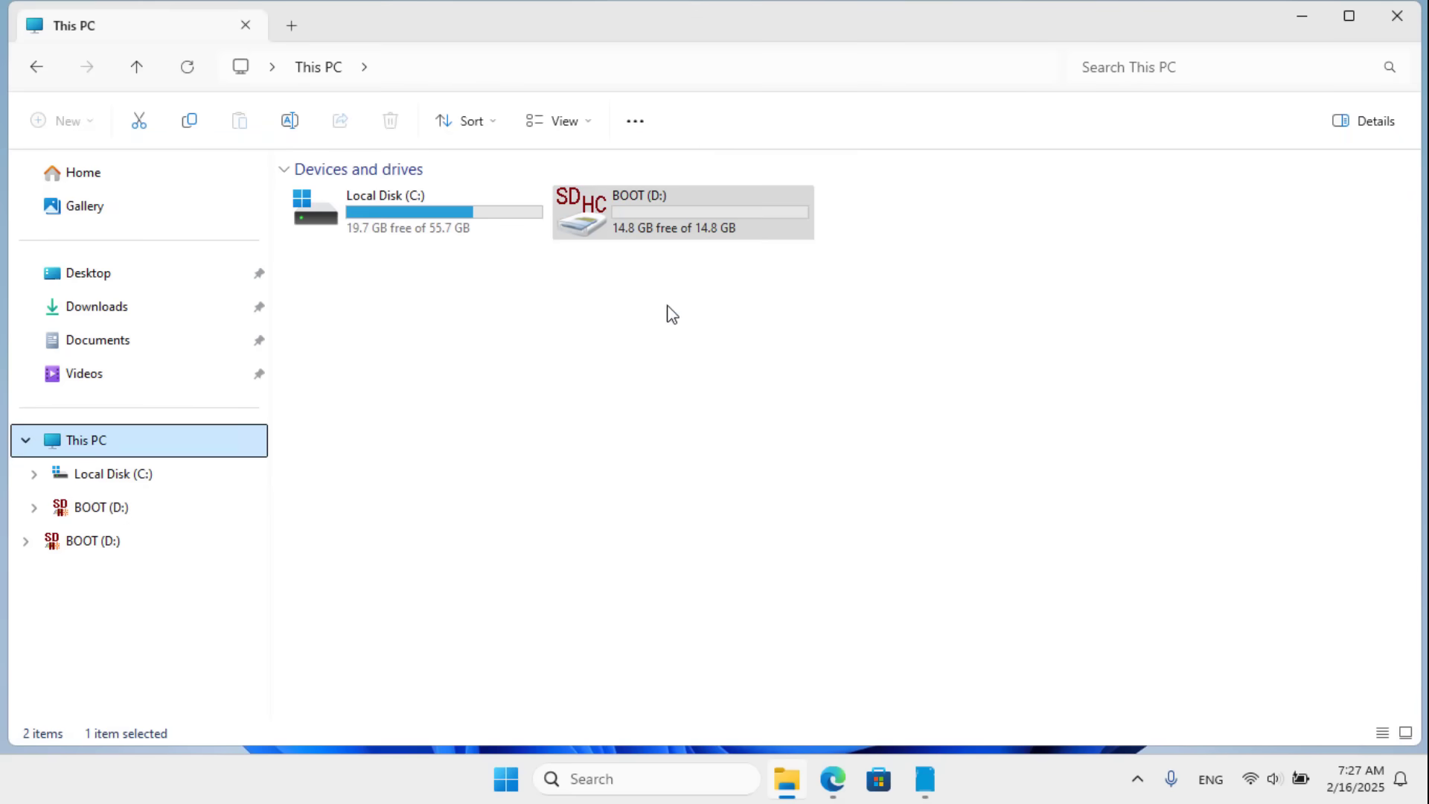
click(699, 198)
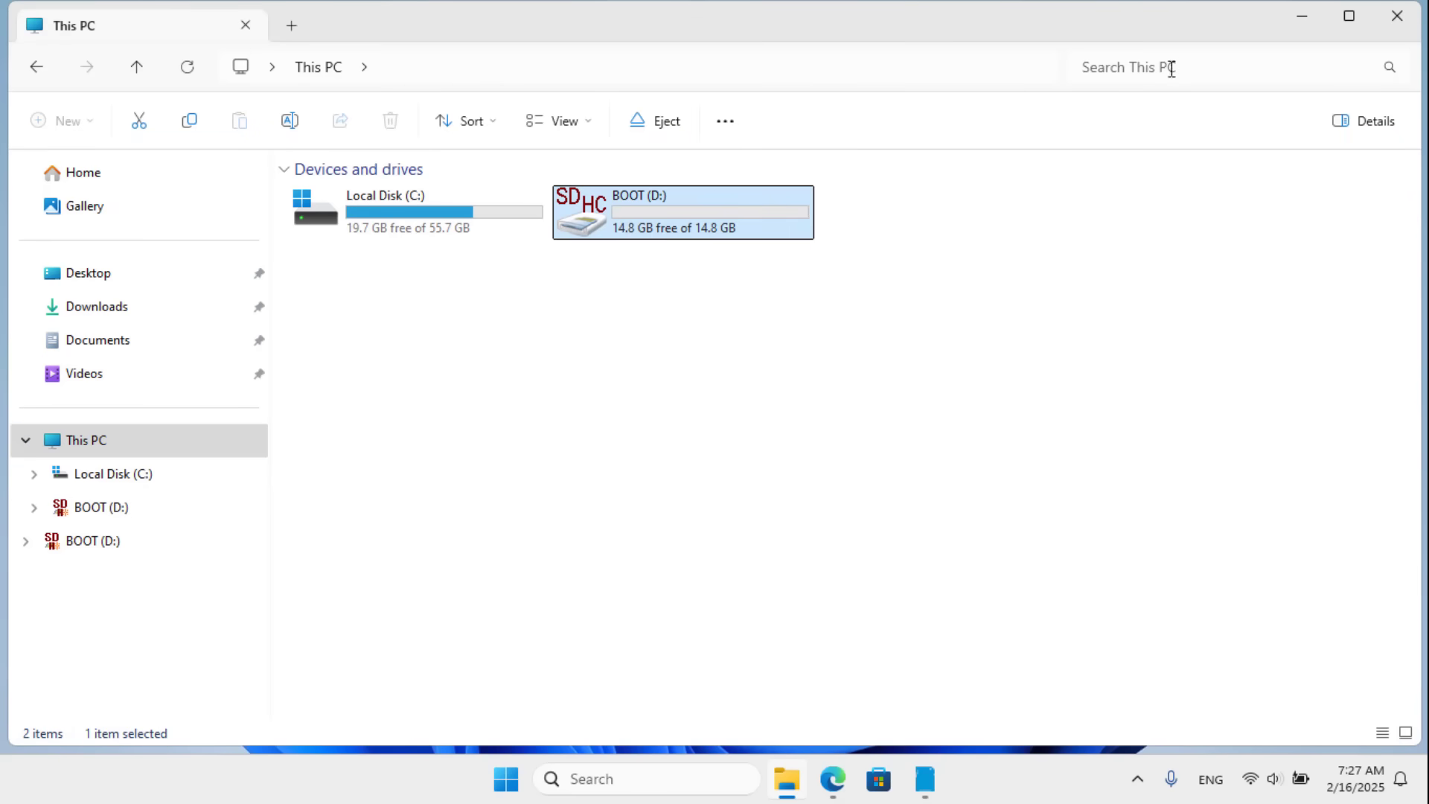
click(1396, 16)
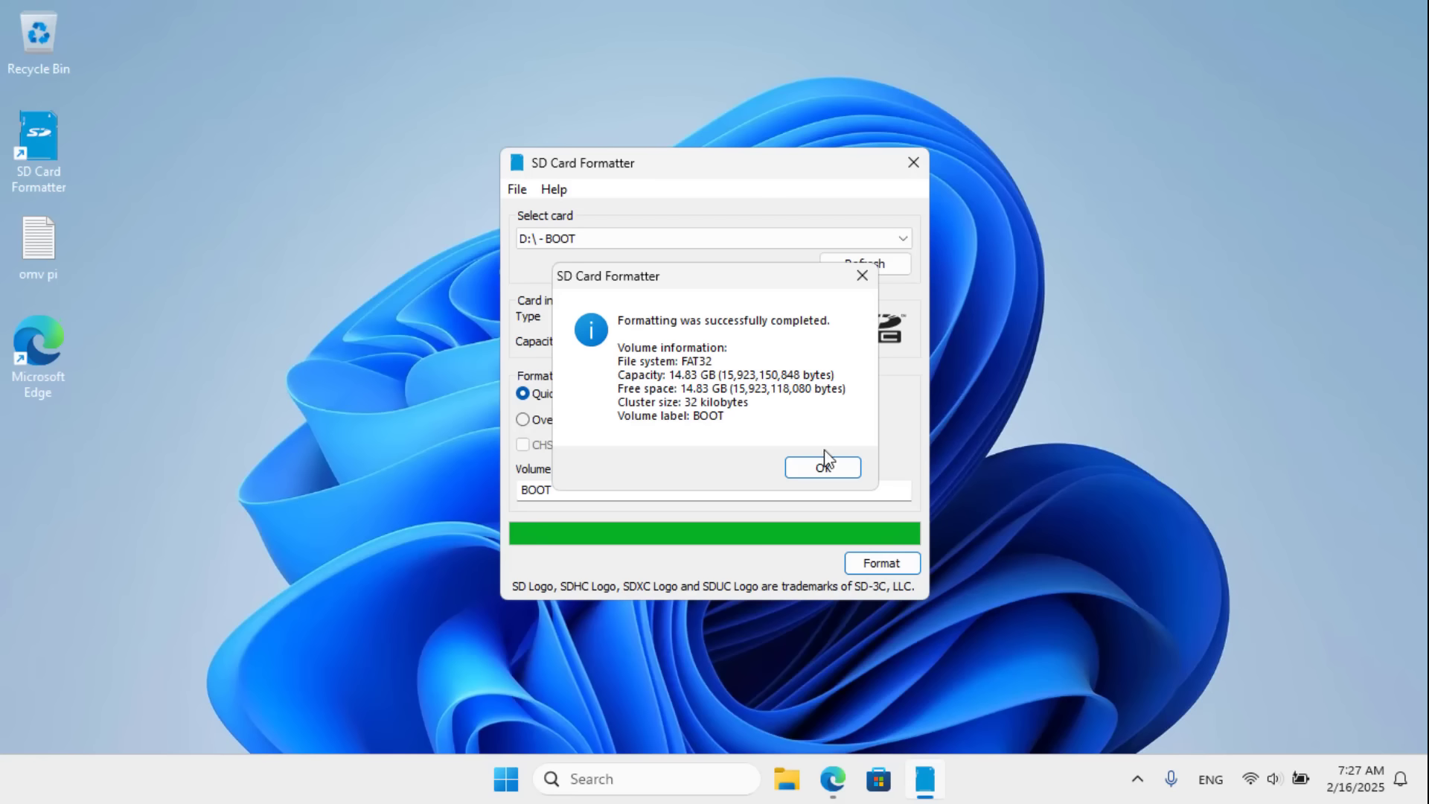
click(798, 472)
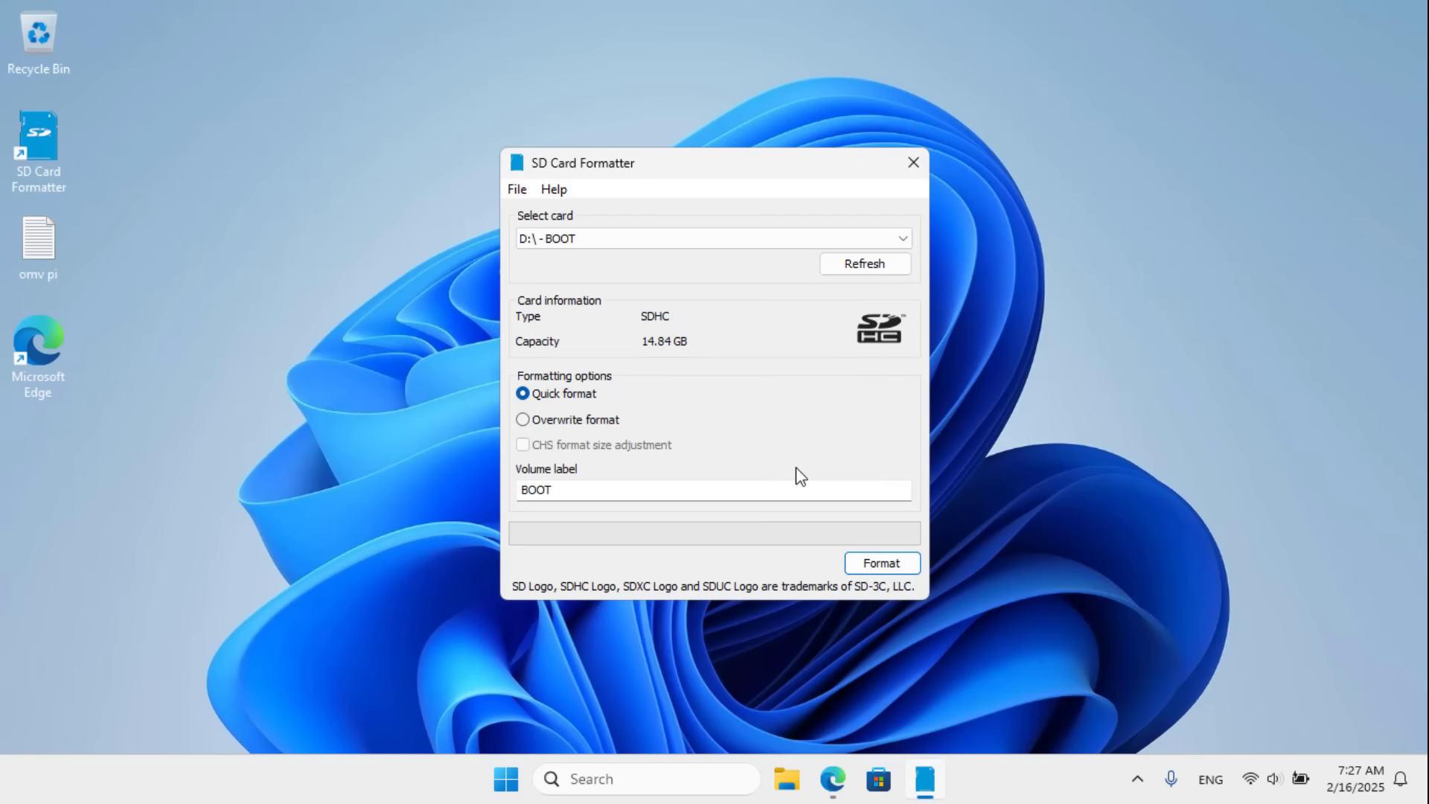
Step: Close SD Card Formatter and scroll the omv-extras wiki to the Burning the Image section
click(917, 163)
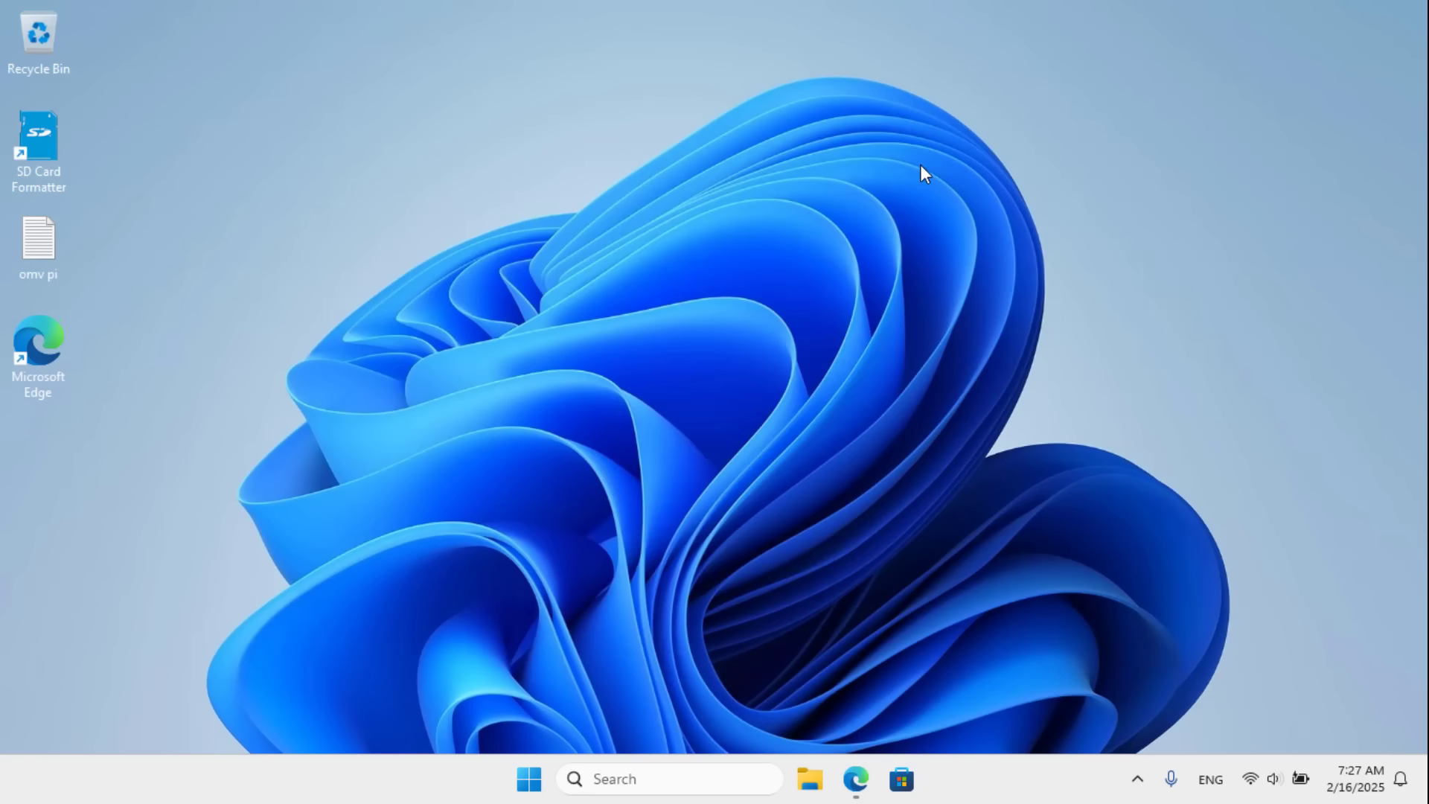
click(858, 764)
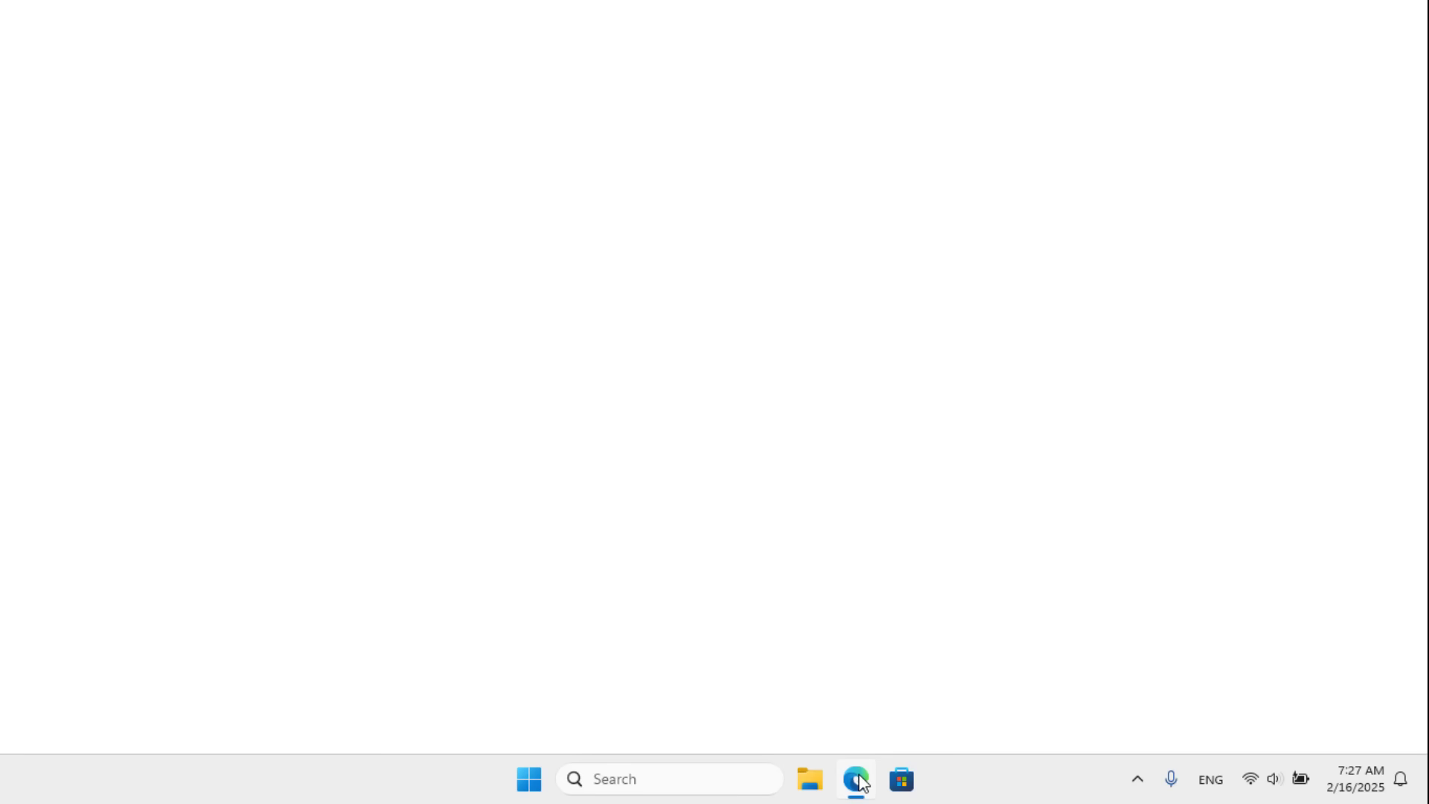
scroll(863, 691, down, 2)
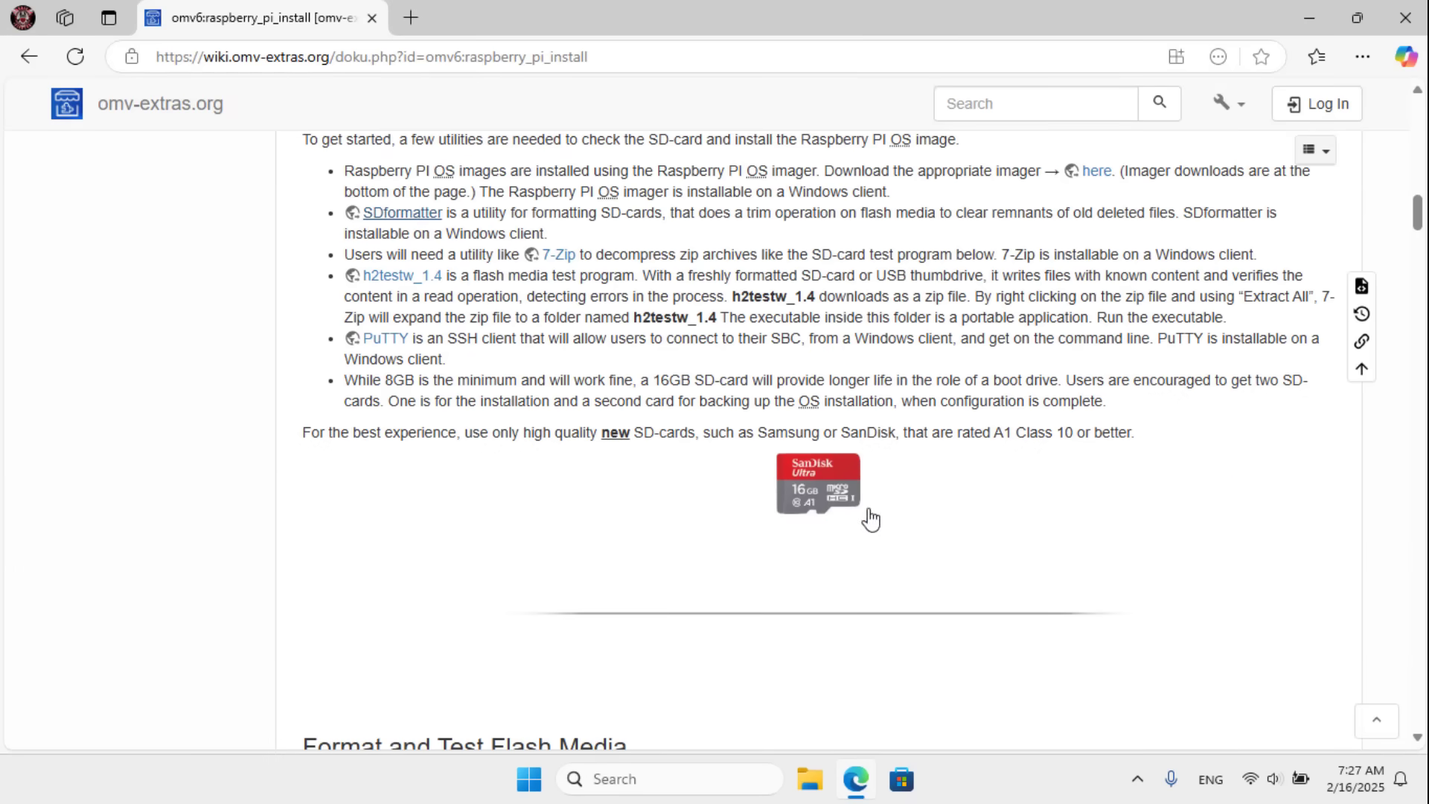
scroll(889, 577, down, 2)
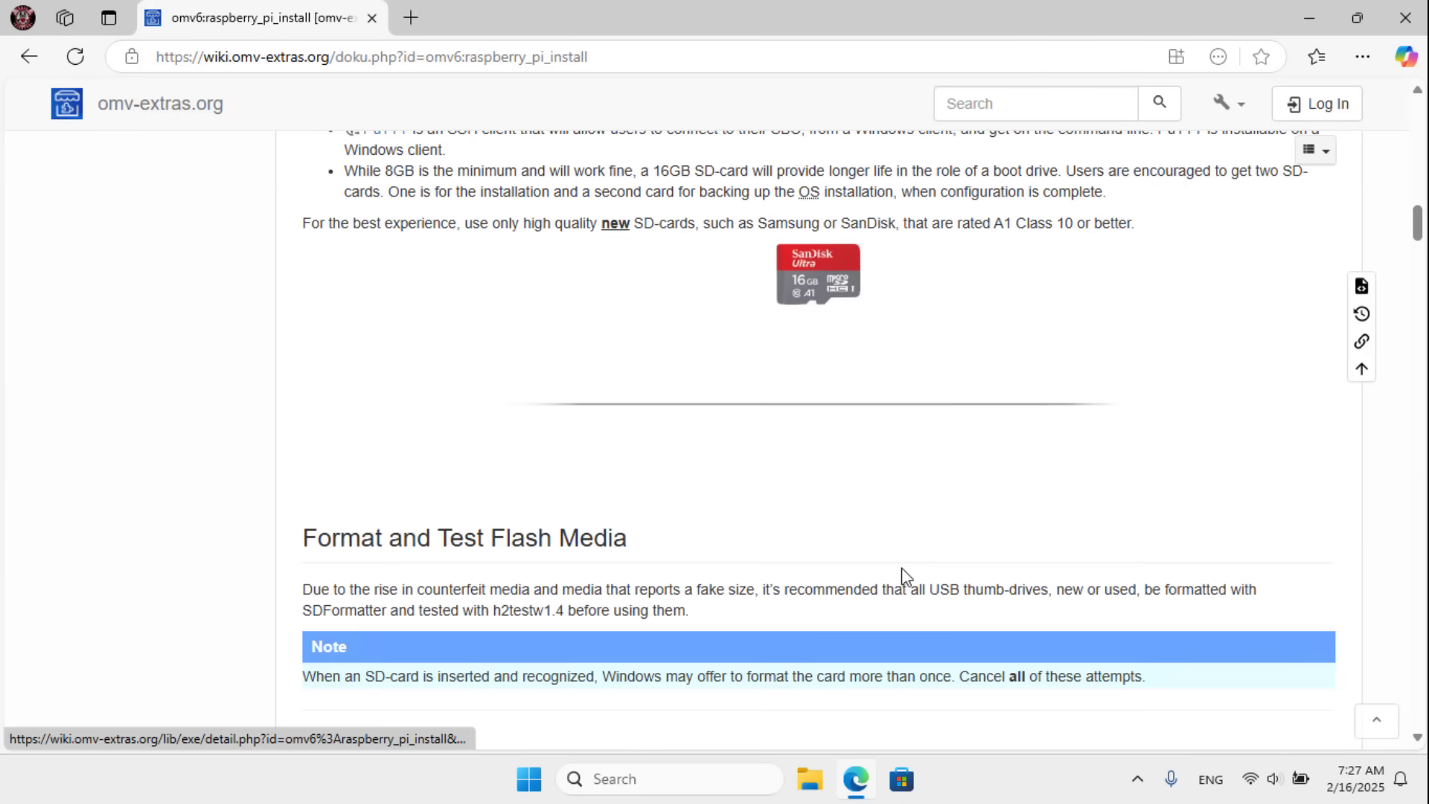
scroll(901, 577, down, 3)
scroll(903, 570, down, 15)
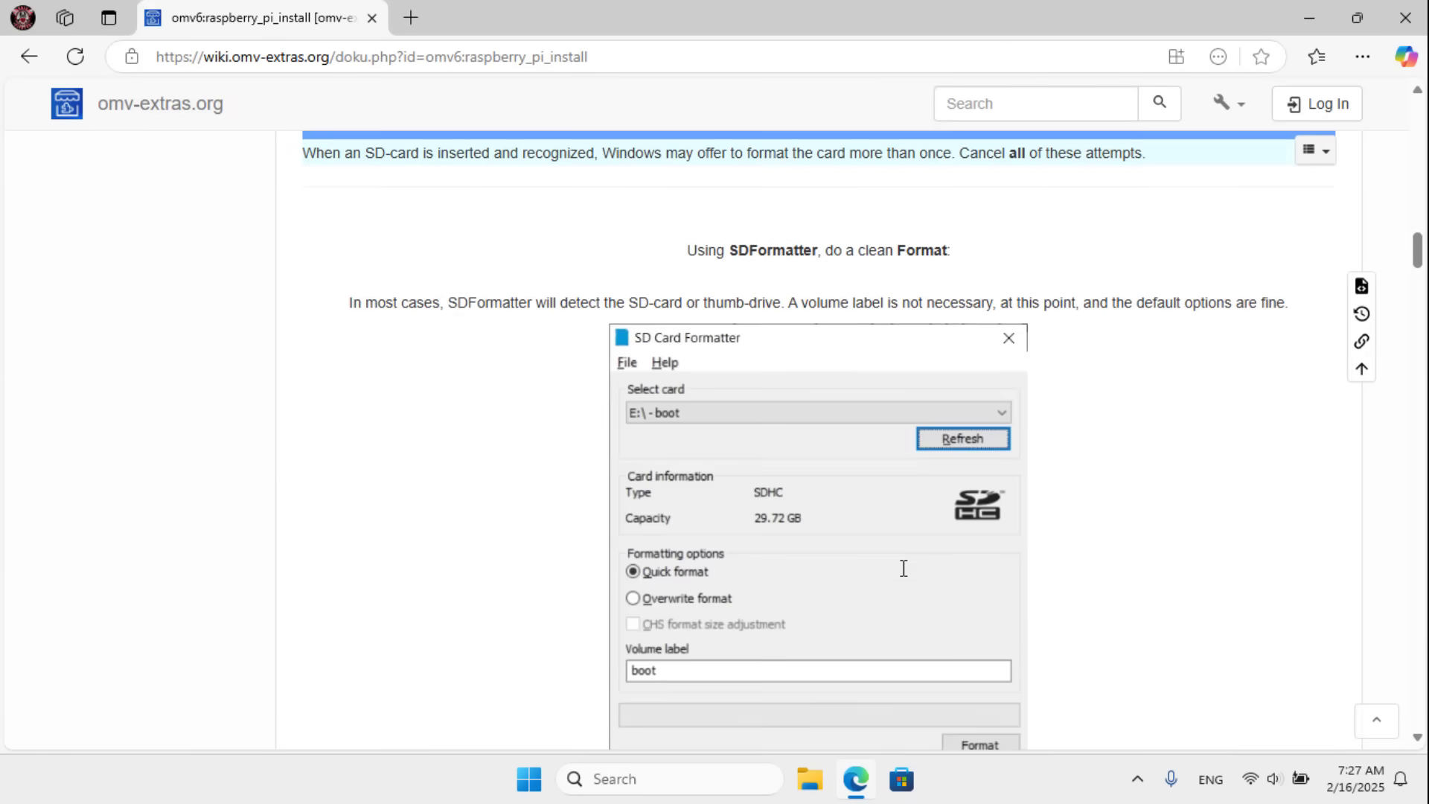
scroll(903, 575, down, 12)
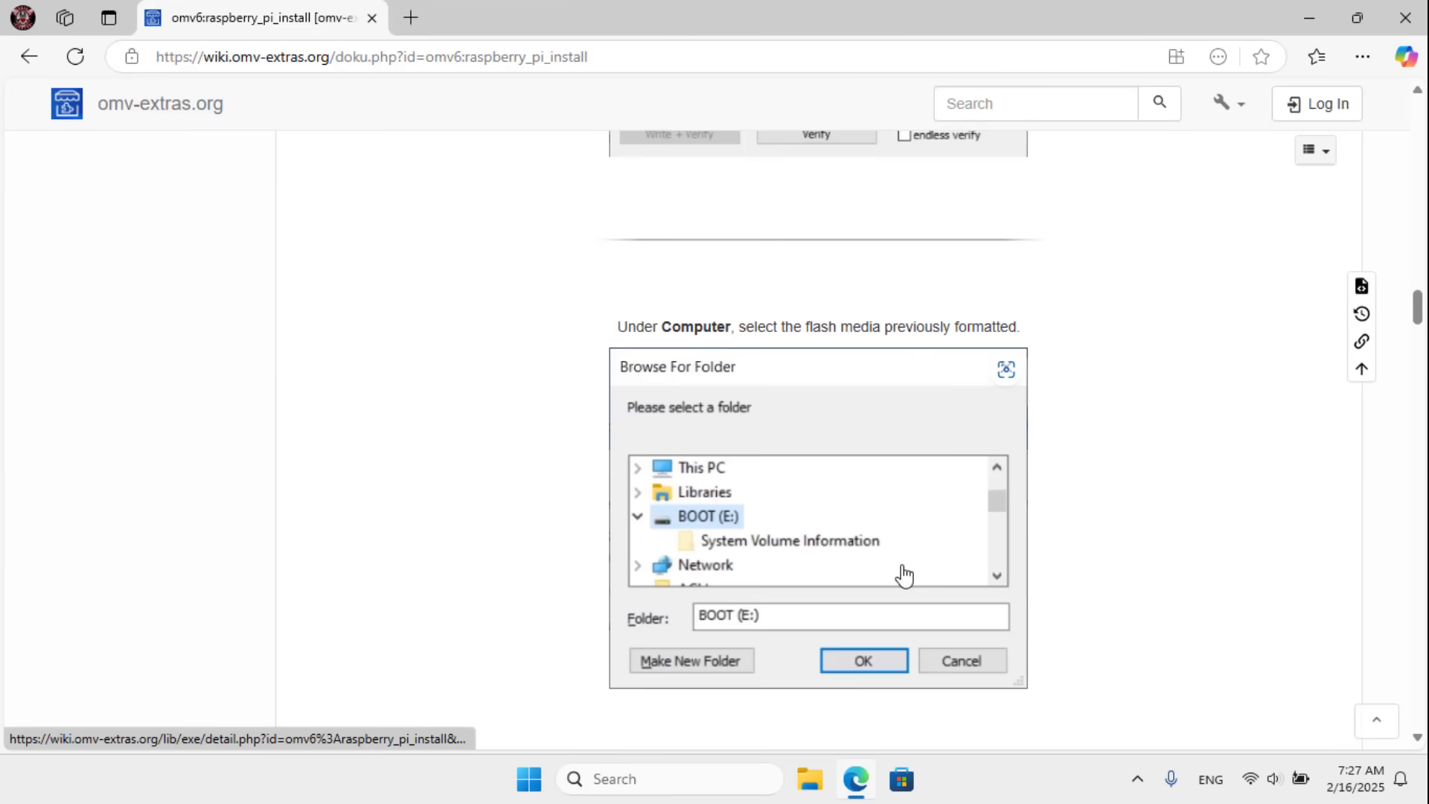
scroll(904, 575, down, 12)
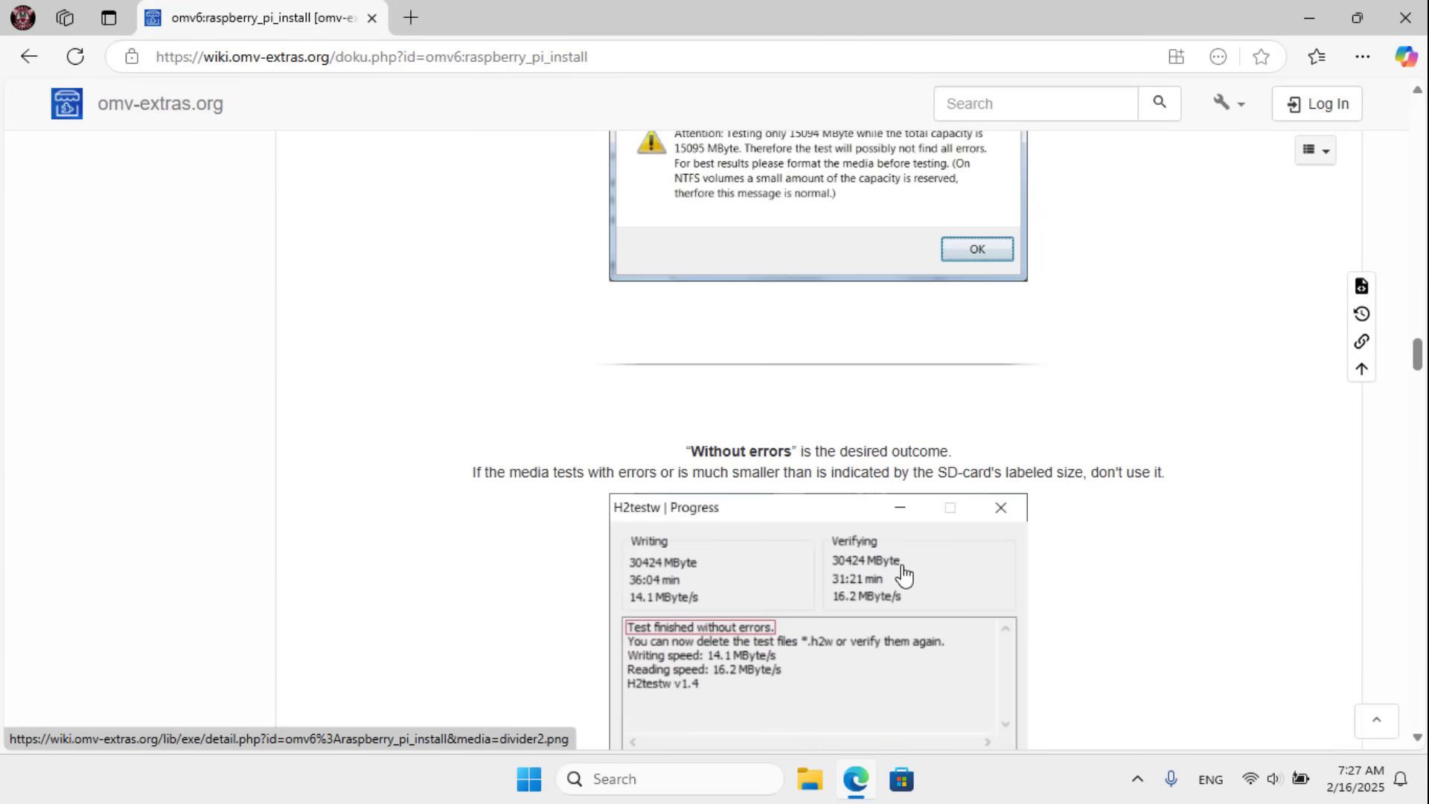
scroll(904, 575, down, 3)
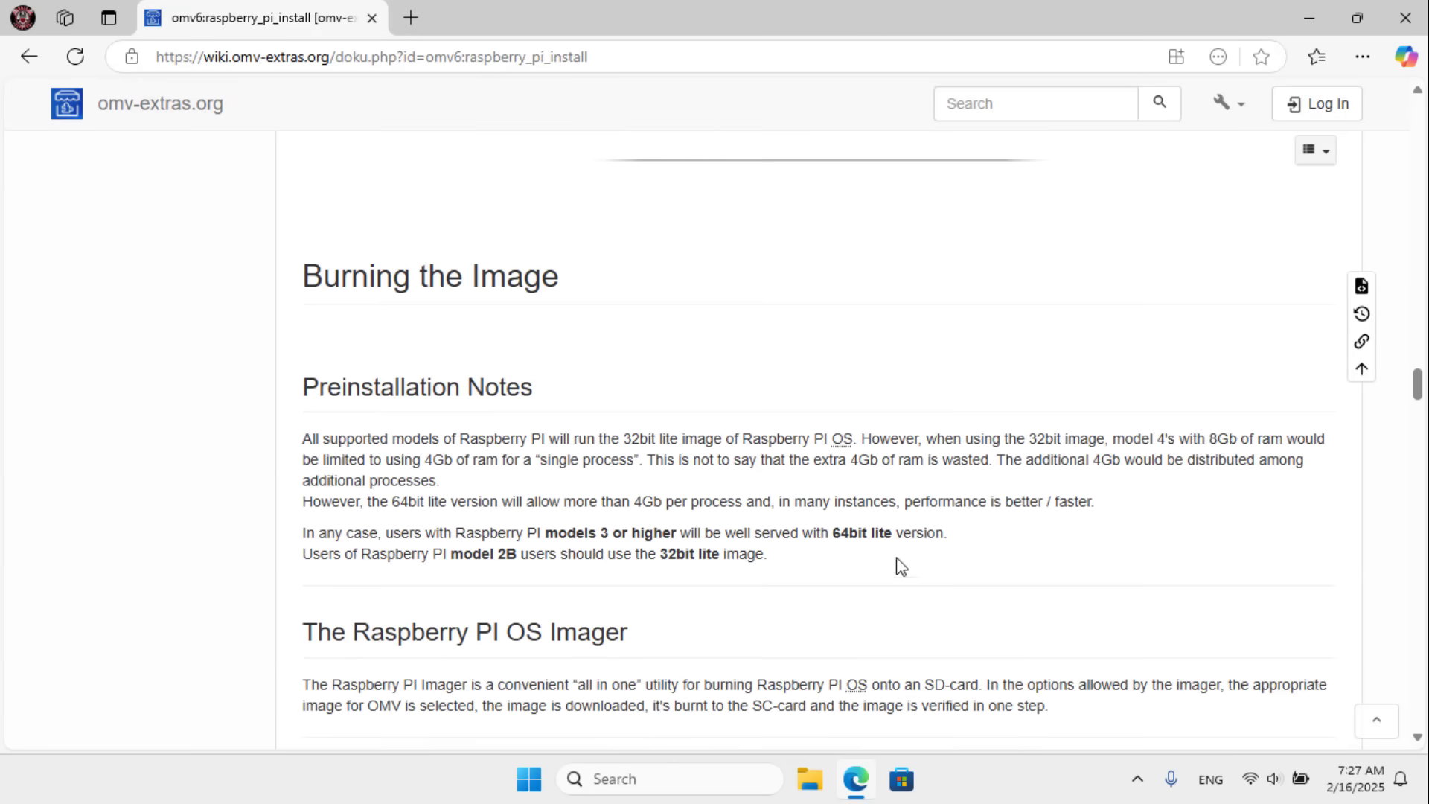
Step: Highlight the note recommending the 64bit lite version, read on, and open a new tab
drag(307, 276, 559, 287)
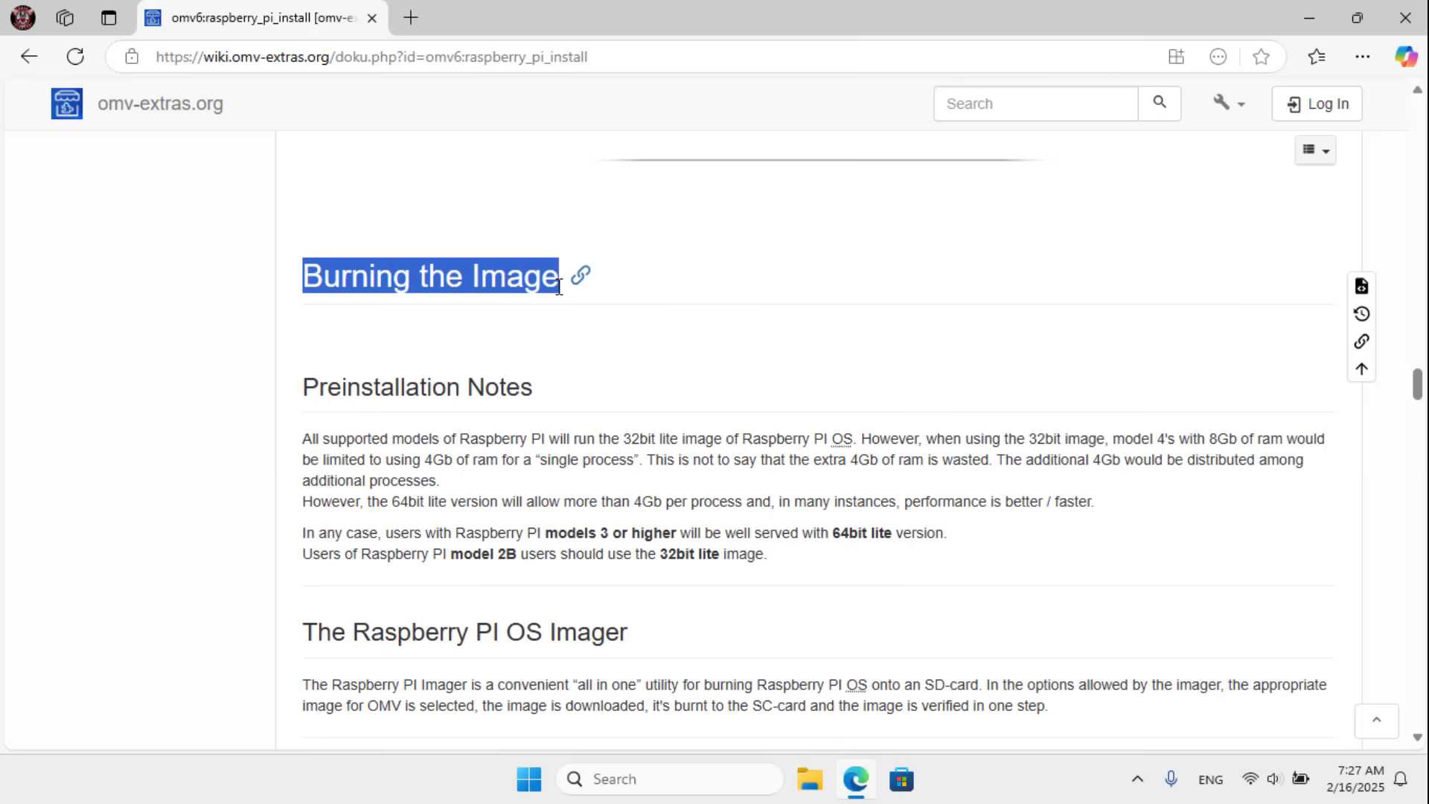
click(774, 600)
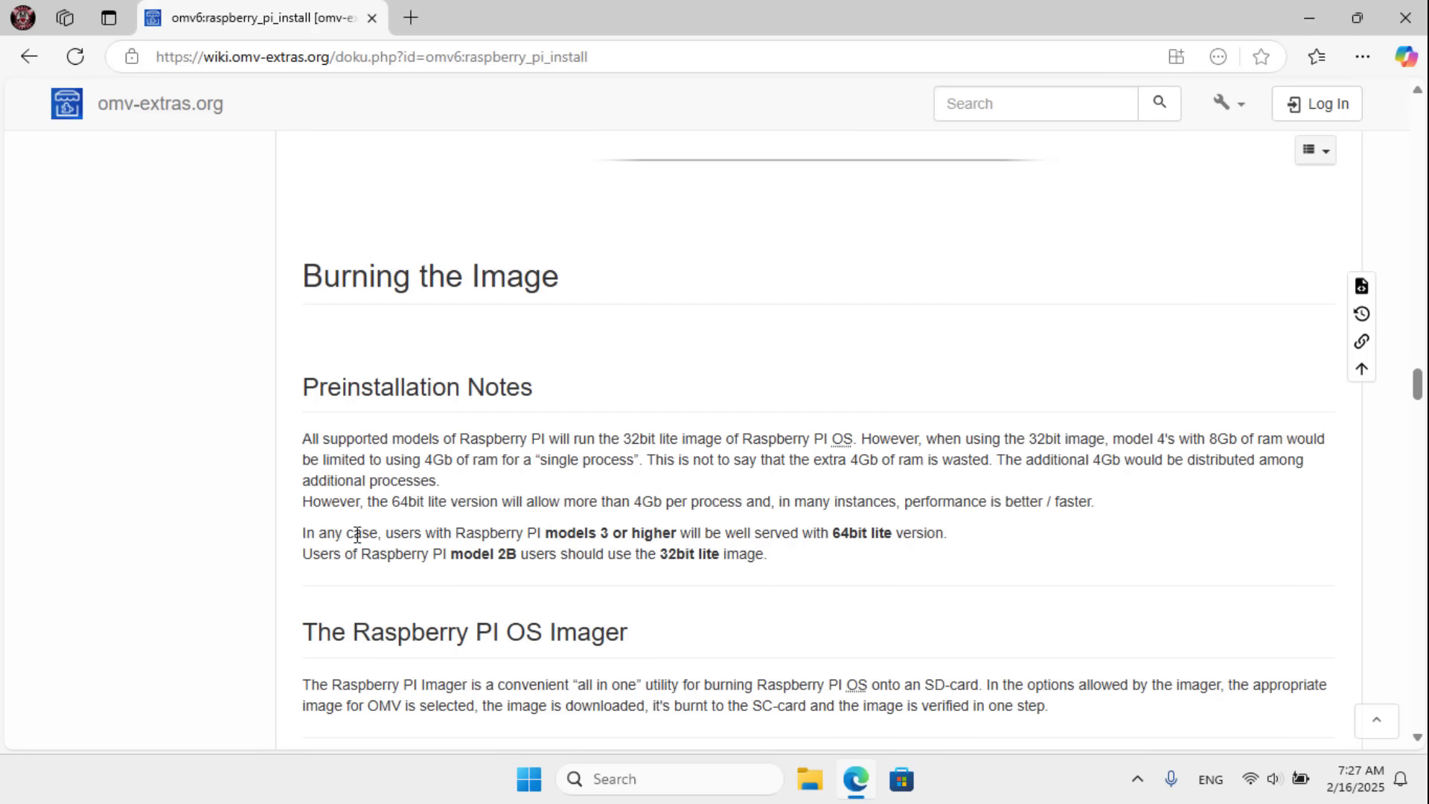
drag(305, 533, 946, 540)
click(853, 632)
scroll(852, 629, down, 4)
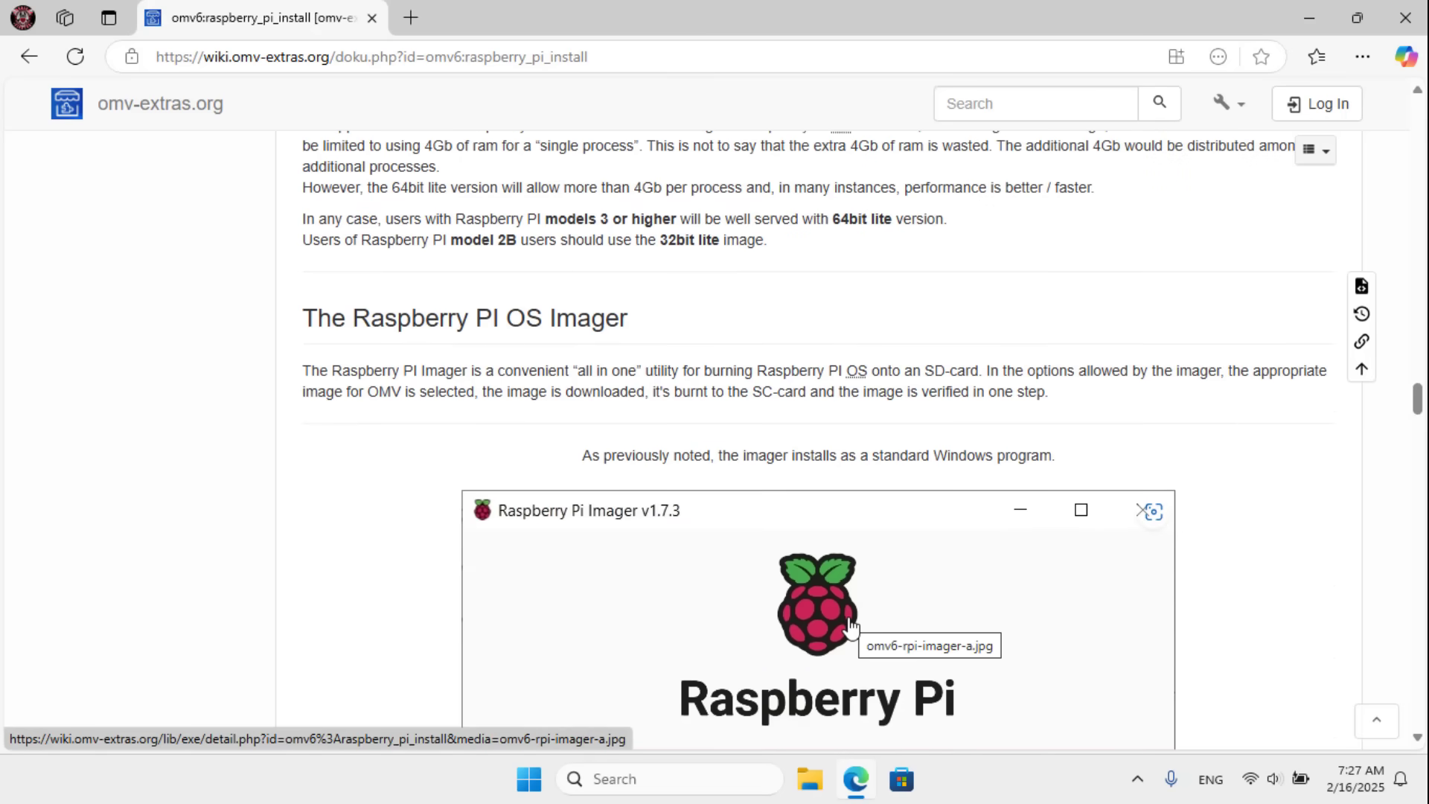
scroll(853, 629, down, 8)
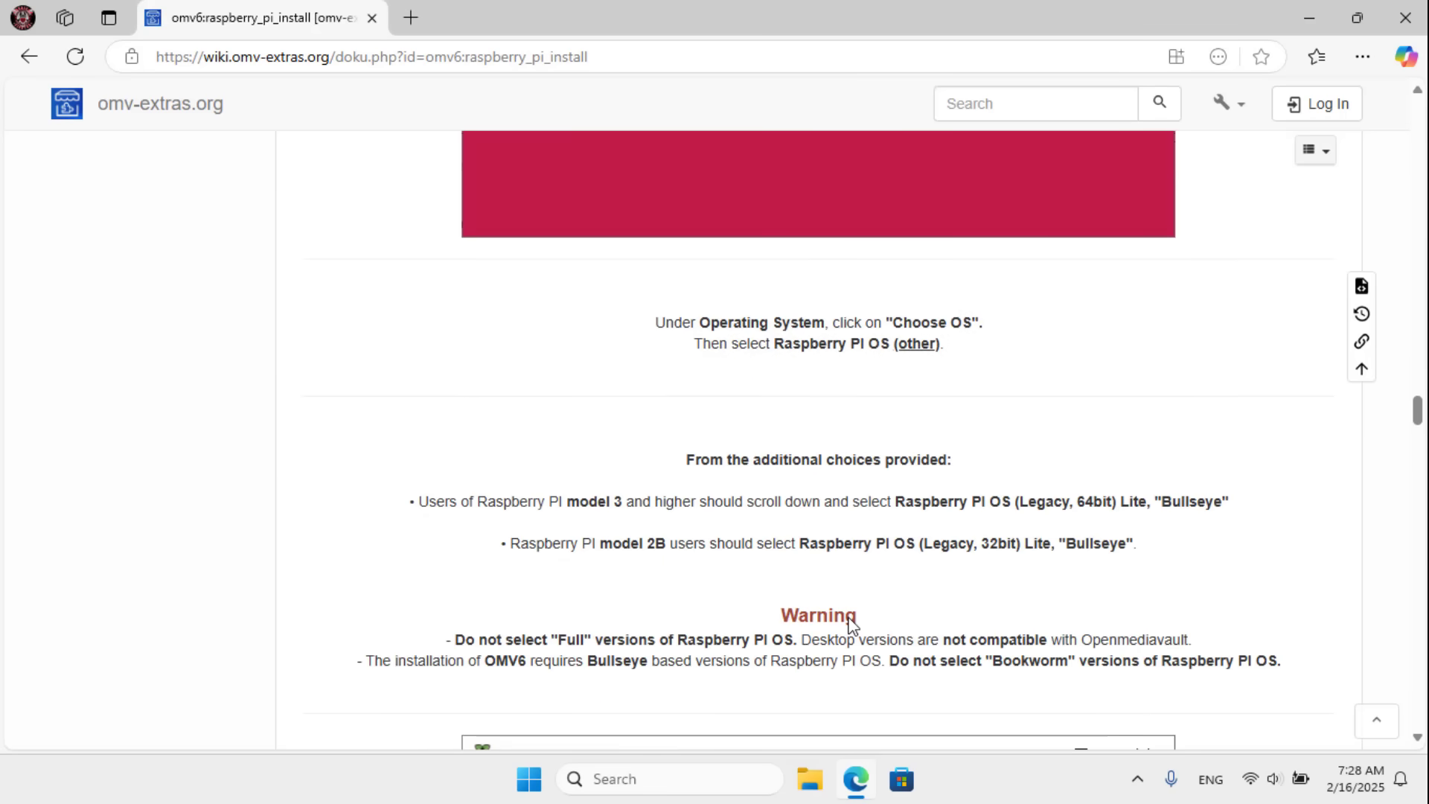
scroll(853, 624, down, 11)
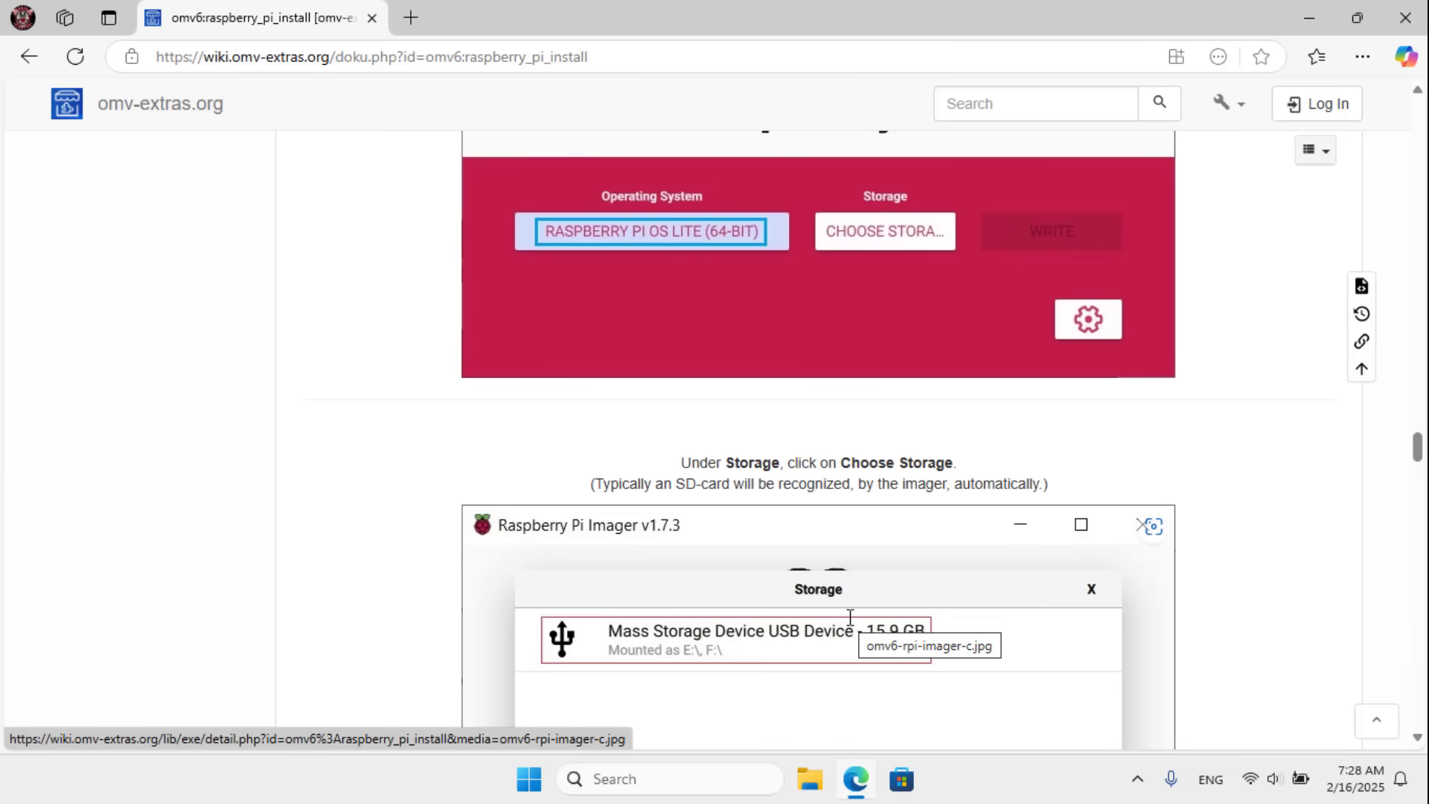
scroll(850, 617, up, 8)
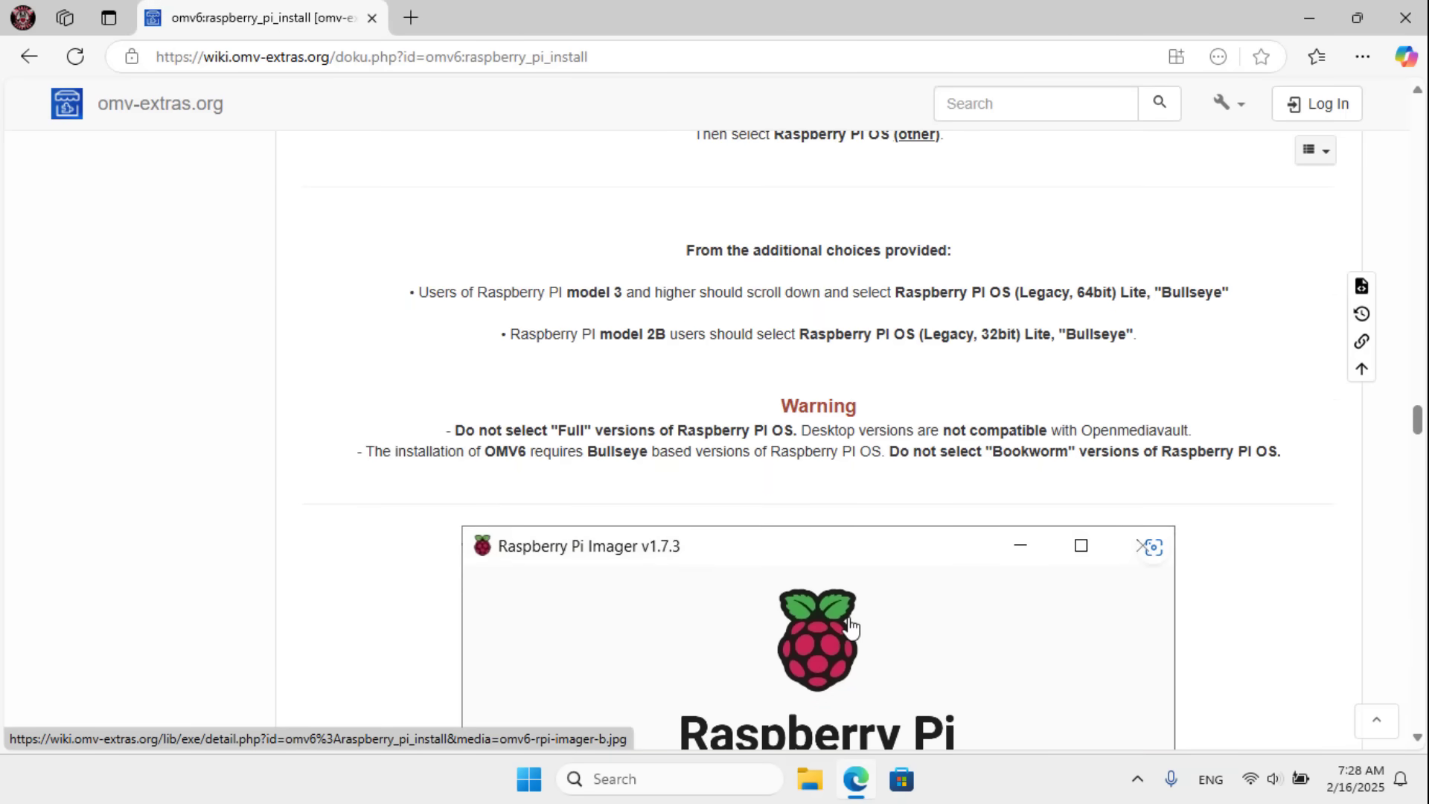
click(411, 17)
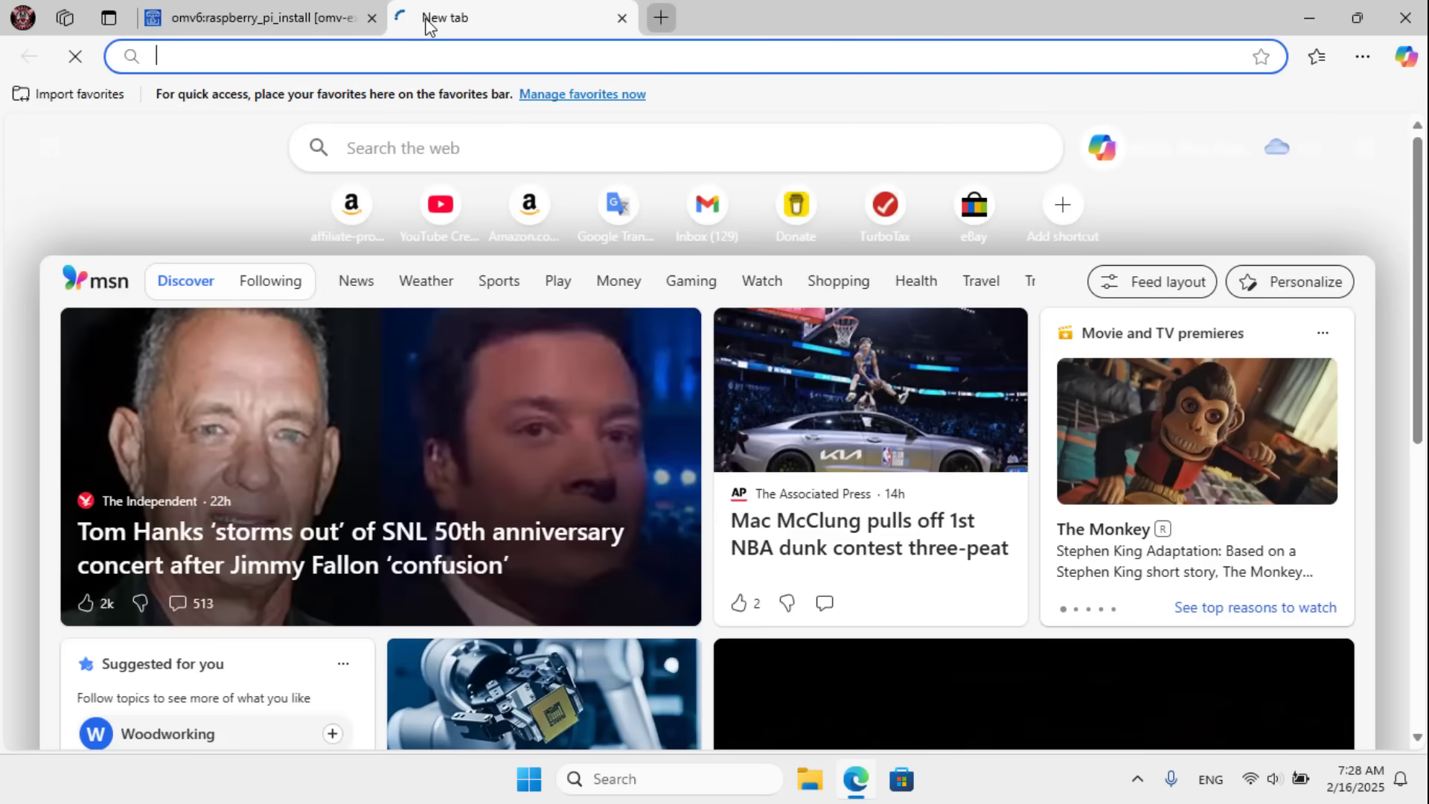
Step: Load google.com and search for 'raspberry pi', scrolling the results
text(go)
key(Return)
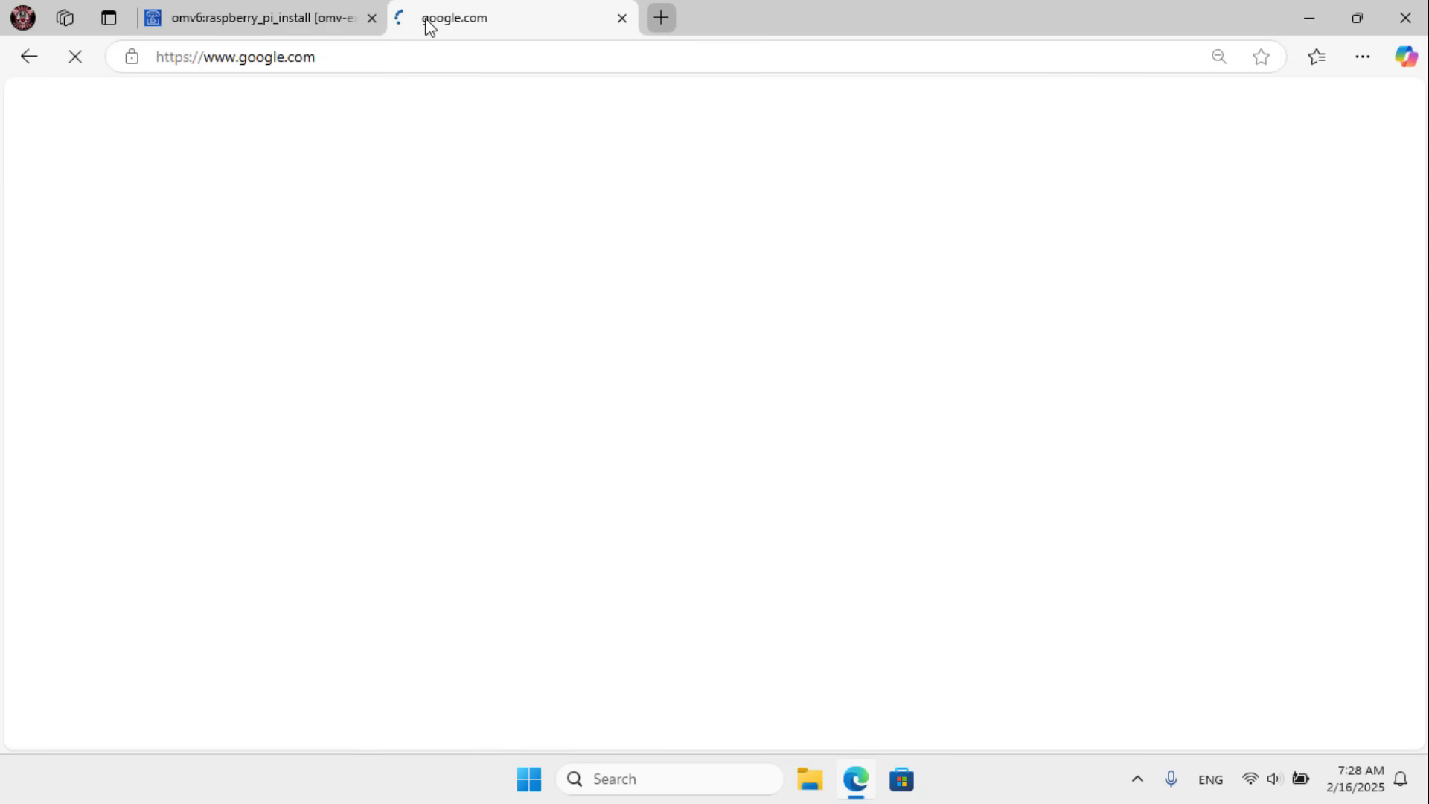
text(ra)
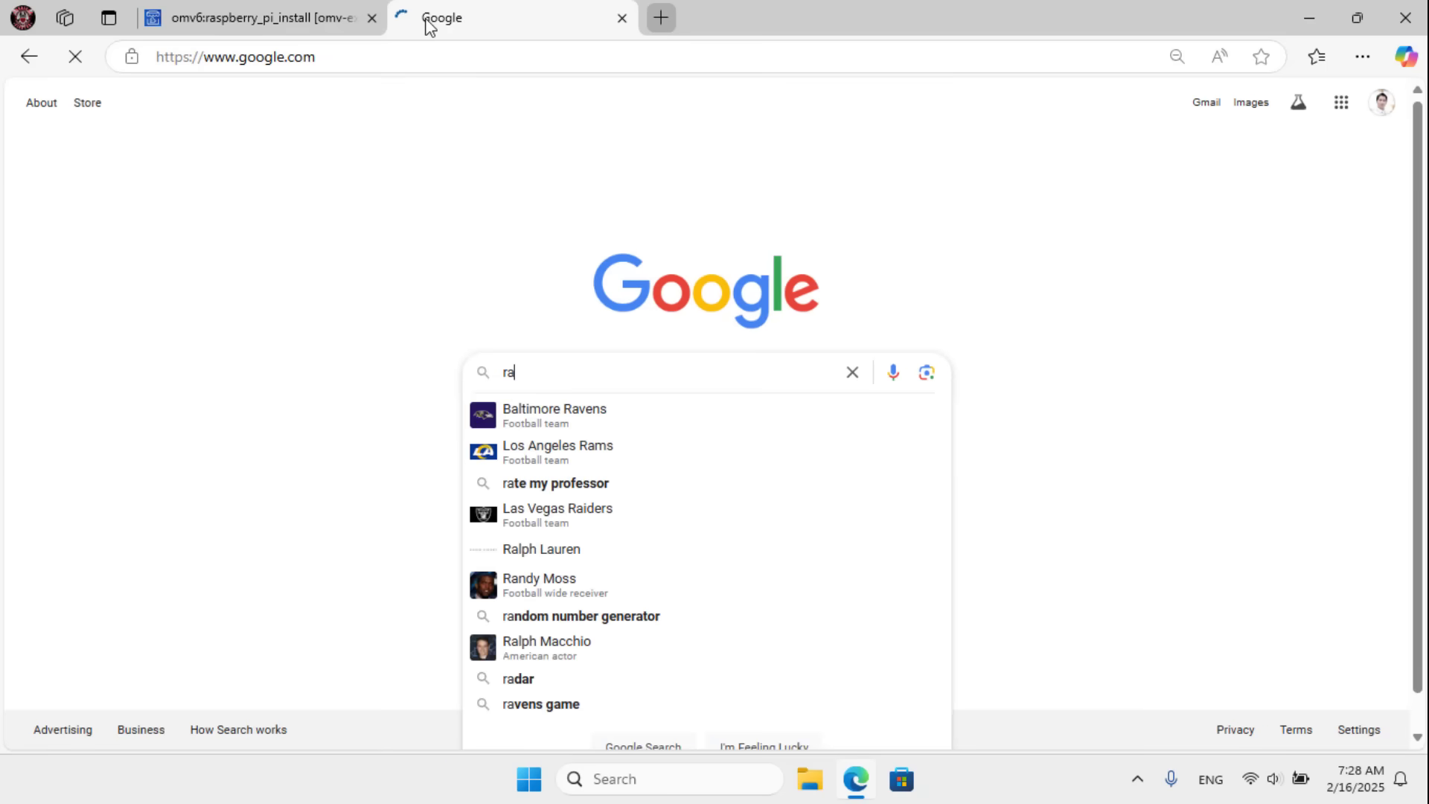
text(sp)
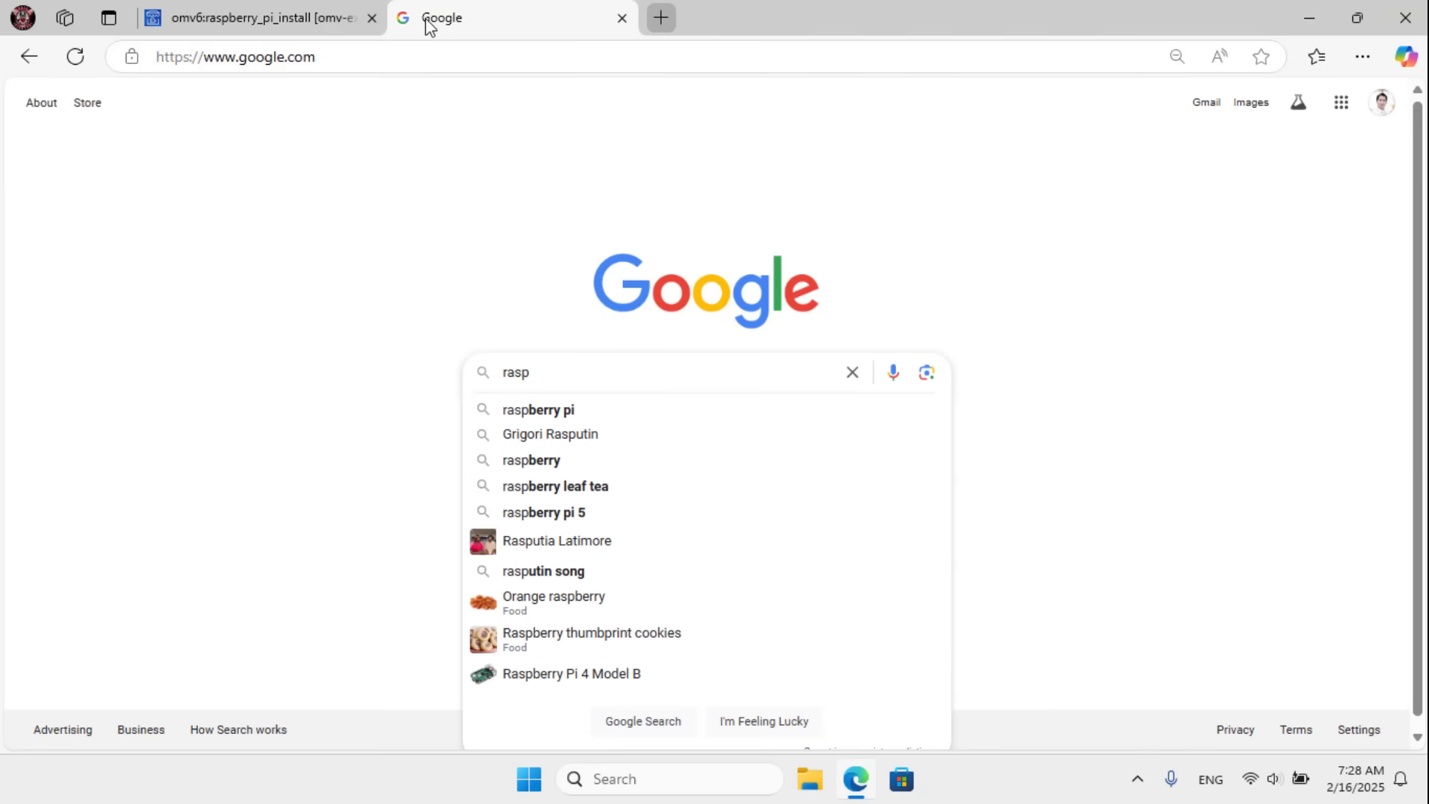
click(519, 412)
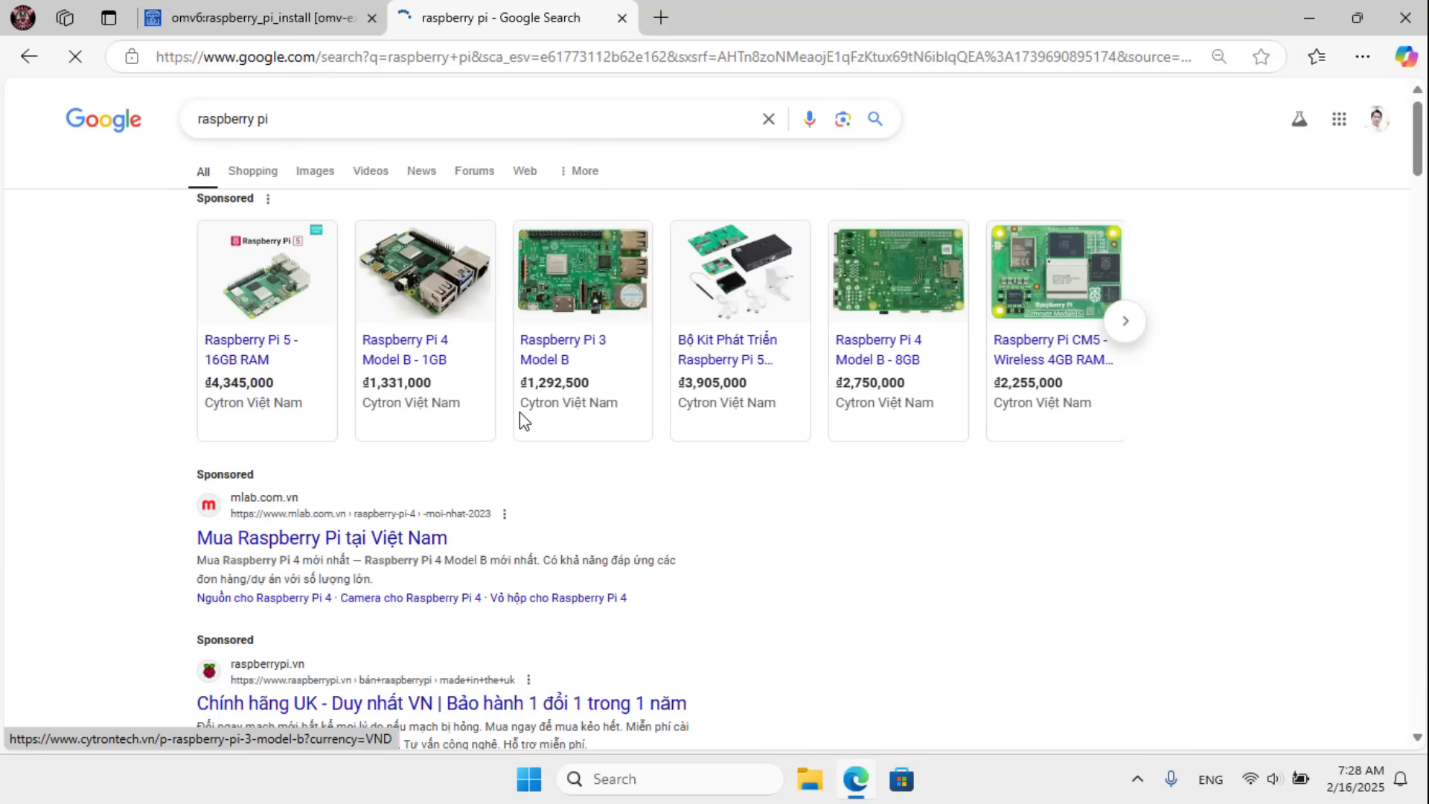
scroll(520, 430, down, 2)
scroll(519, 430, down, 4)
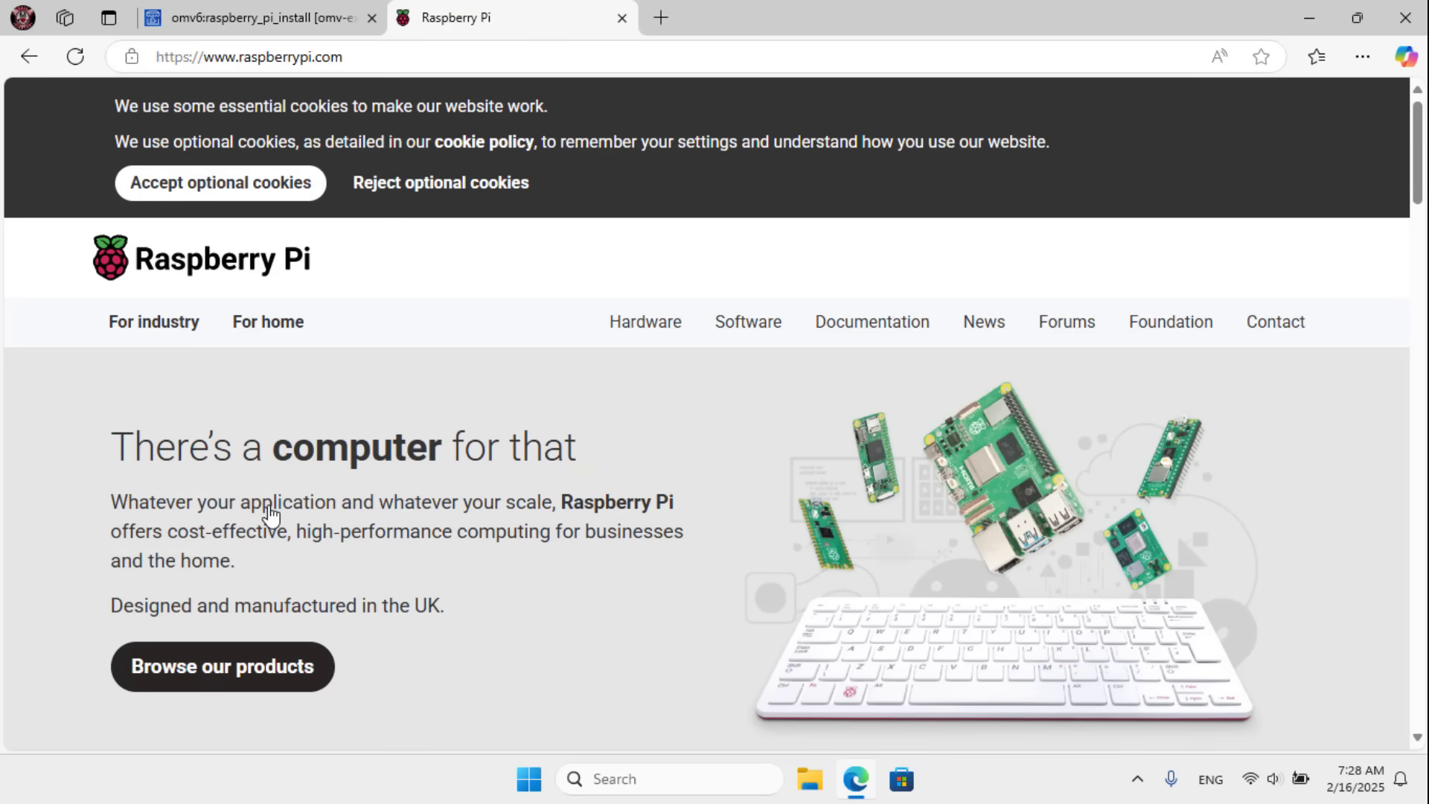
Step: Download Raspberry Pi Imager for Windows from the raspberrypi.com Software page
click(766, 332)
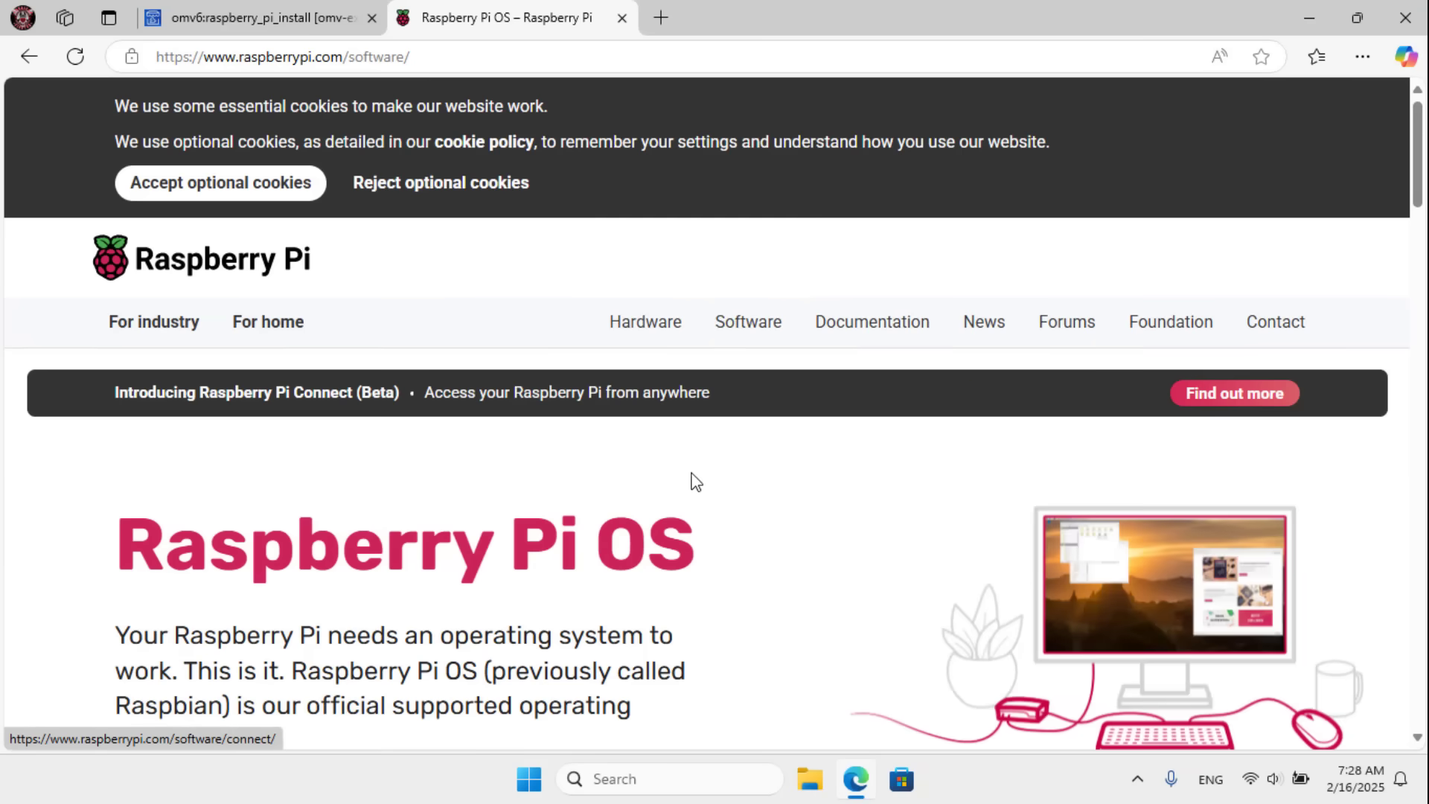
scroll(681, 488, down, 8)
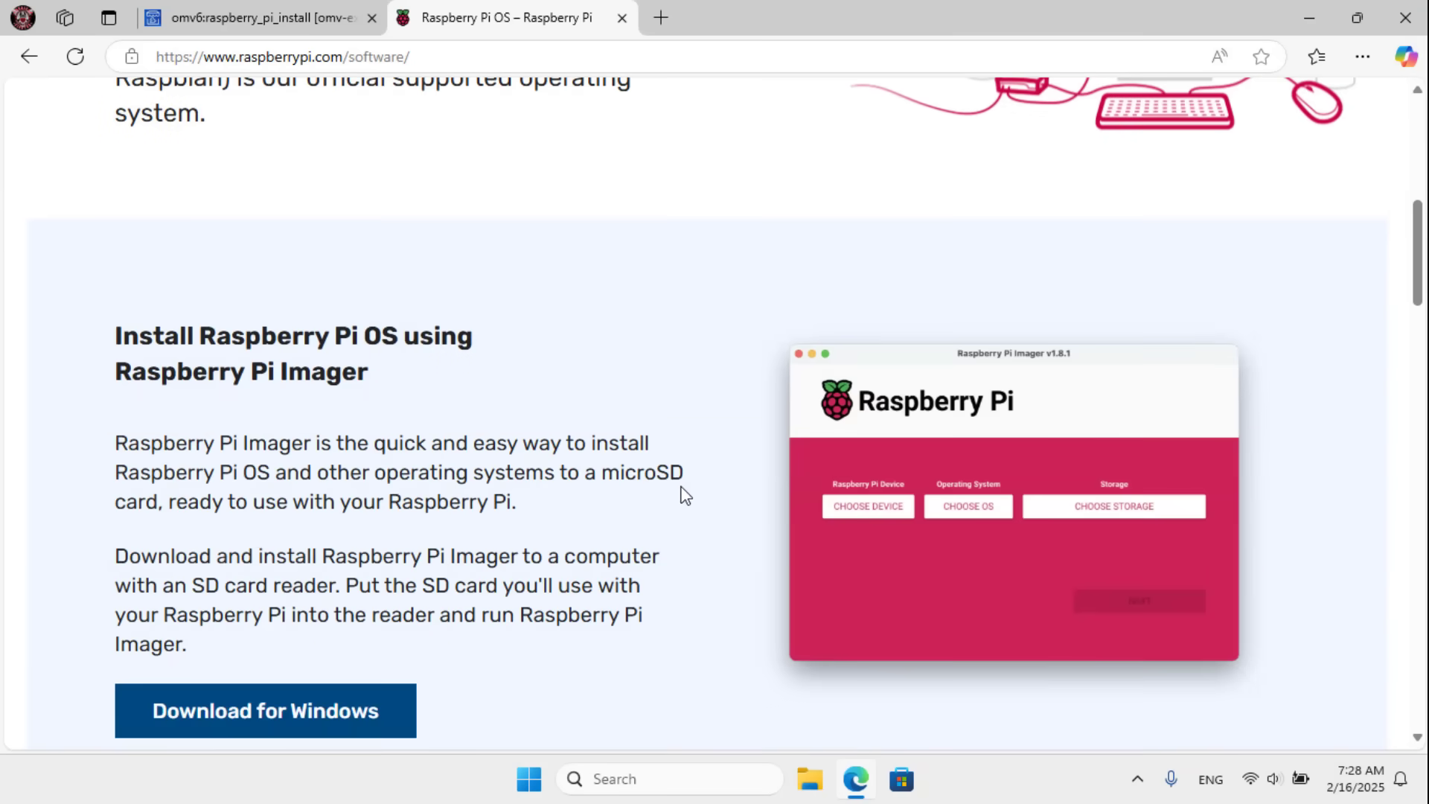
scroll(685, 495, down, 3)
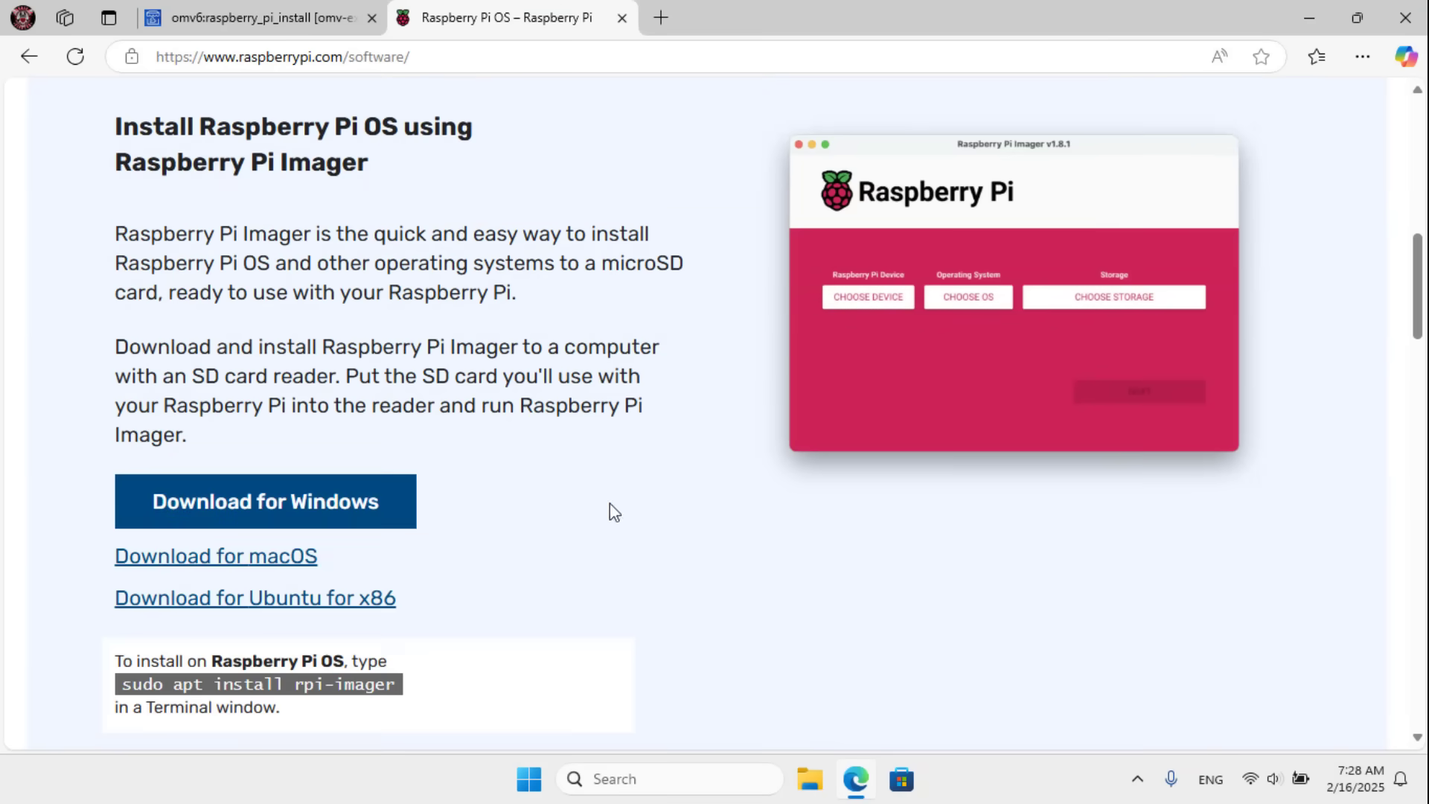
click(290, 508)
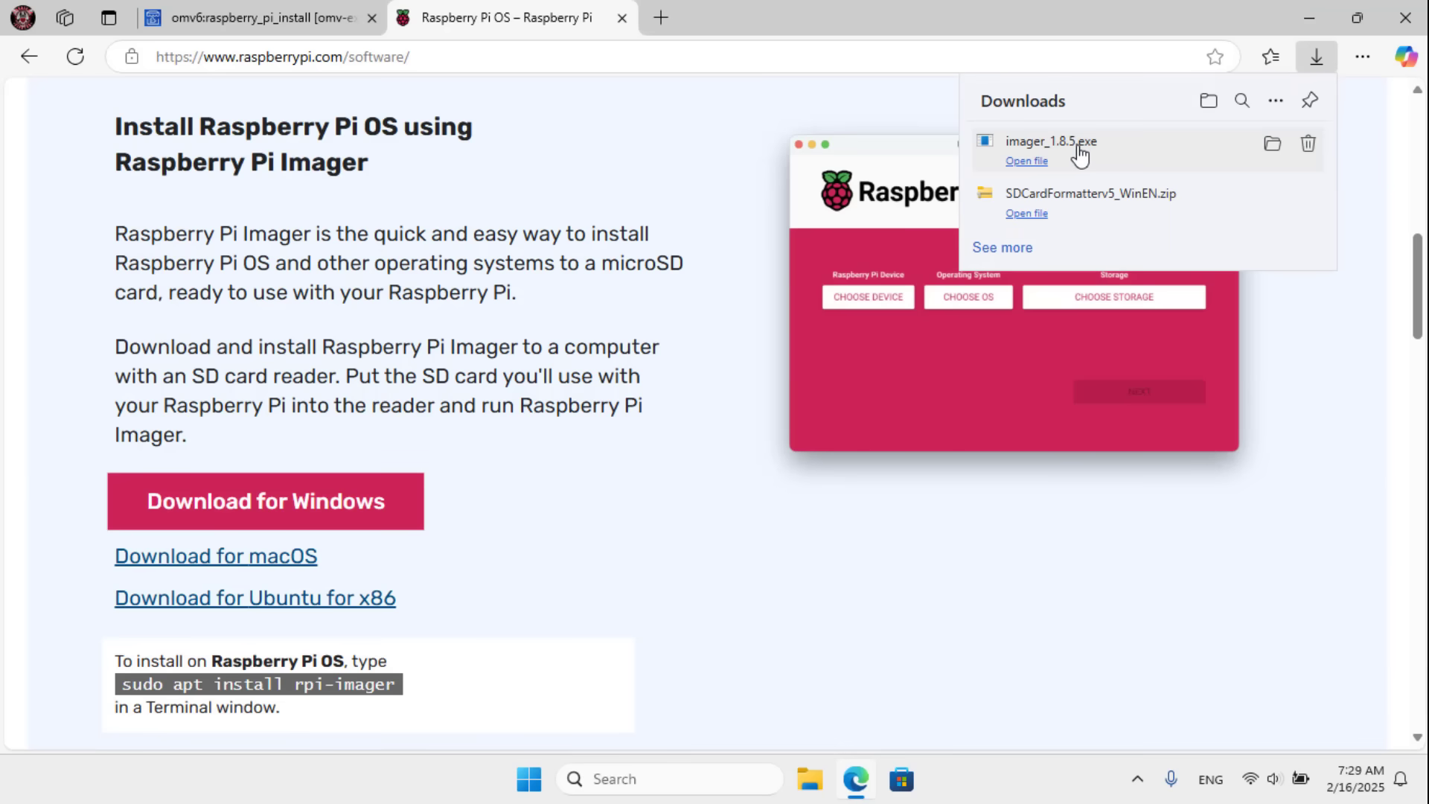
Step: Run the downloaded imager_1.8.5 installer and install Raspberry Pi Imager
click(1271, 145)
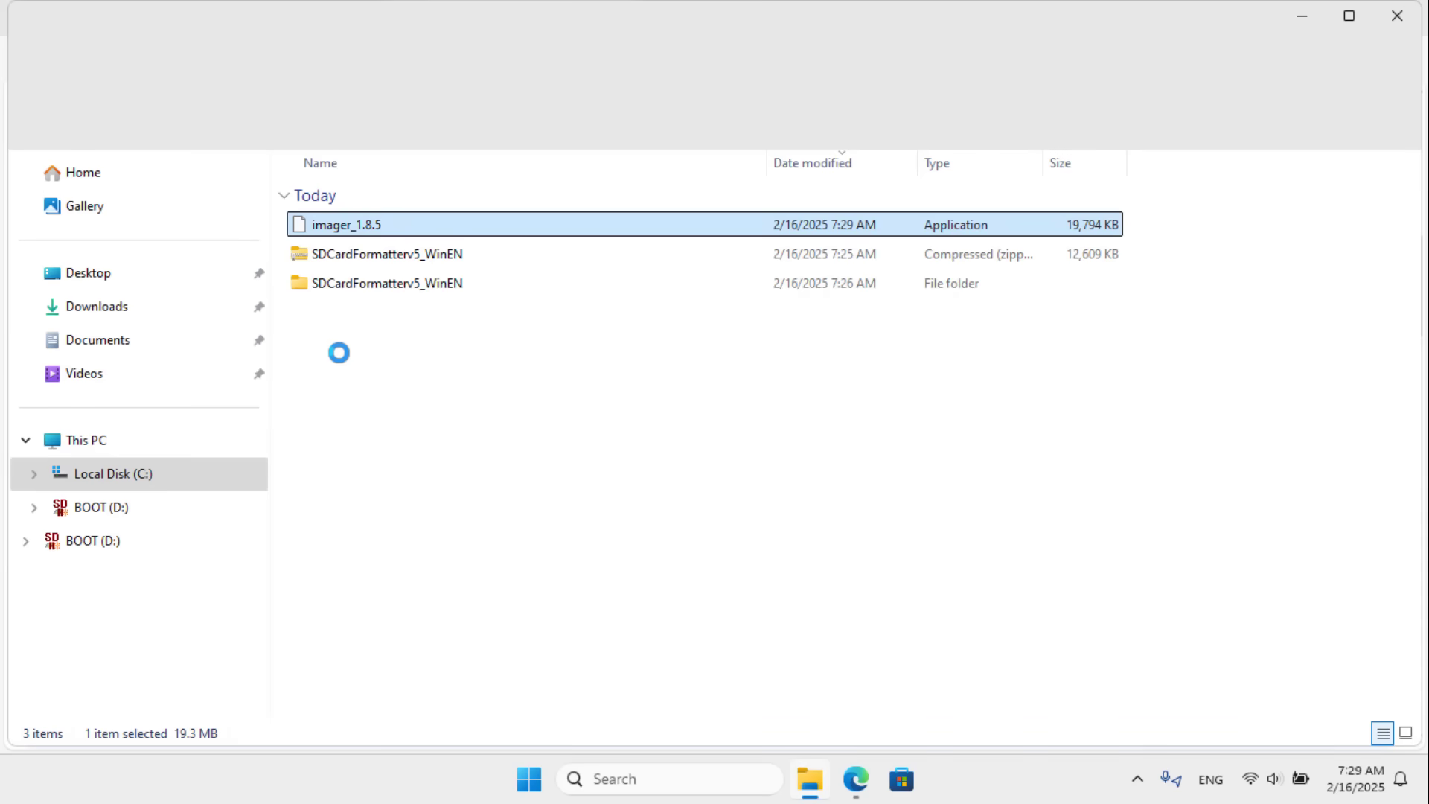
click(344, 362)
double_click(345, 226)
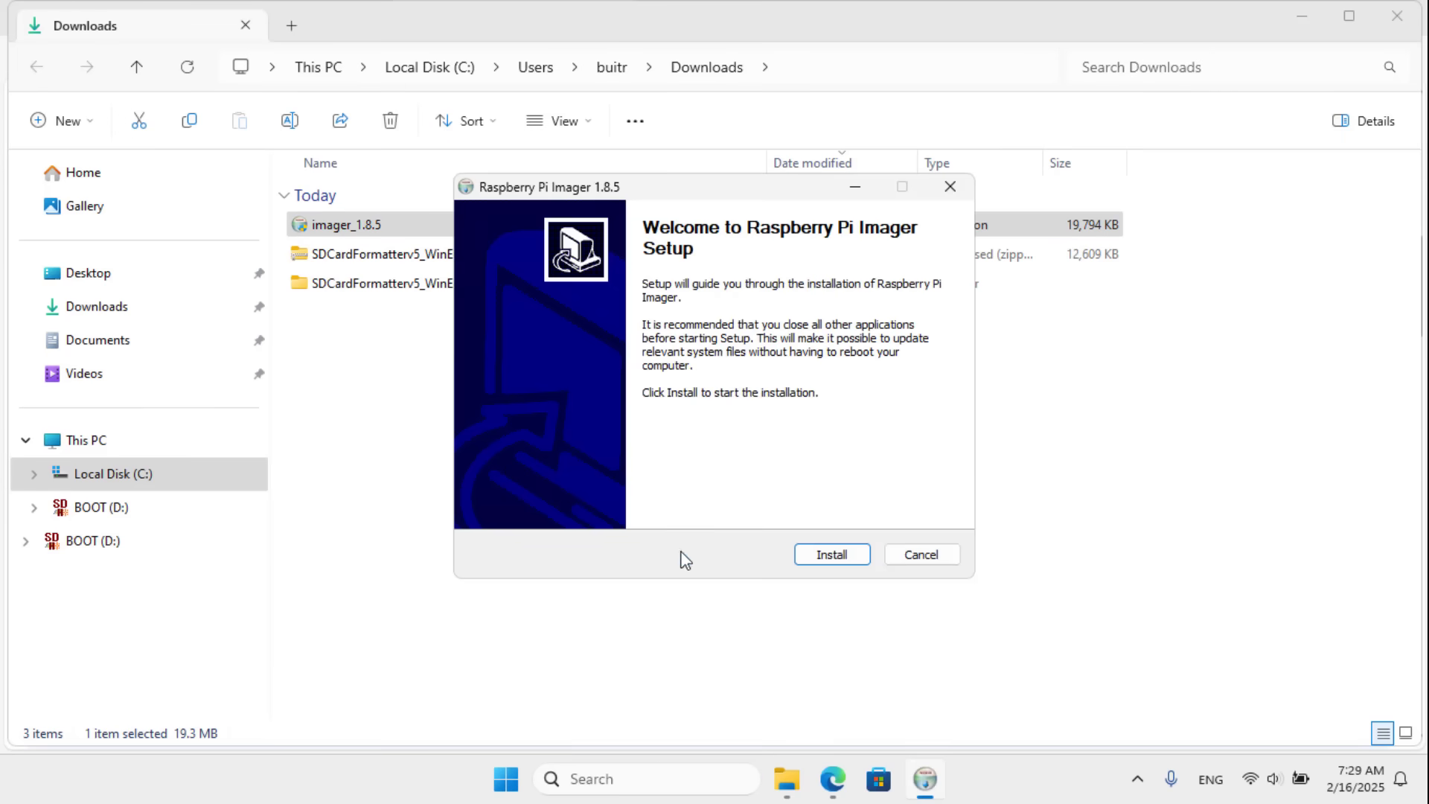
click(859, 556)
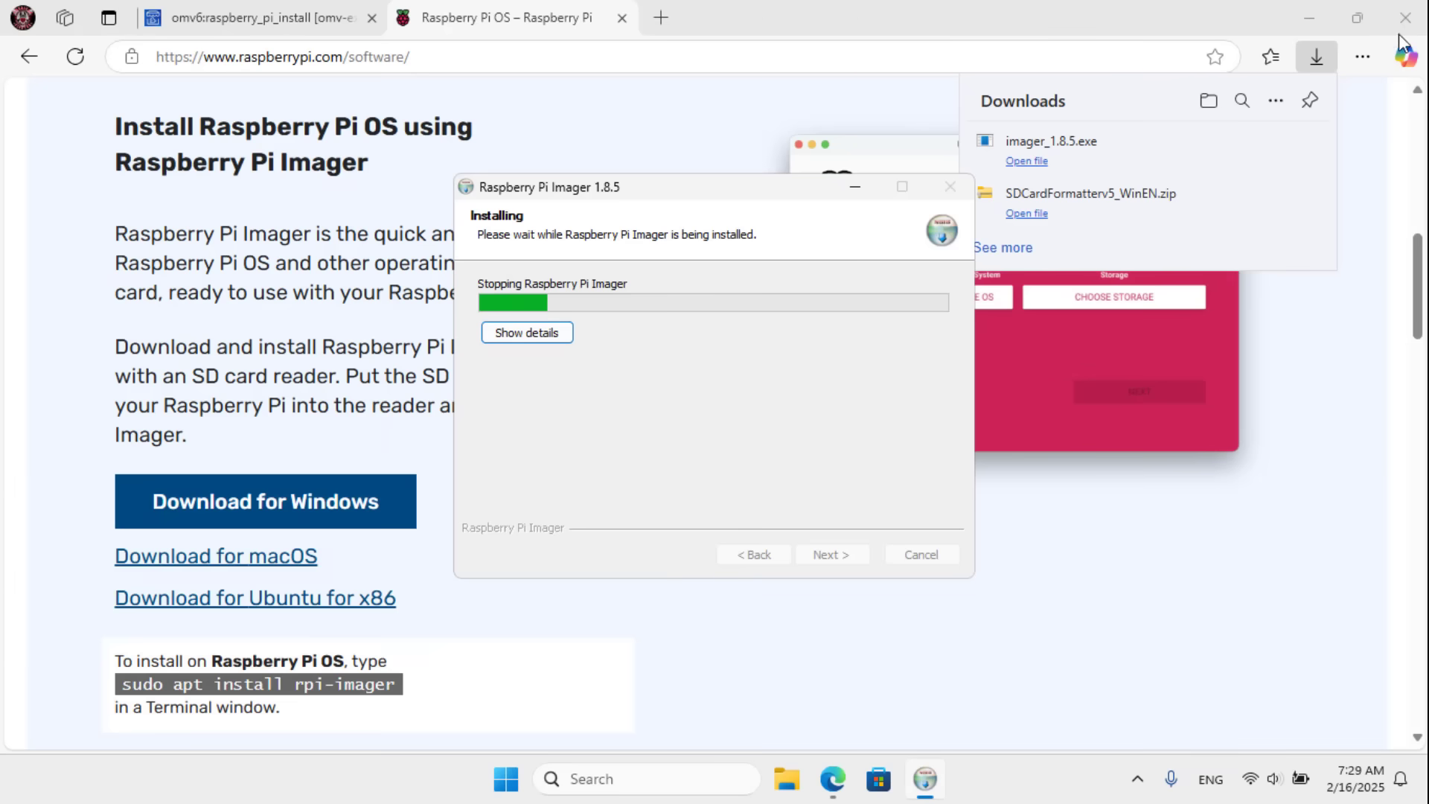
Step: Close Explorer and Edge, finish setup launching Imager 1.8.5, and minimize it
click(1396, 16)
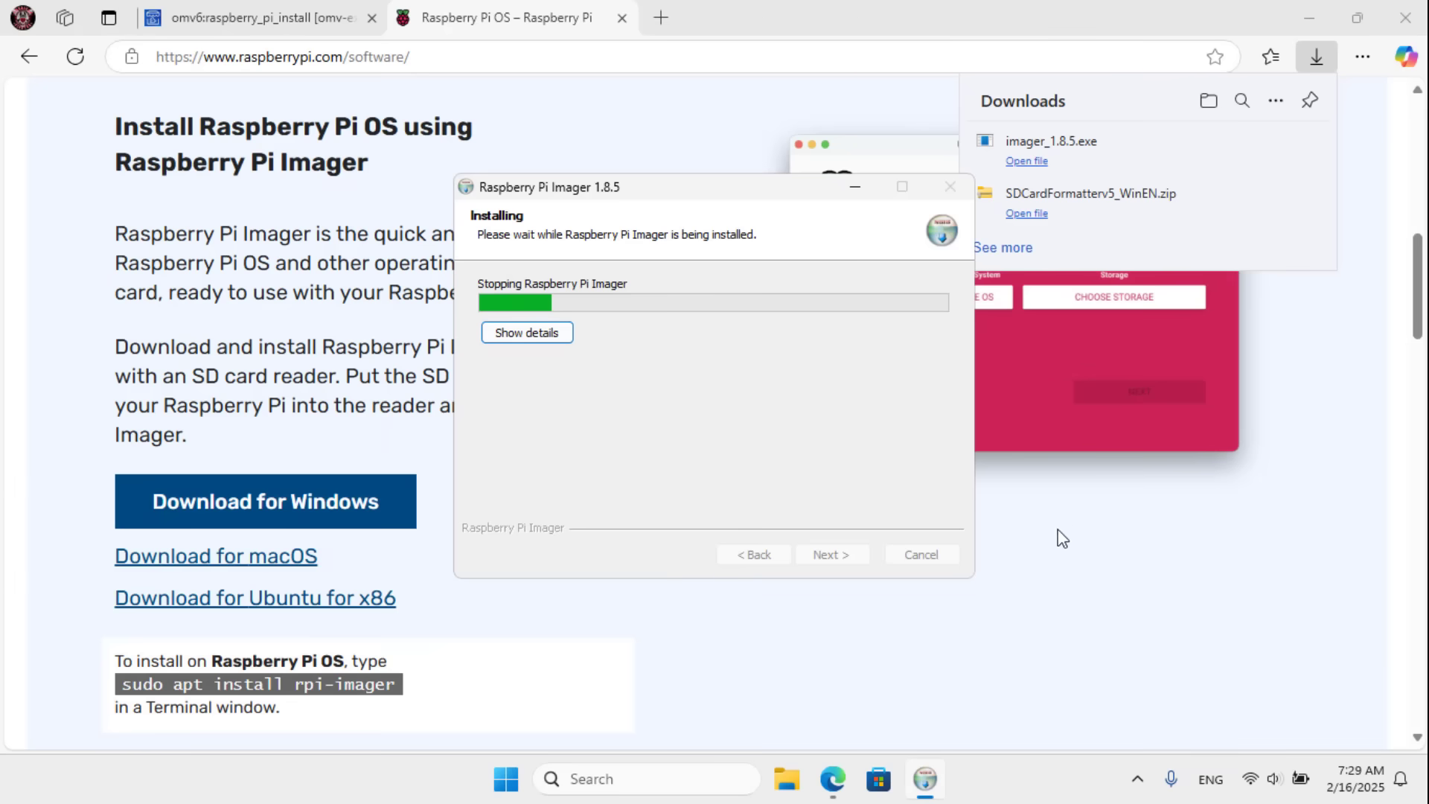
click(1324, 11)
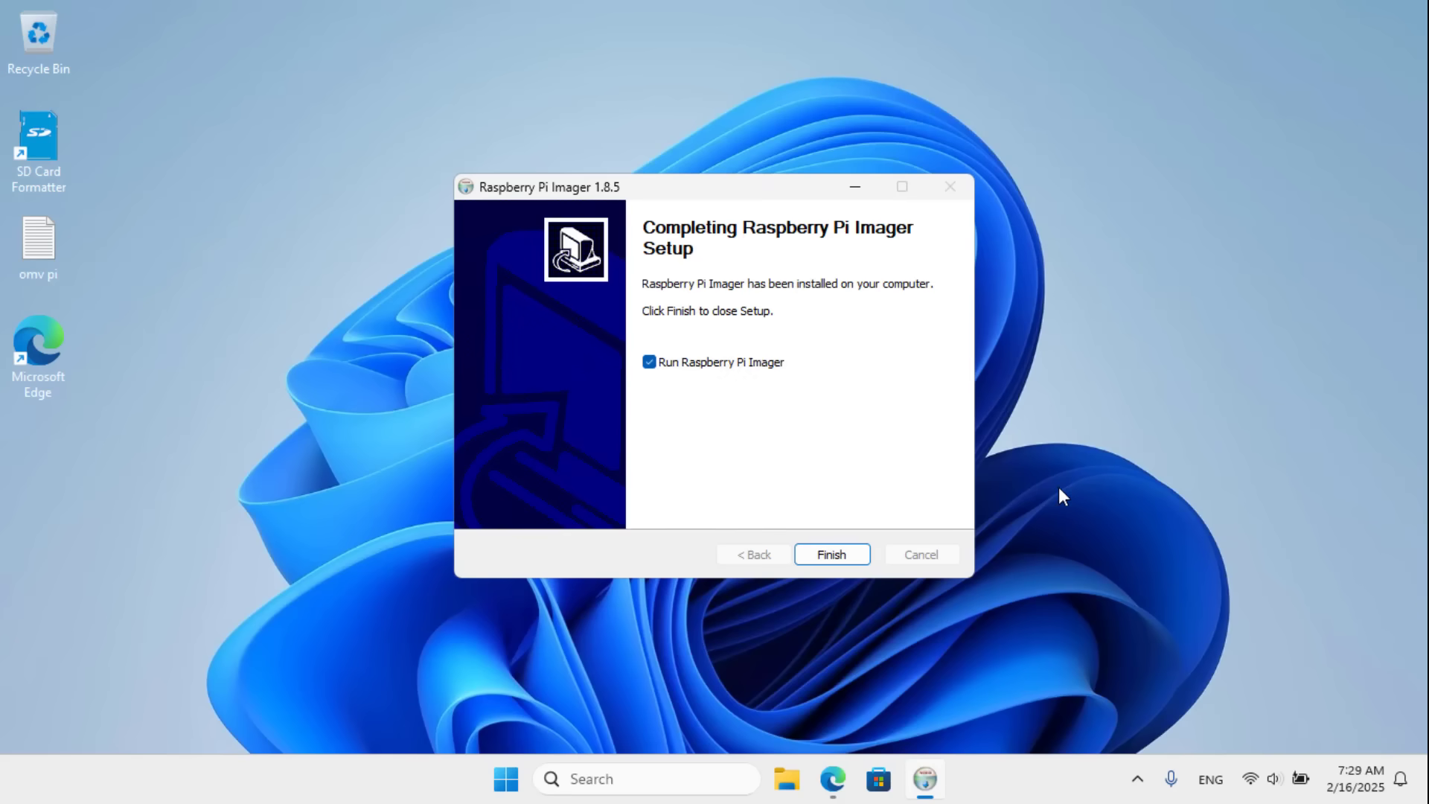
click(828, 562)
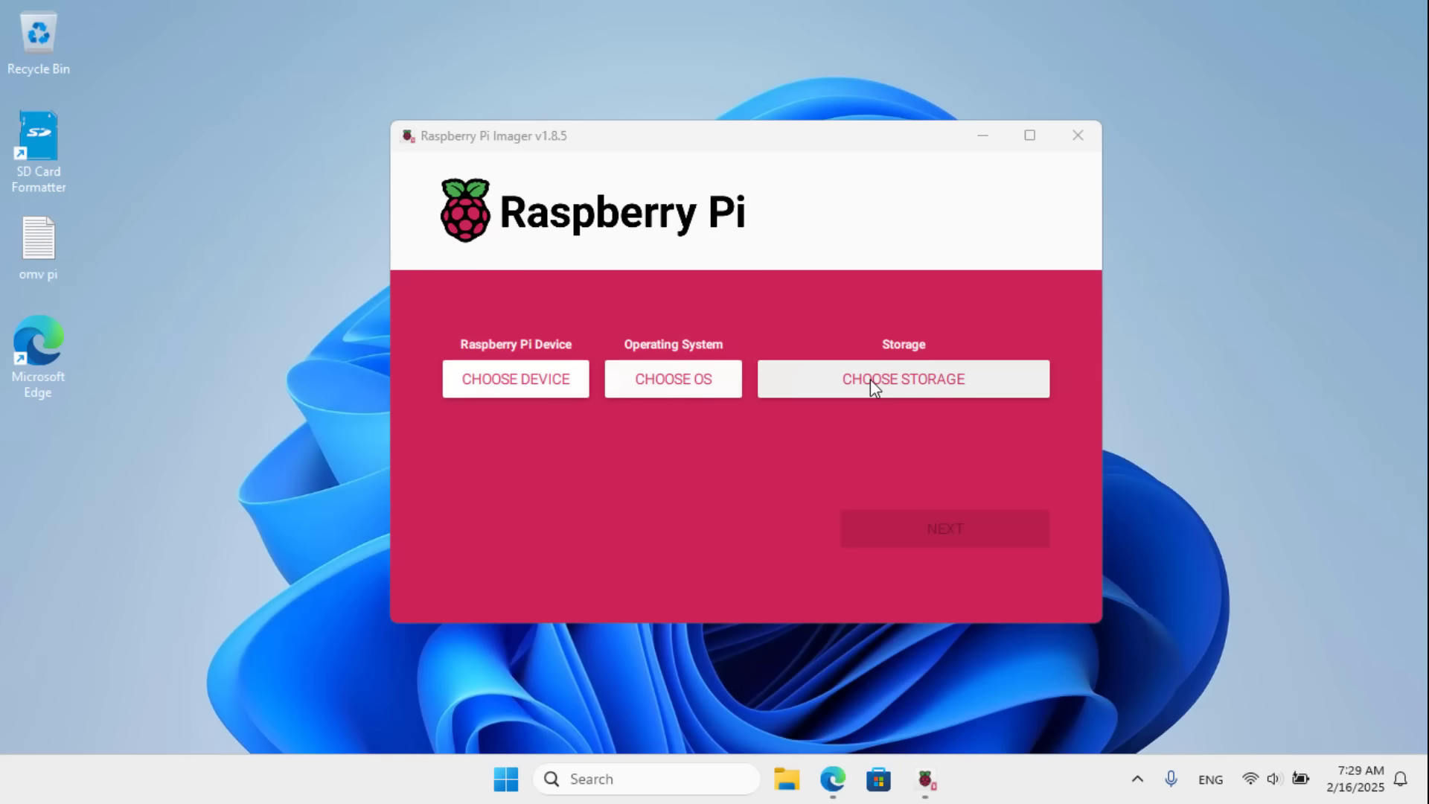
click(988, 136)
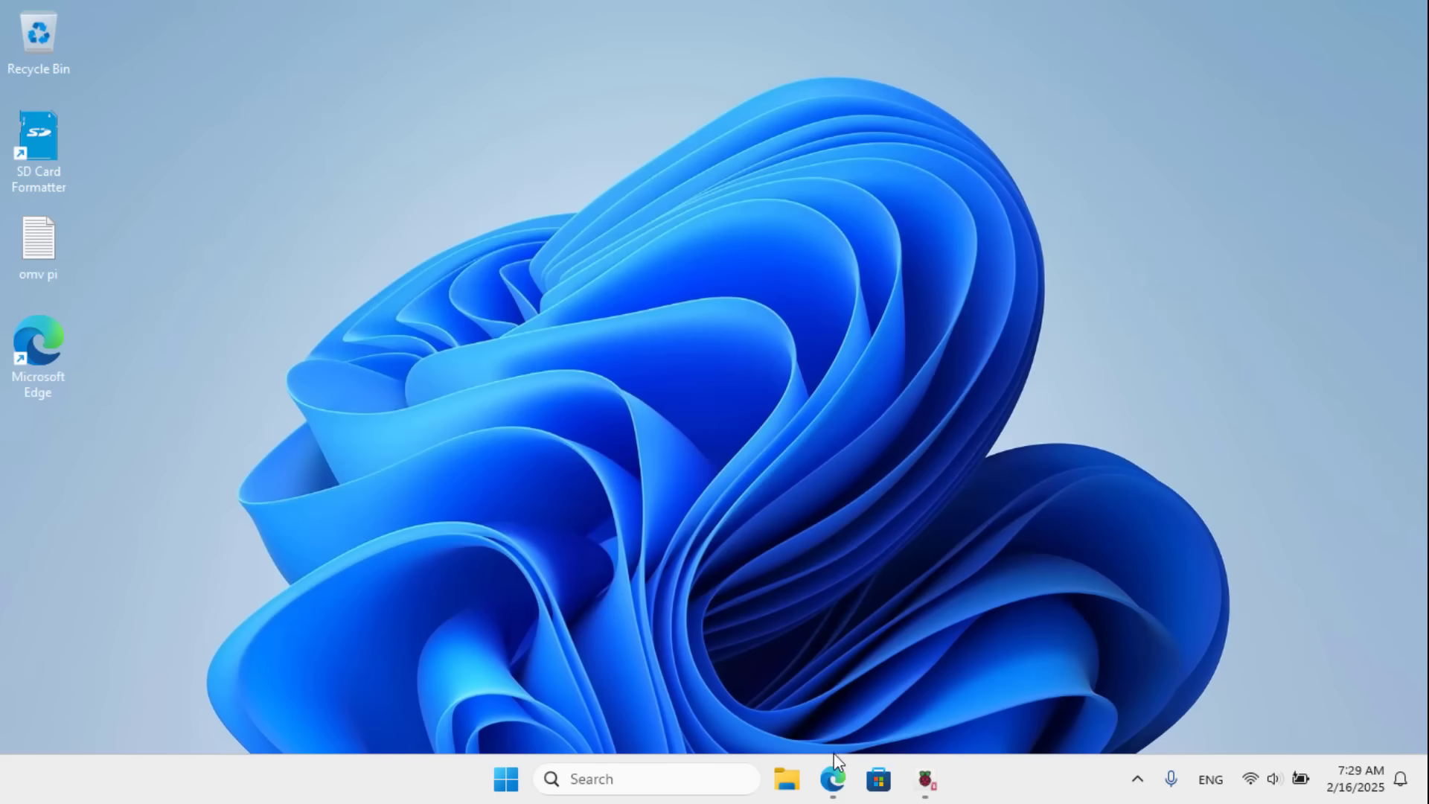
Step: Find the manual OS image install section and open the page of all OS downloads
click(834, 774)
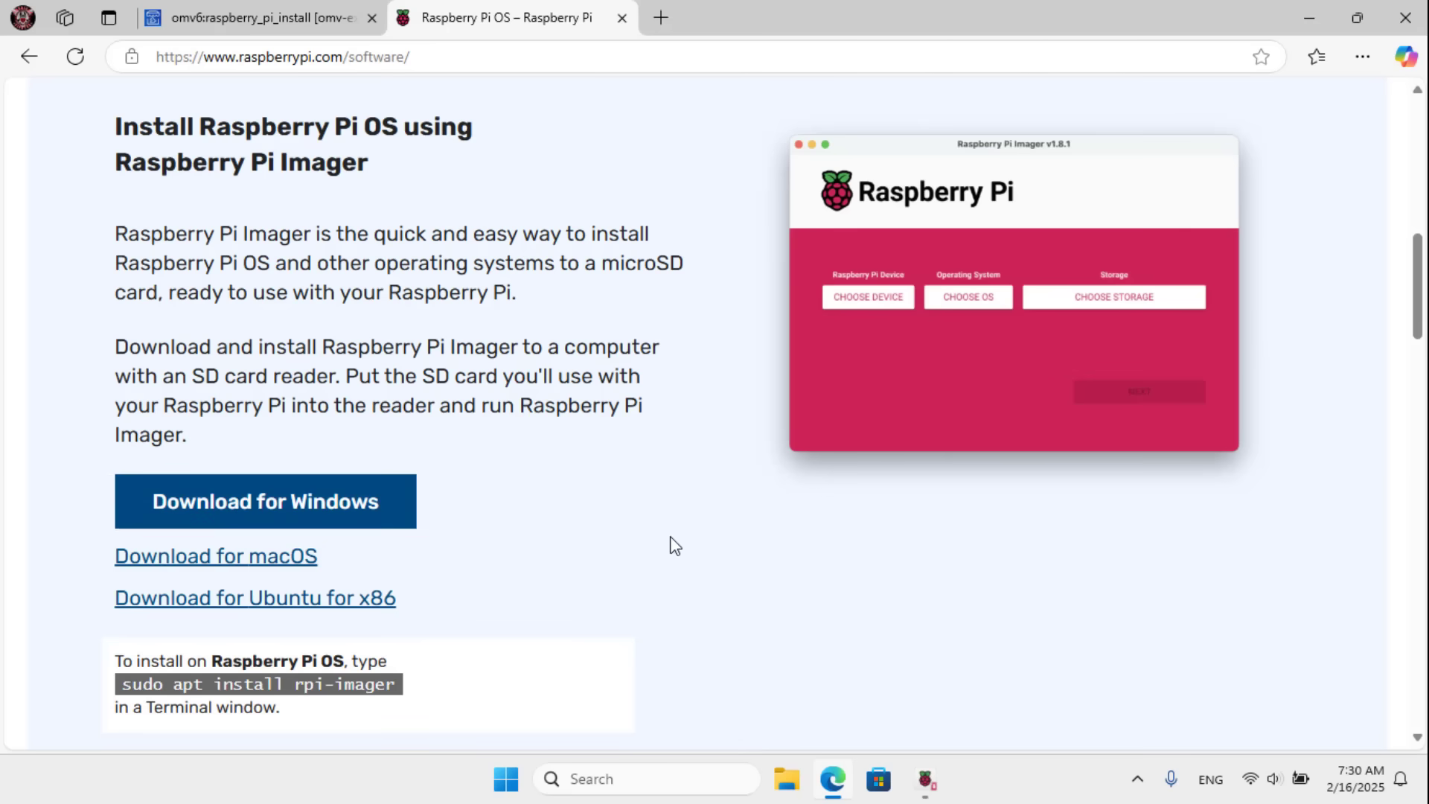
scroll(673, 530, down, 8)
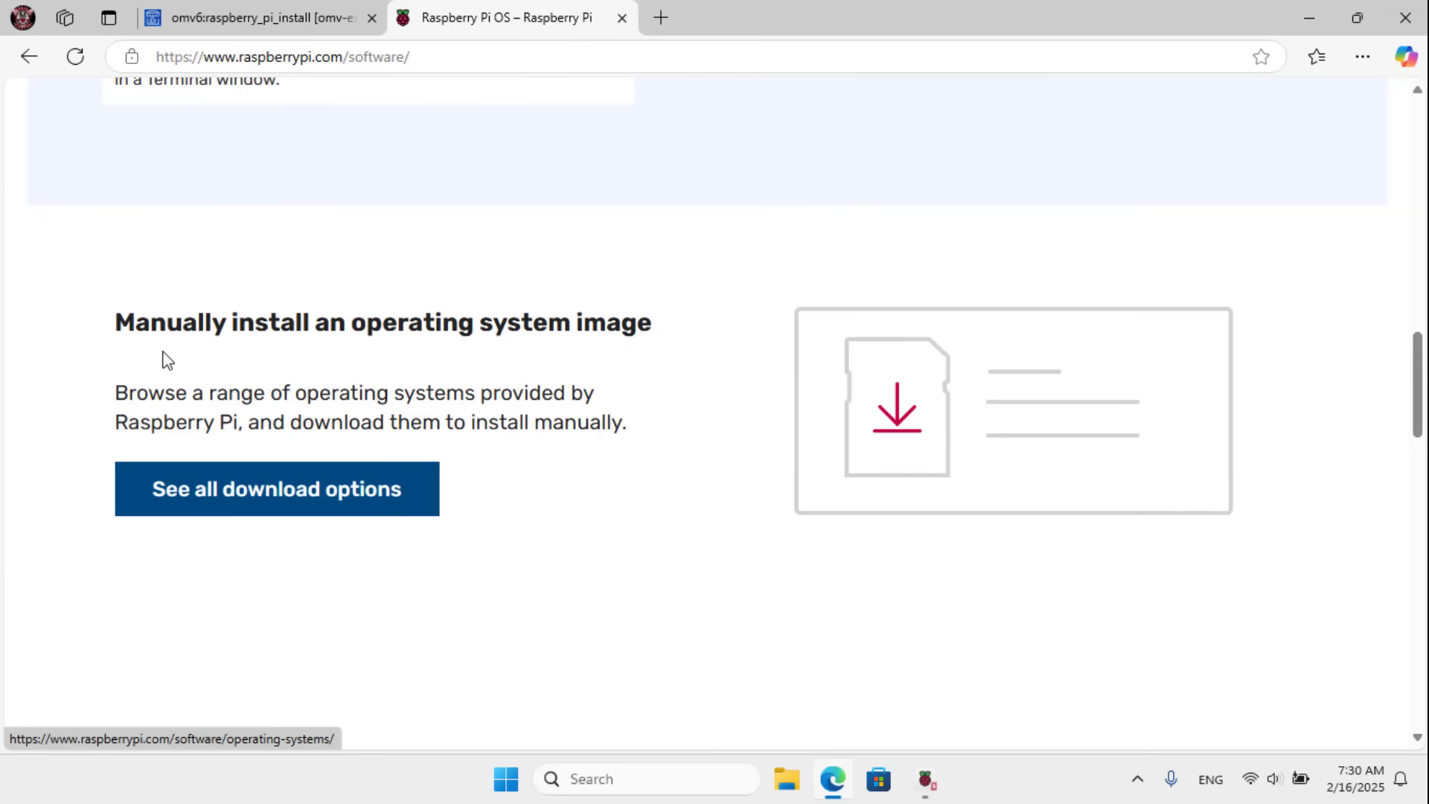
drag(118, 319, 681, 328)
click(612, 490)
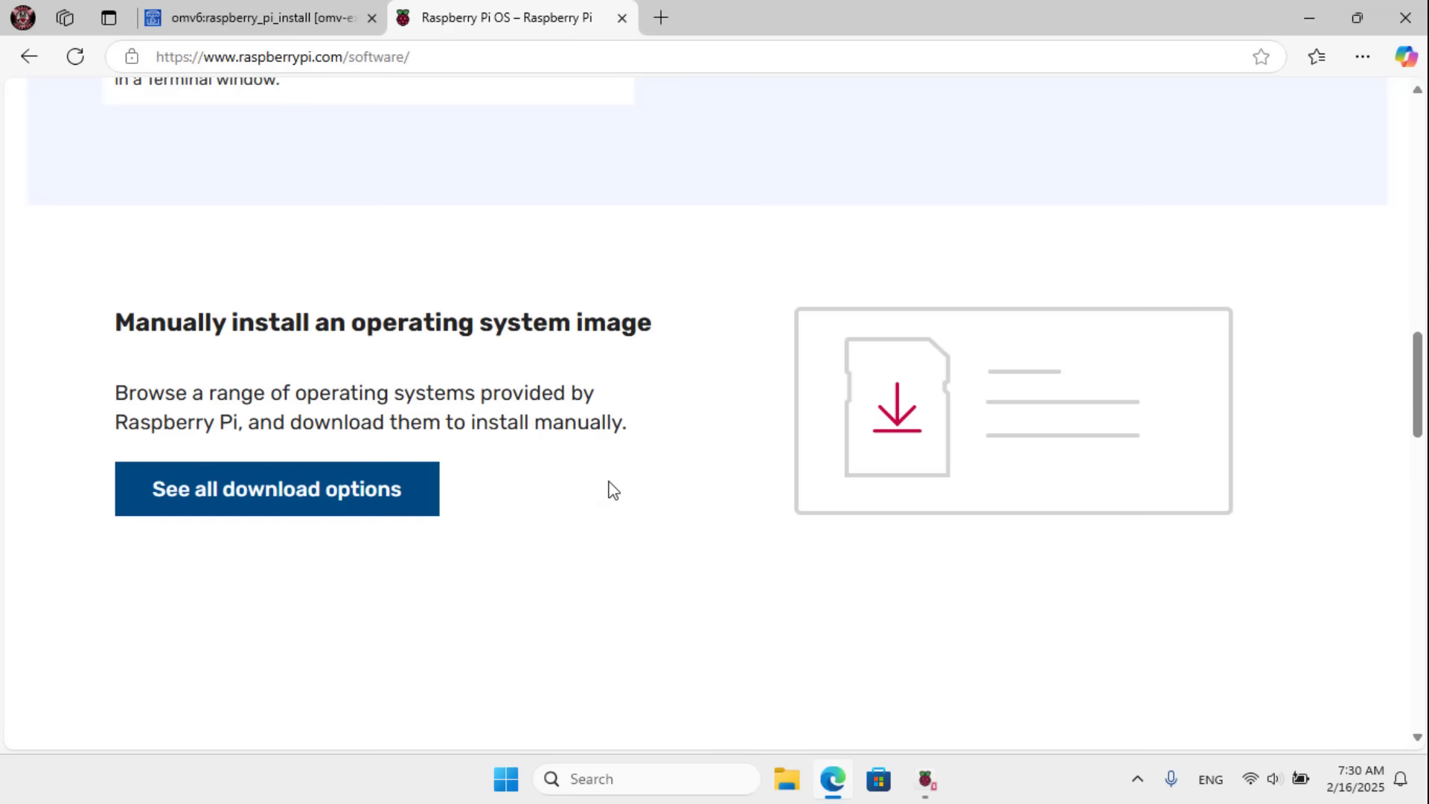
click(308, 493)
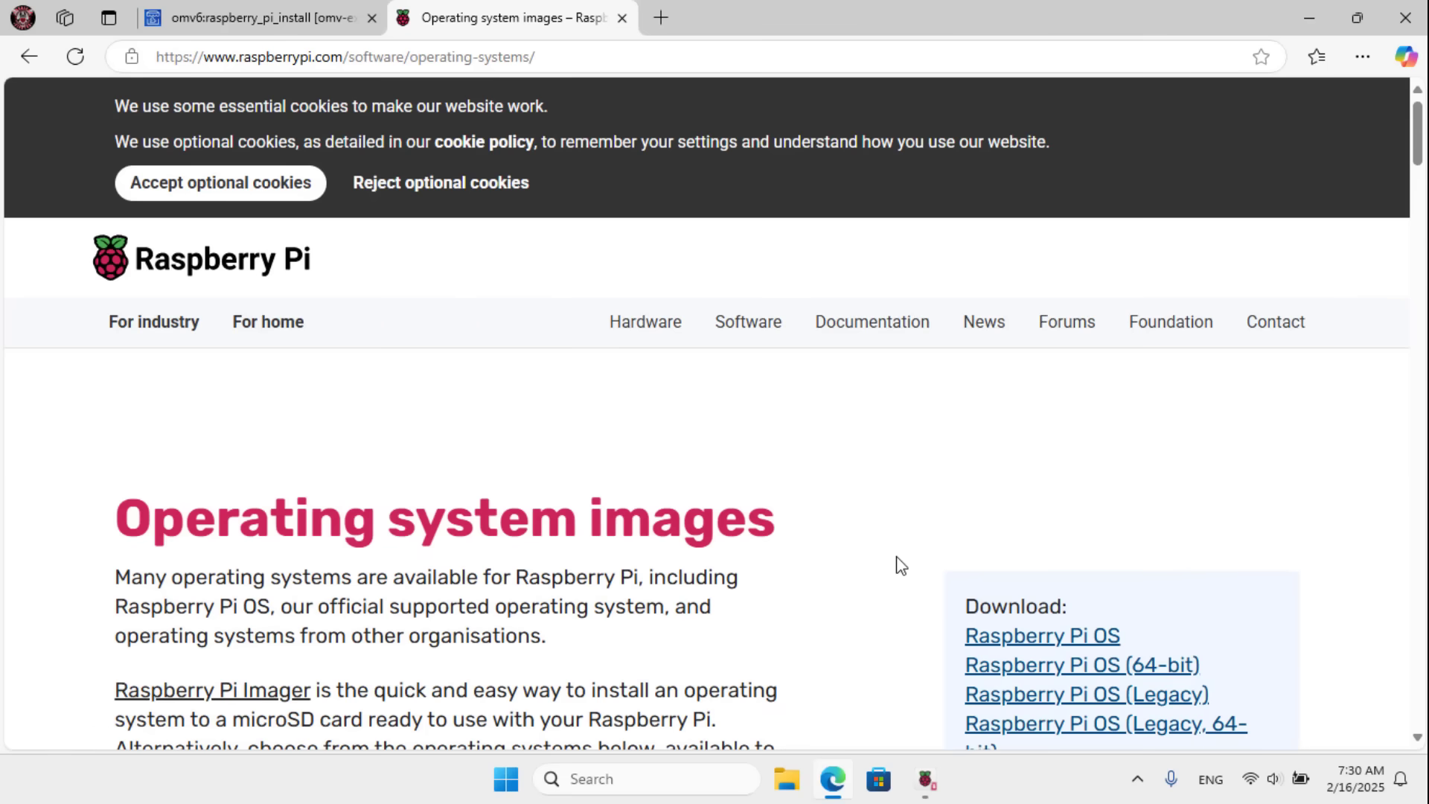
Step: Download the 64-bit Raspberry Pi OS (Legacy) Lite image 2024-10-22-raspios-bullseye-arm64-lite.img.xz
scroll(900, 566, down, 3)
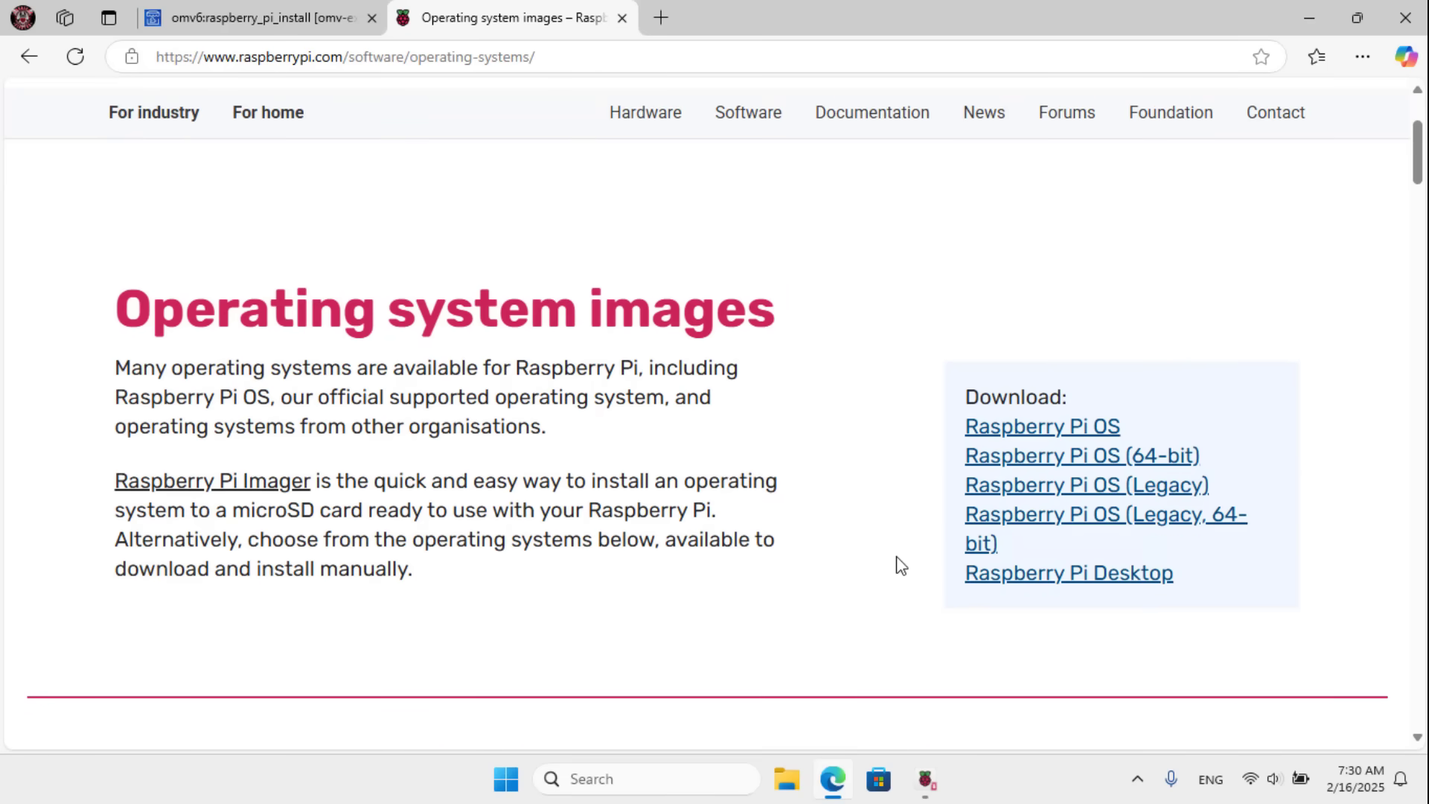
click(1088, 514)
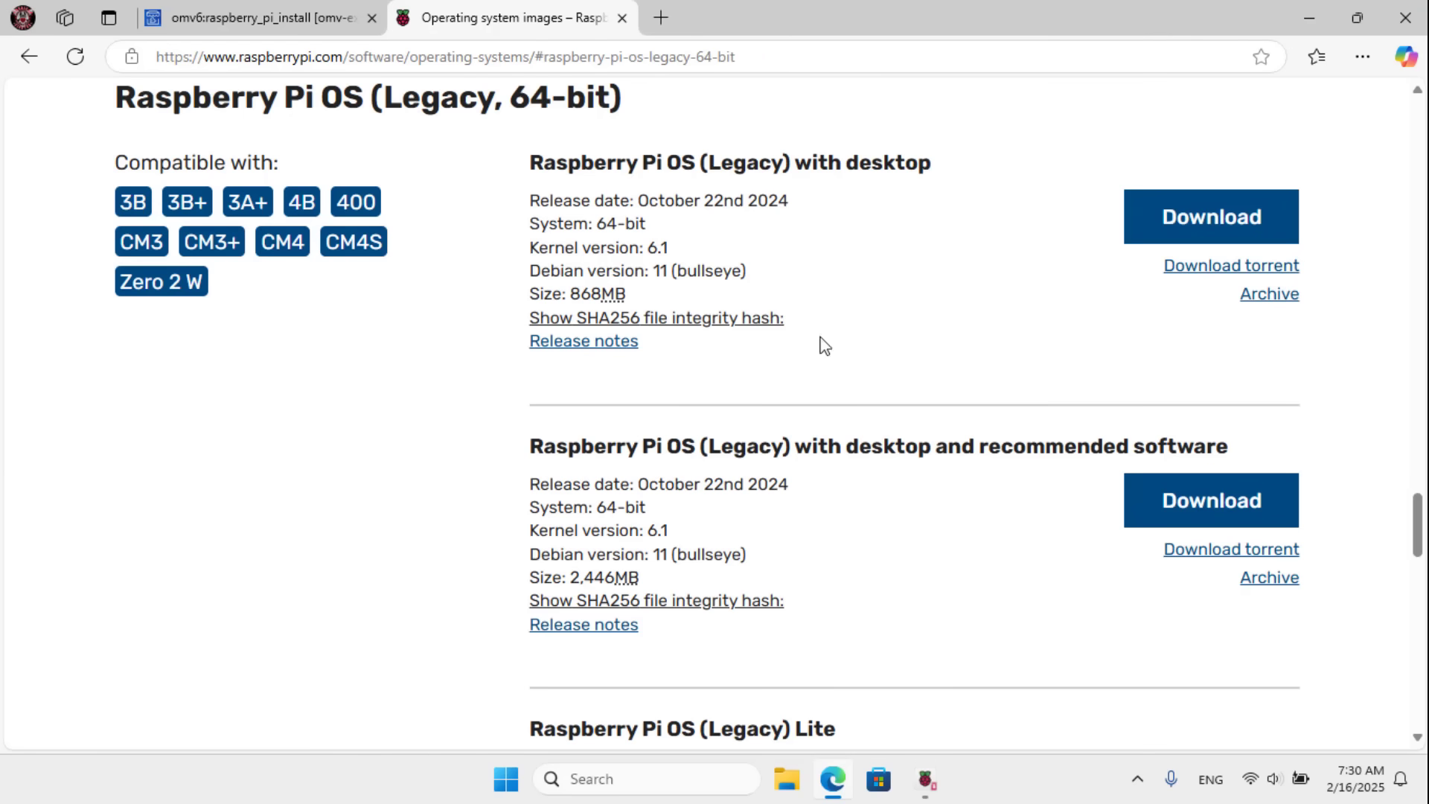
drag(117, 94, 631, 121)
click(325, 476)
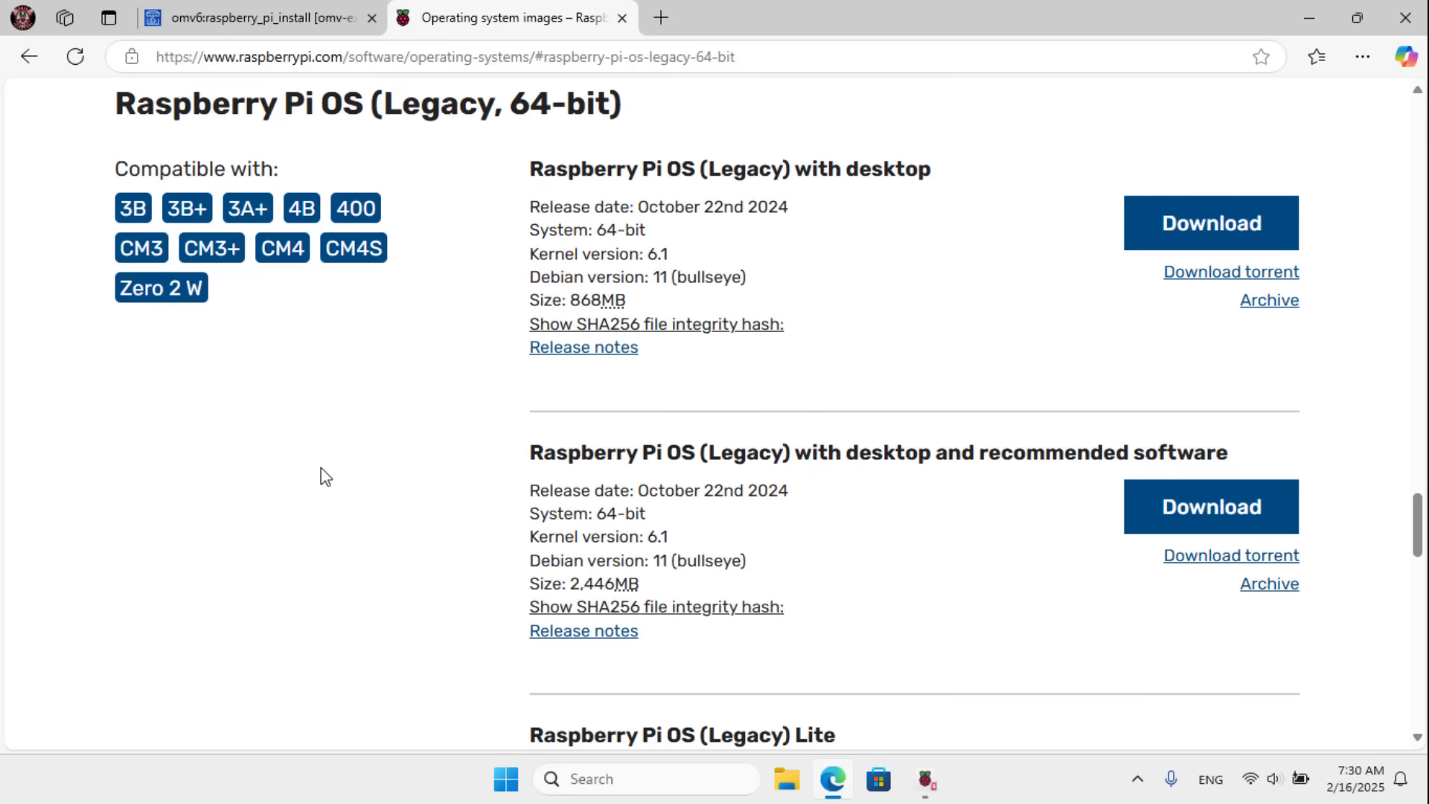
scroll(384, 465, down, 3)
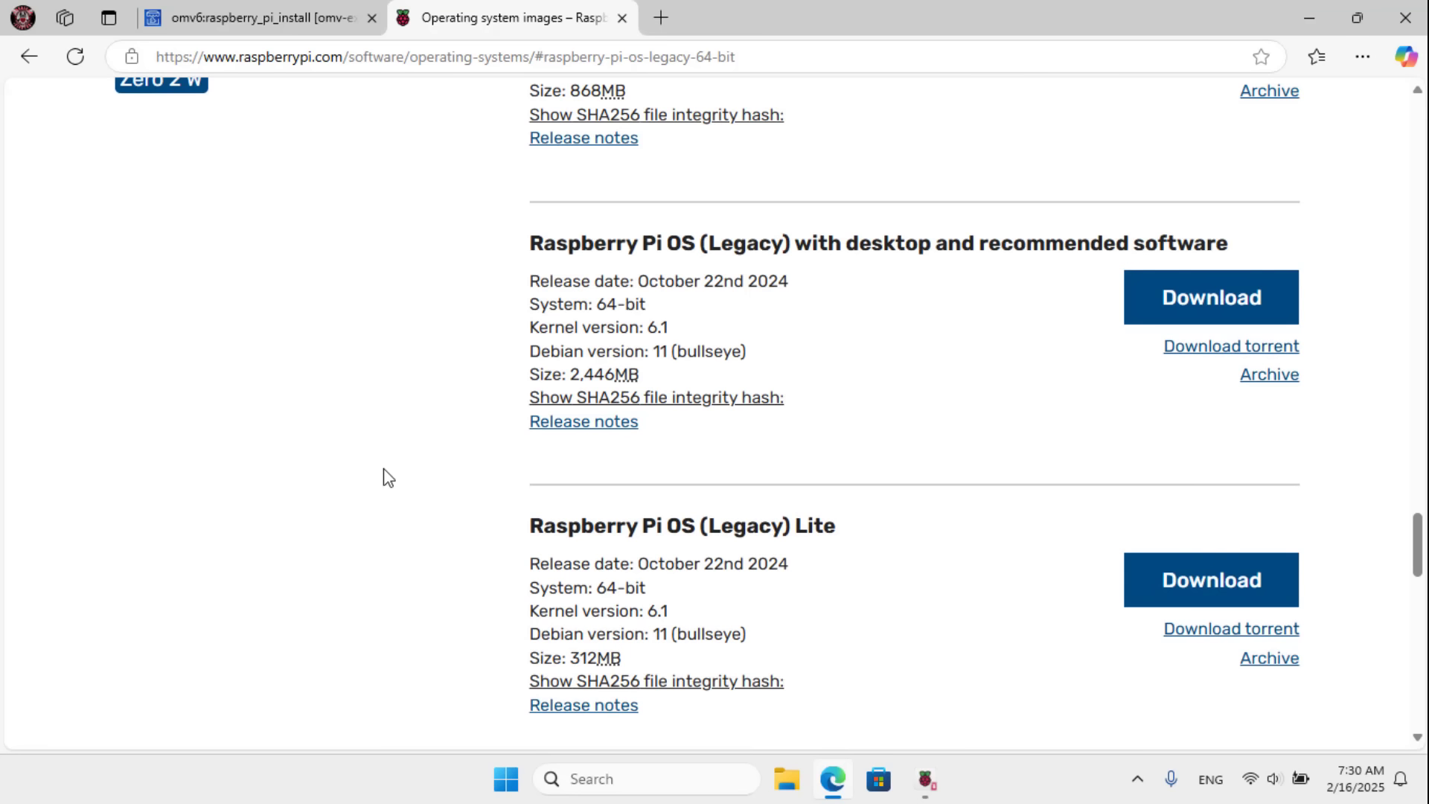
drag(524, 528, 862, 535)
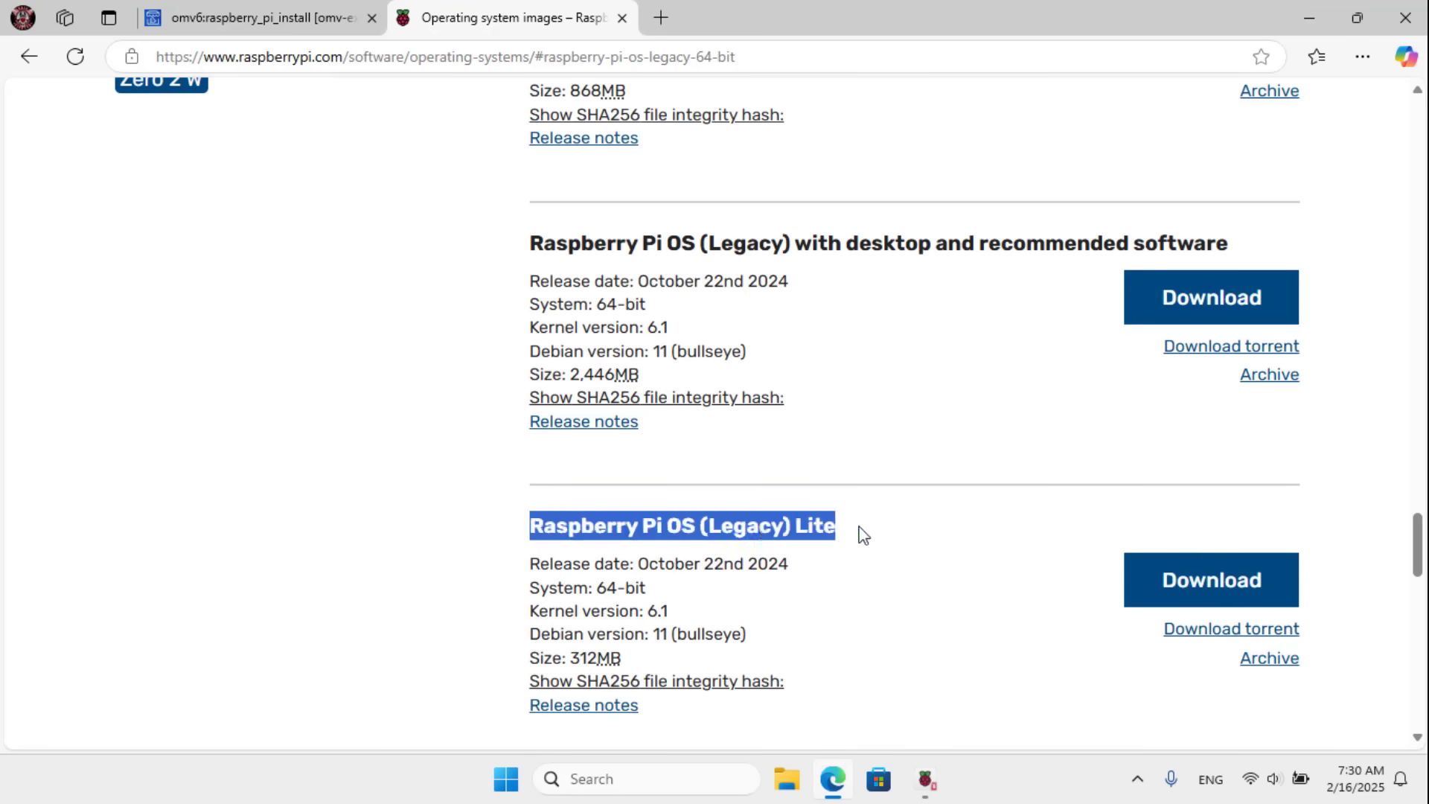
click(884, 685)
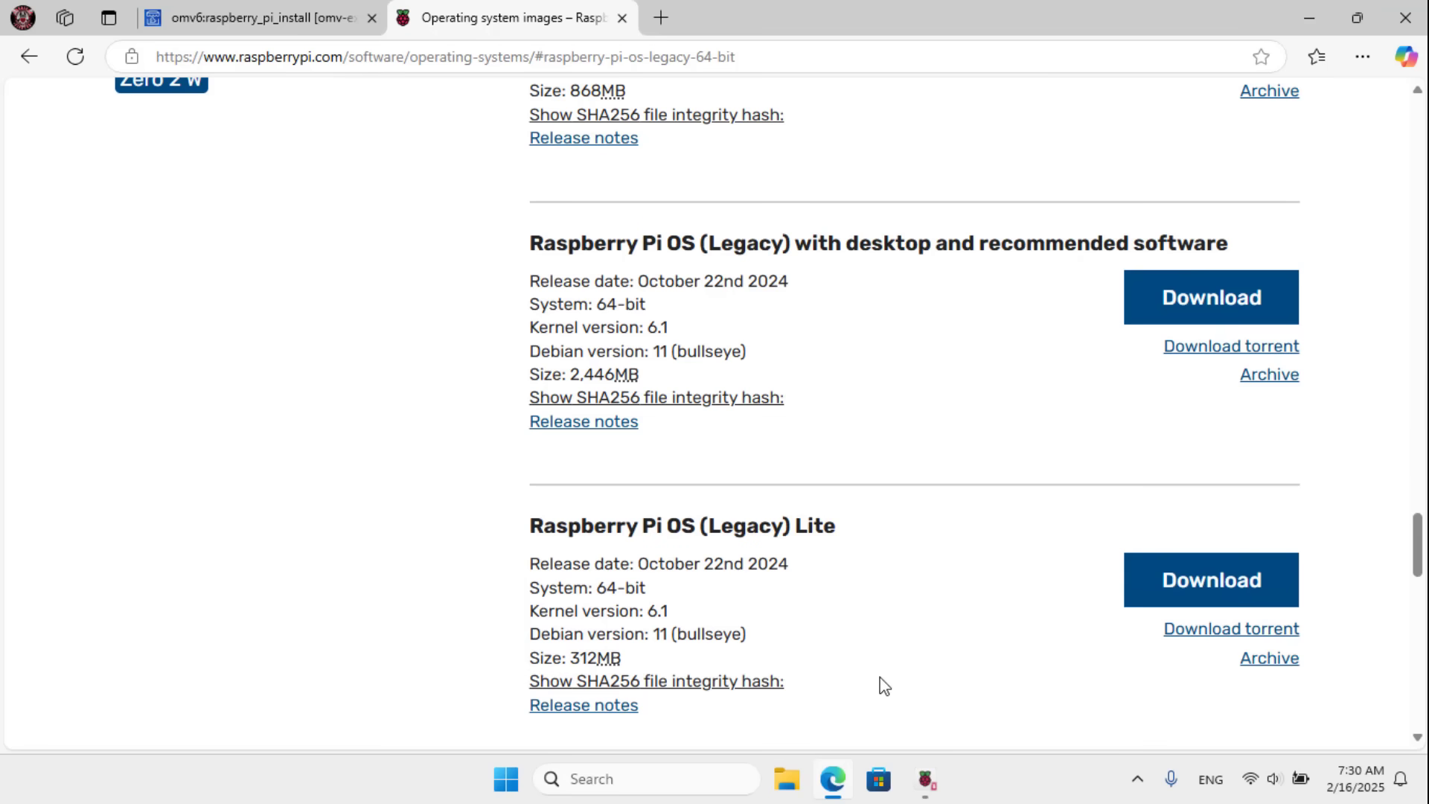
click(1218, 595)
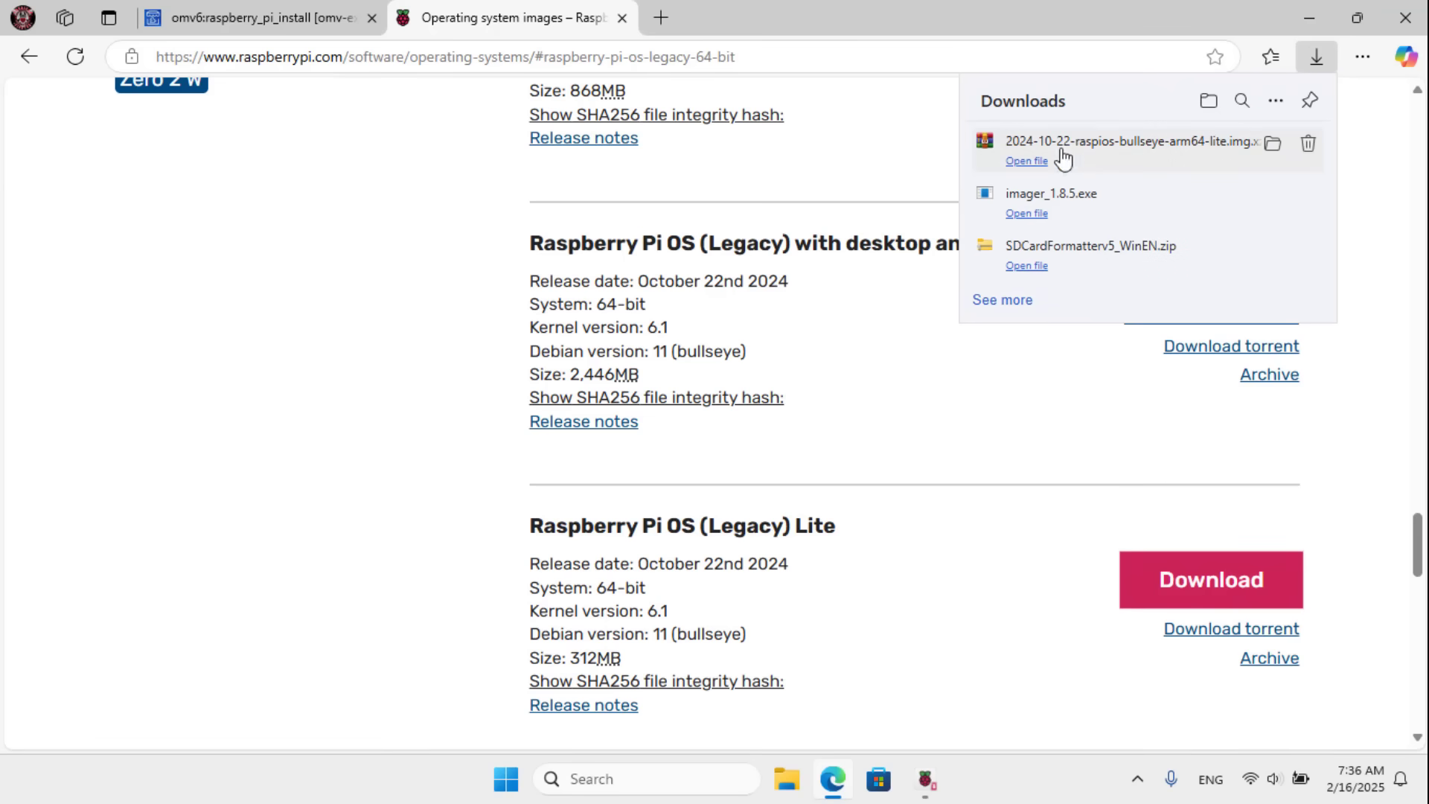
Step: Restore Raspberry Pi Imager and choose Raspberry Pi 4 as the device
click(1308, 19)
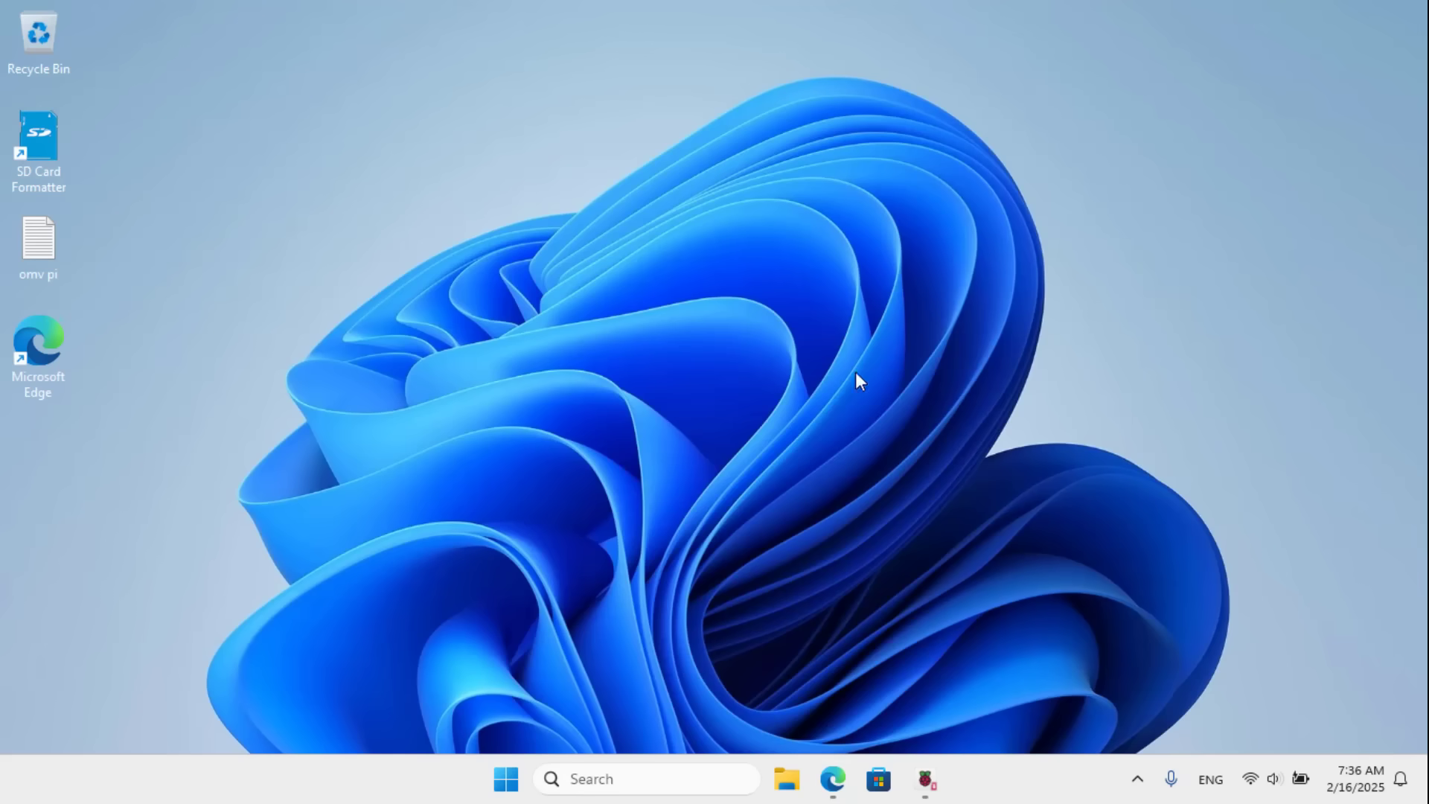
click(936, 791)
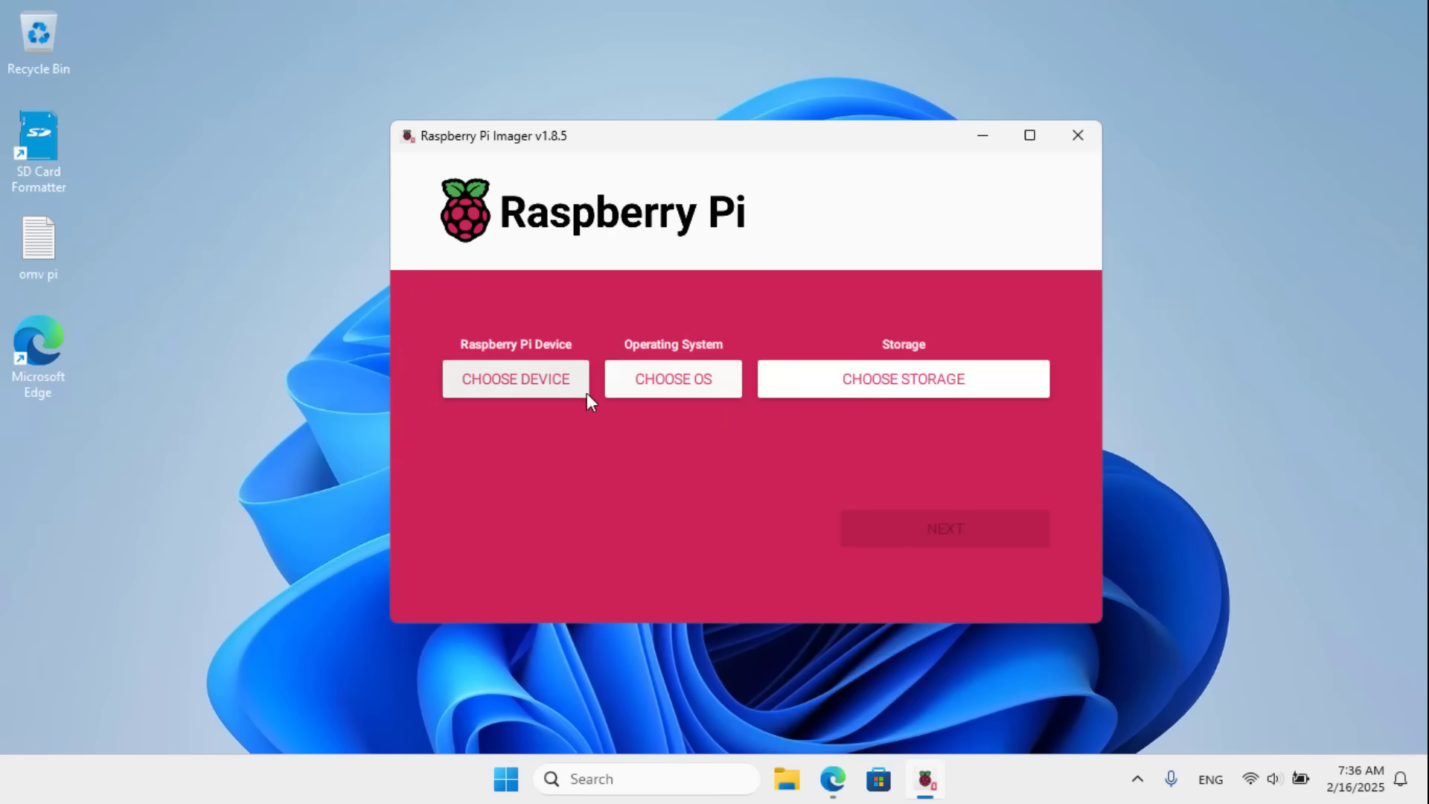
click(519, 378)
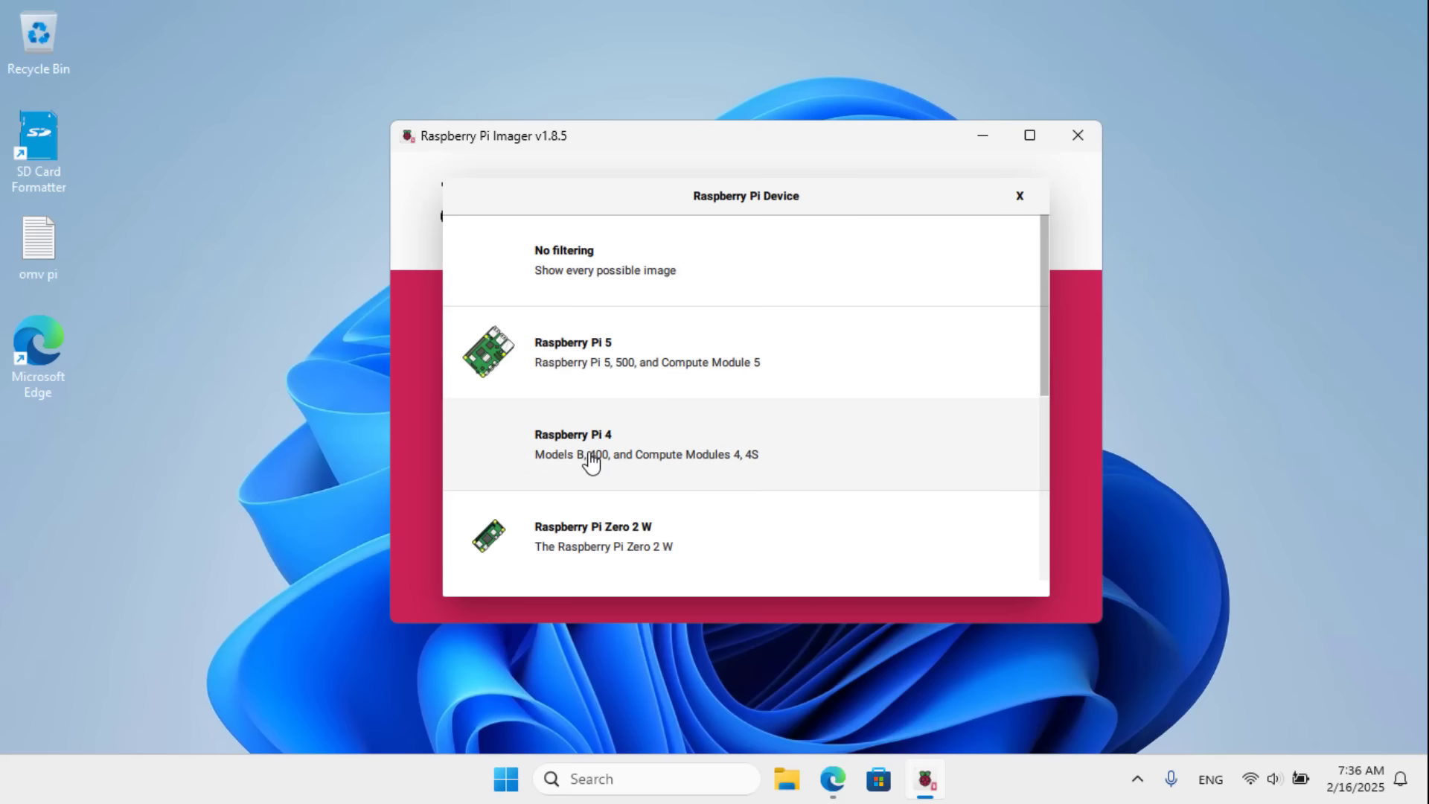
click(716, 466)
Step: Choose the downloaded bullseye arm64 lite .img.xz as a custom OS image
click(672, 378)
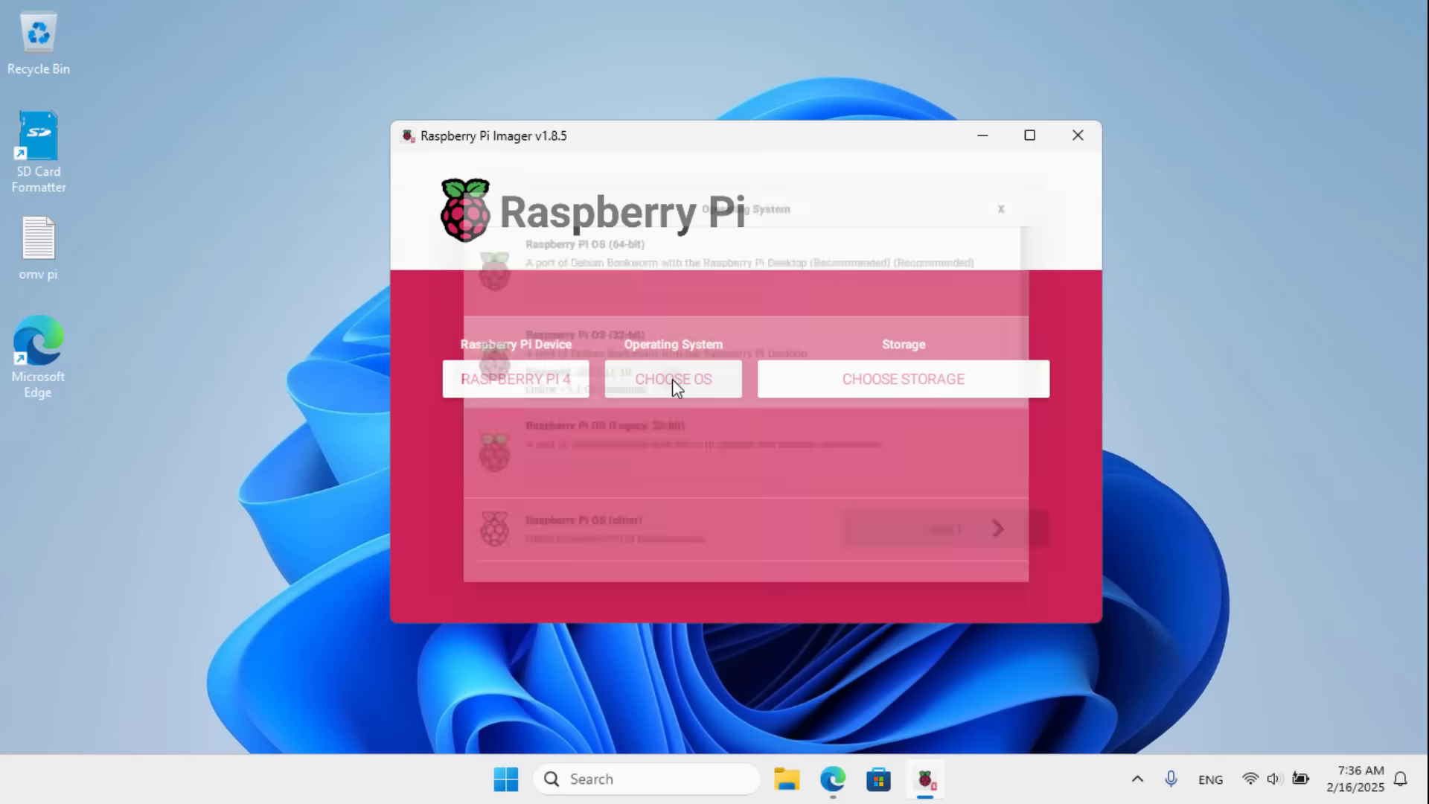
drag(1041, 311, 1039, 534)
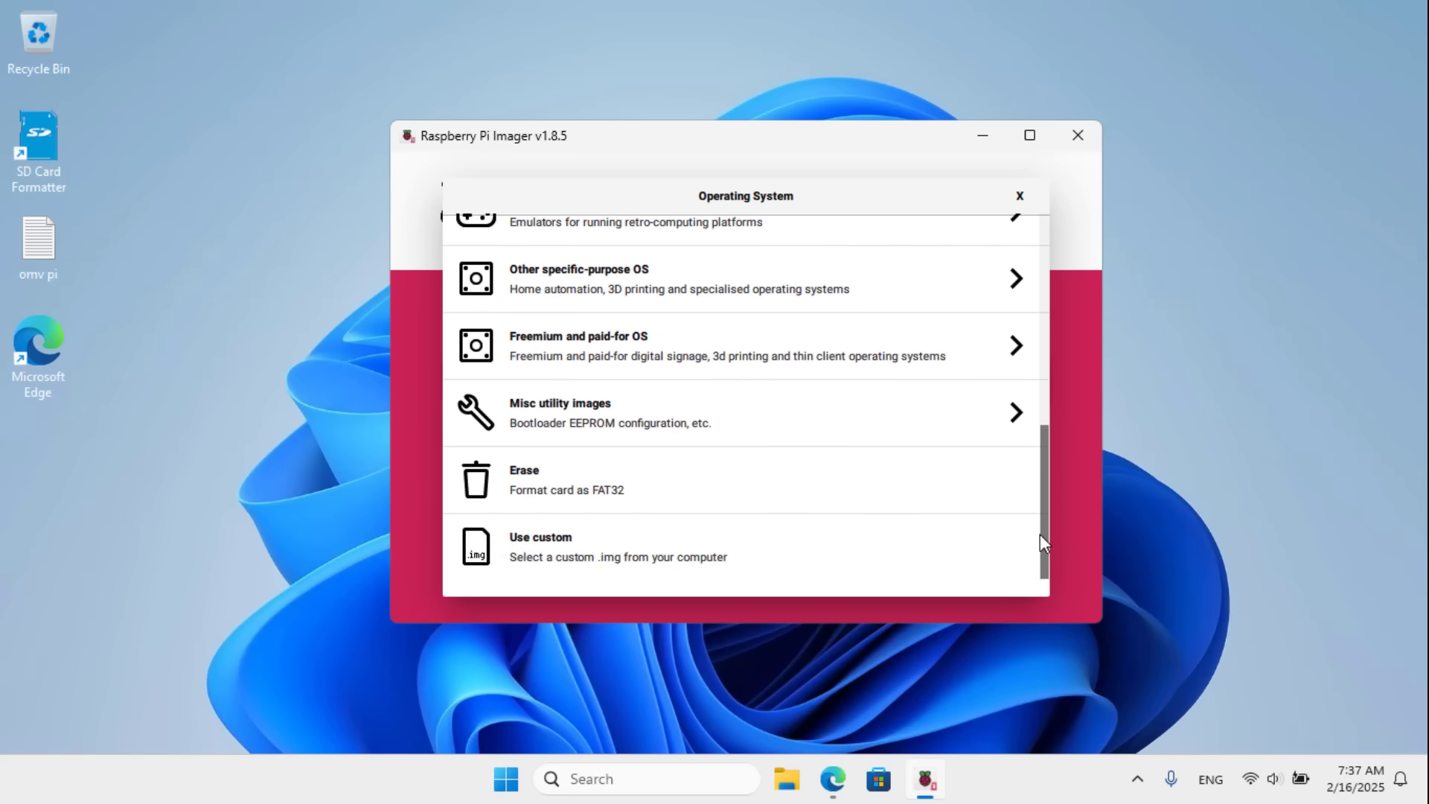
click(588, 557)
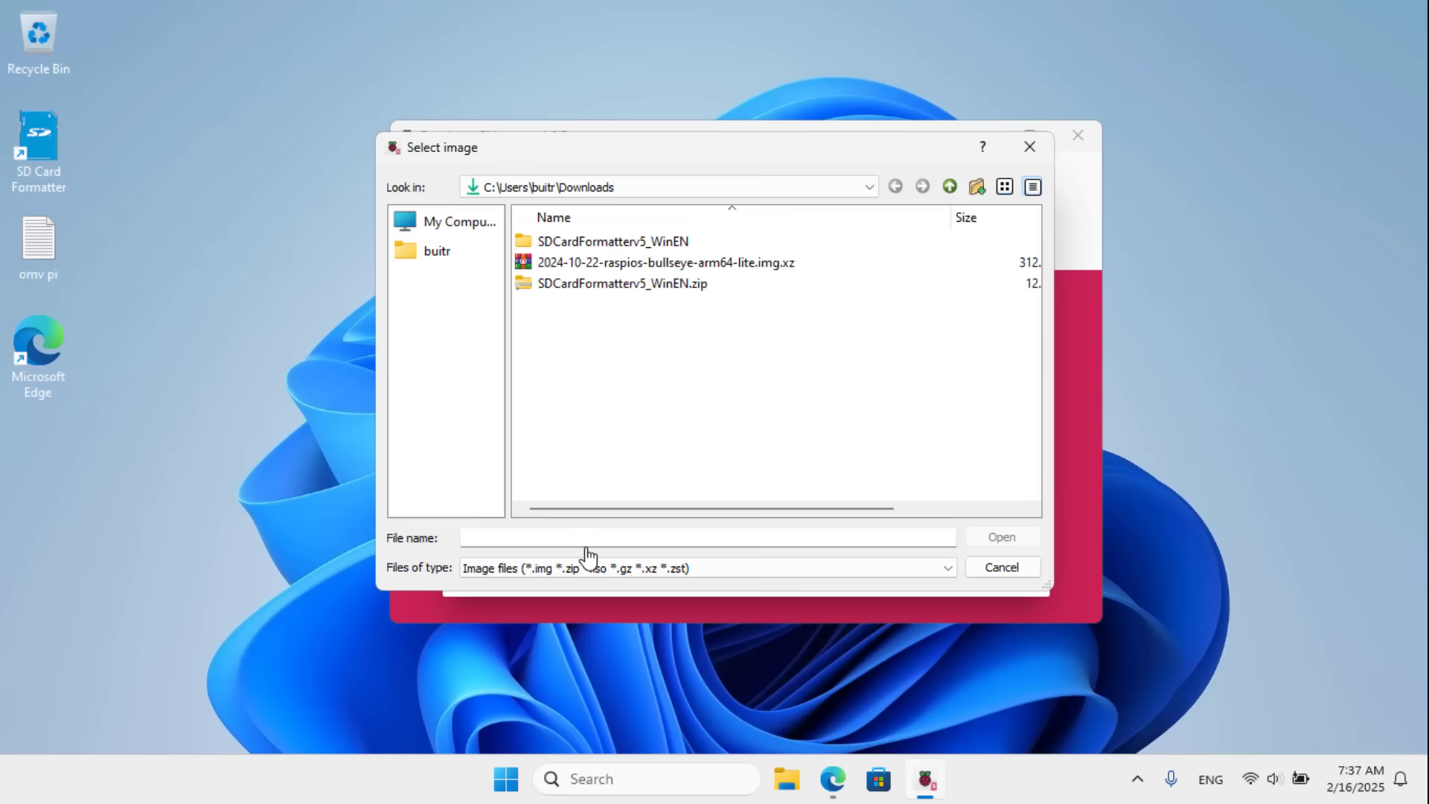
click(639, 269)
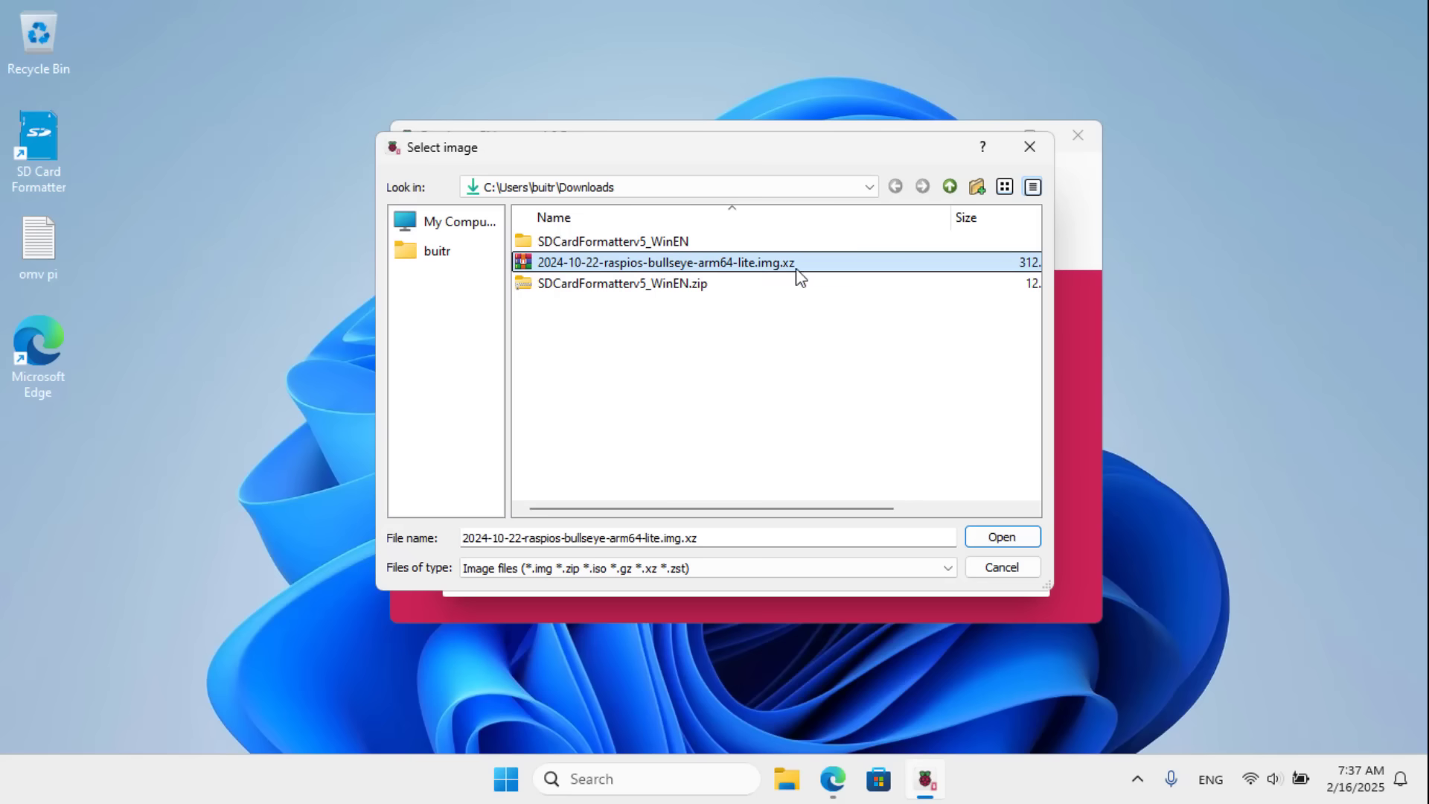
click(998, 536)
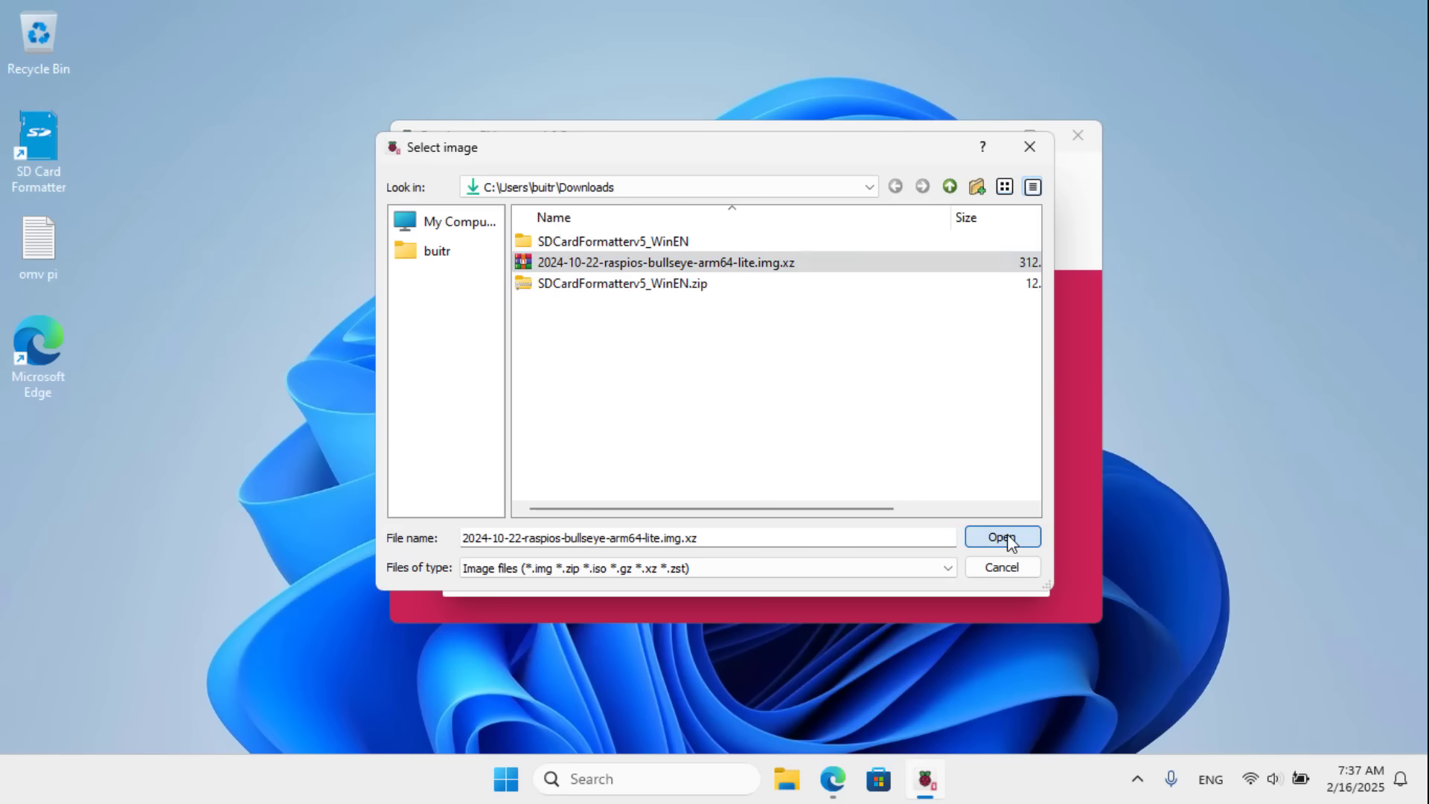
Step: Select the 15.9 GB SDHC card as storage and open the OS customisation settings
click(942, 383)
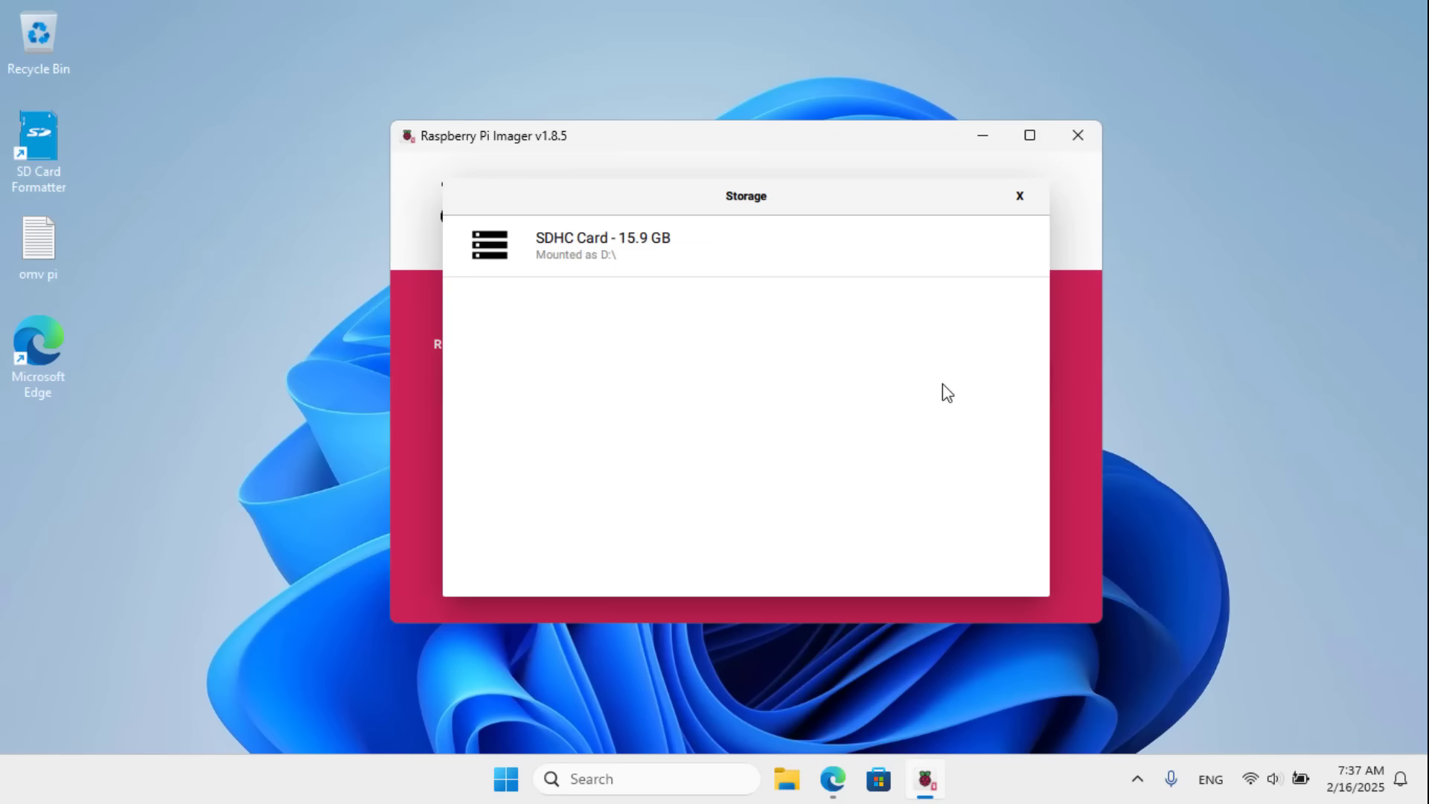
click(610, 264)
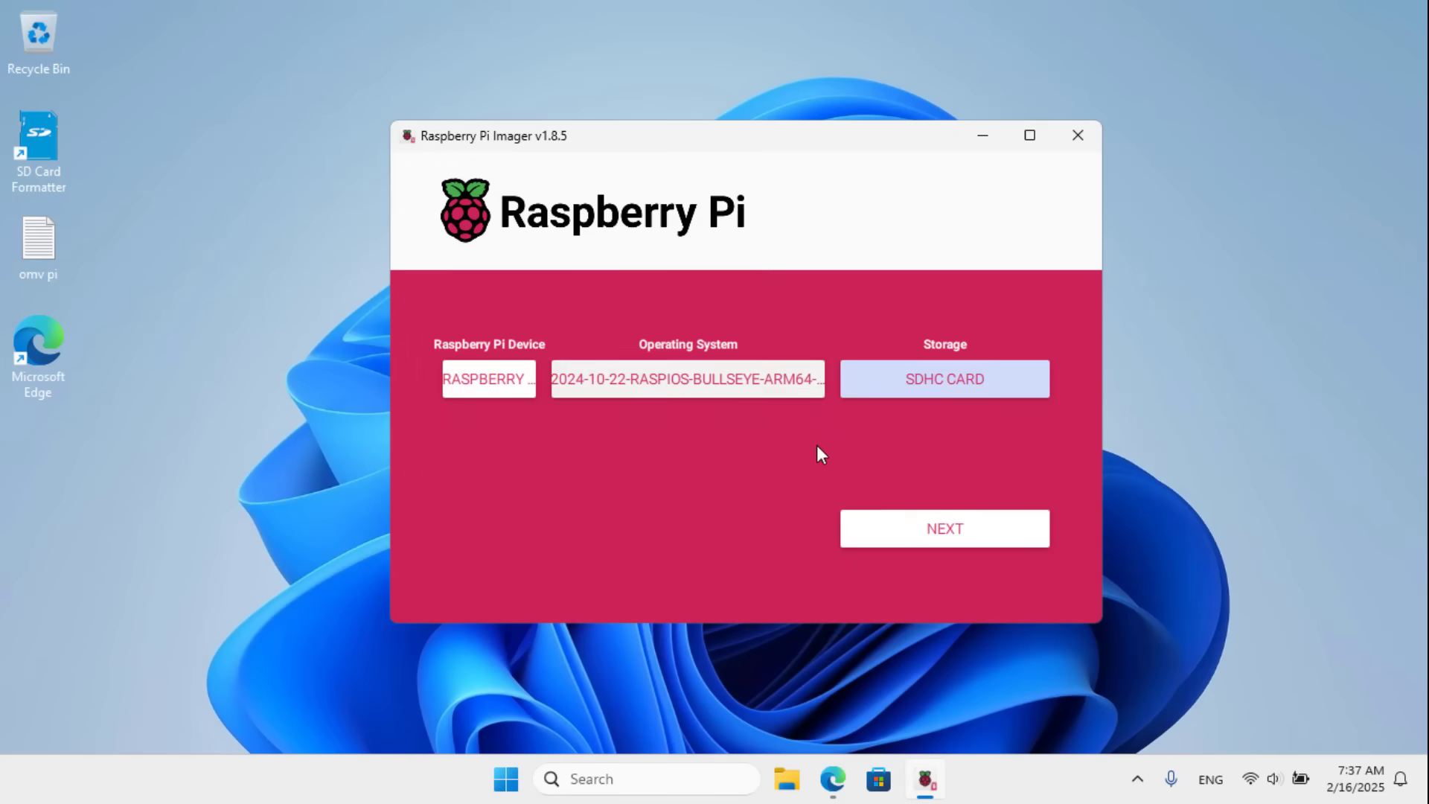
click(920, 528)
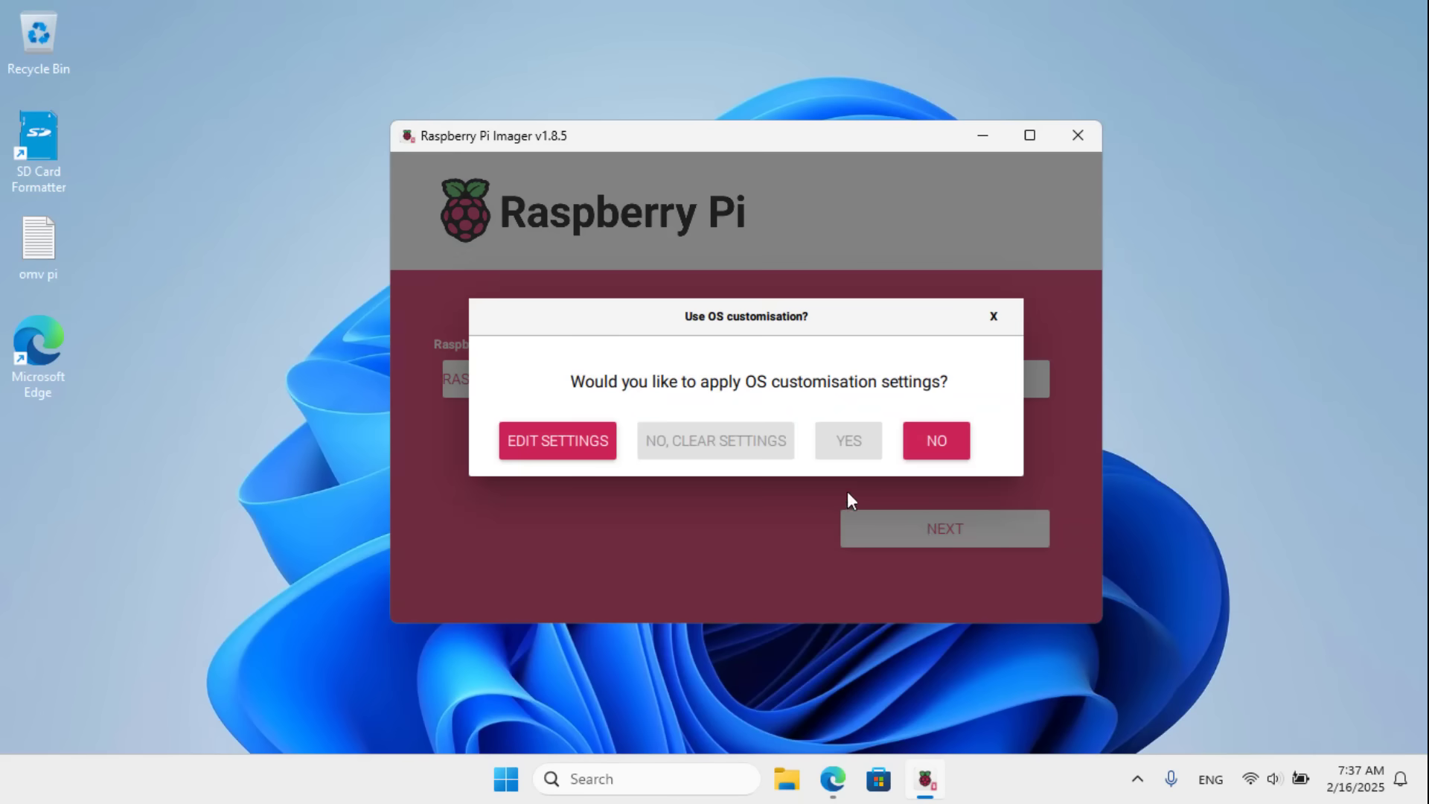
click(587, 448)
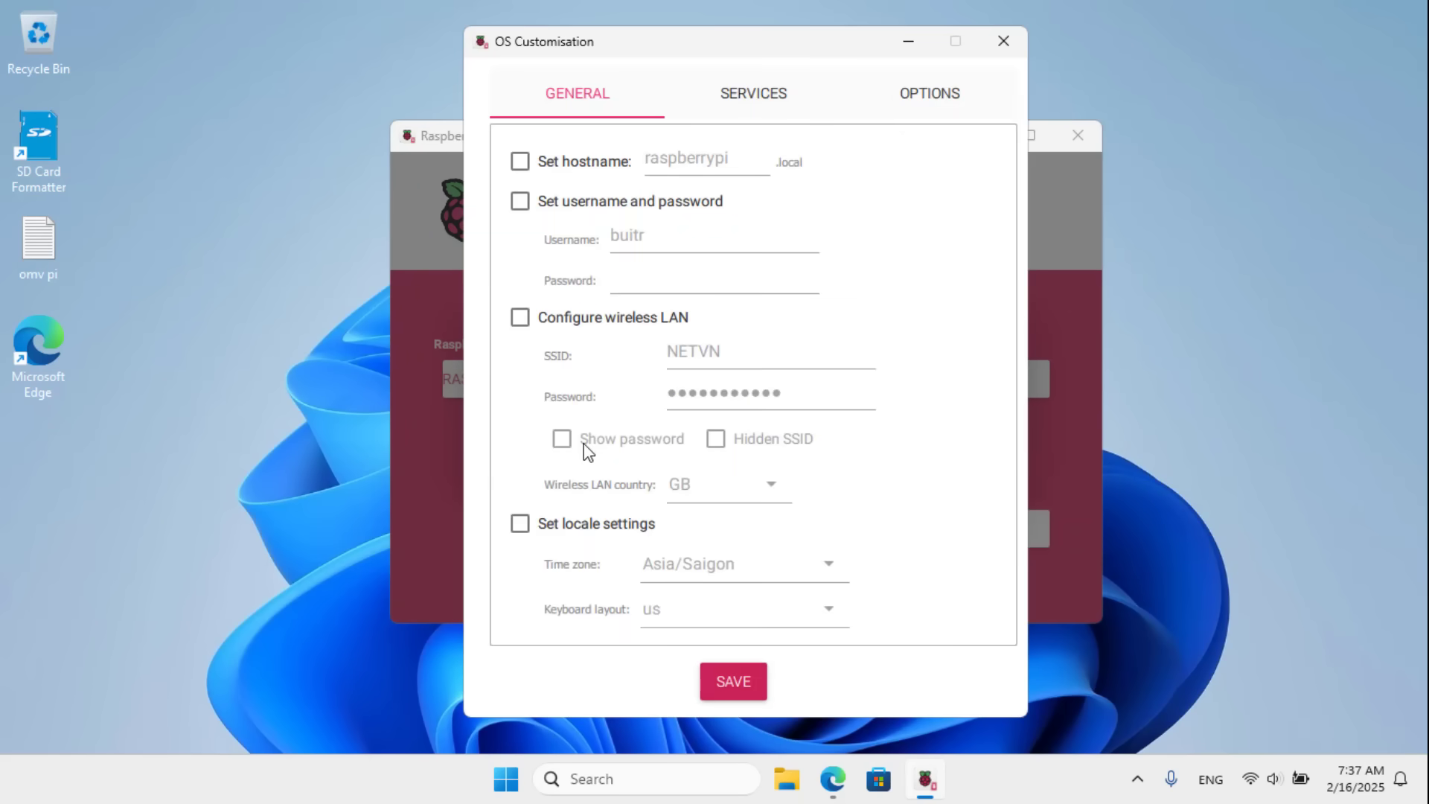
Step: Set hostname raspberrypi and username pi with the account password
click(555, 171)
drag(733, 159, 638, 168)
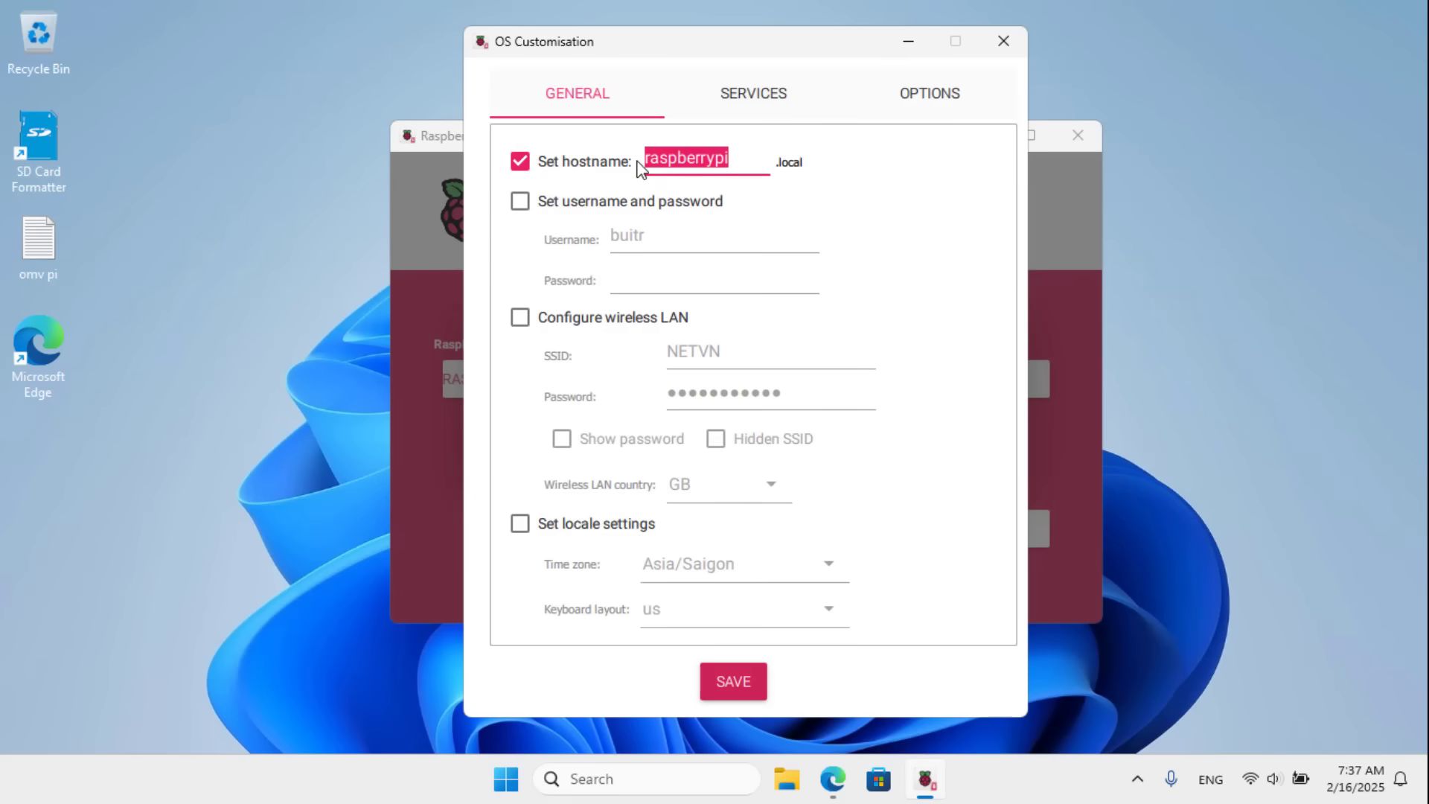
click(527, 211)
drag(651, 235, 604, 236)
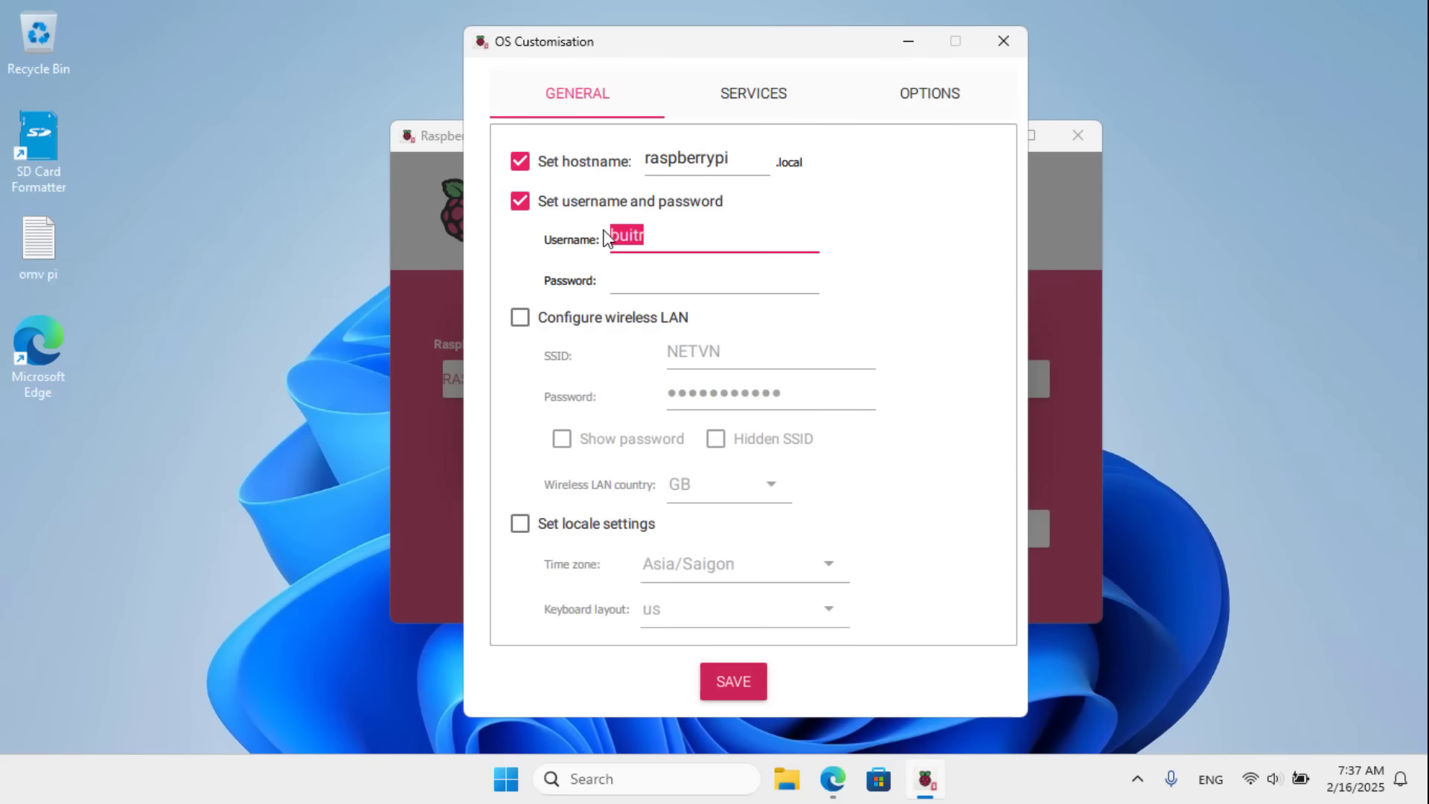
text(pi)
key(Tab)
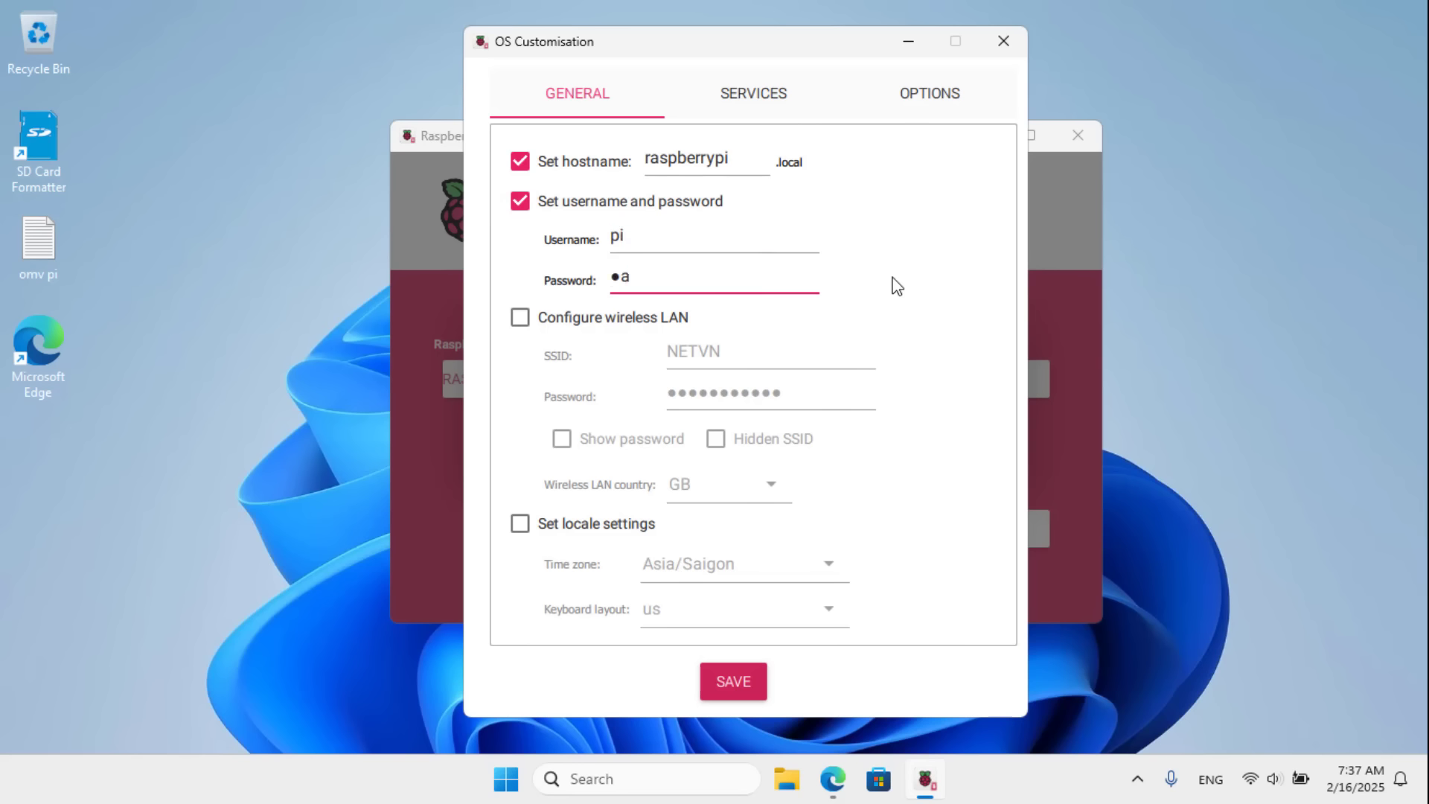
Step: Enable SSH with password authentication and save the customisation settings
click(760, 105)
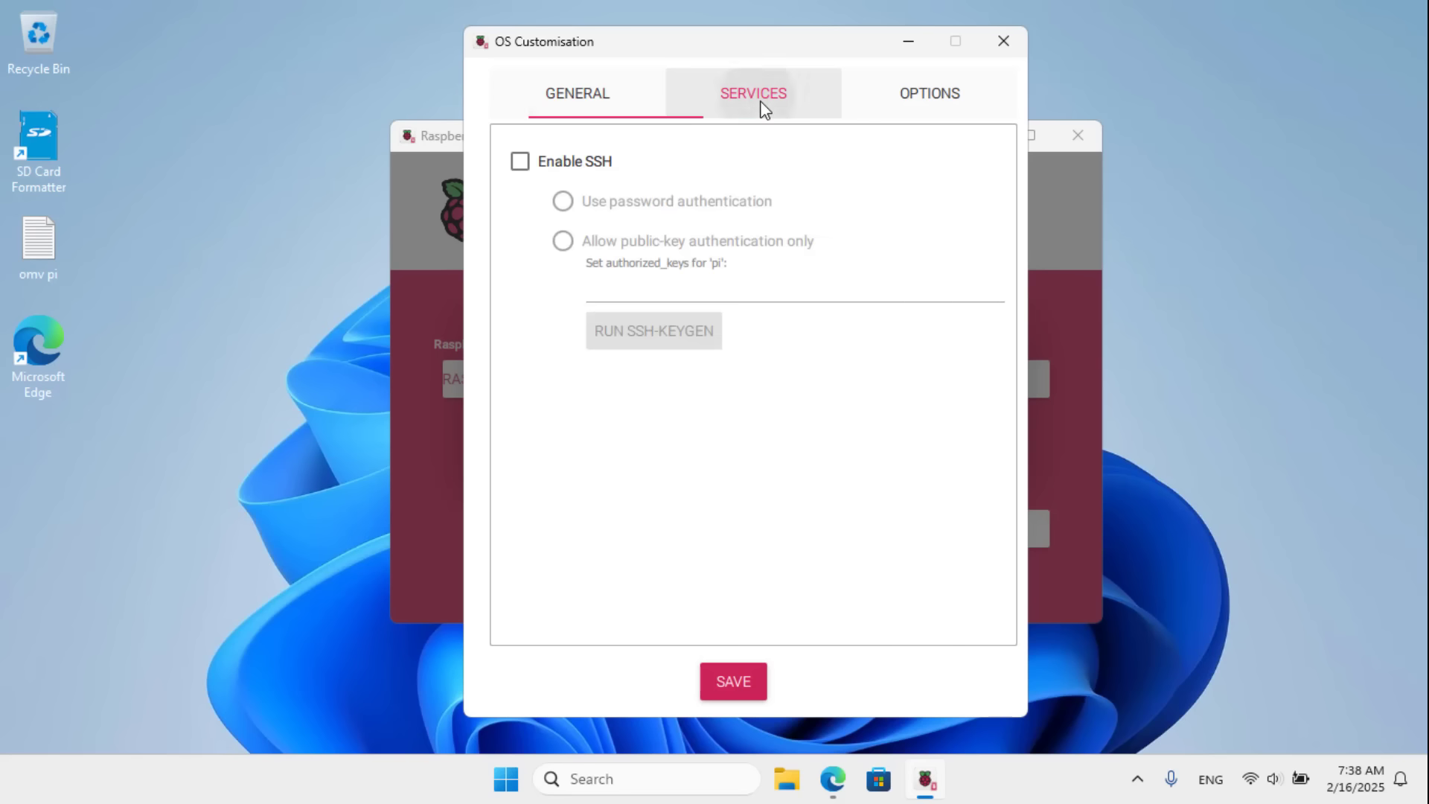
click(503, 162)
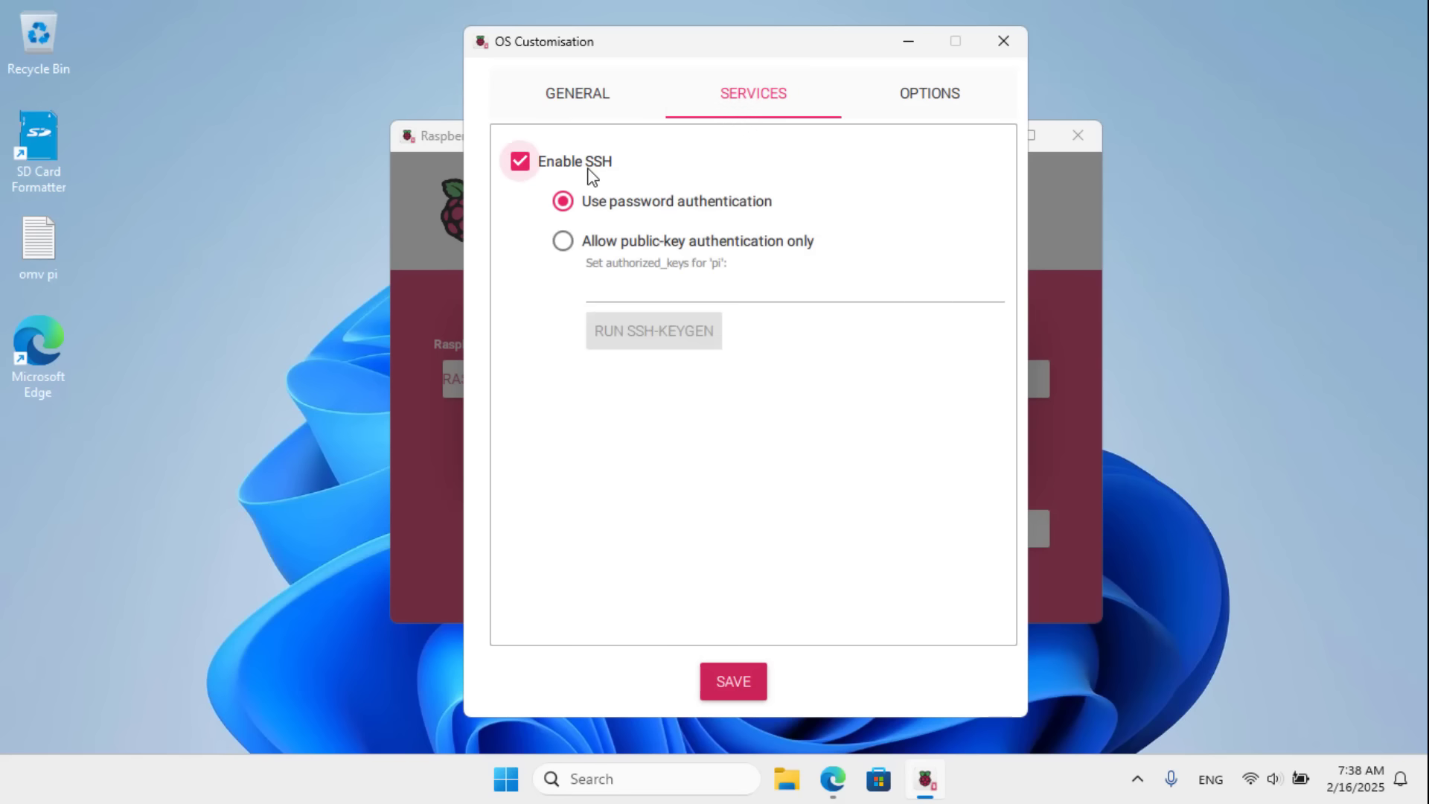
click(937, 96)
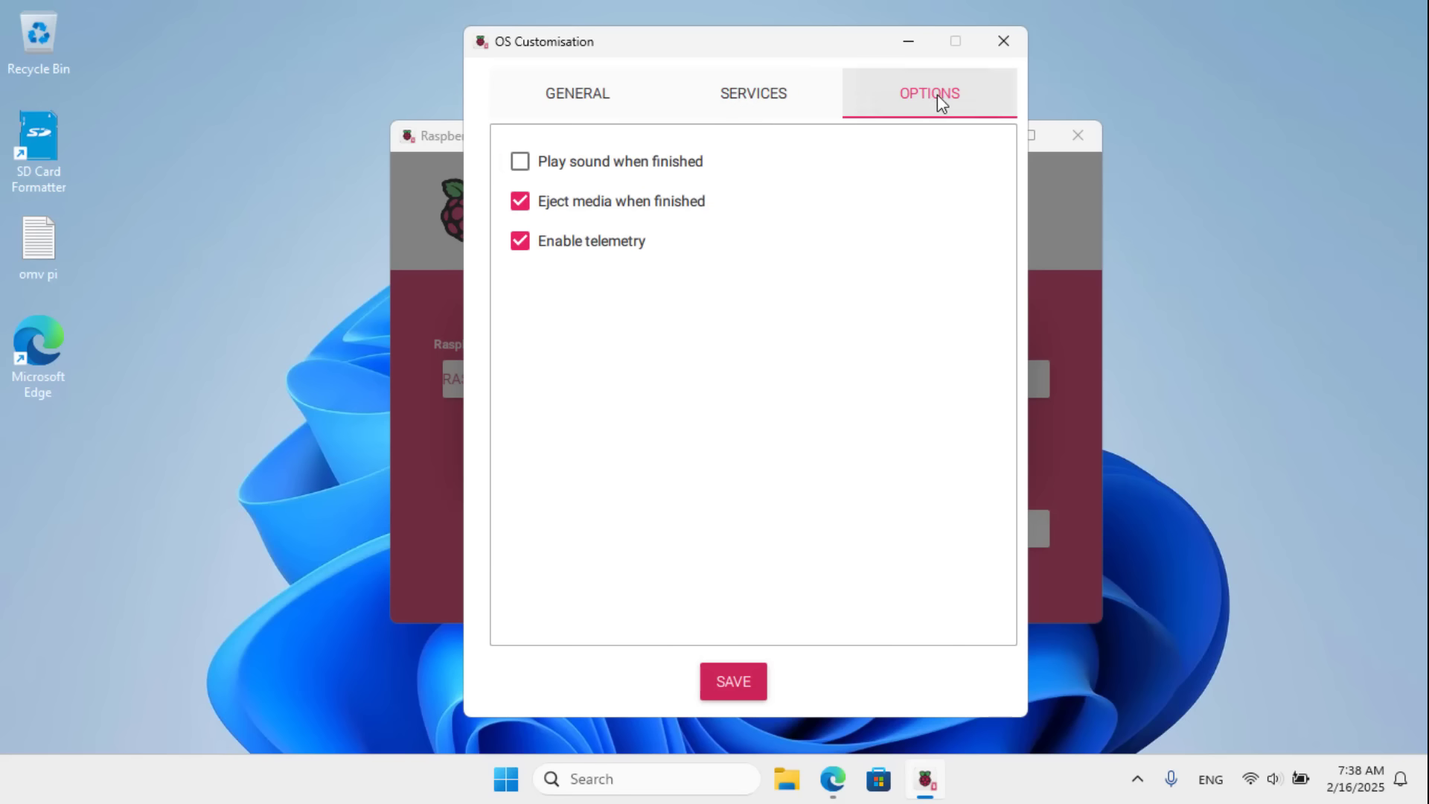
click(753, 96)
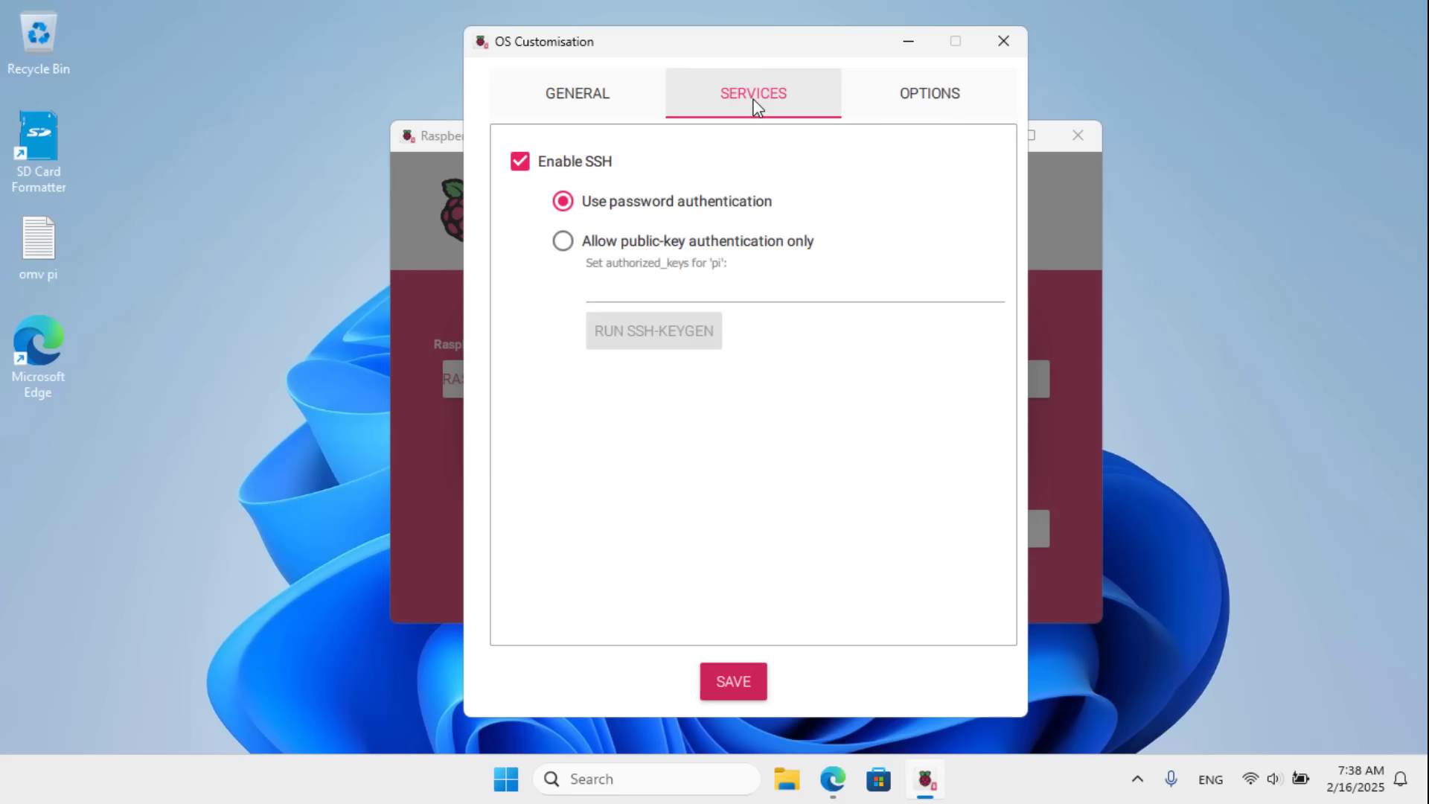
click(604, 100)
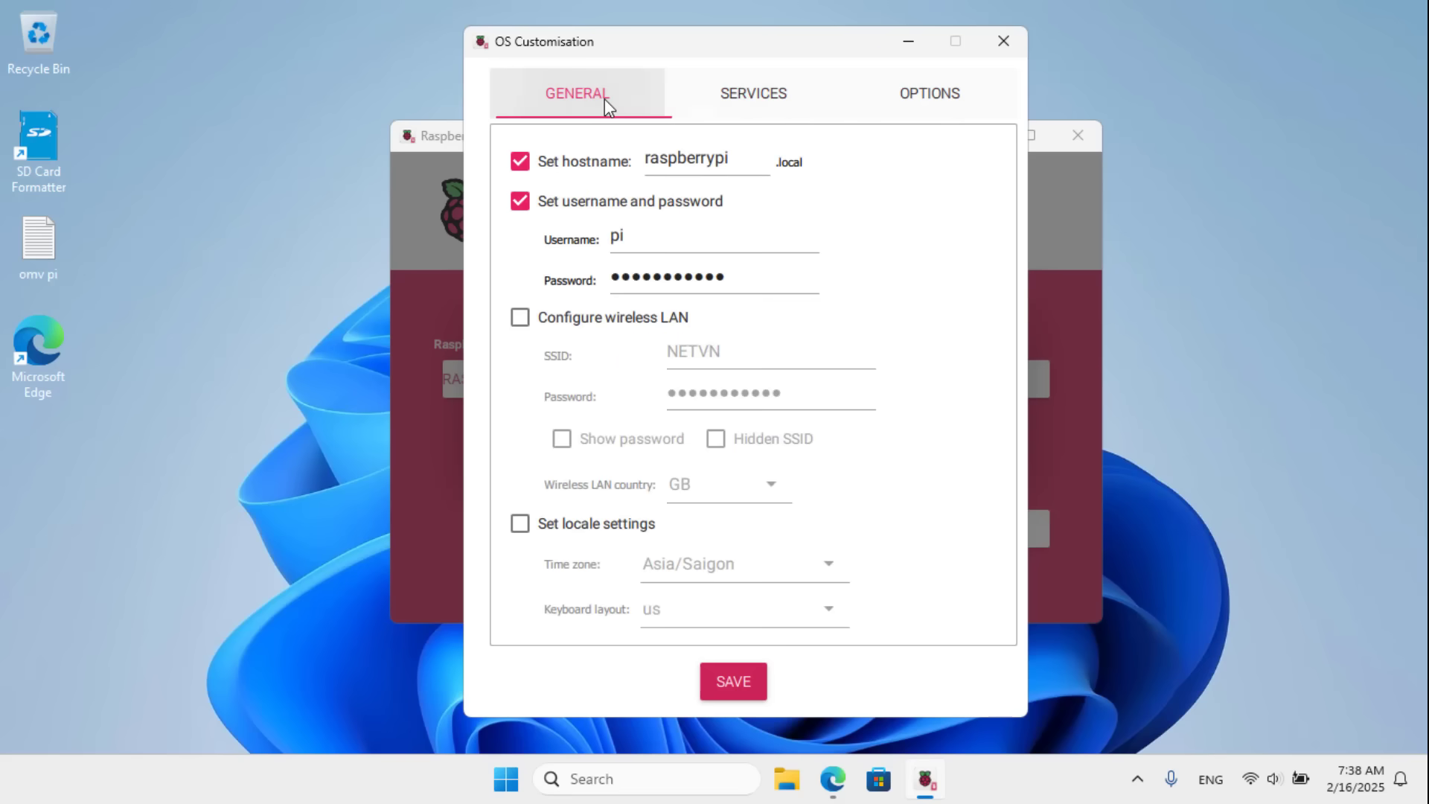
click(703, 246)
click(767, 275)
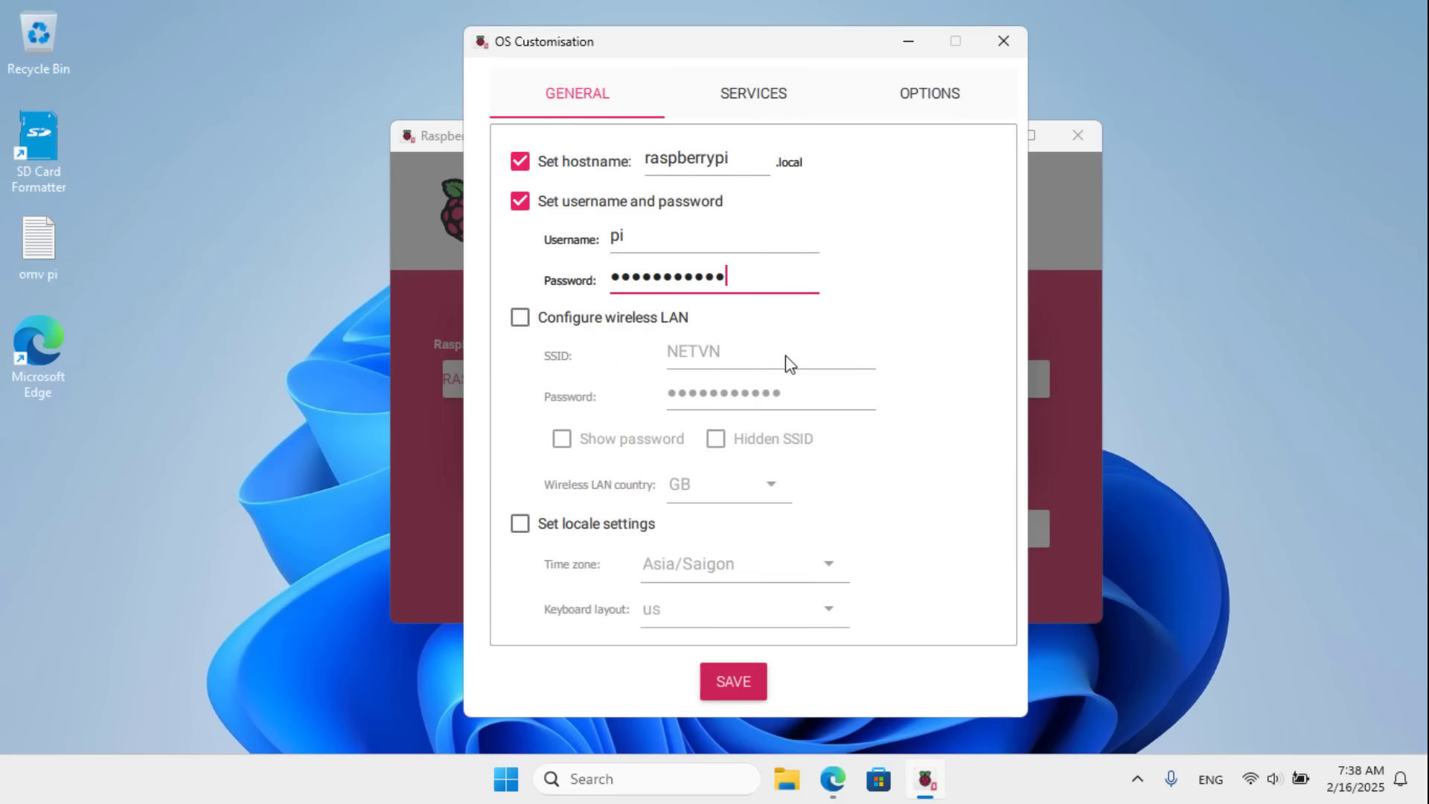
click(733, 681)
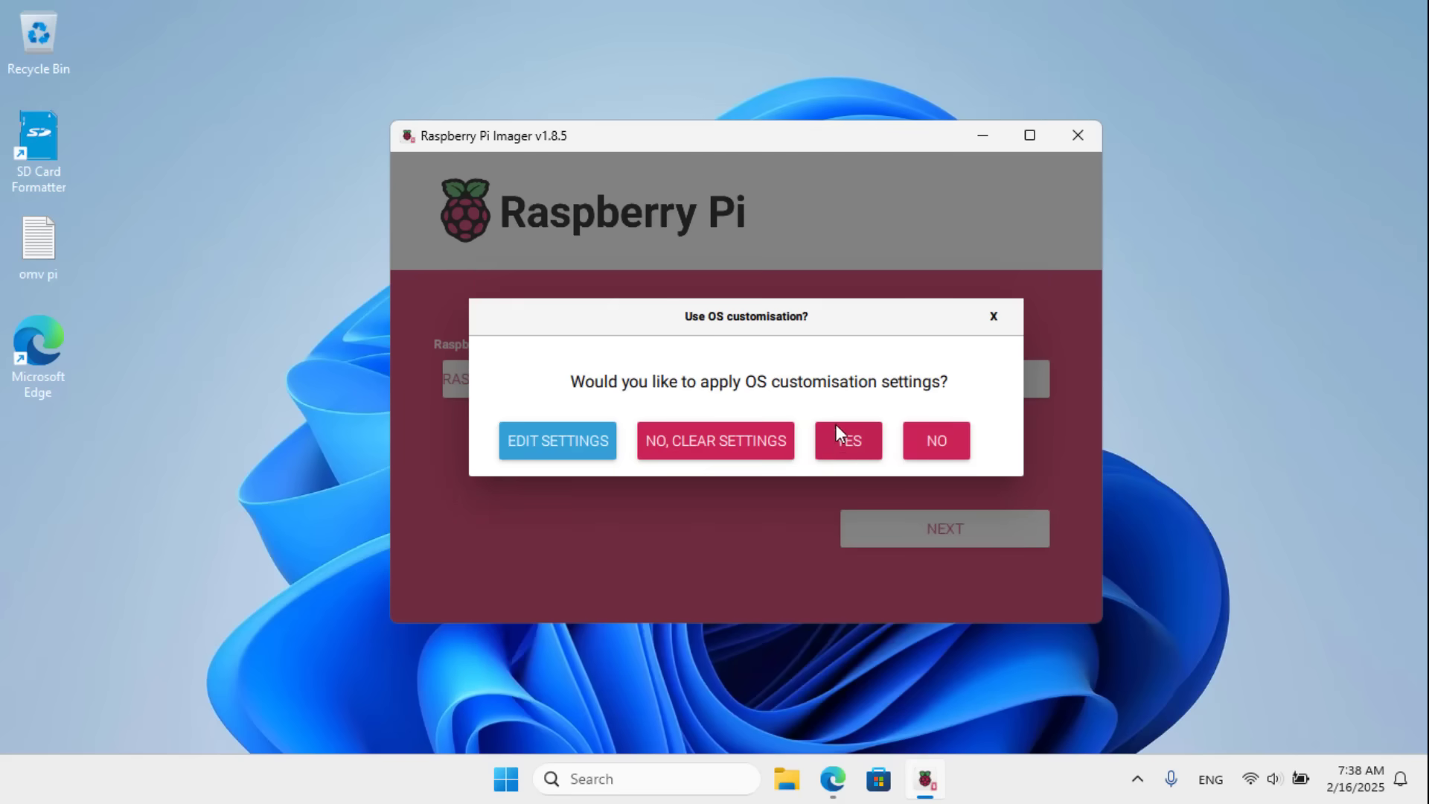
Step: Apply the customisation, confirm erasing the SDHC card, and finish writing the bullseye Lite image
click(841, 453)
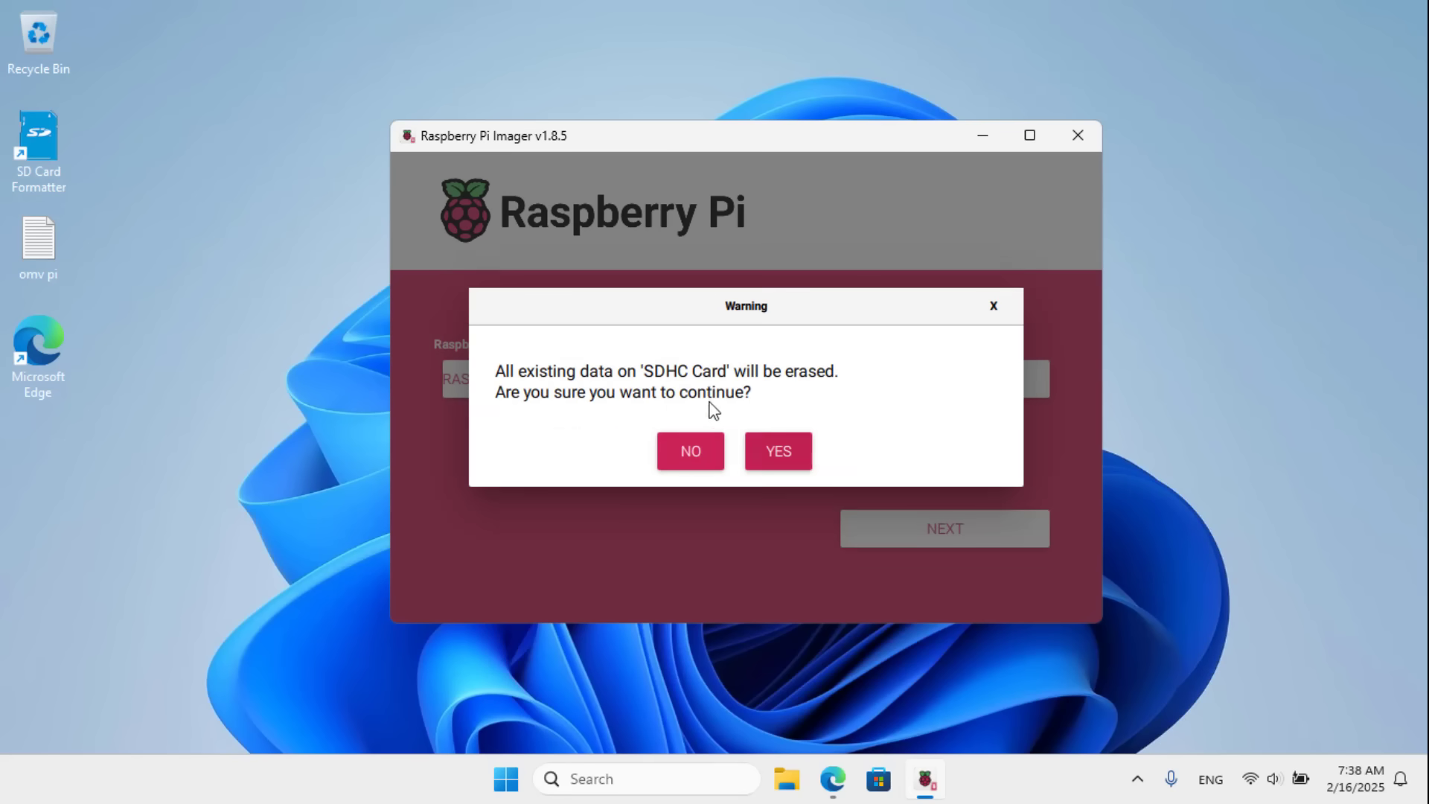
click(774, 446)
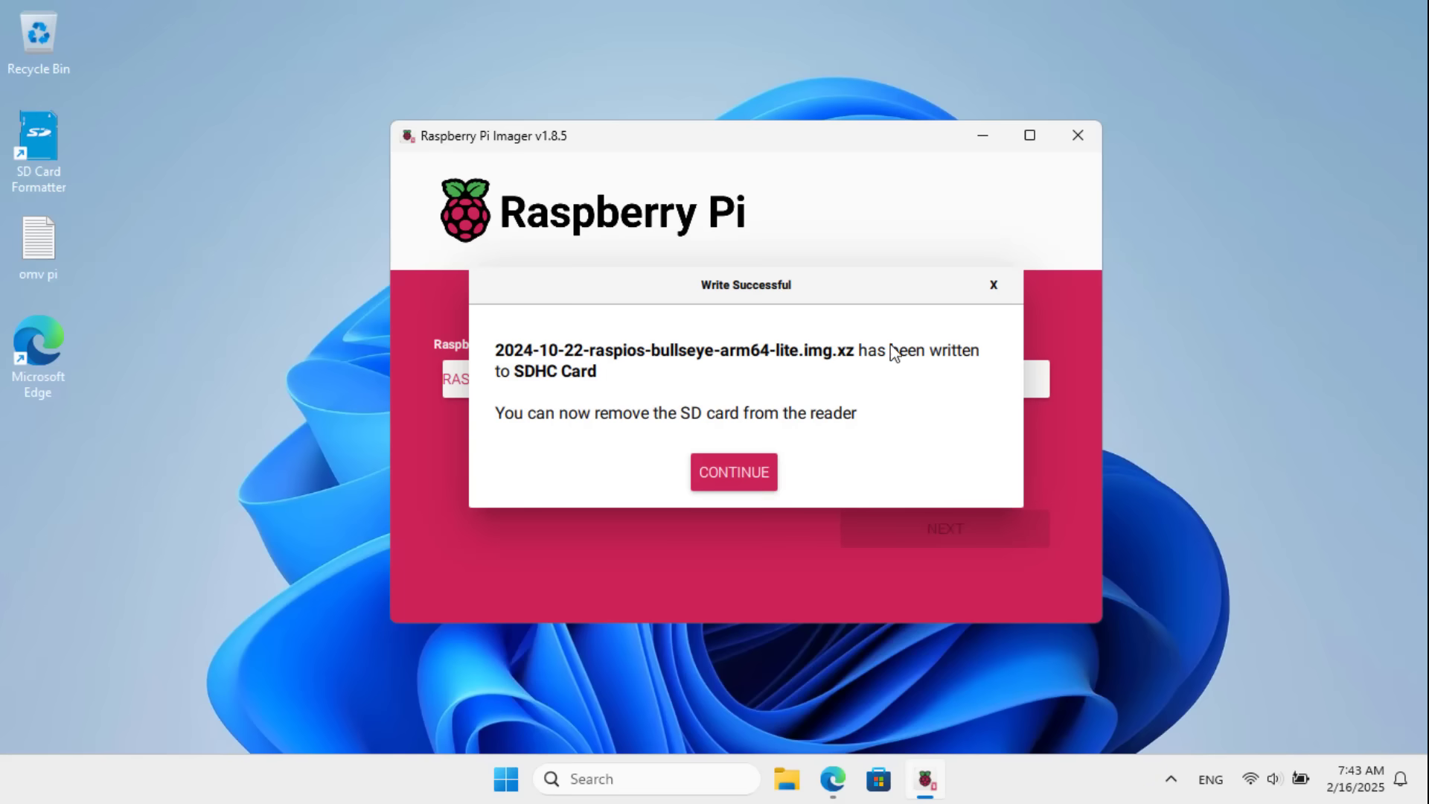
click(757, 474)
Step: Close Raspberry Pi Imager and scroll the omv-extras wiki to The First Boot section
click(1076, 135)
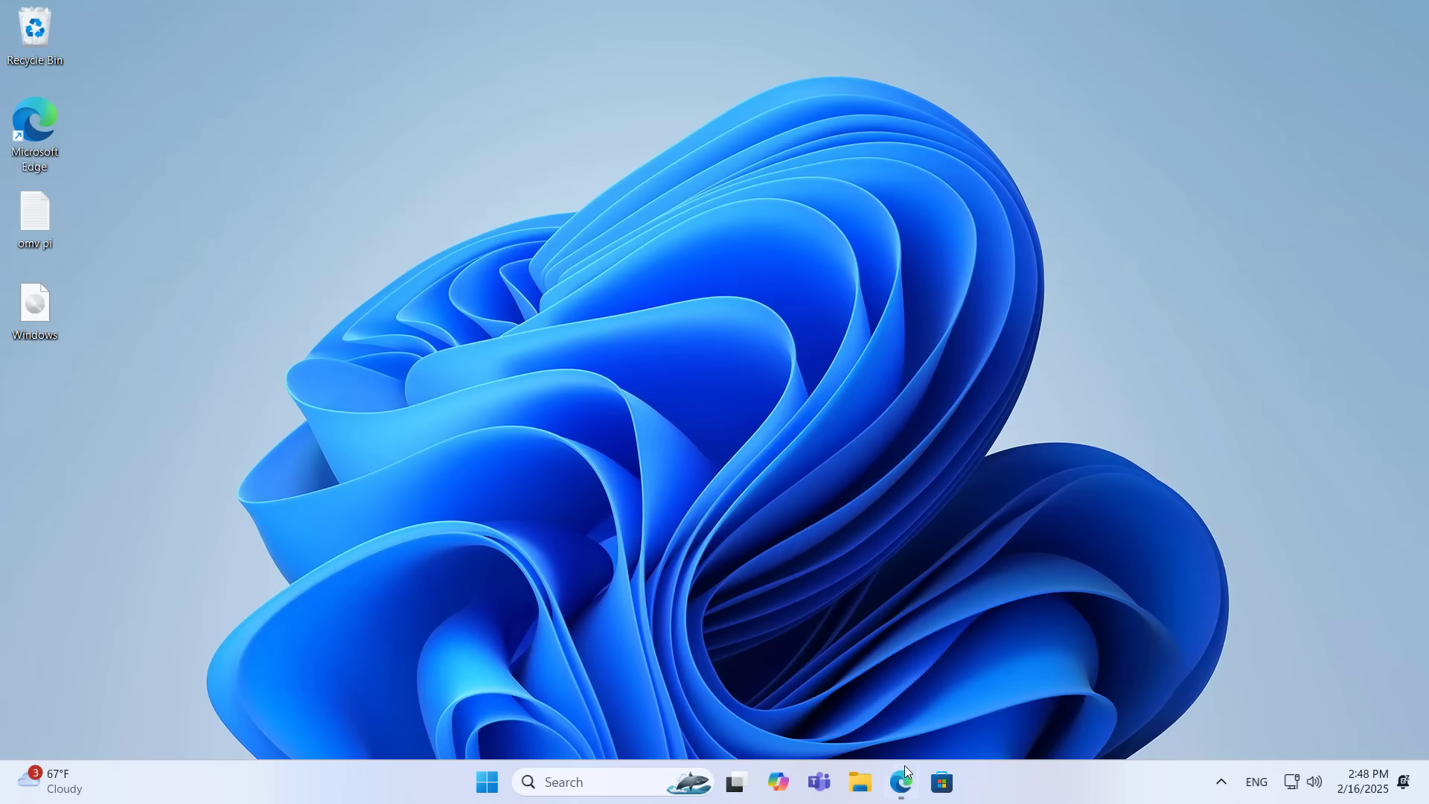
click(903, 778)
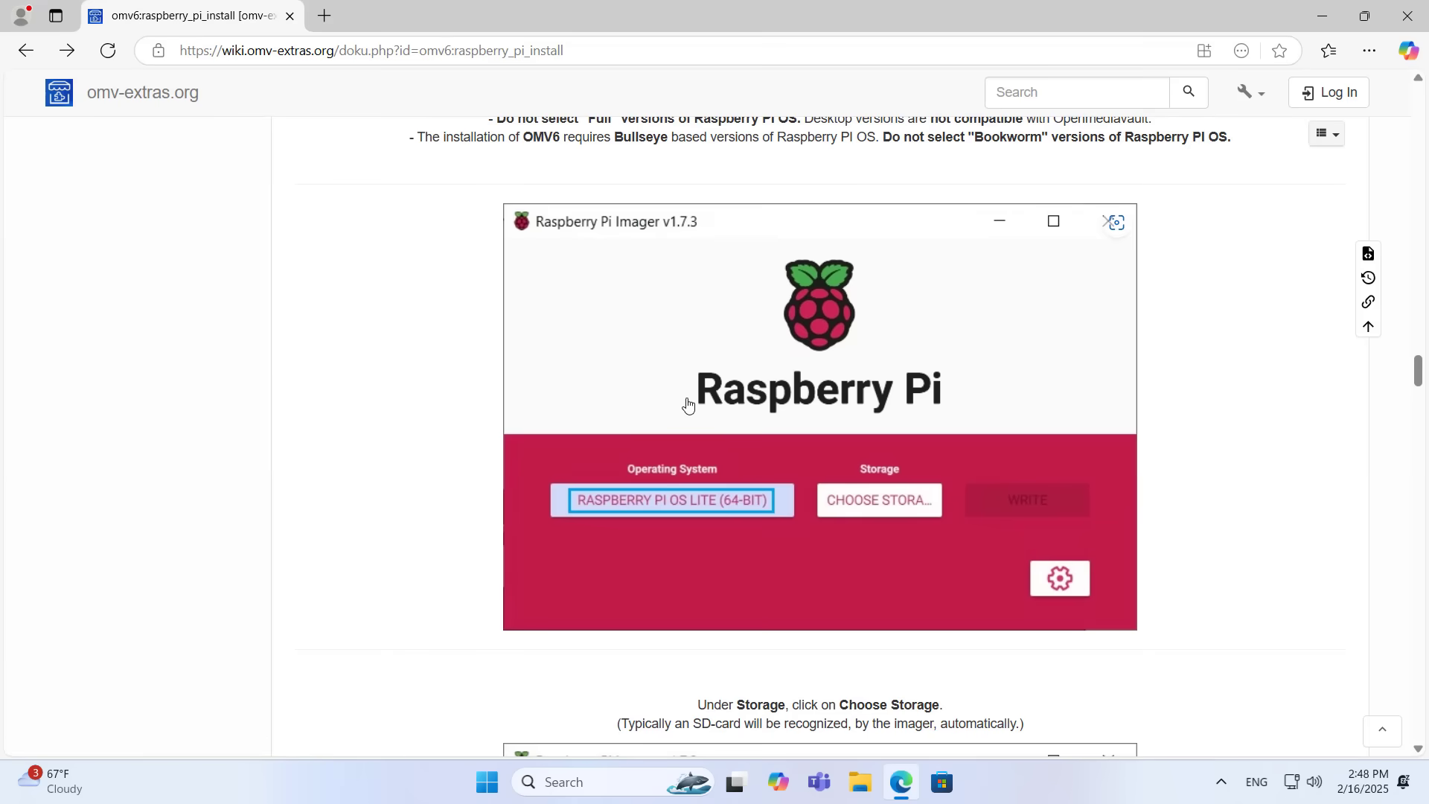
scroll(692, 417, down, 15)
scroll(694, 415, down, 20)
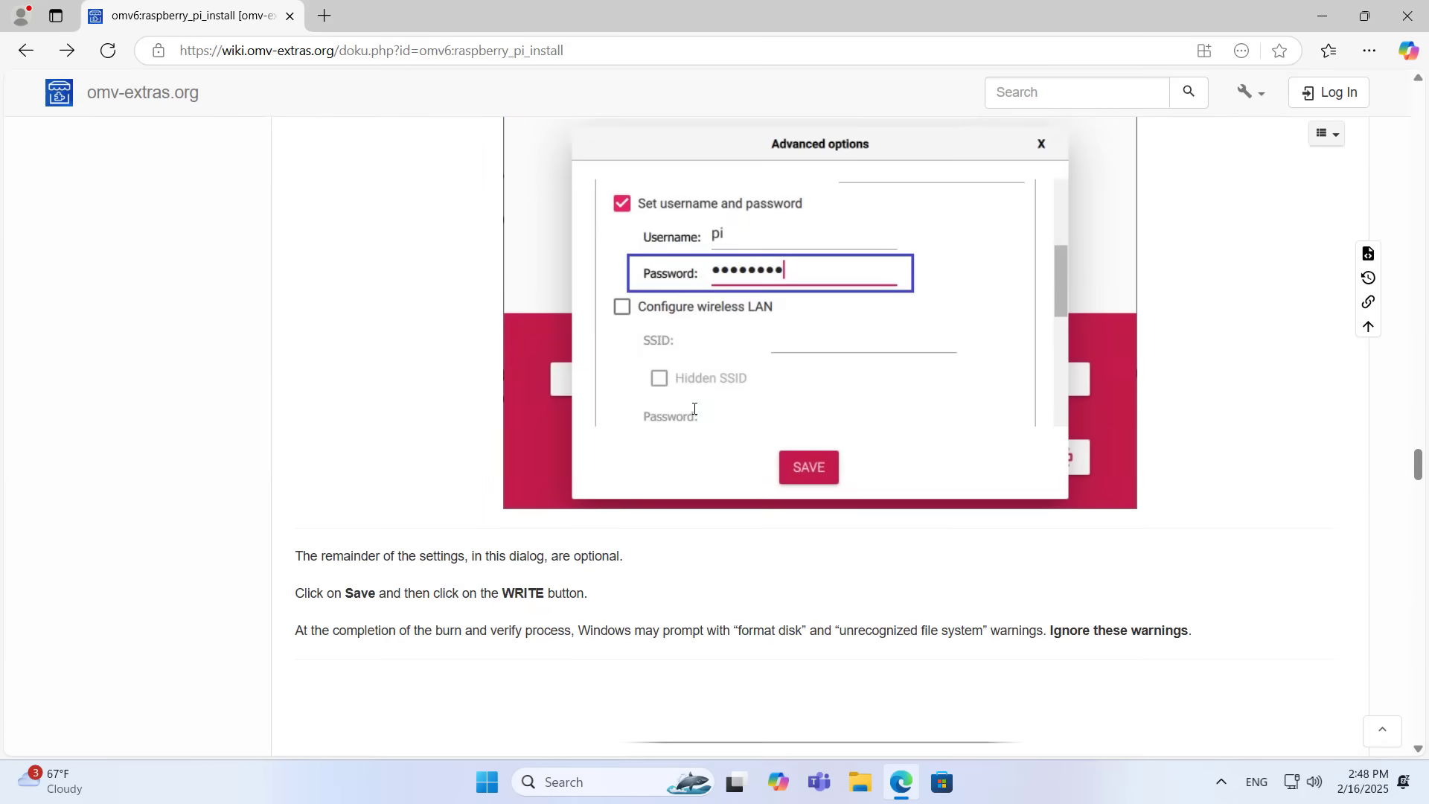
scroll(701, 414, up, 5)
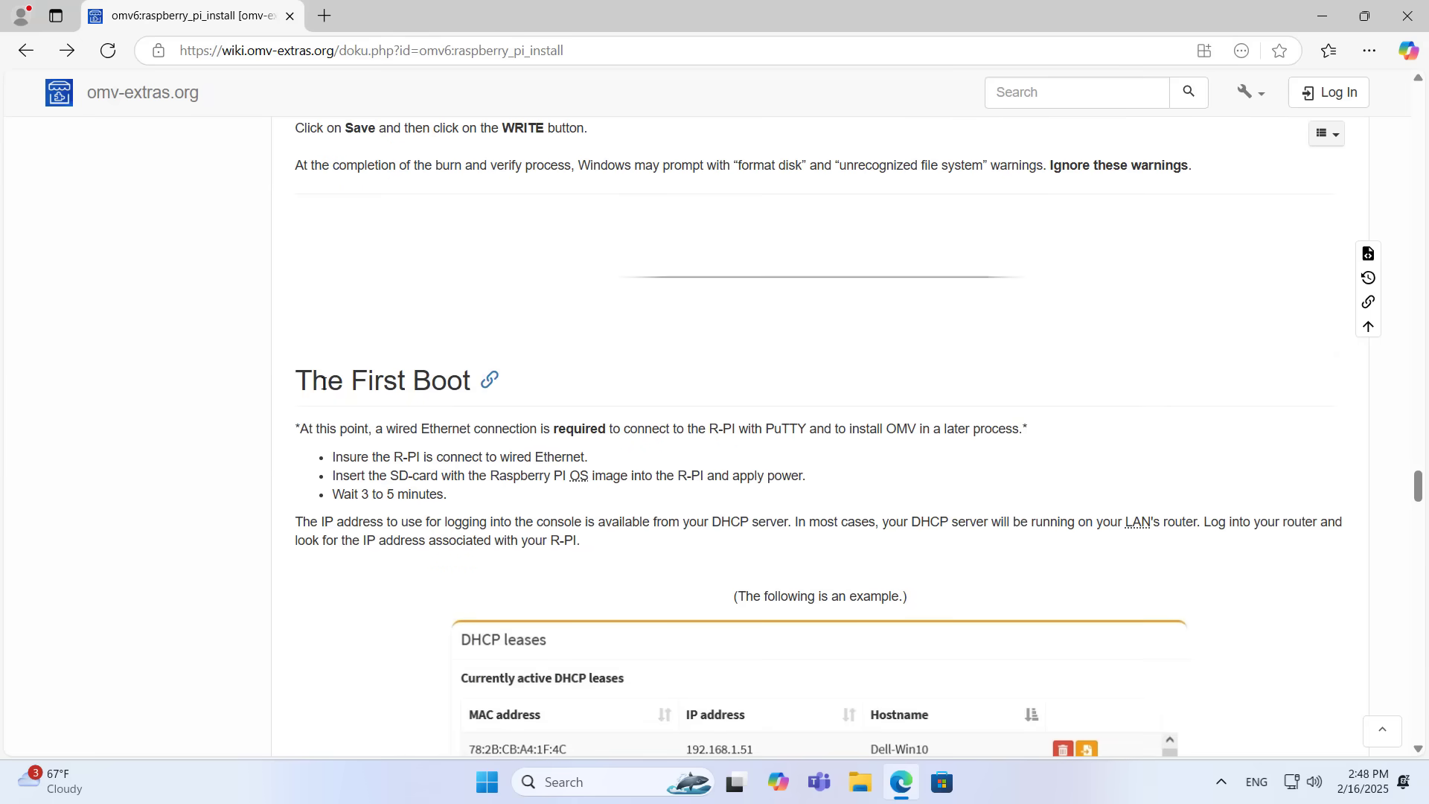
drag(297, 378, 473, 385)
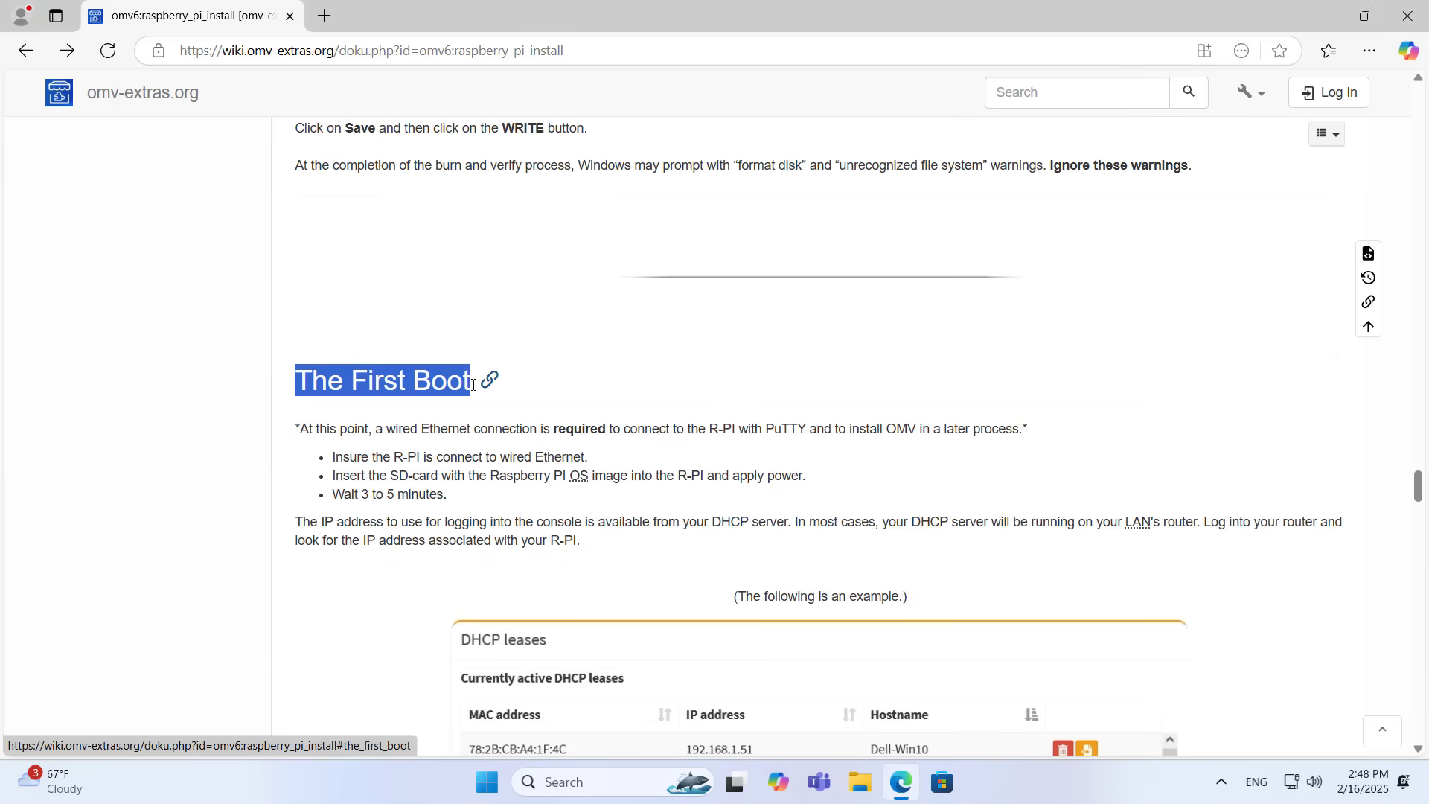
click(298, 286)
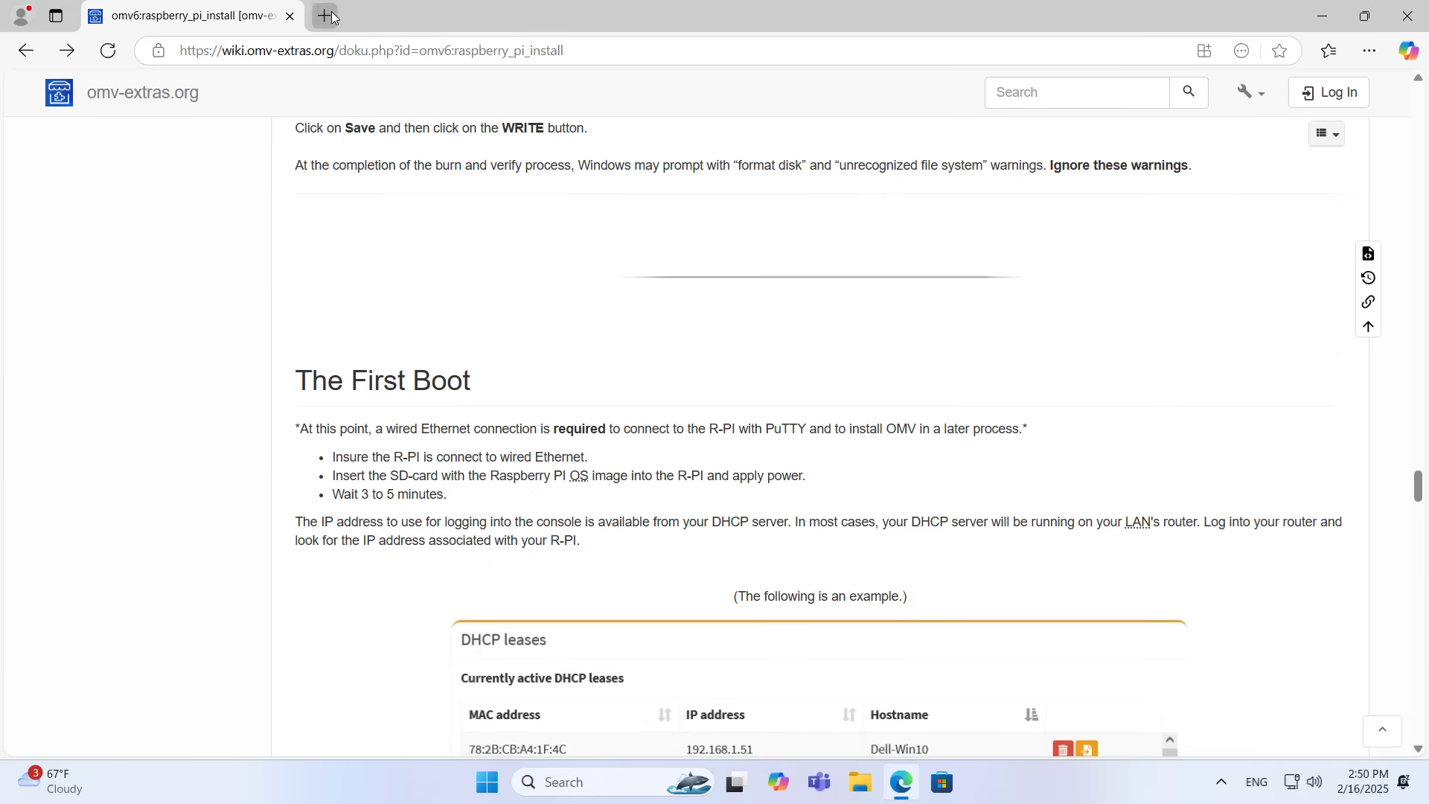
Step: Sign in to the router at 192.168.1.1 without saving its password
click(326, 16)
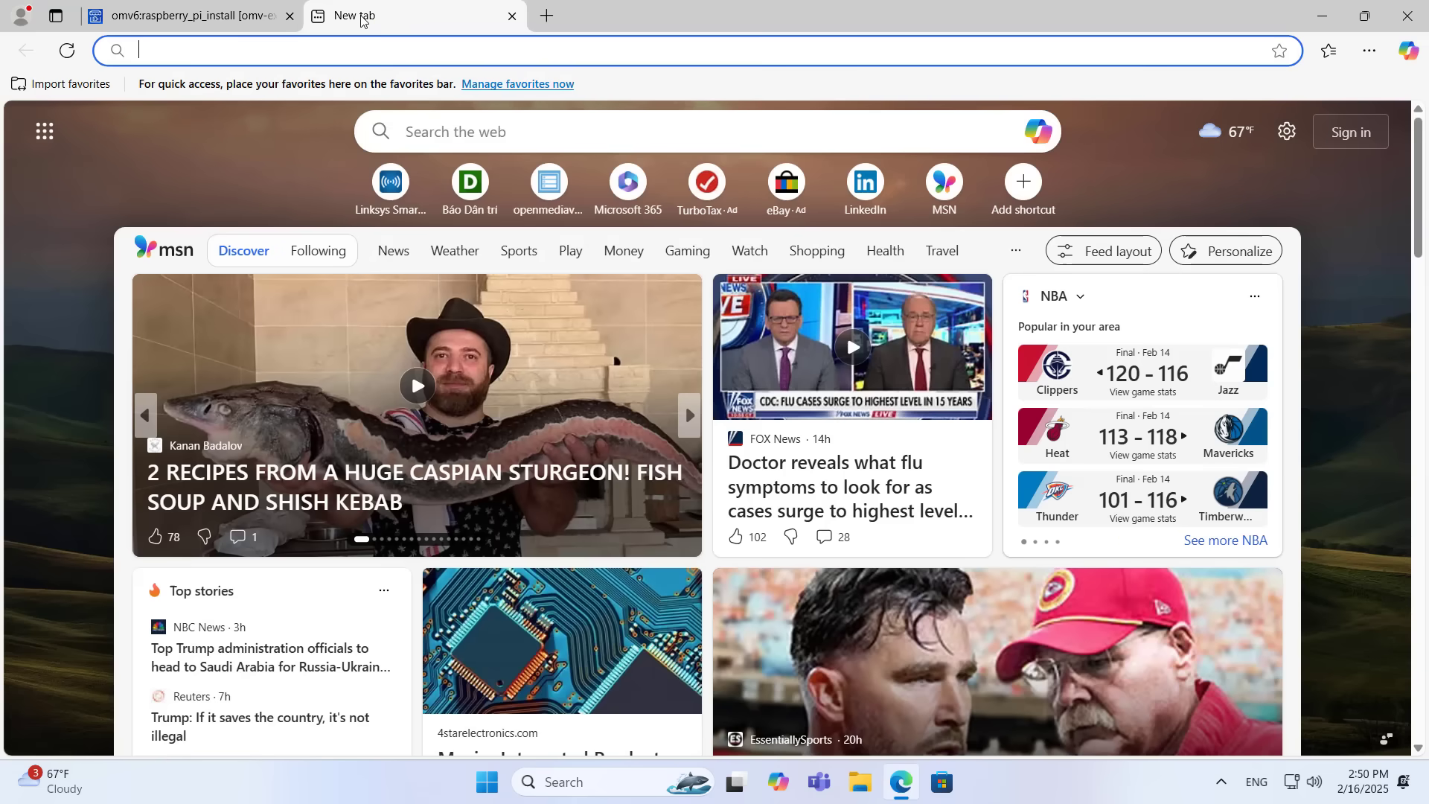
text(1)
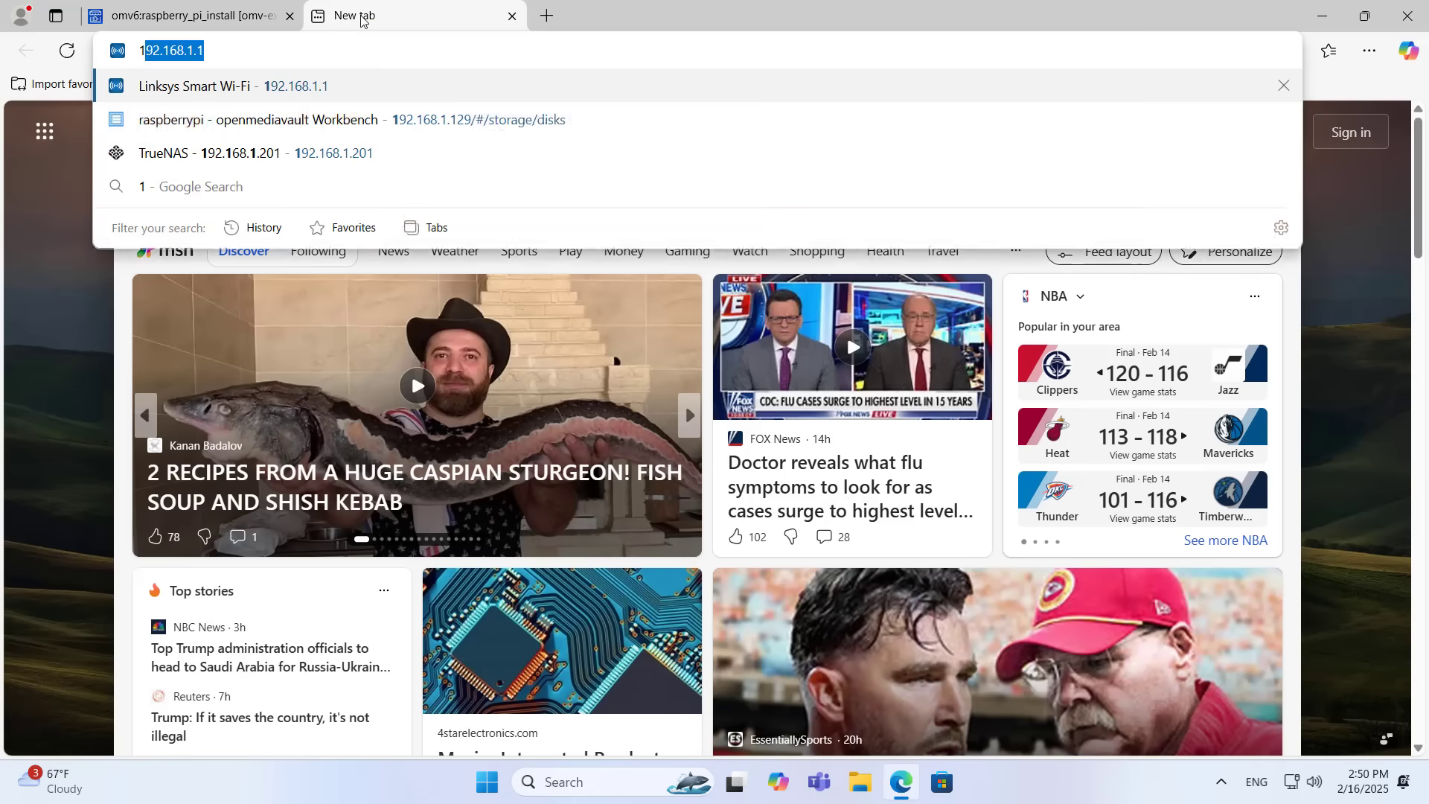
text(92)
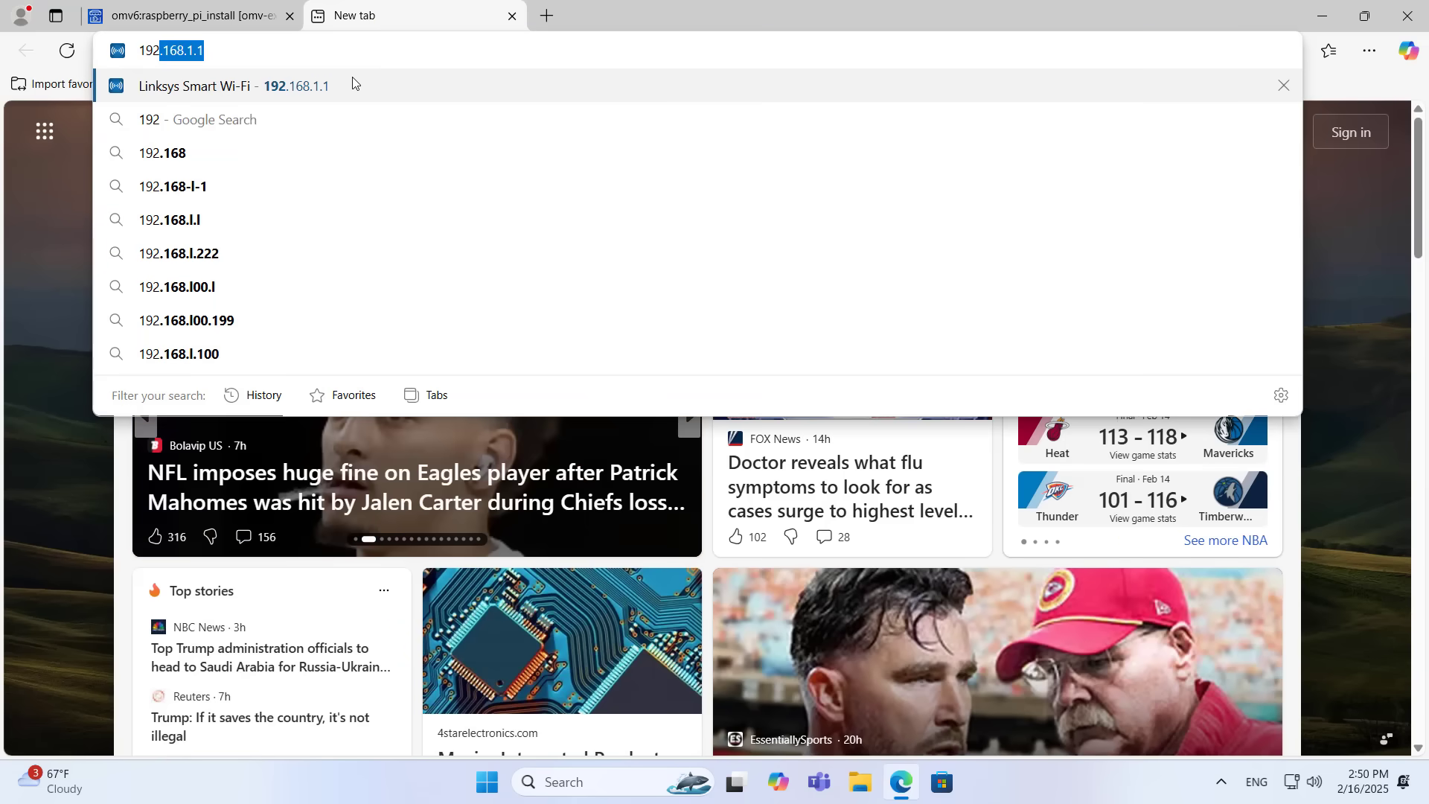
key(Return)
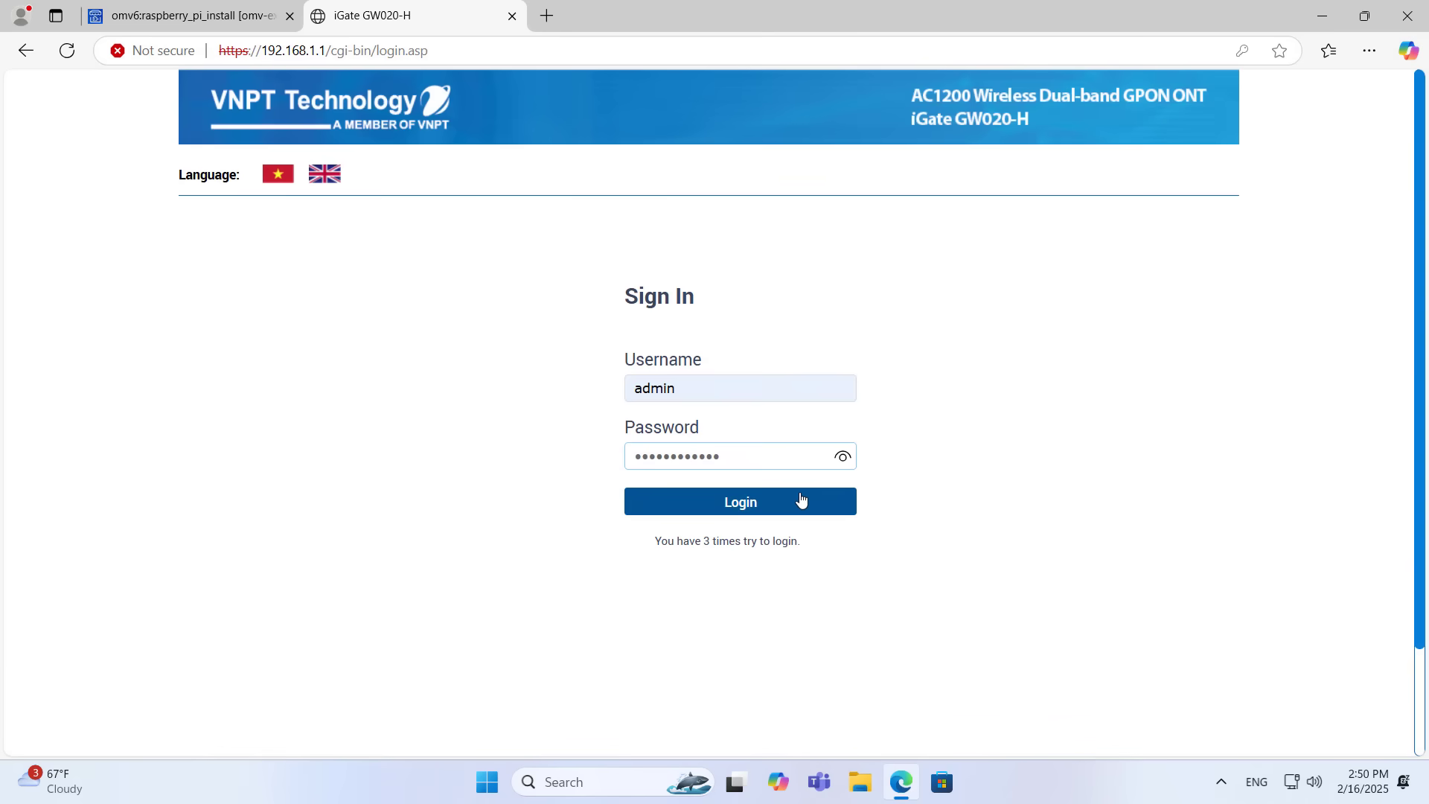
click(800, 499)
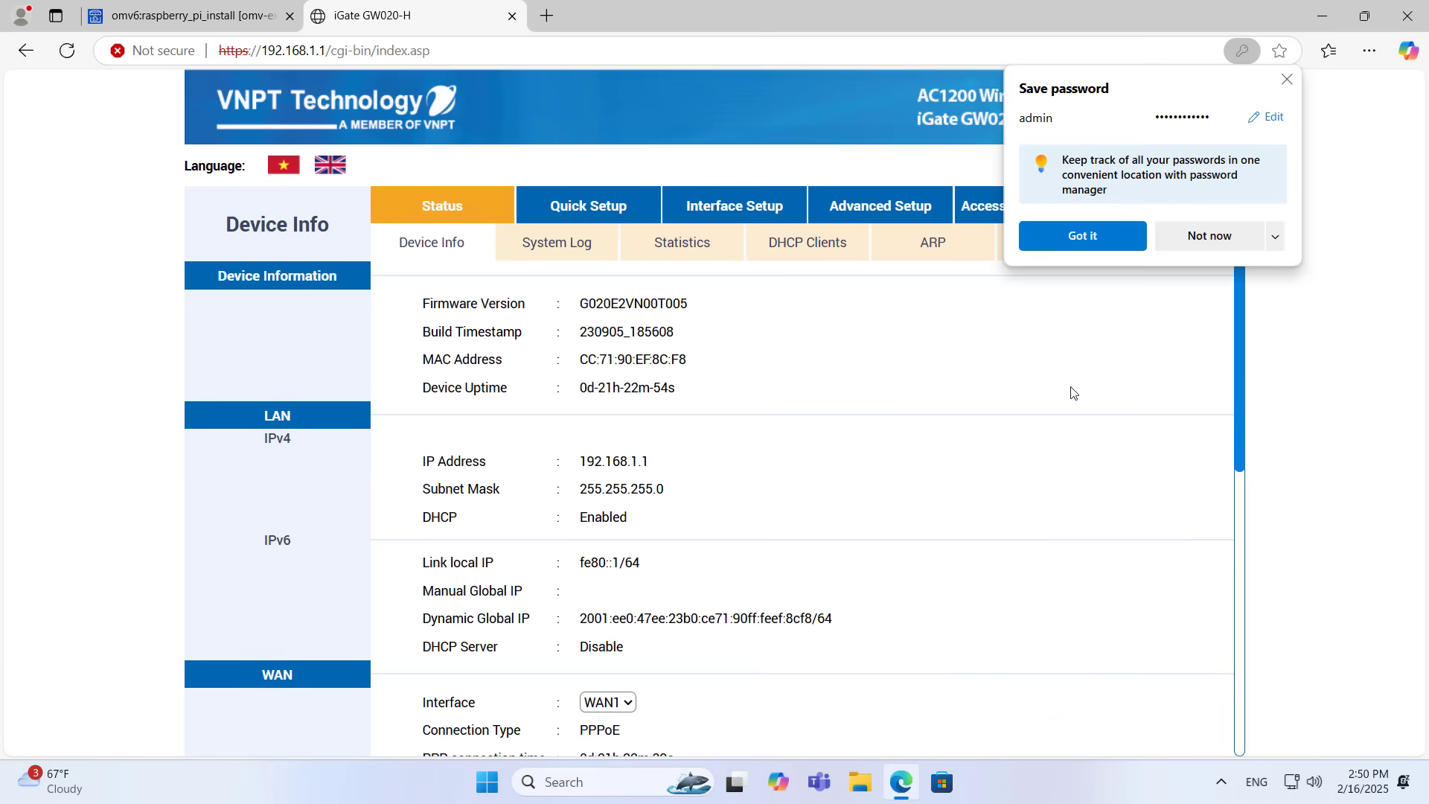
click(1275, 236)
click(1206, 296)
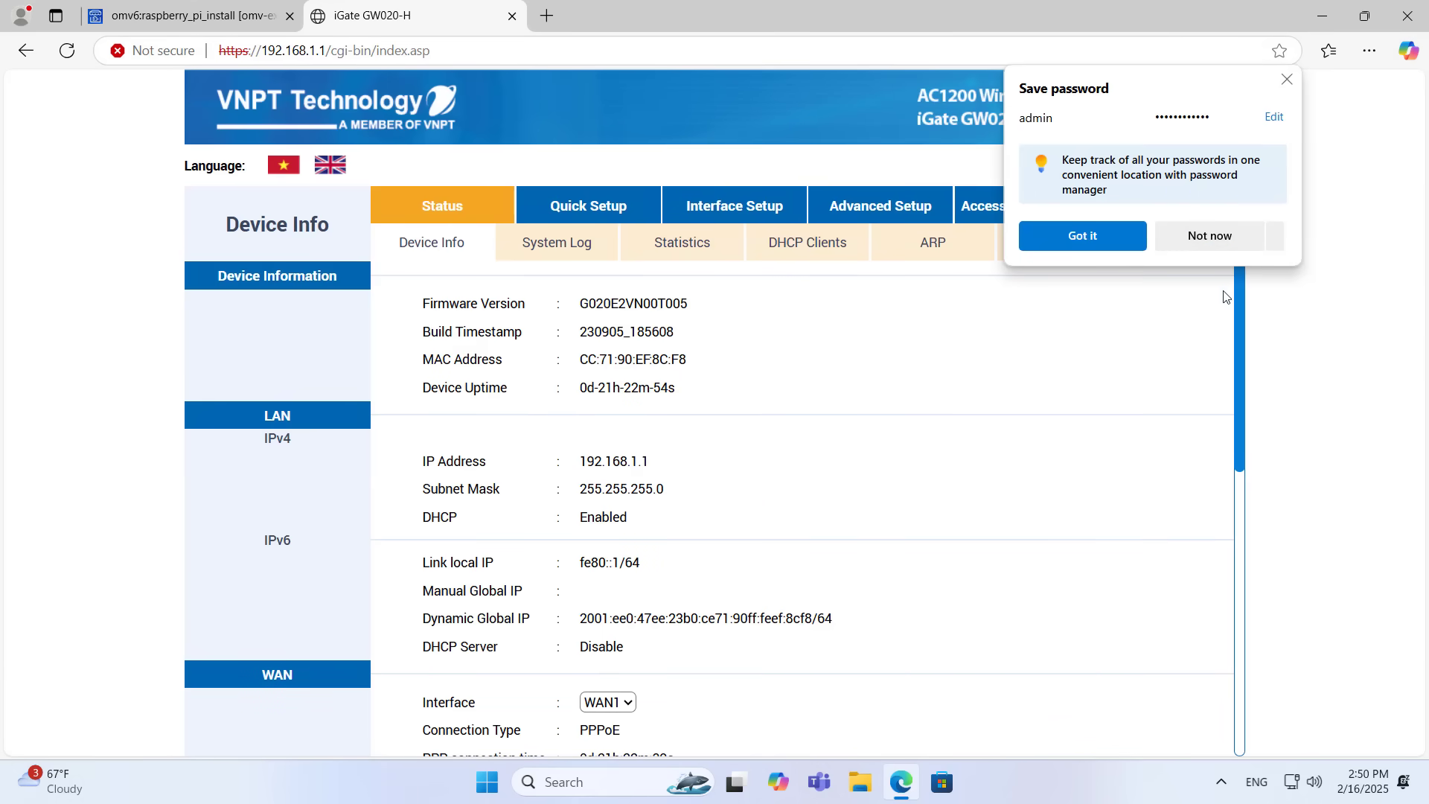
Step: Find the raspberrypi host's IP 192.168.1.13 in the full DHCP Clients List
click(816, 252)
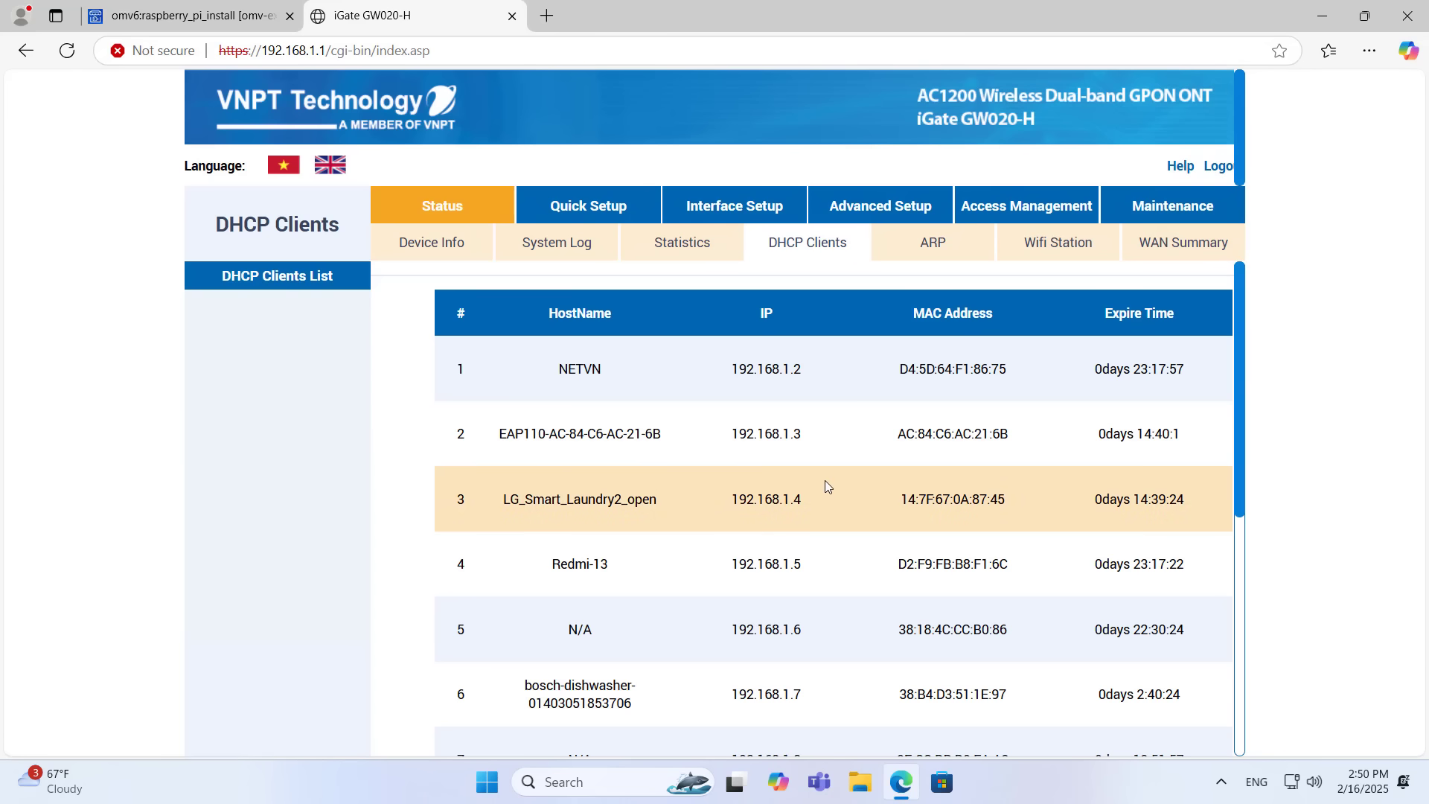
scroll(824, 481, down, 3)
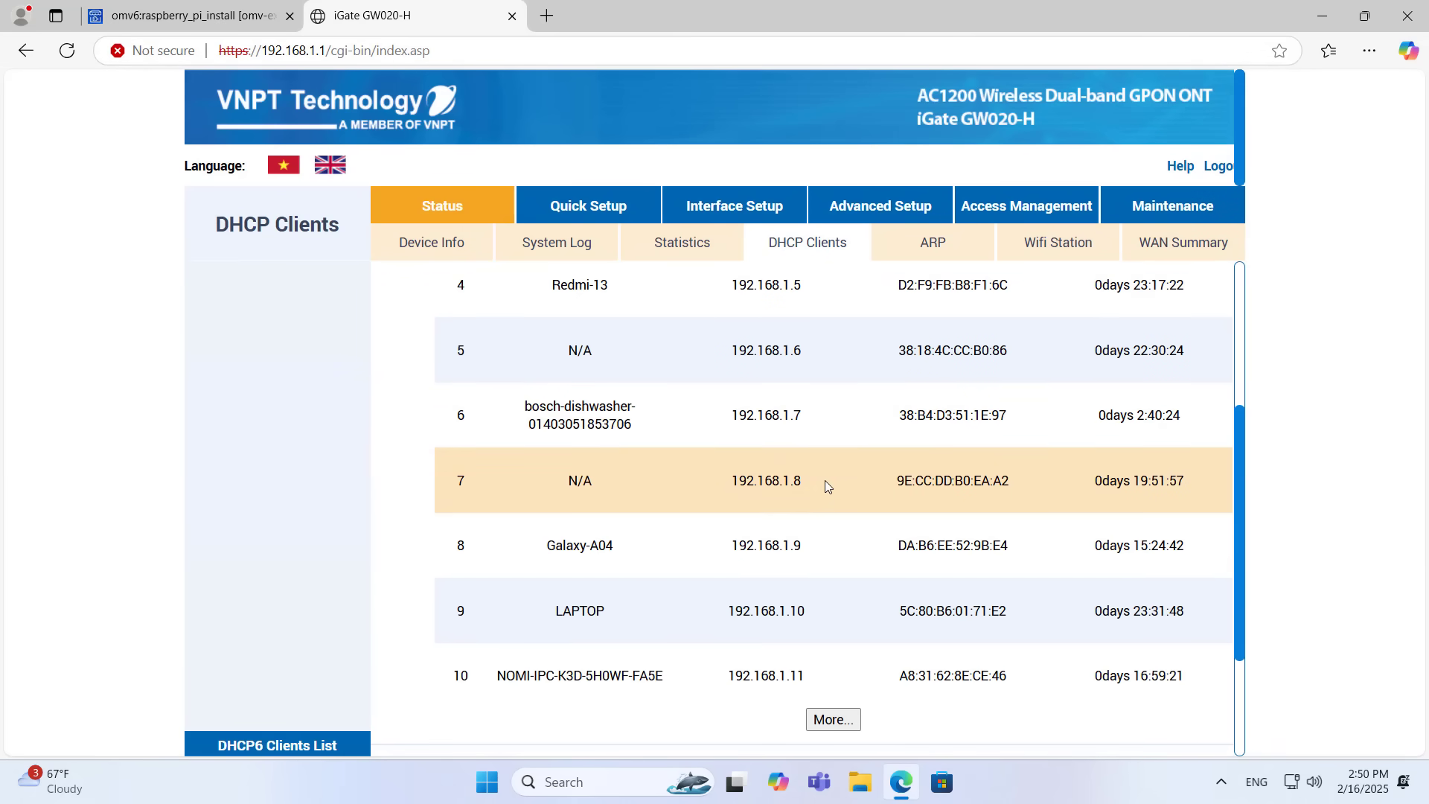
scroll(815, 647, down, 3)
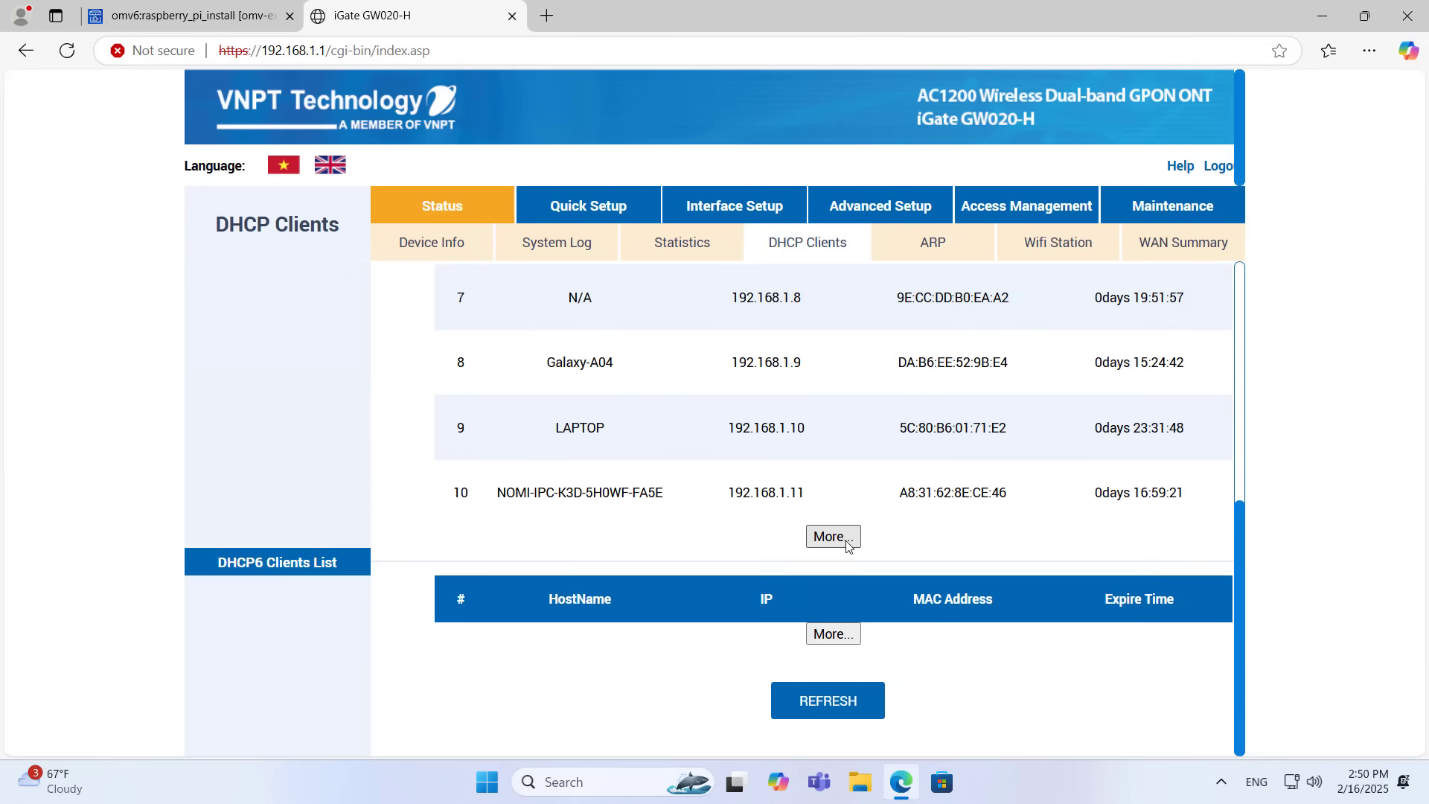
click(832, 536)
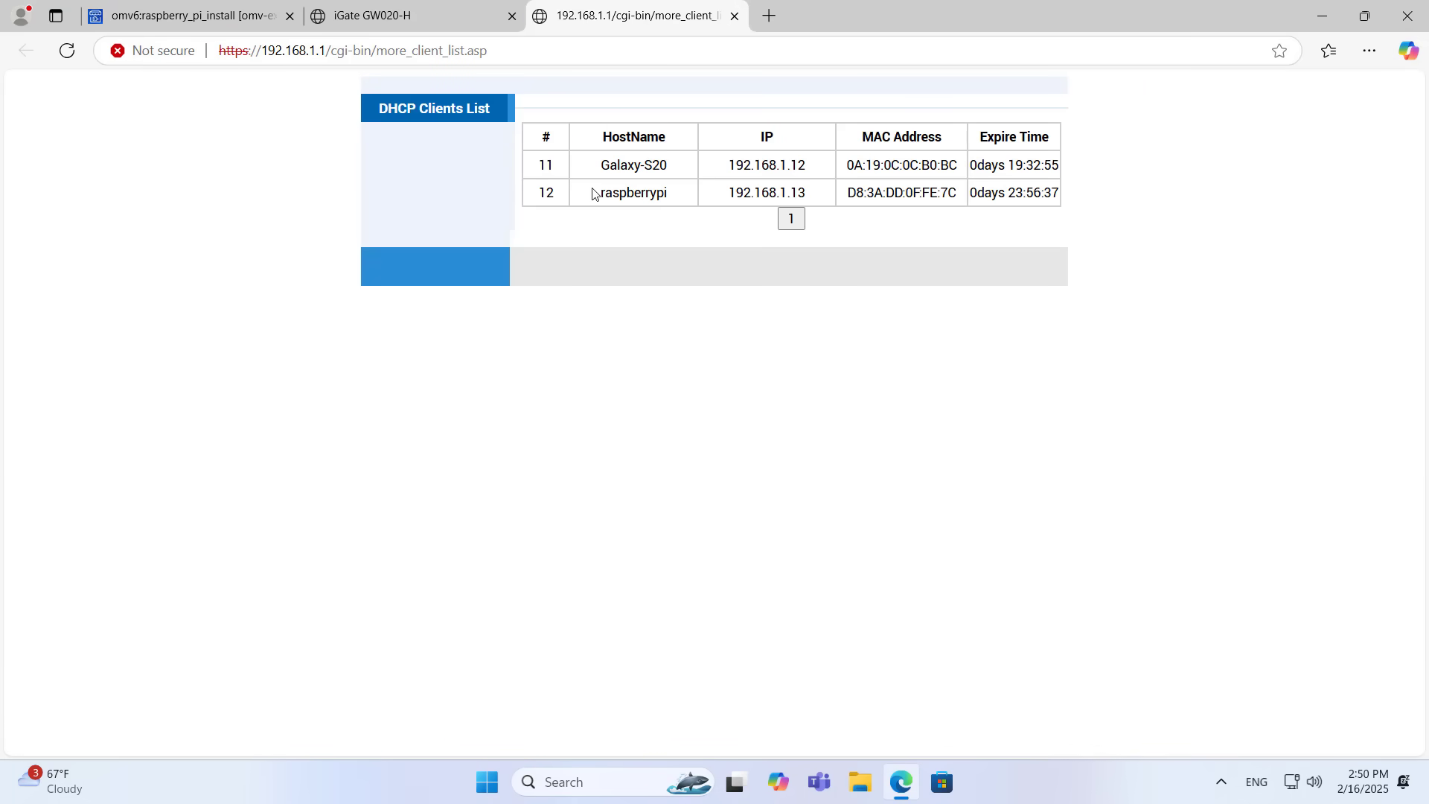
drag(600, 195, 1068, 198)
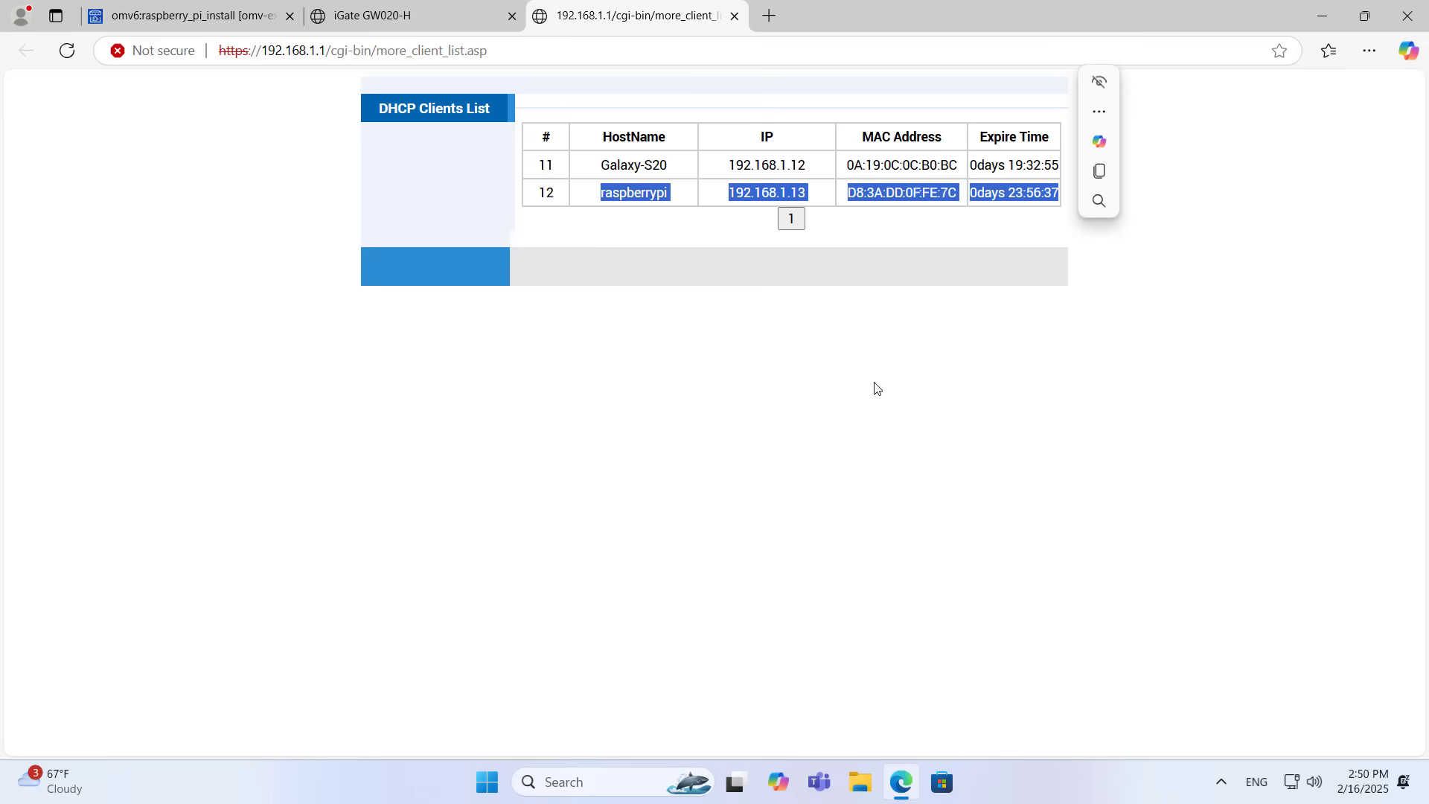
click(745, 243)
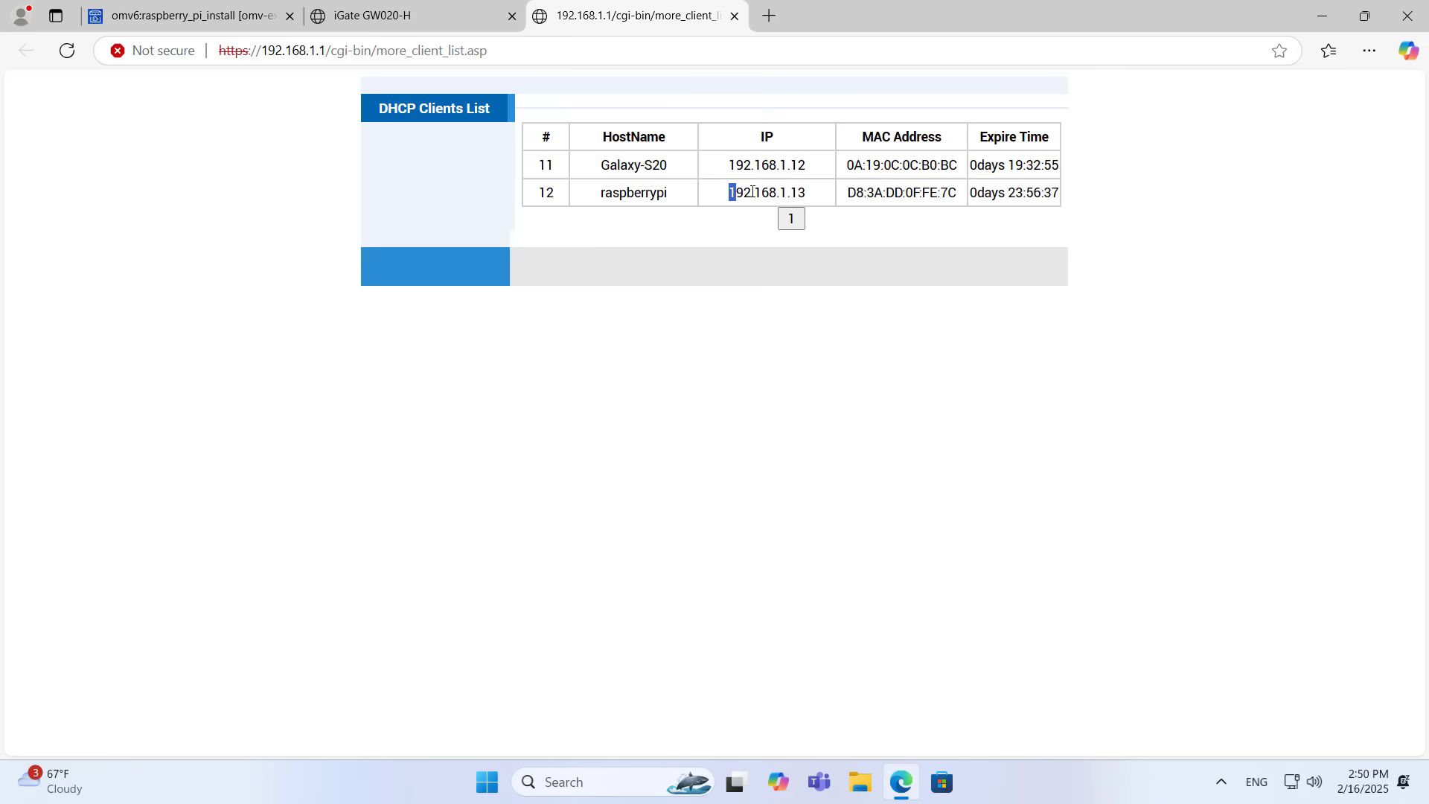
drag(753, 192, 819, 192)
Step: Minimize the browser and launch Command Prompt by searching cmd
click(1321, 25)
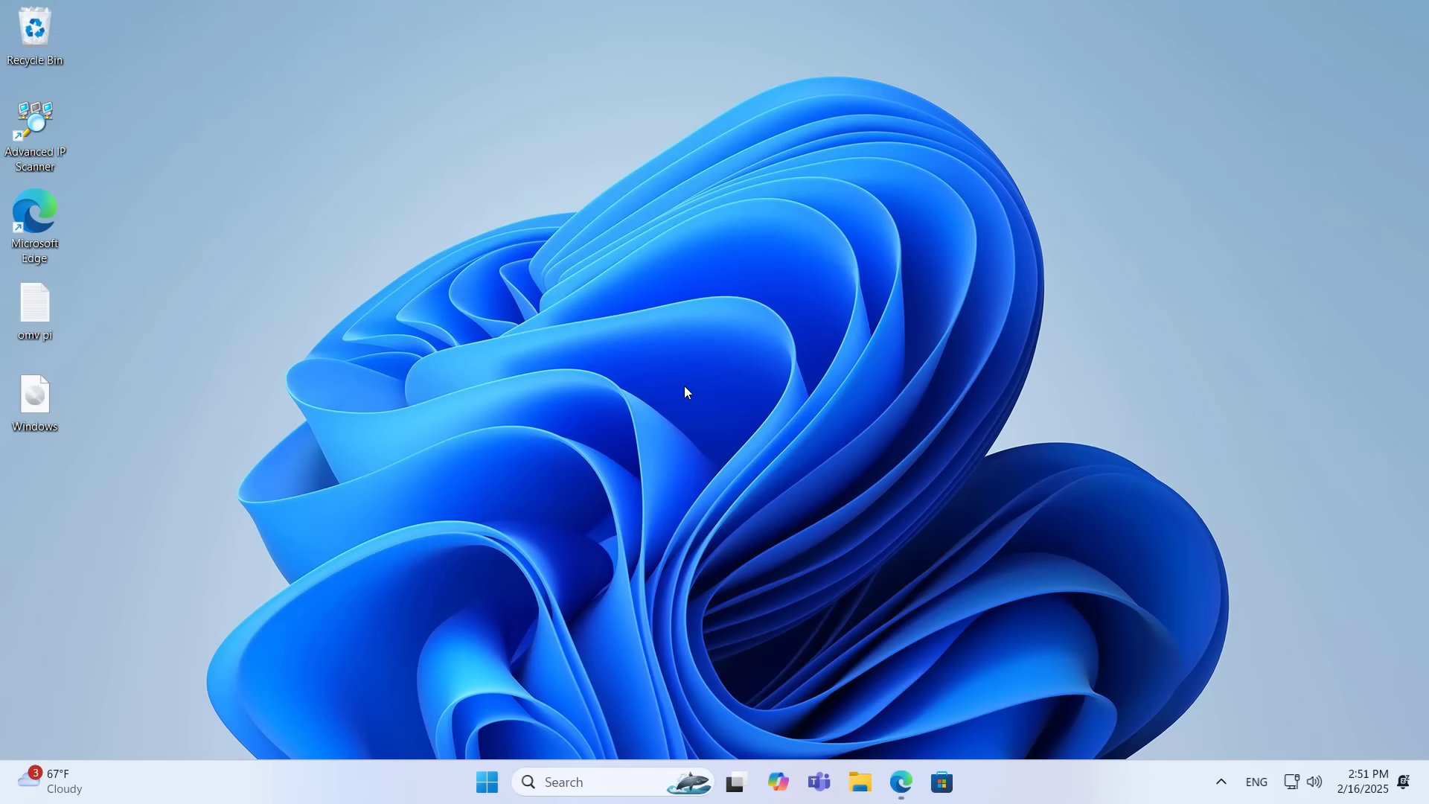
click(581, 782)
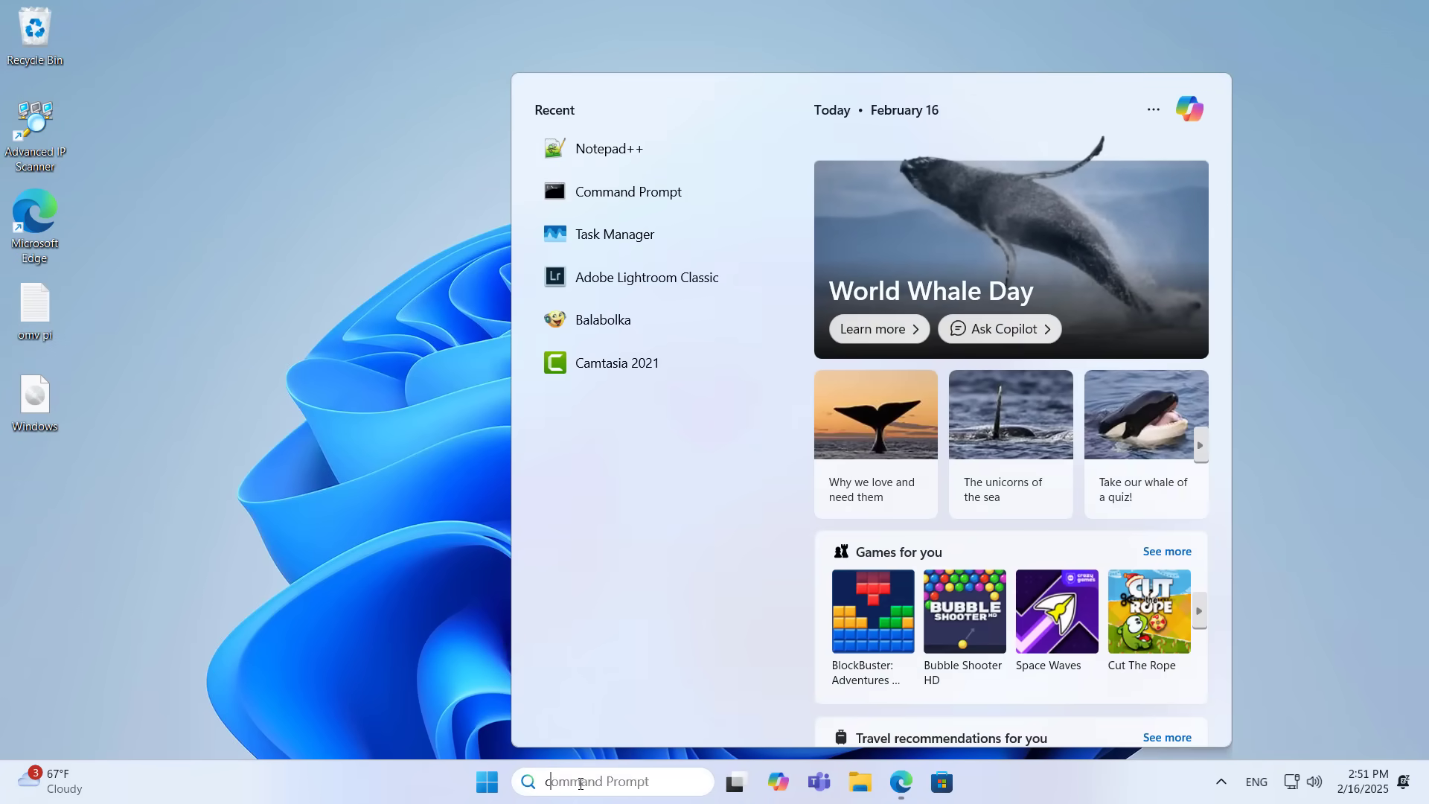
text(cmd)
click(1012, 195)
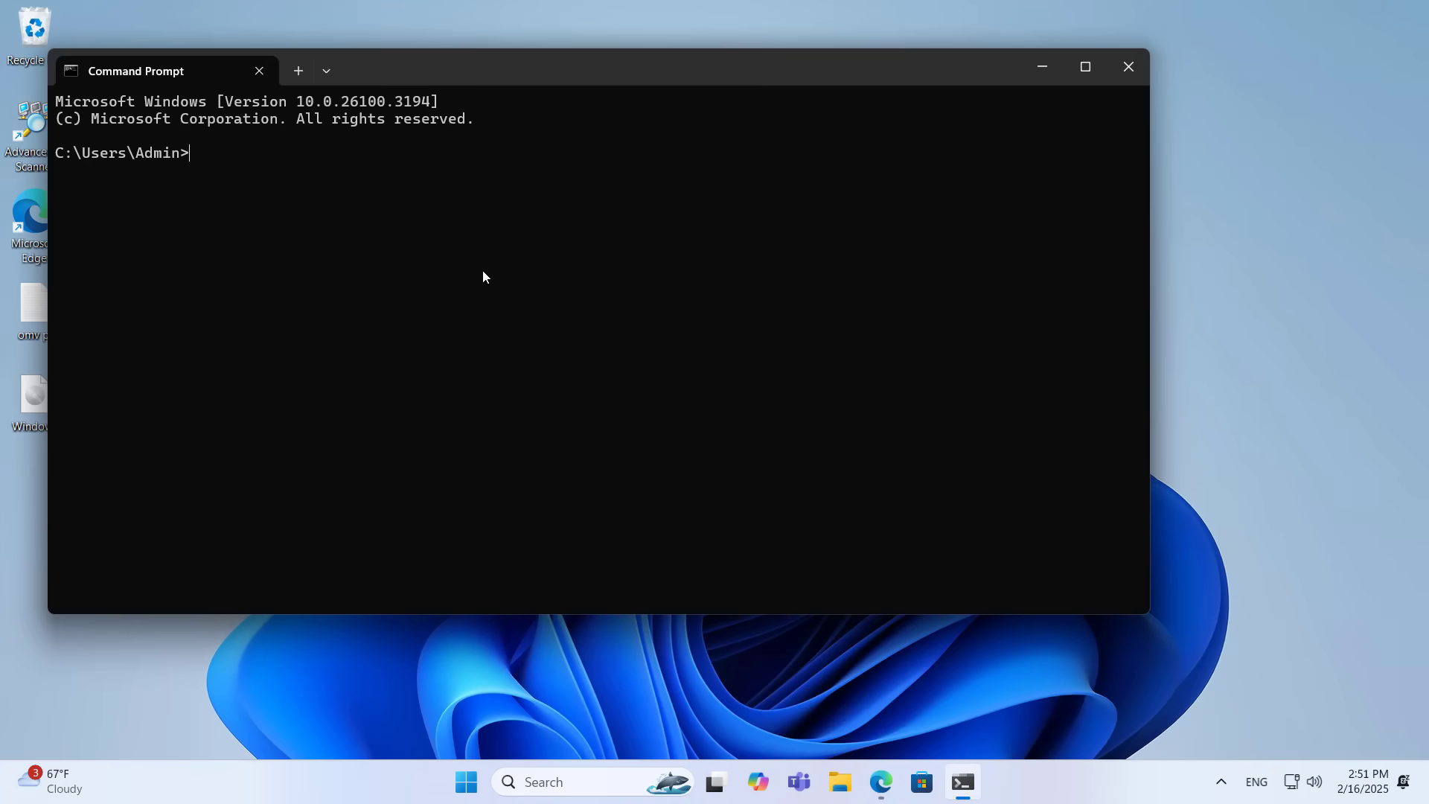
text(ssh pi@)
click(880, 782)
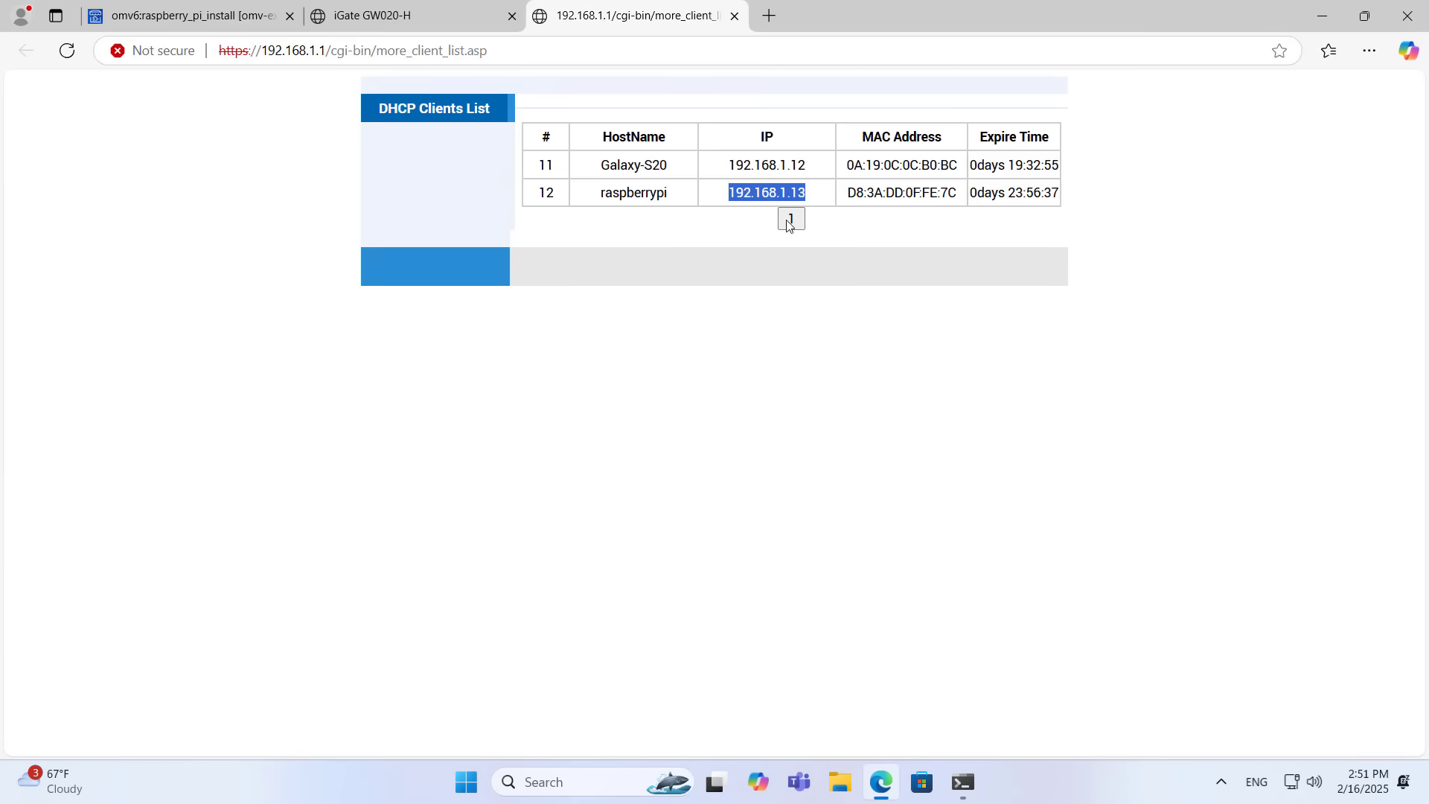
click(1322, 16)
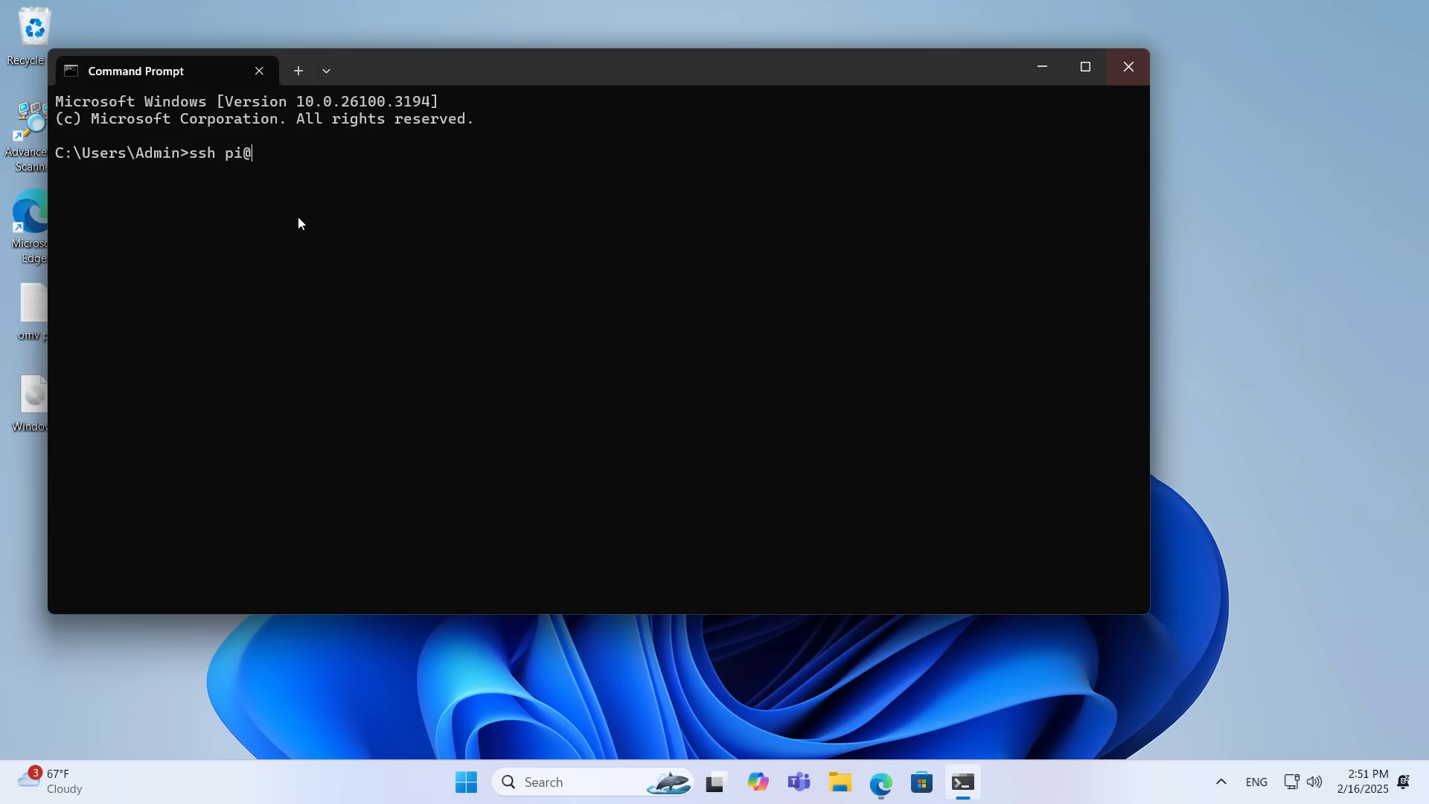
text(192.168.1.13)
key(Return)
text(ye)
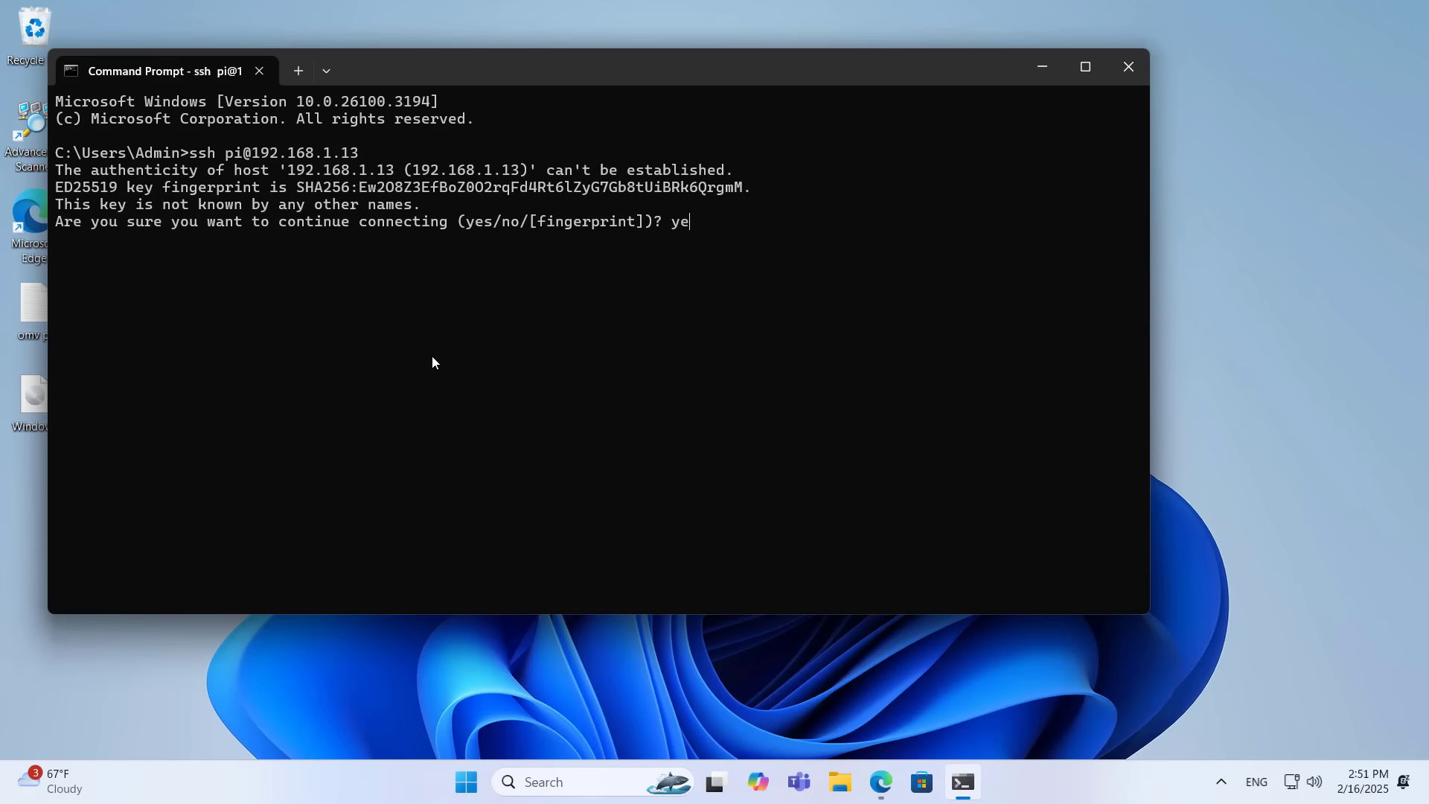
text(s)
key(Return)
key(Return)
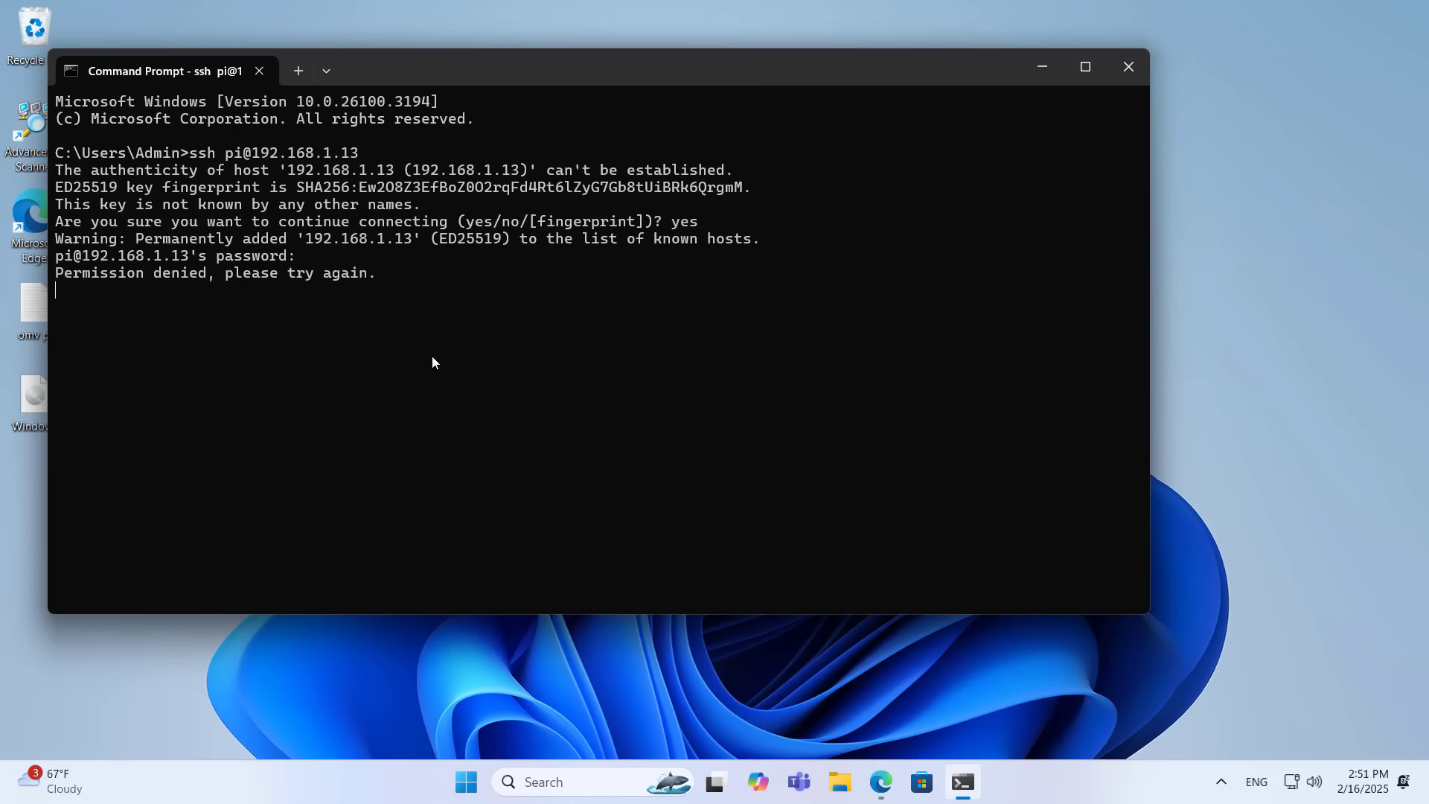
key(Return)
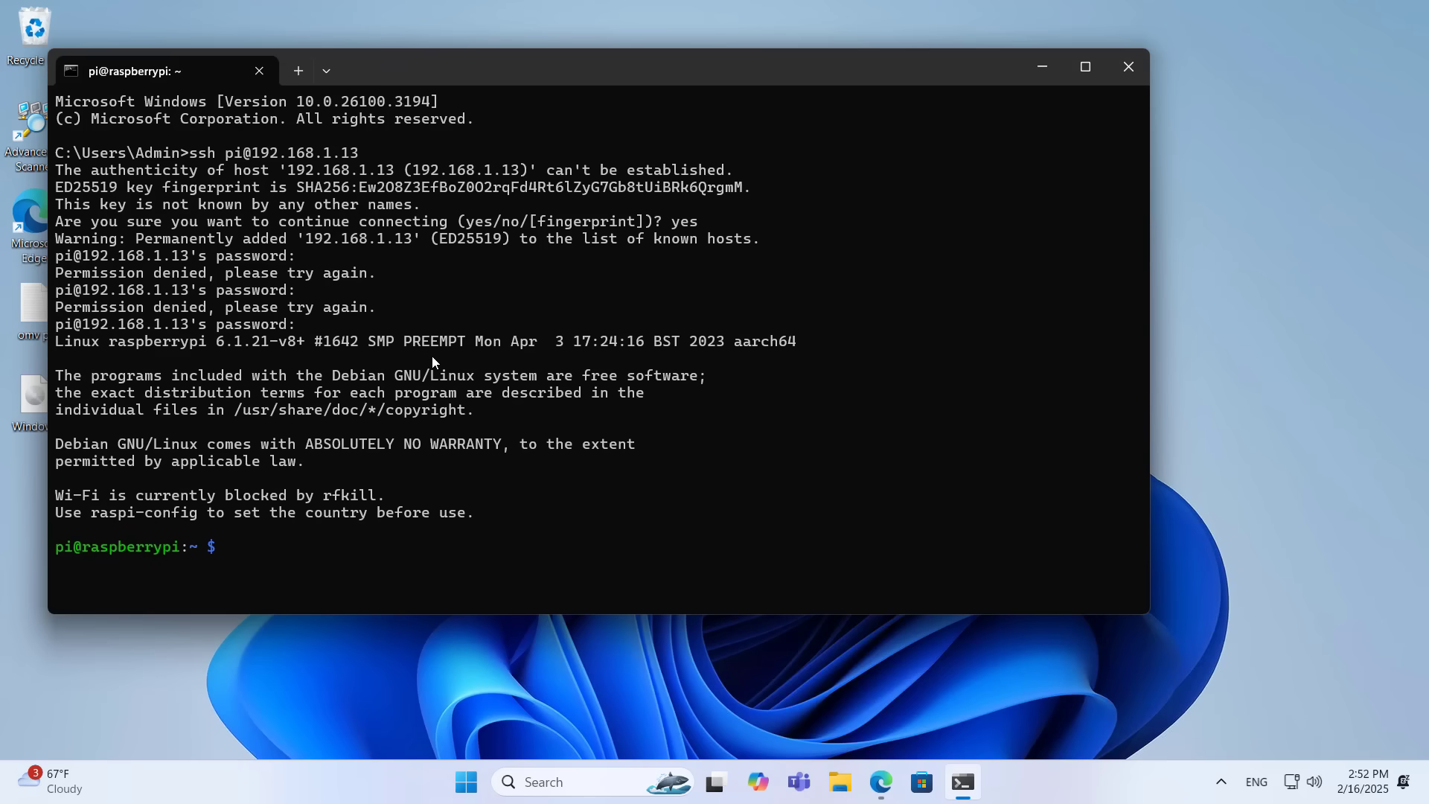
click(878, 779)
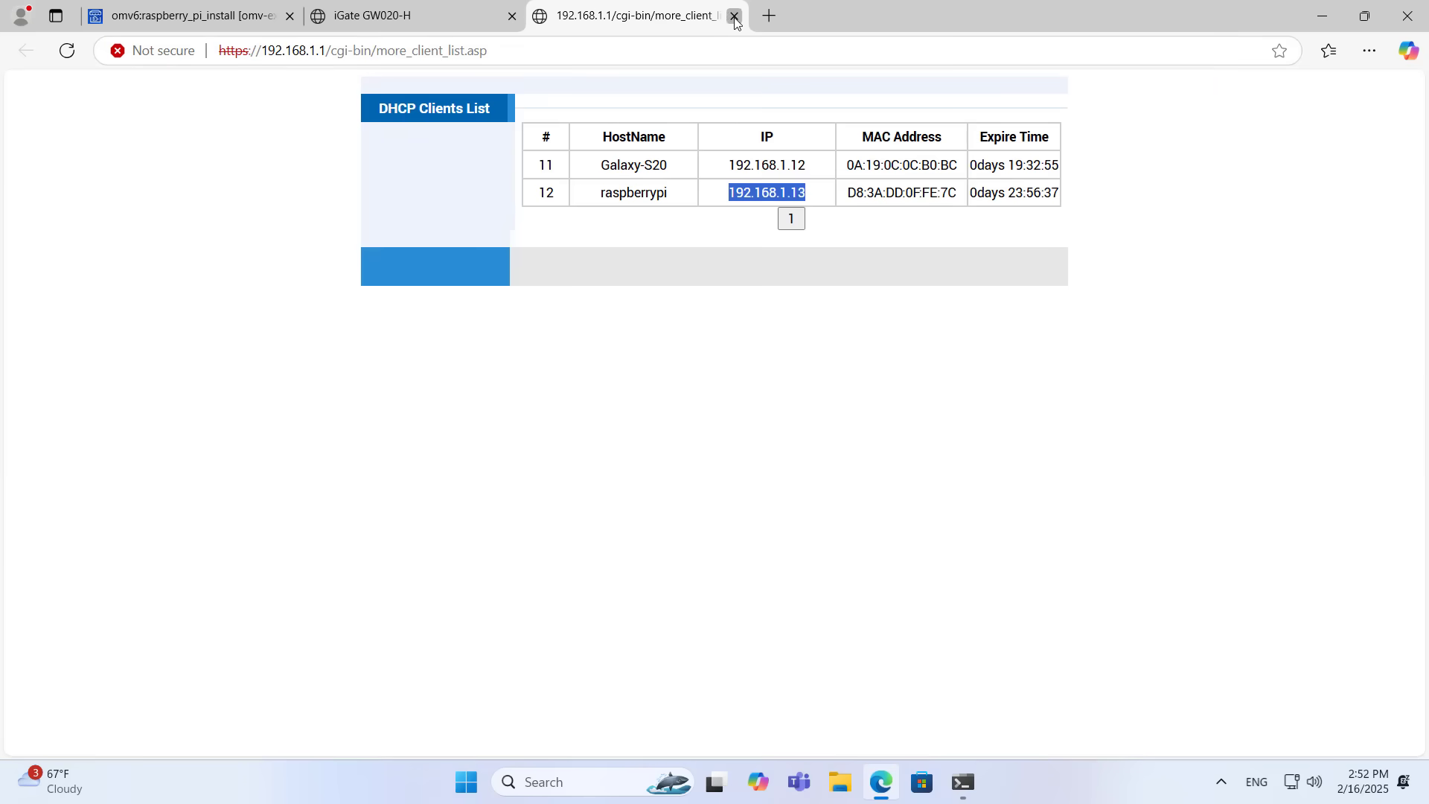
Step: Close both router tabs and copy the two sudo apt-get update and upgrade commands from the wiki
click(734, 16)
click(512, 15)
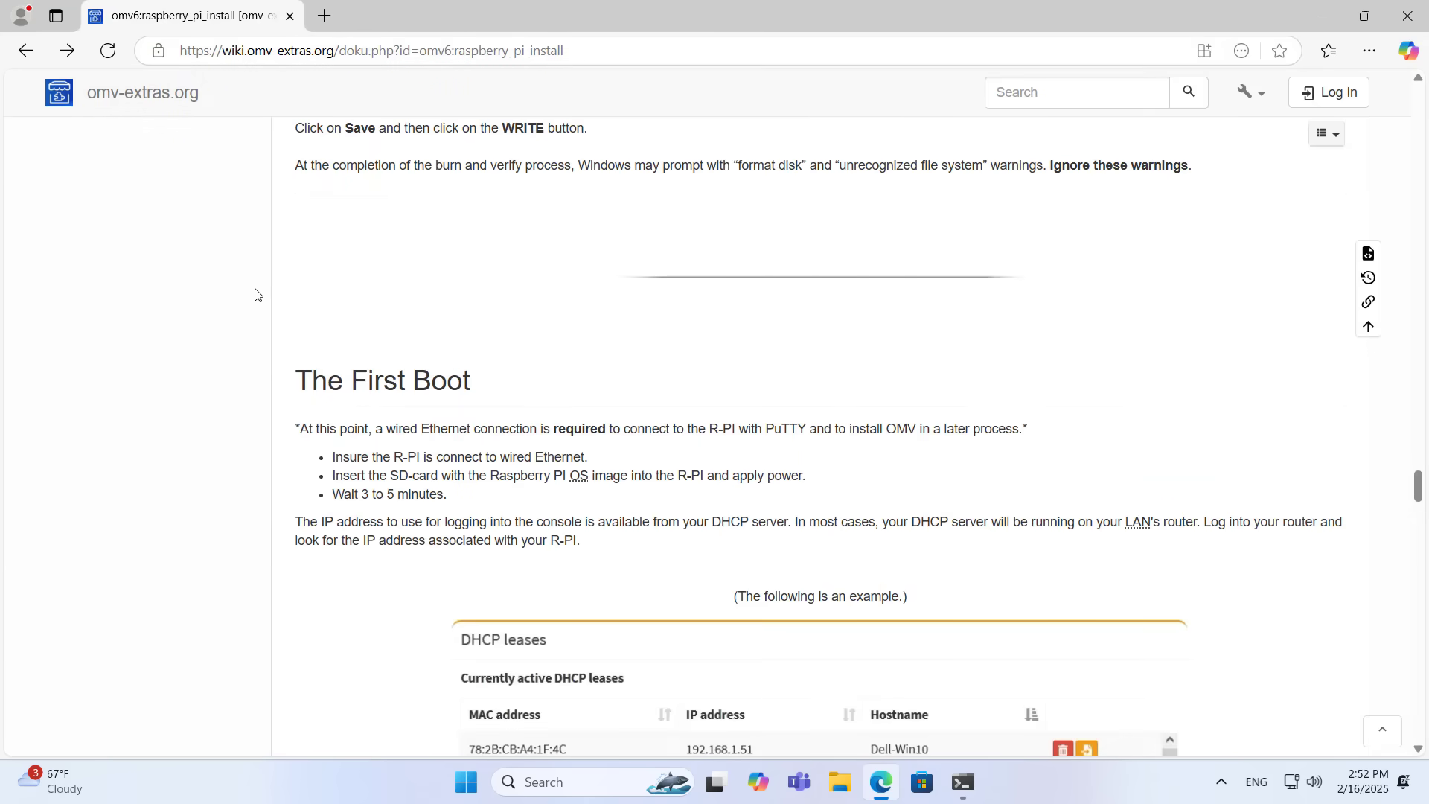
scroll(256, 294, down, 6)
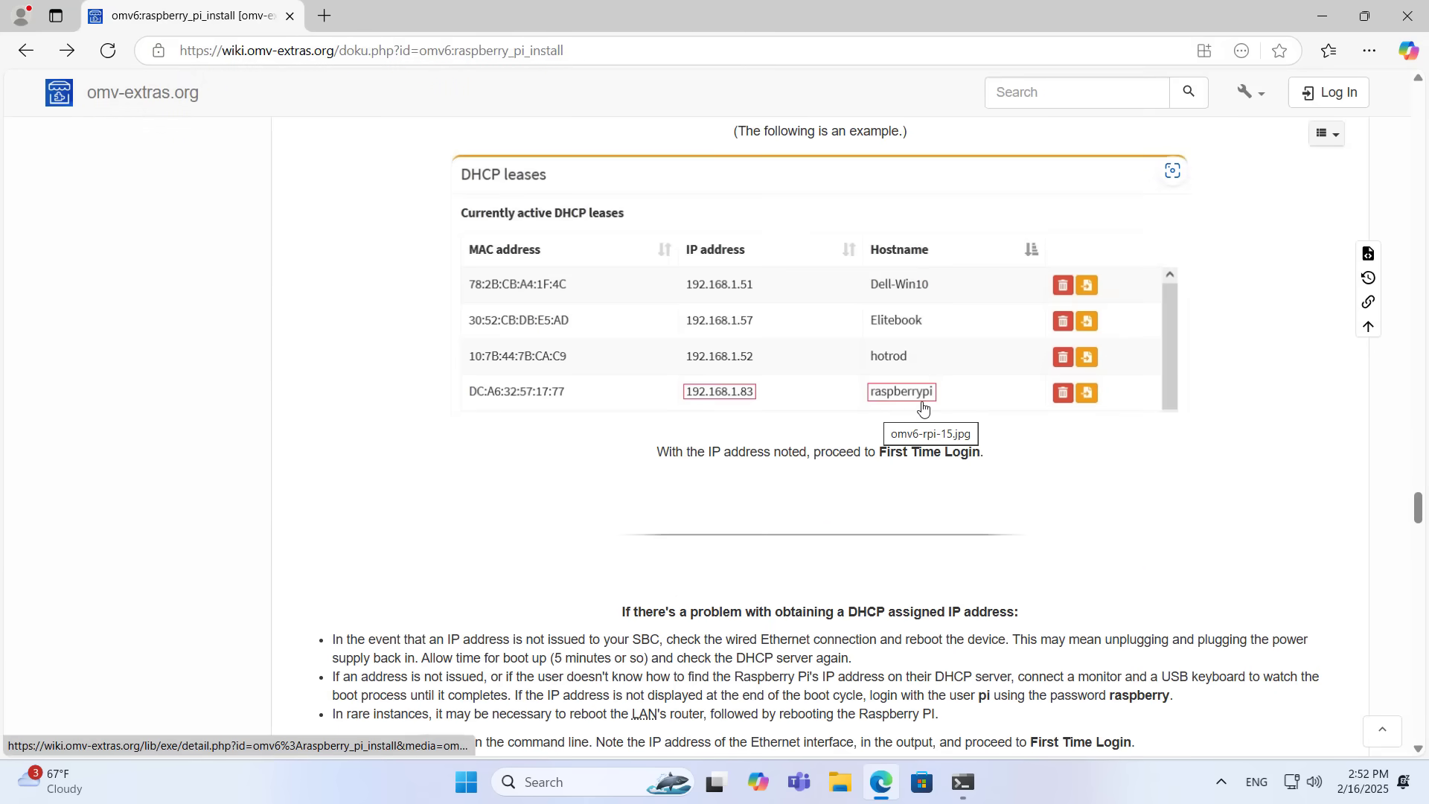
scroll(557, 439, down, 13)
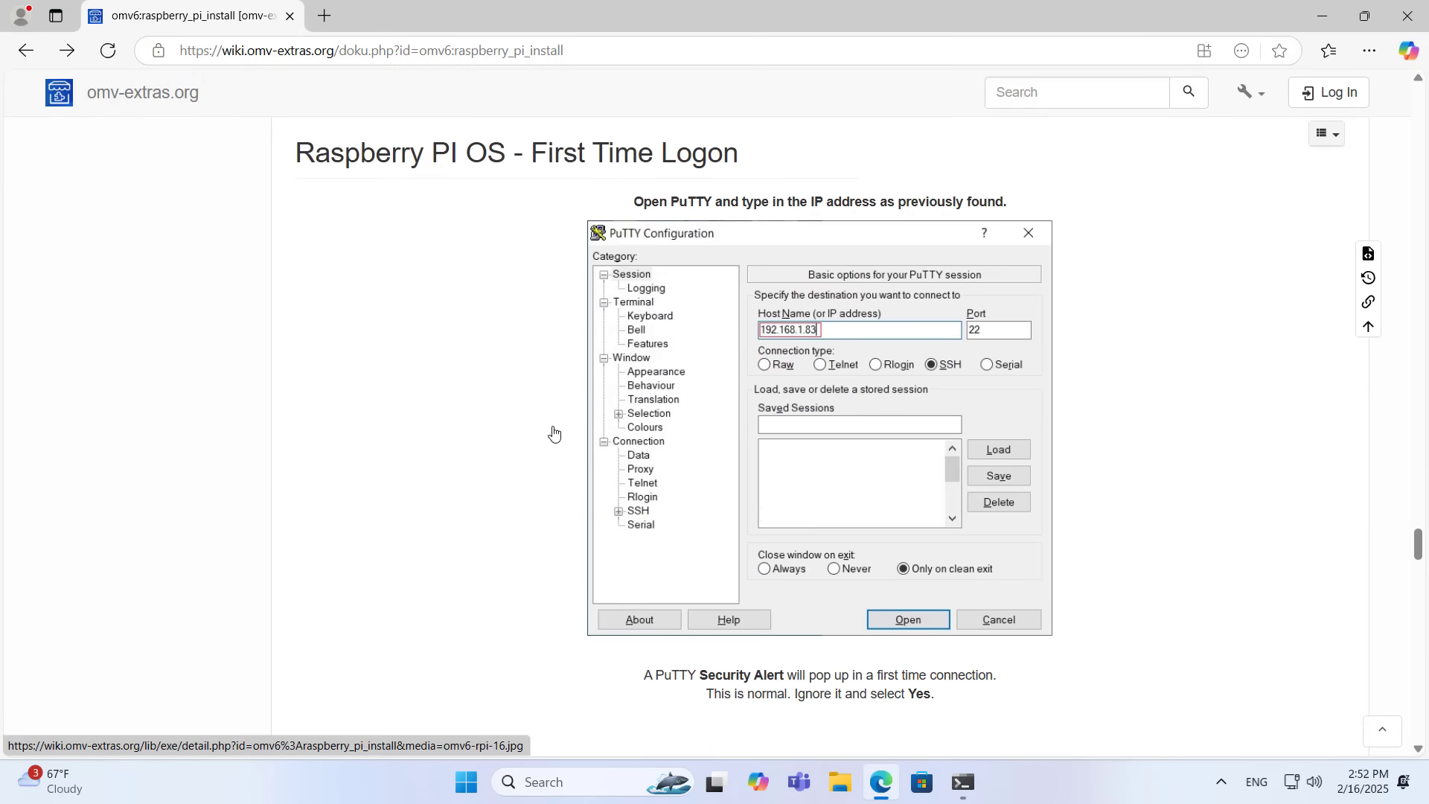
scroll(553, 433, down, 14)
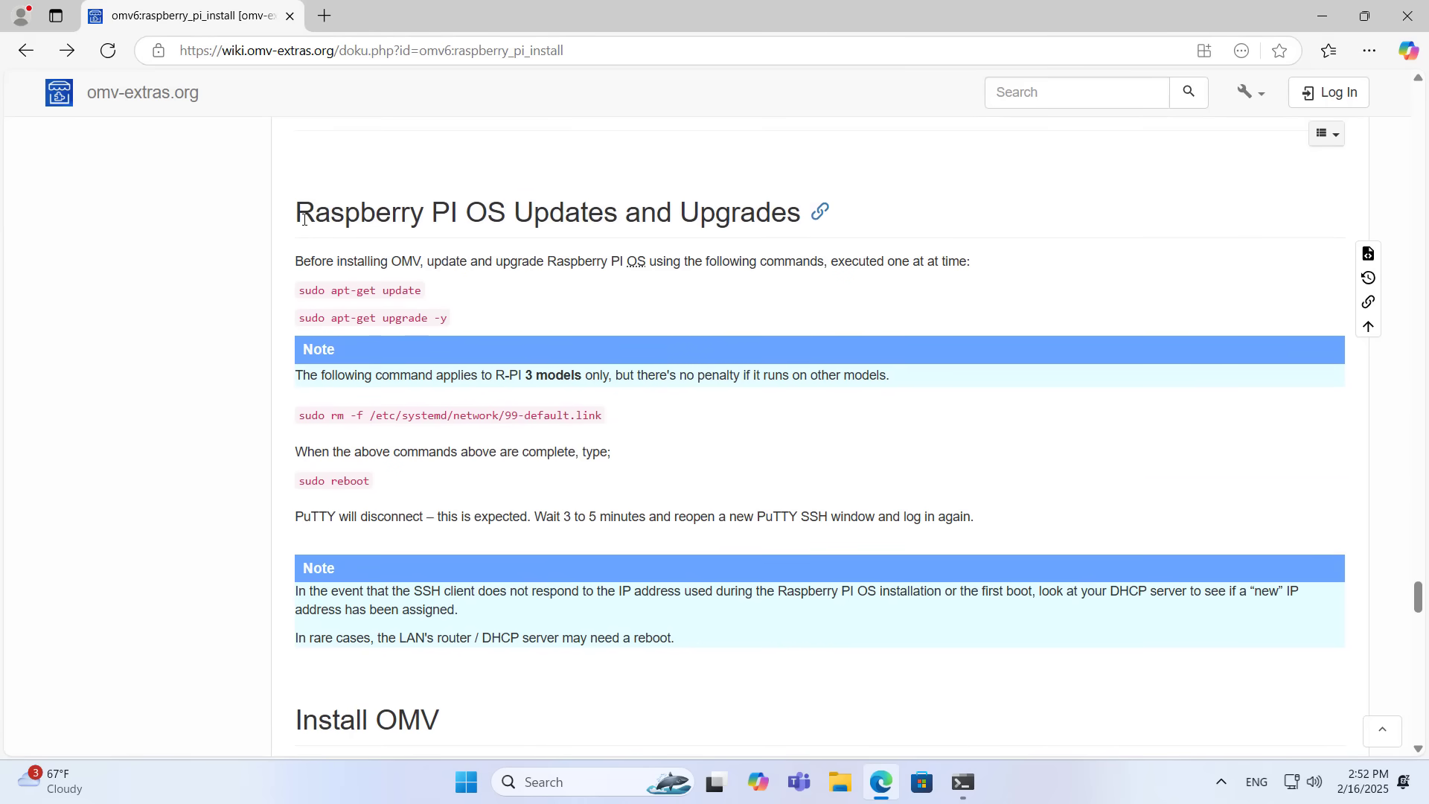
drag(304, 219, 806, 214)
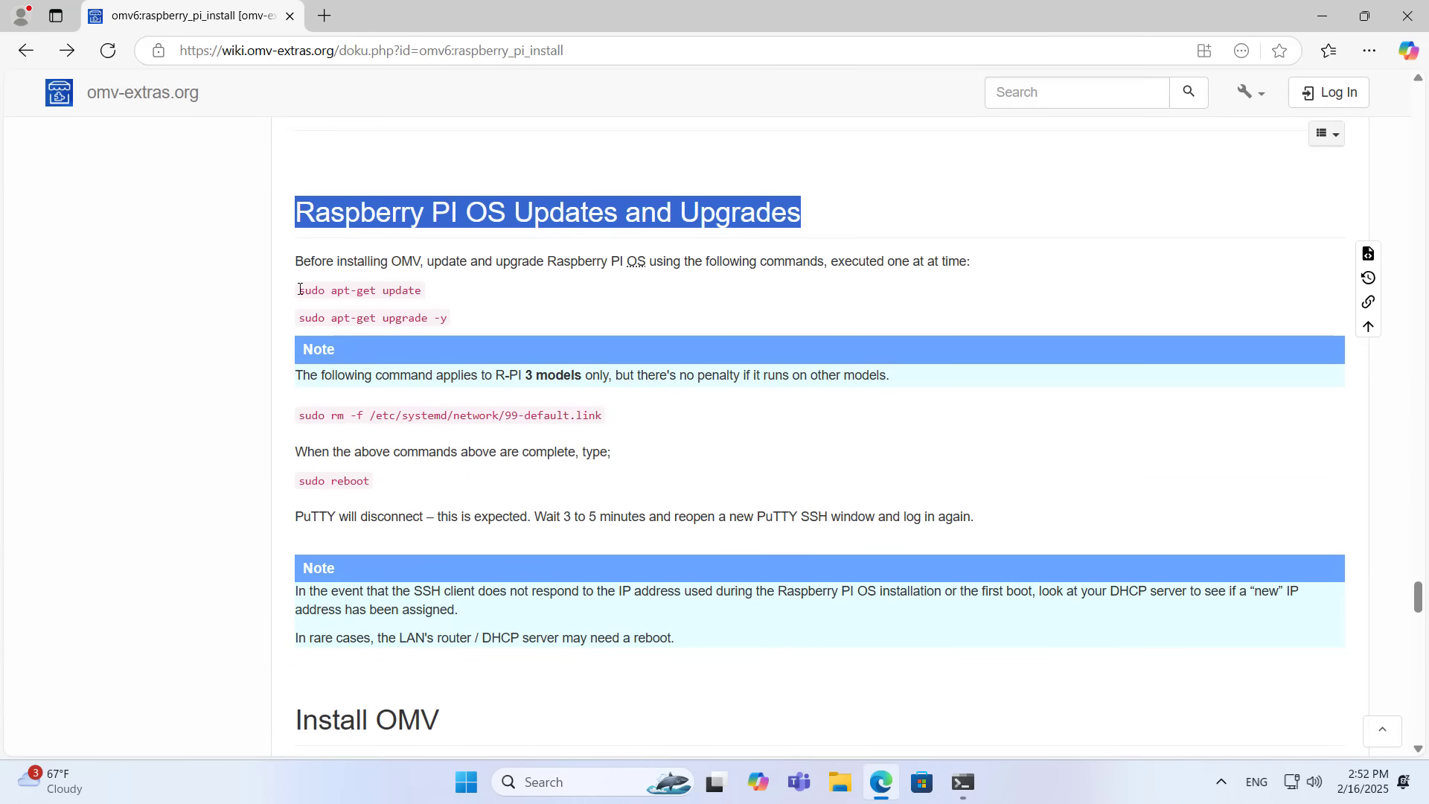
drag(300, 290, 447, 319)
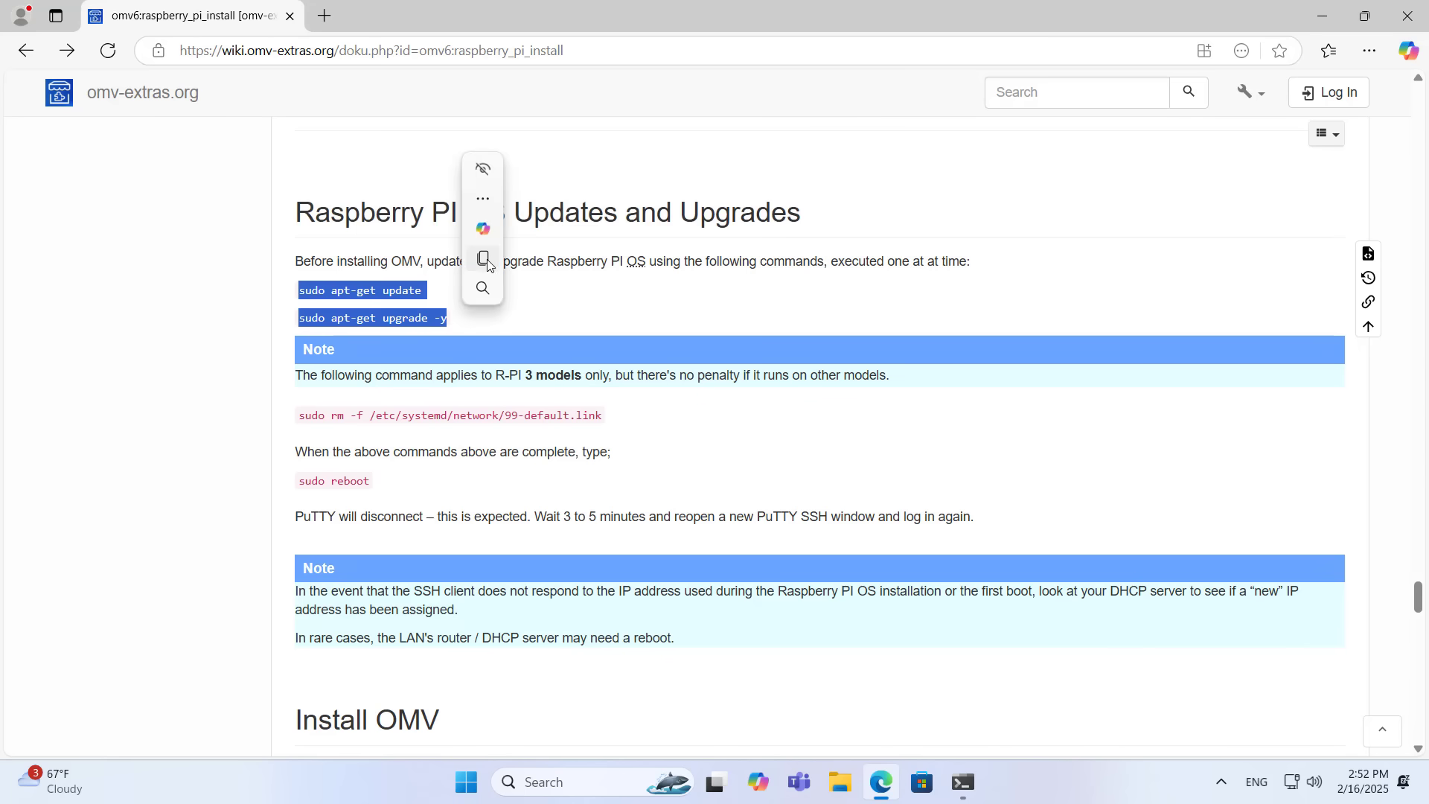
click(488, 264)
click(964, 781)
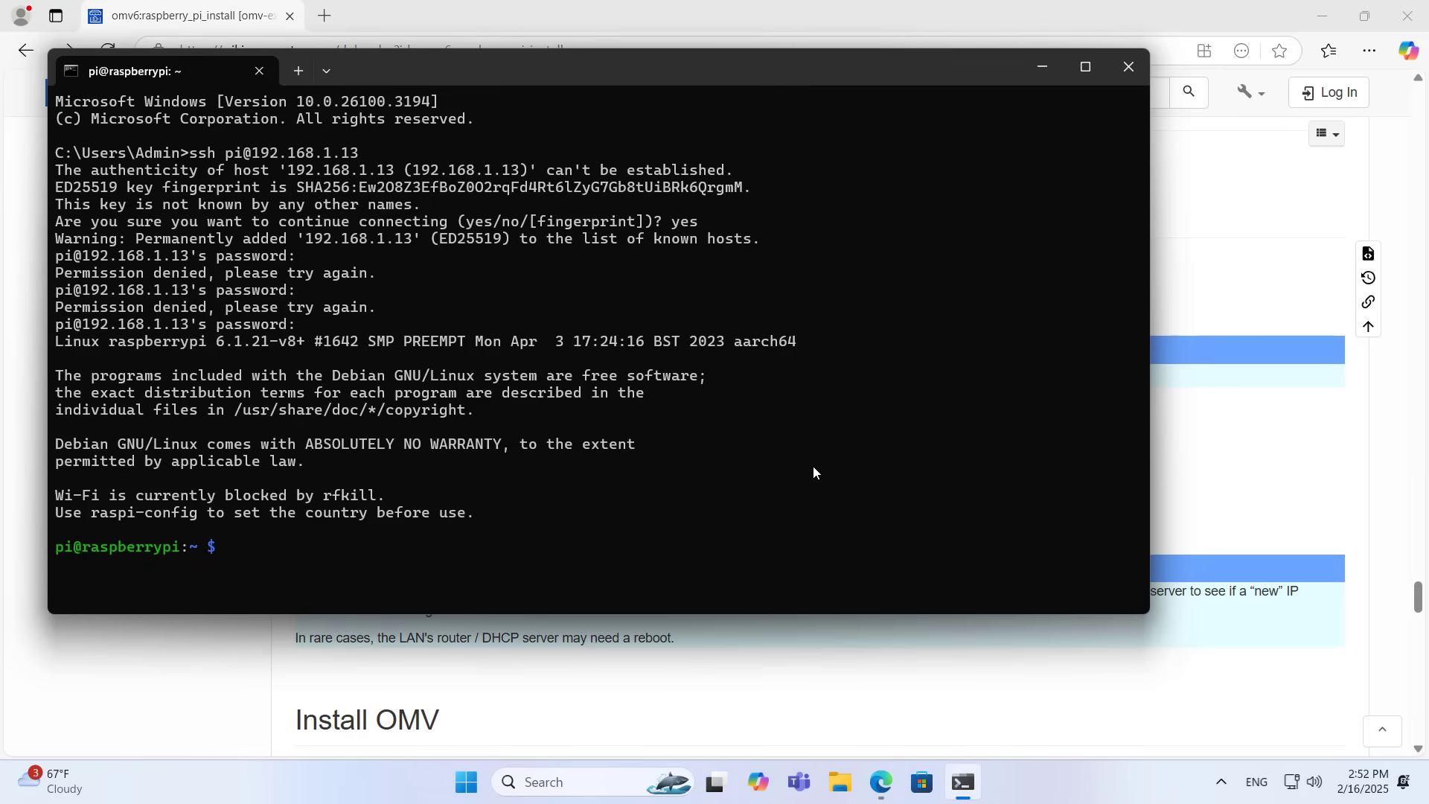
Step: Paste and run sudo apt-get update and sudo apt-get upgrade -y, then clear the terminal
key(ctrl+v)
key(Return)
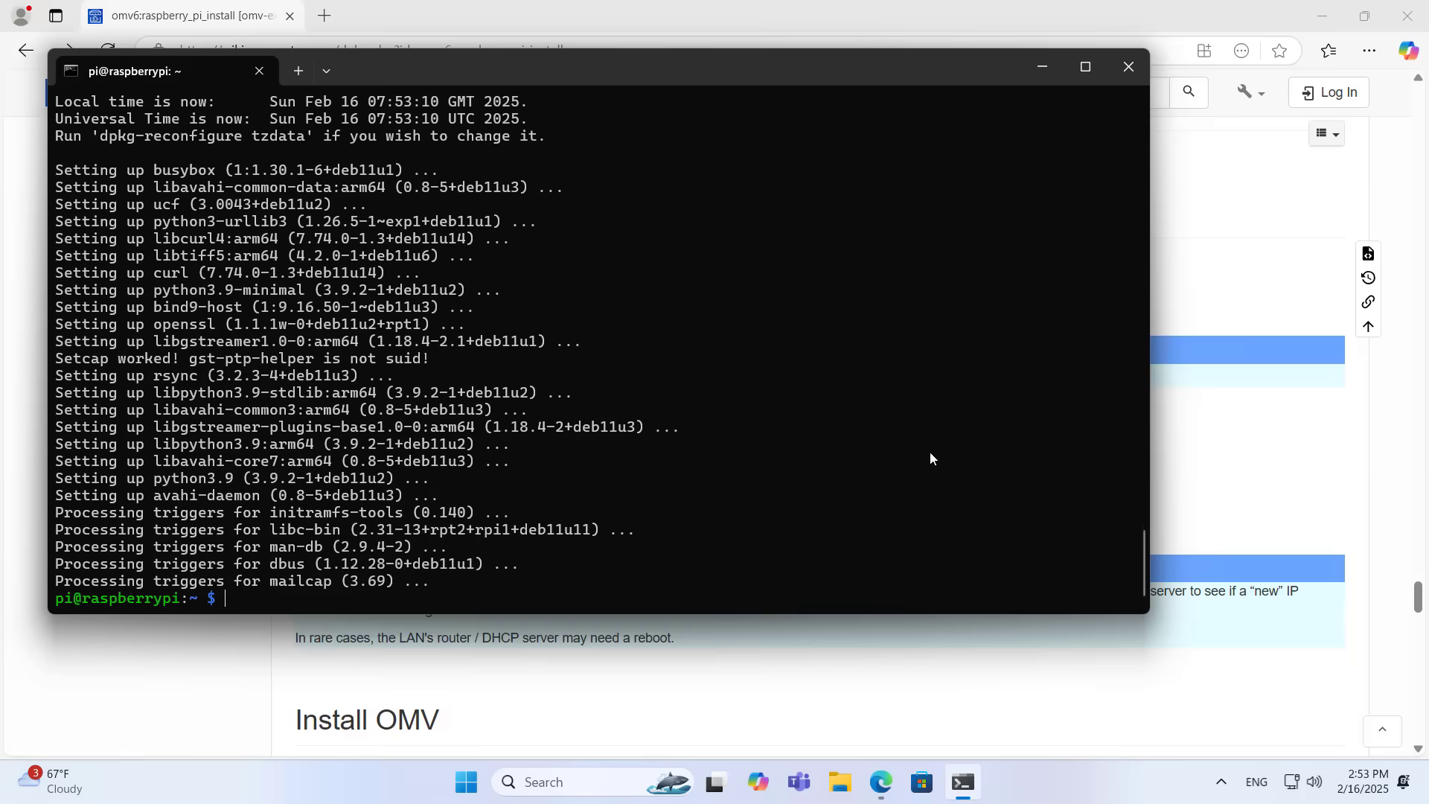
text(clear)
key(Return)
key(Return)
key(Return)
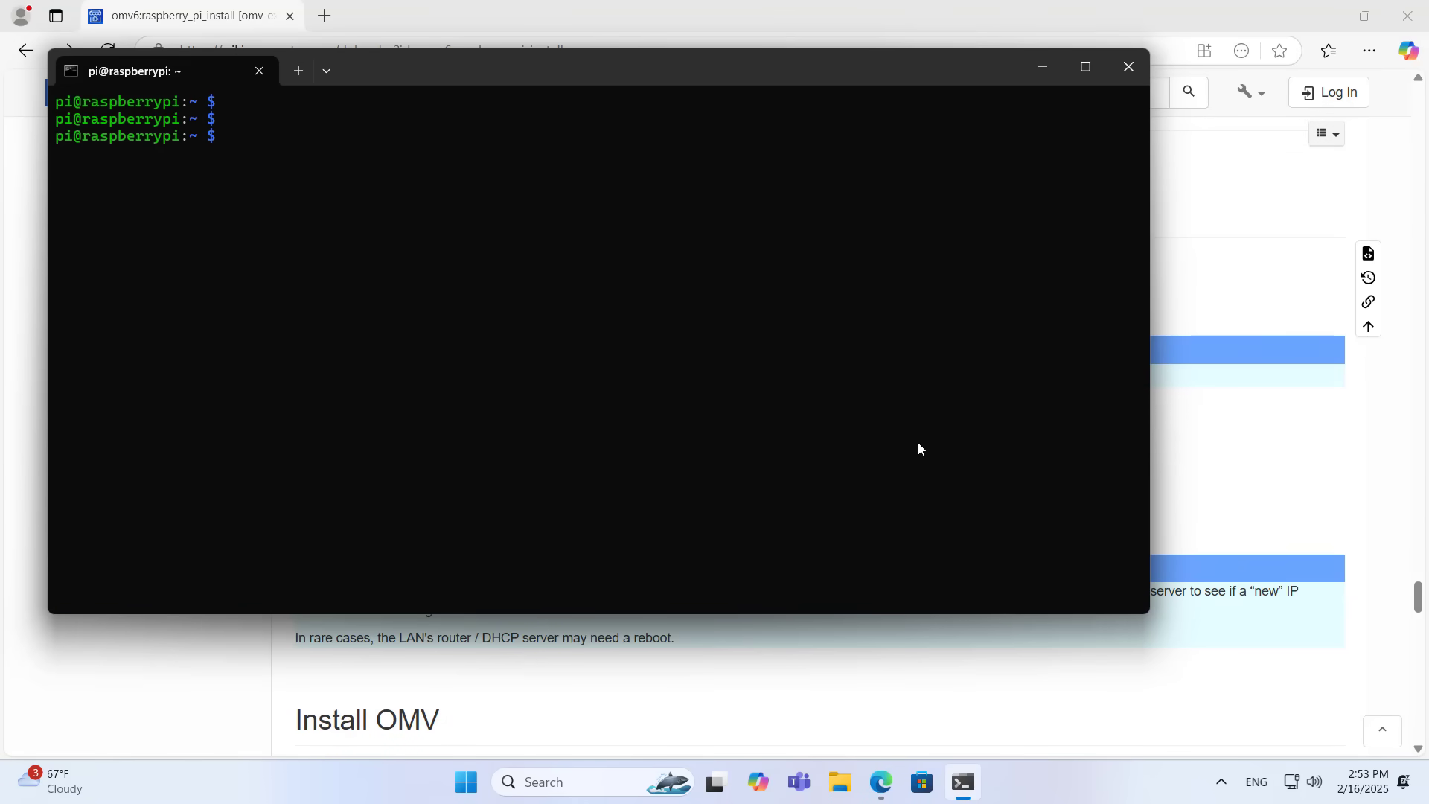
click(170, 15)
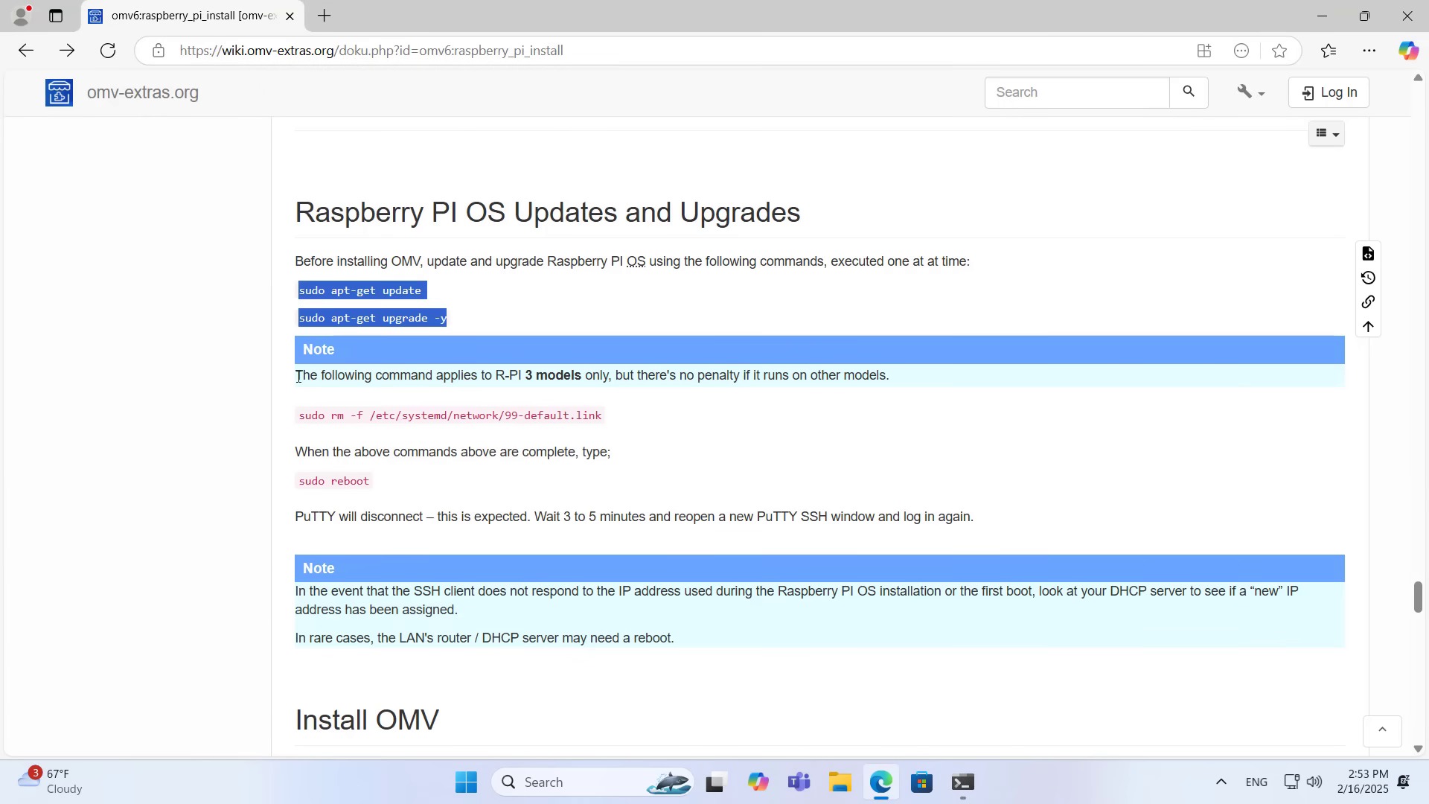
Step: Copy the wget installScript | sudo bash line under Install OMV and paste it at the Pi's prompt
drag(298, 376, 905, 383)
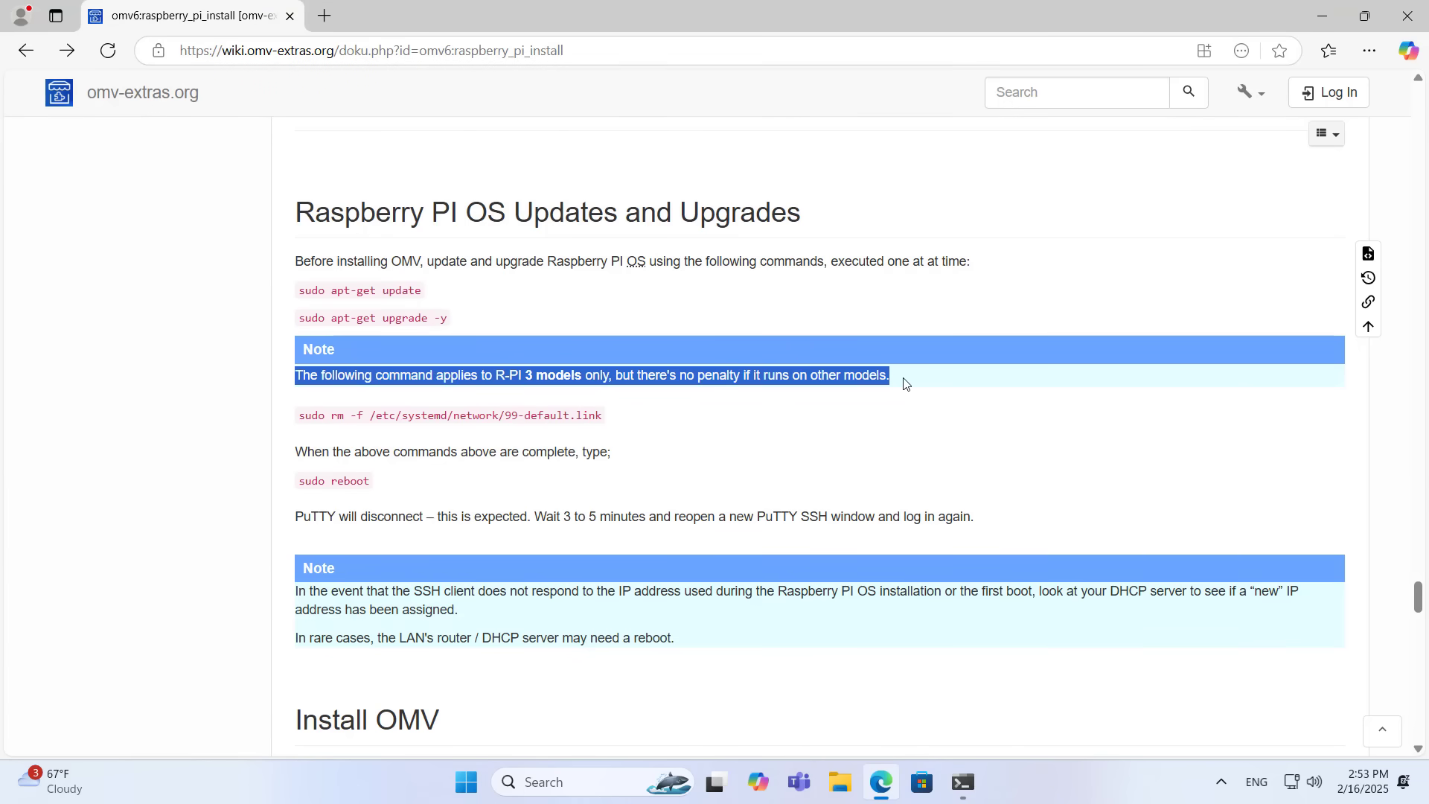
click(741, 466)
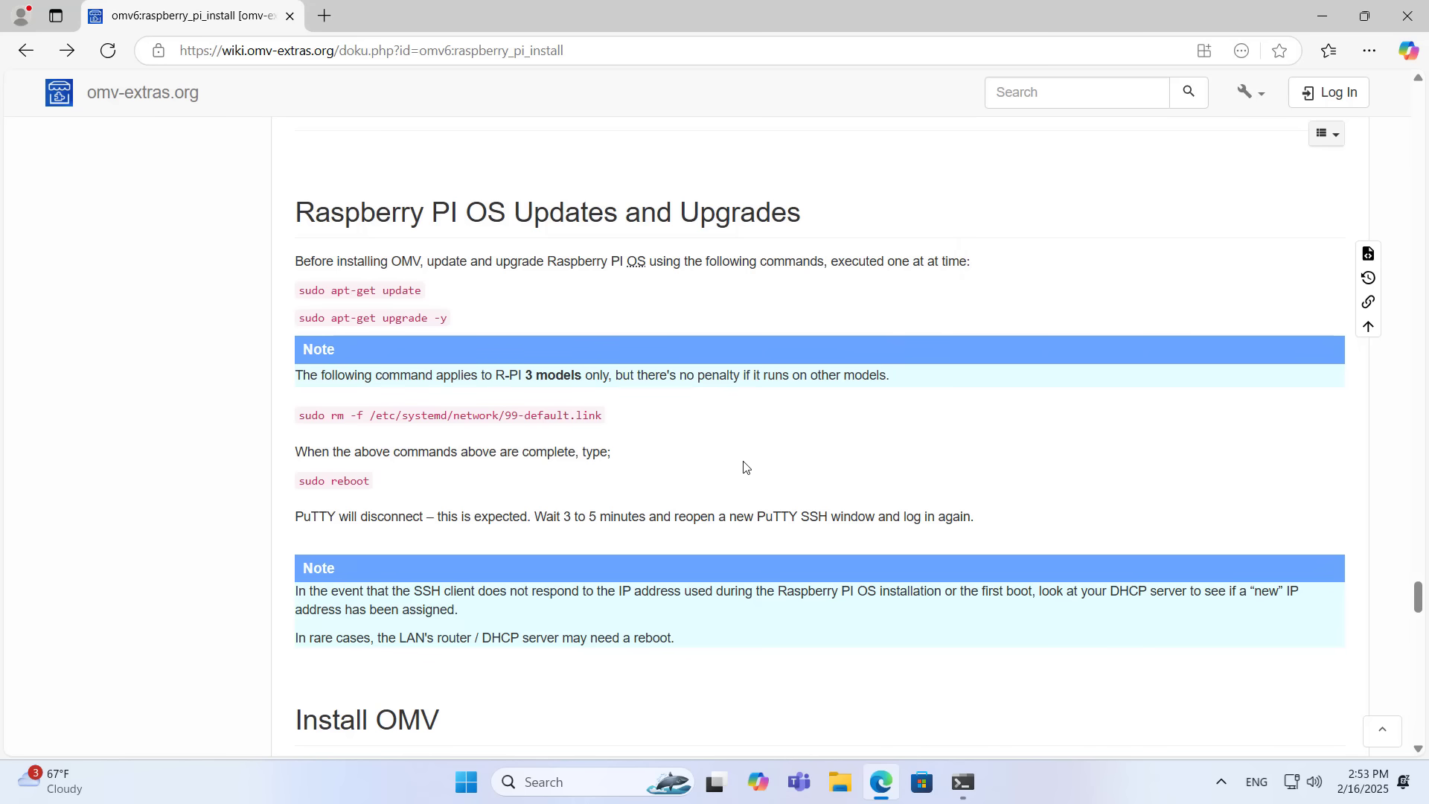
scroll(744, 466, down, 5)
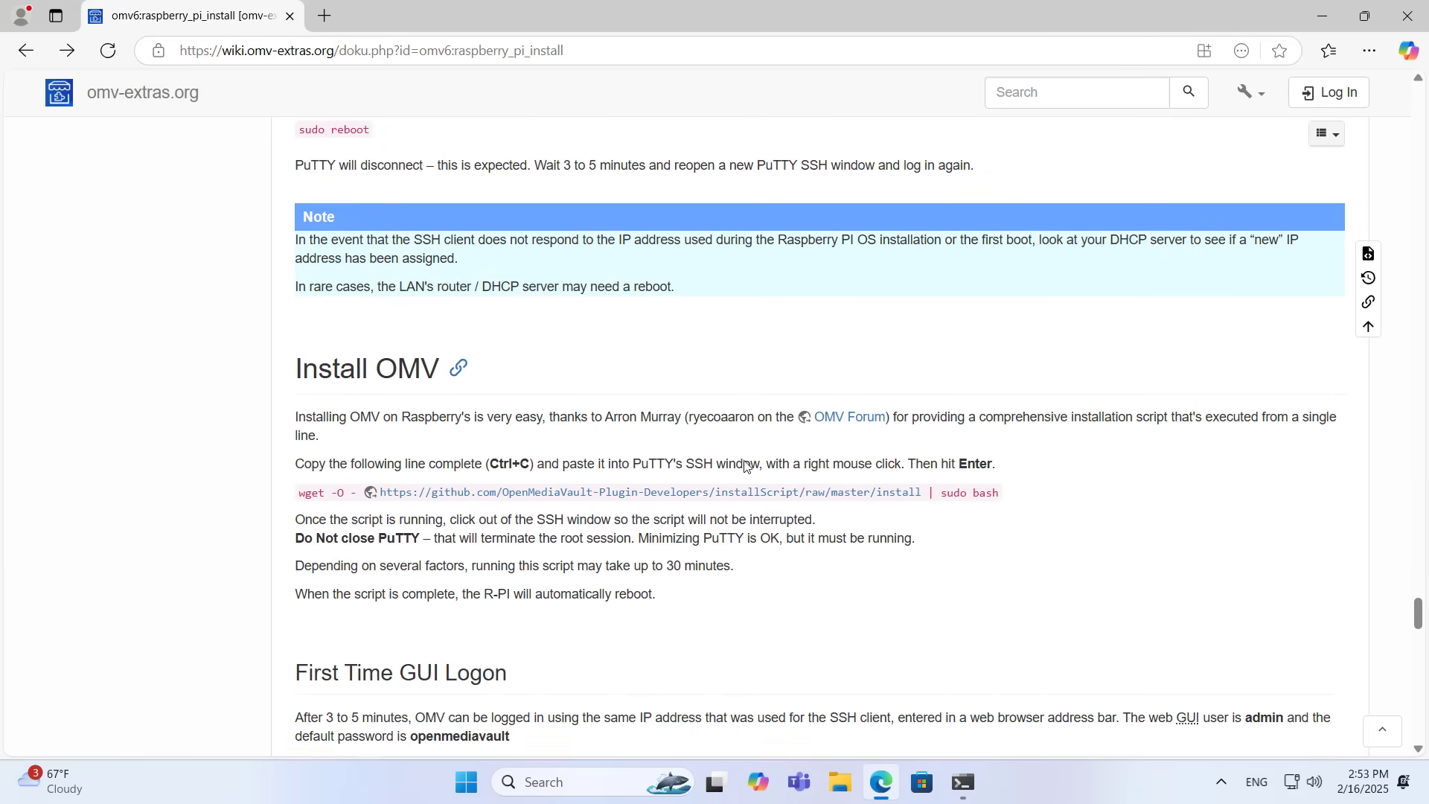
drag(296, 346, 440, 348)
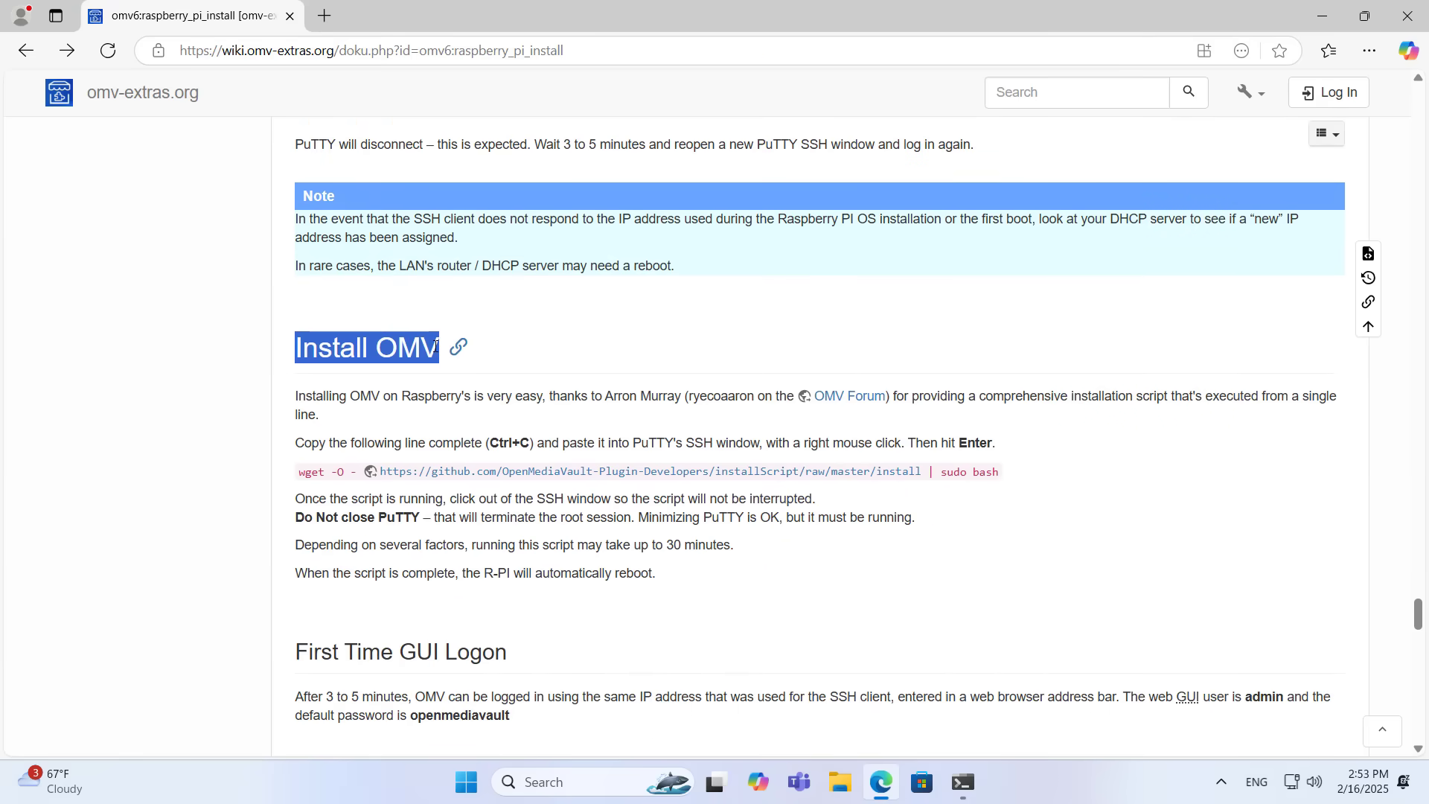
click(267, 449)
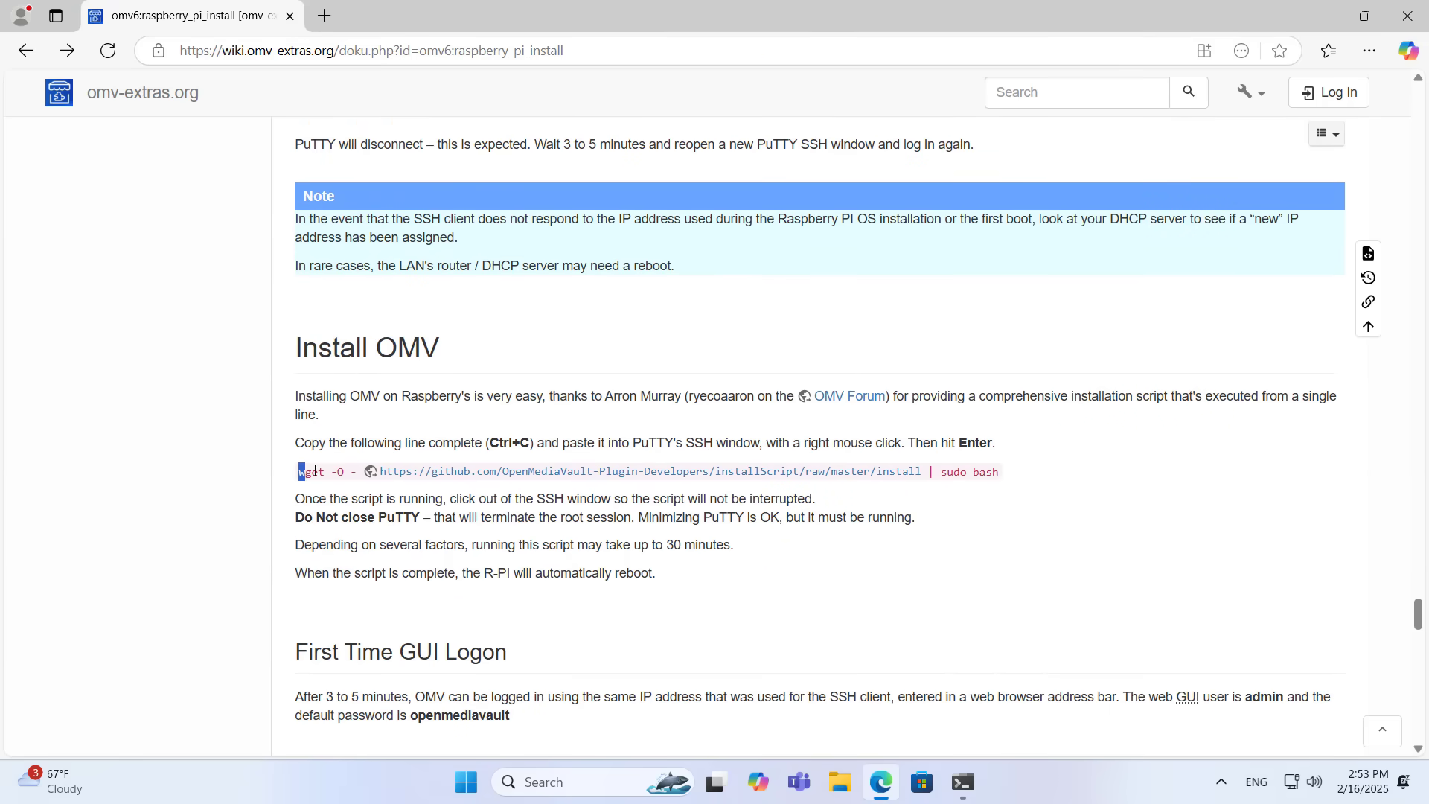
drag(315, 471, 1001, 477)
click(1033, 410)
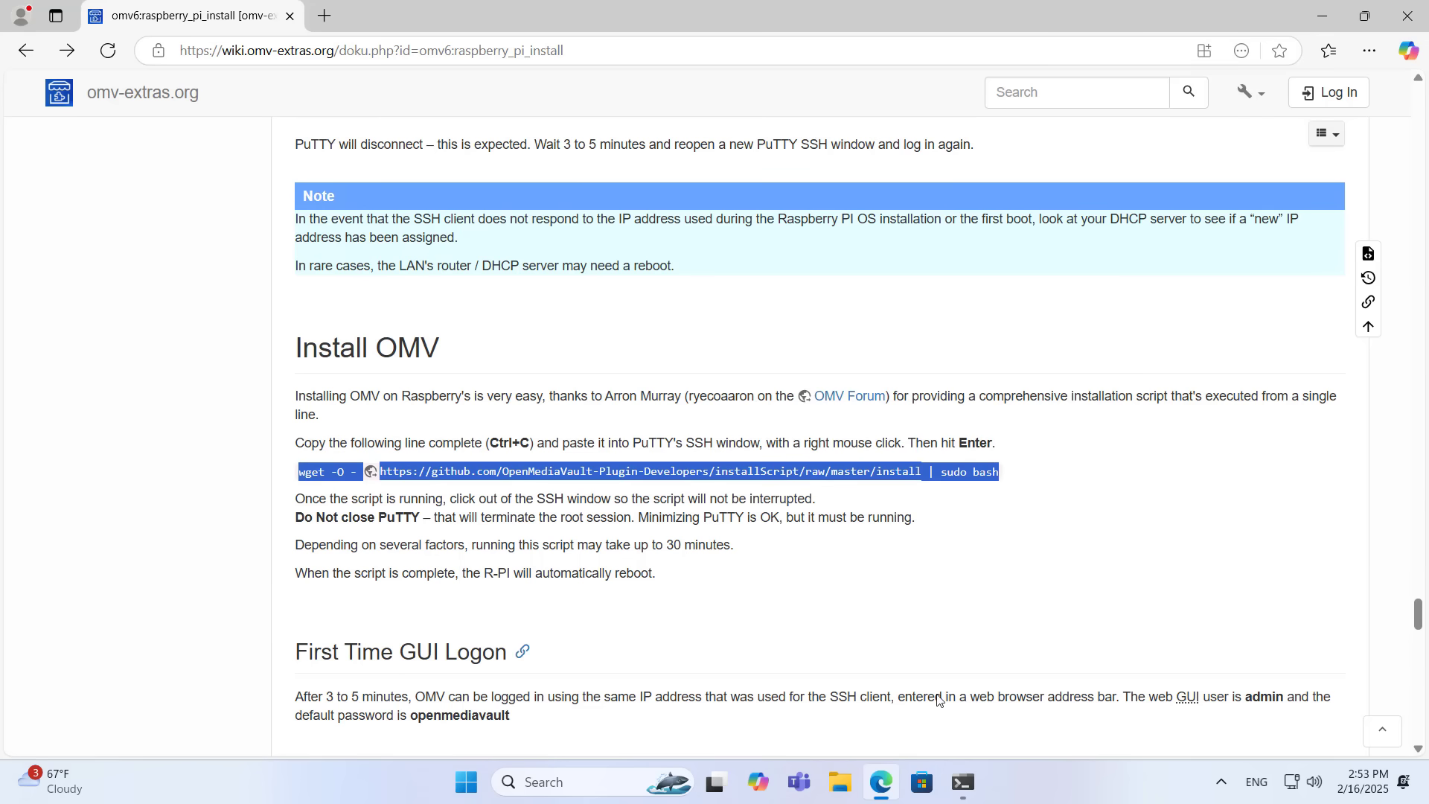
click(963, 781)
right_click(400, 251)
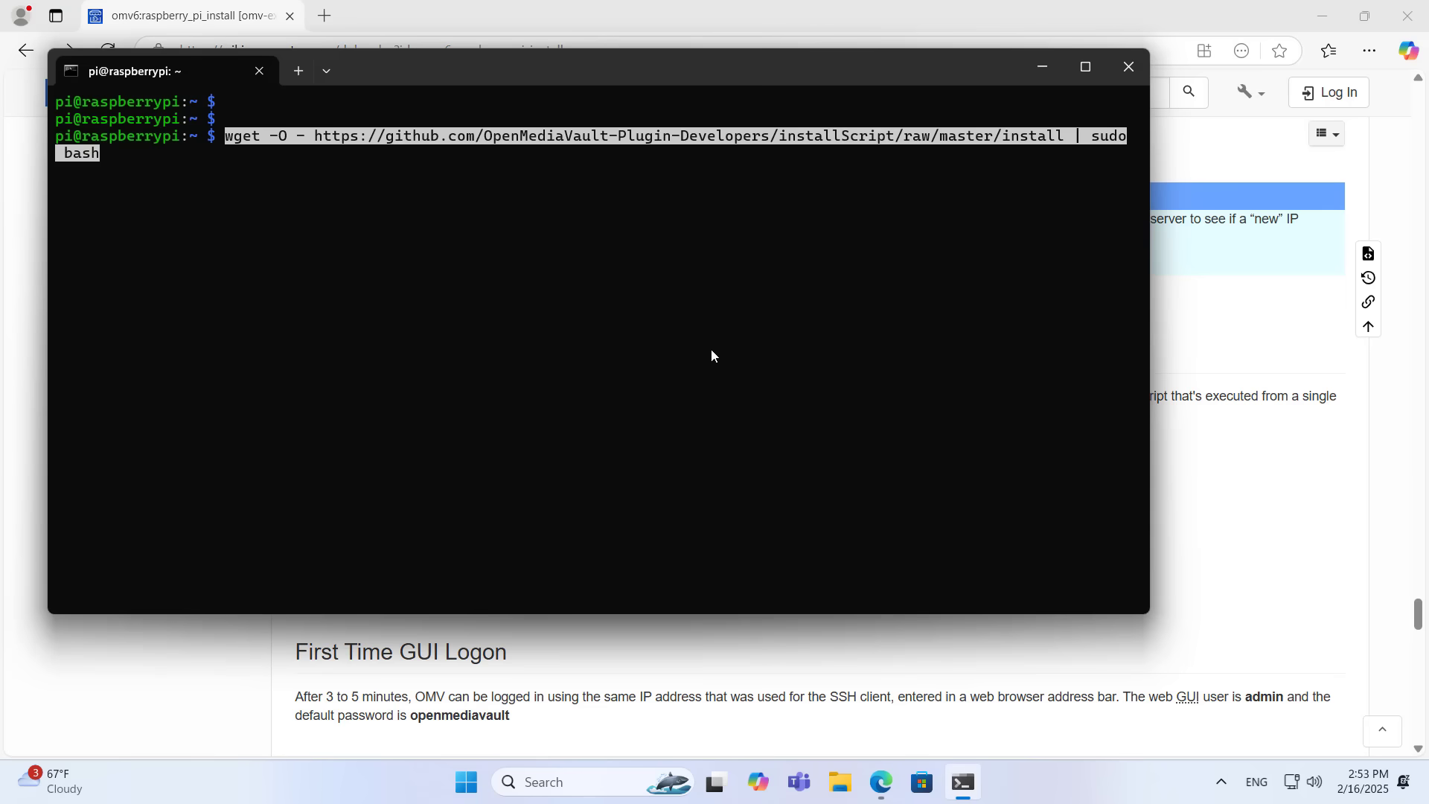
Step: Run the pasted OMV install script until the Pi reboots and the SSH connection closes
key(Right)
key(Return)
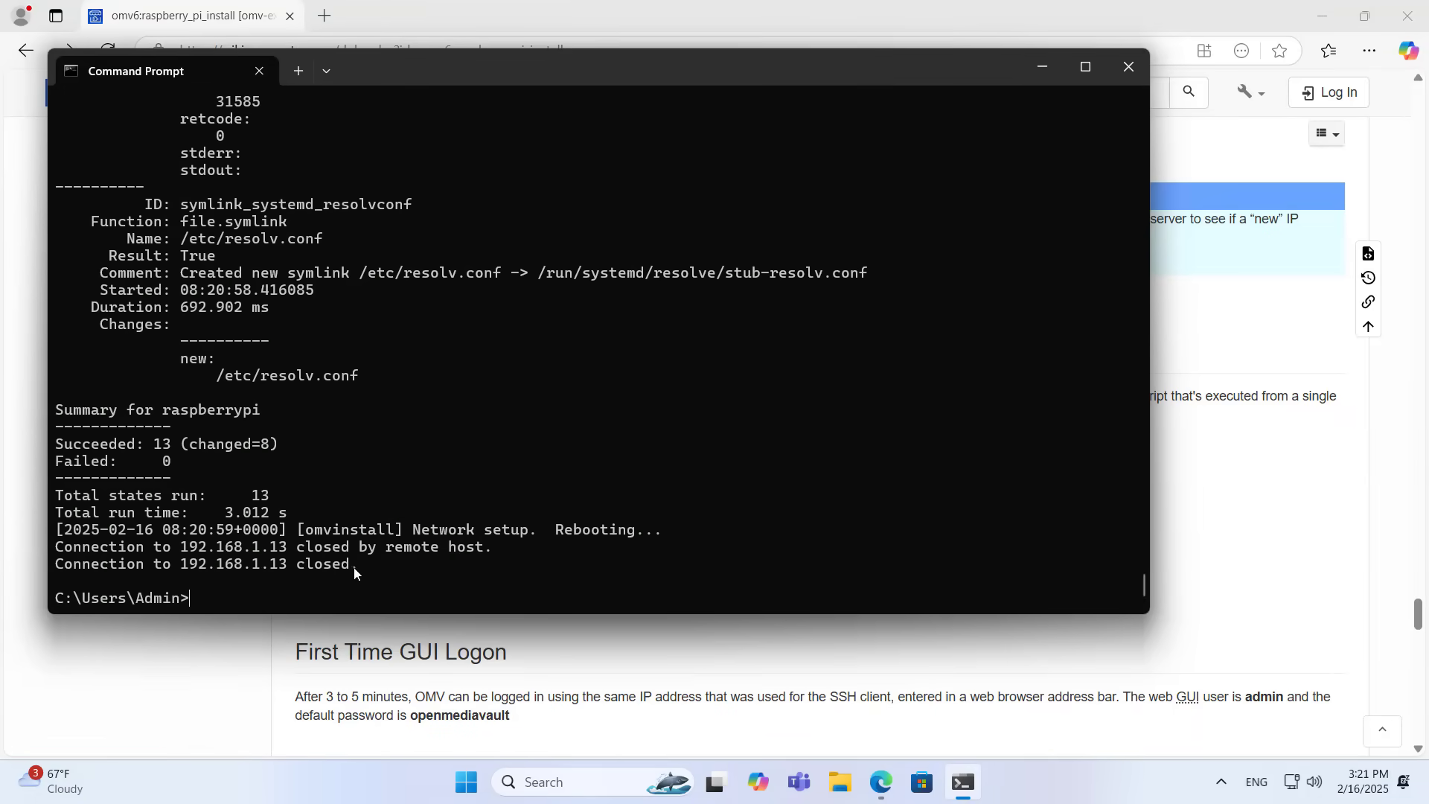
drag(351, 565, 65, 566)
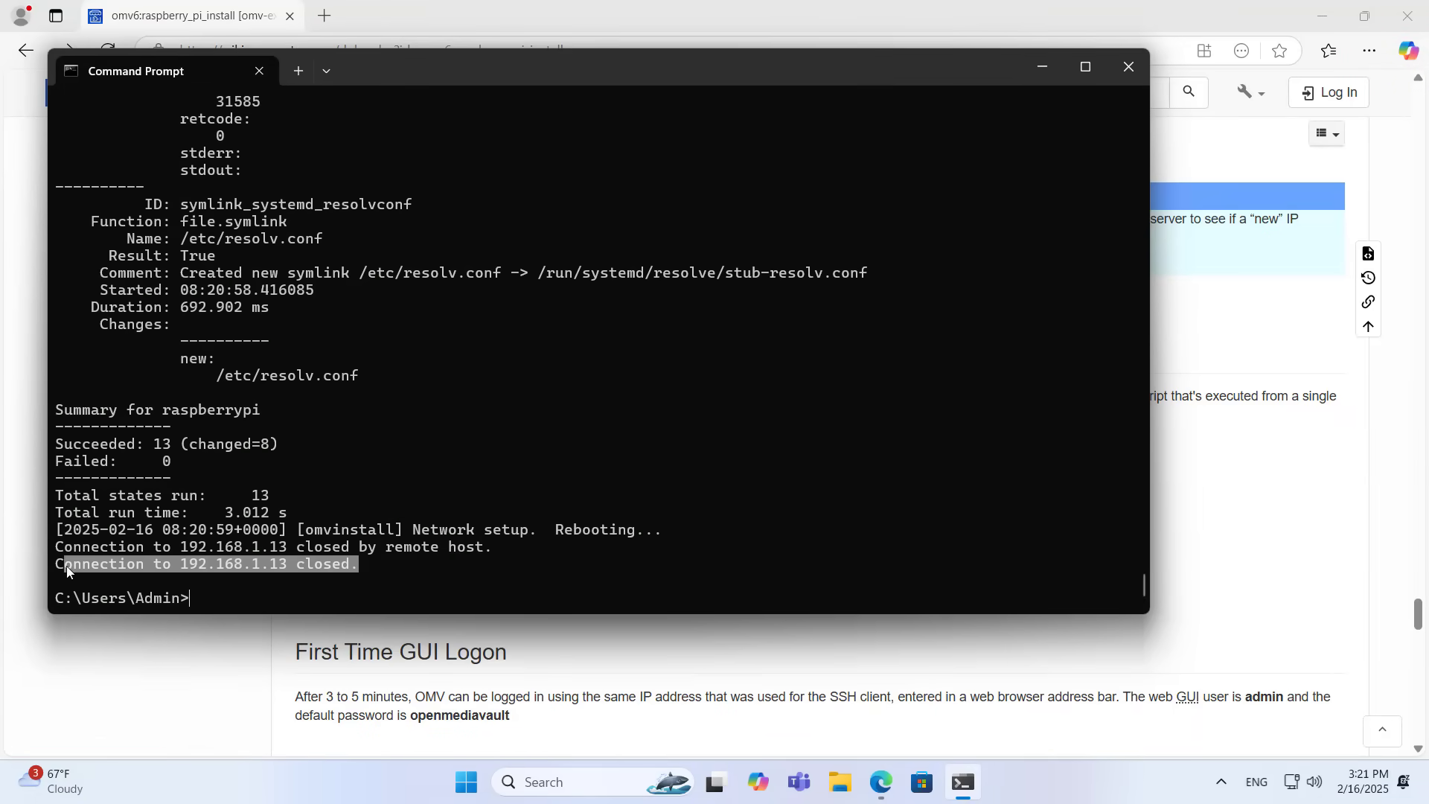
click(1040, 68)
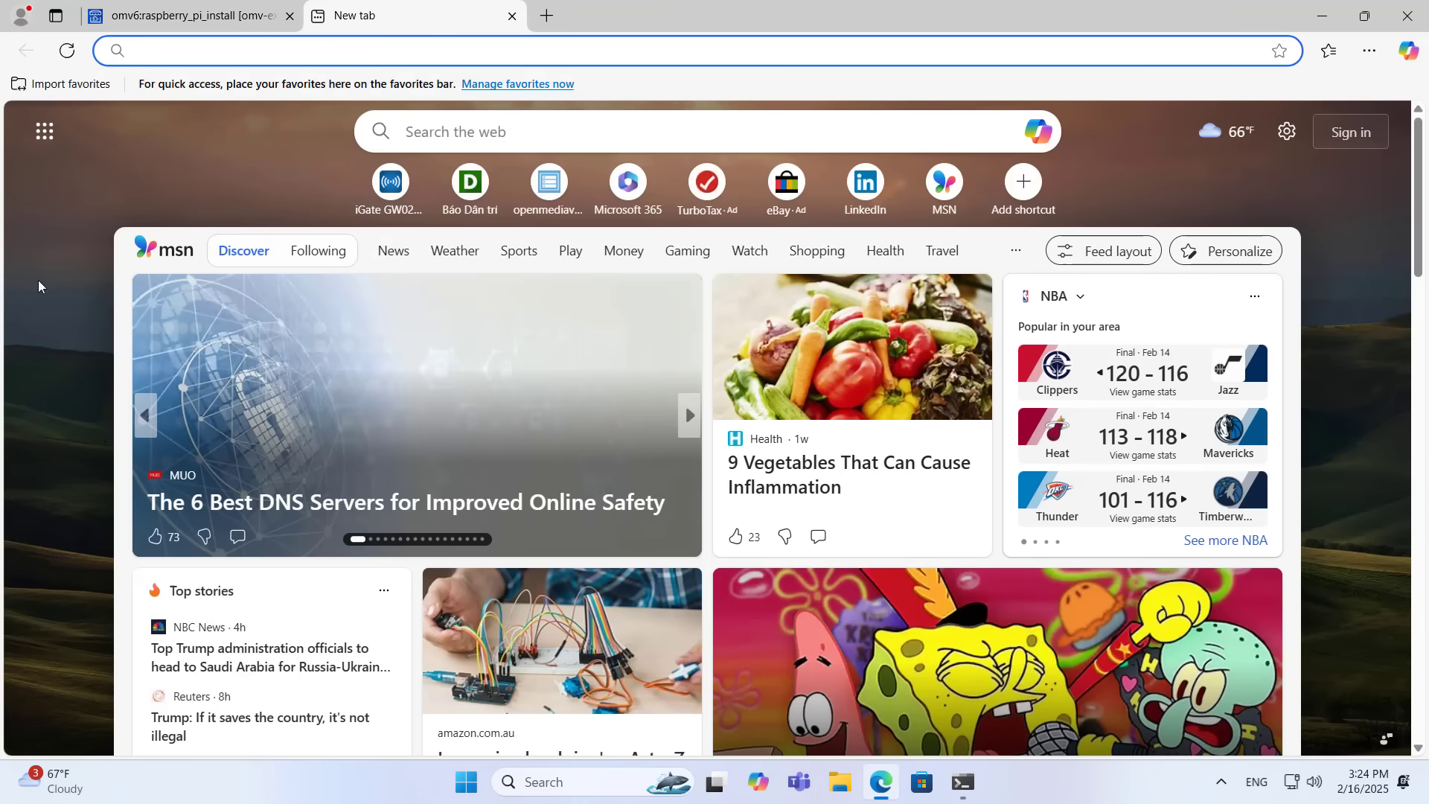
Step: Load the openmediavault web interface at 192.168.1.13
text(192.168.1.1)
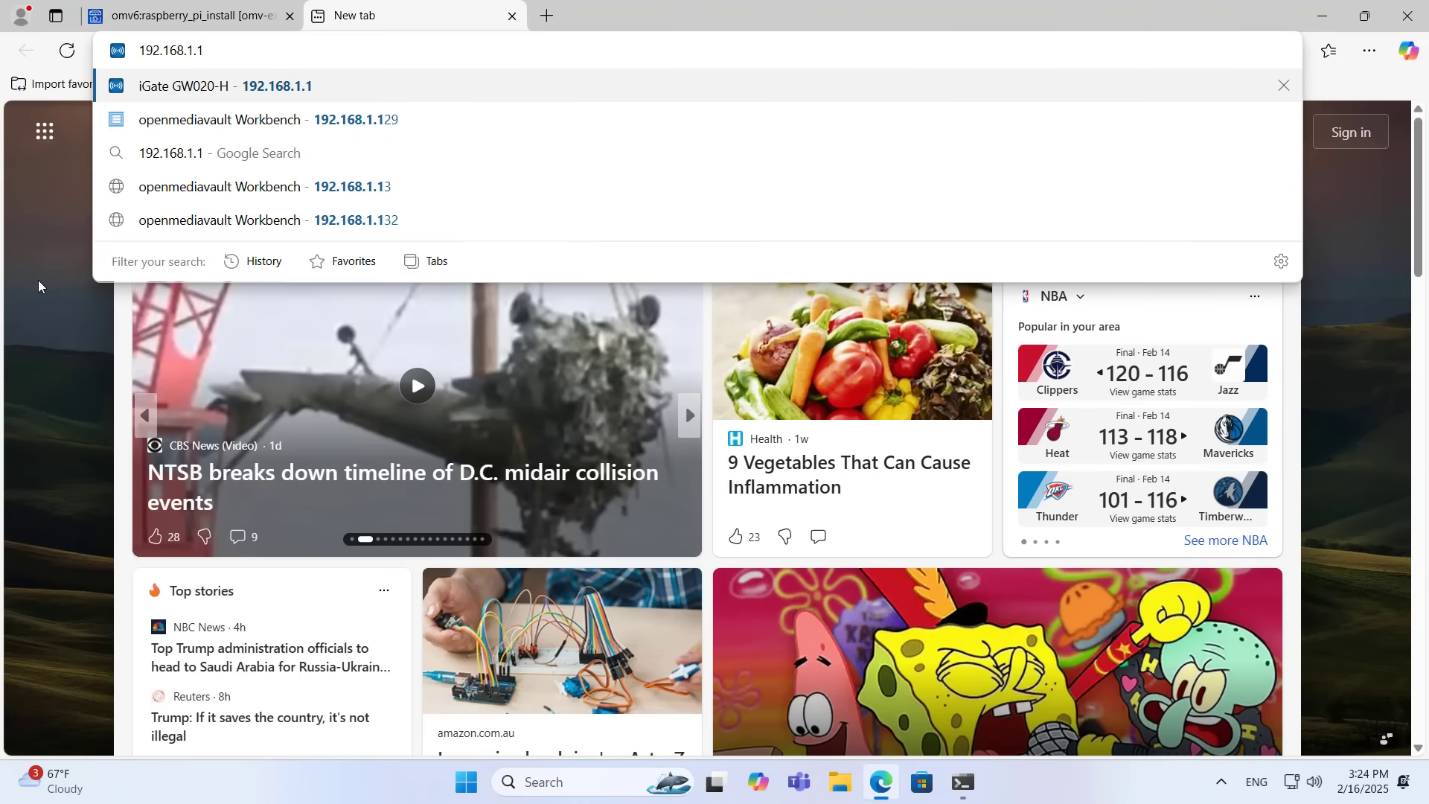
text(3)
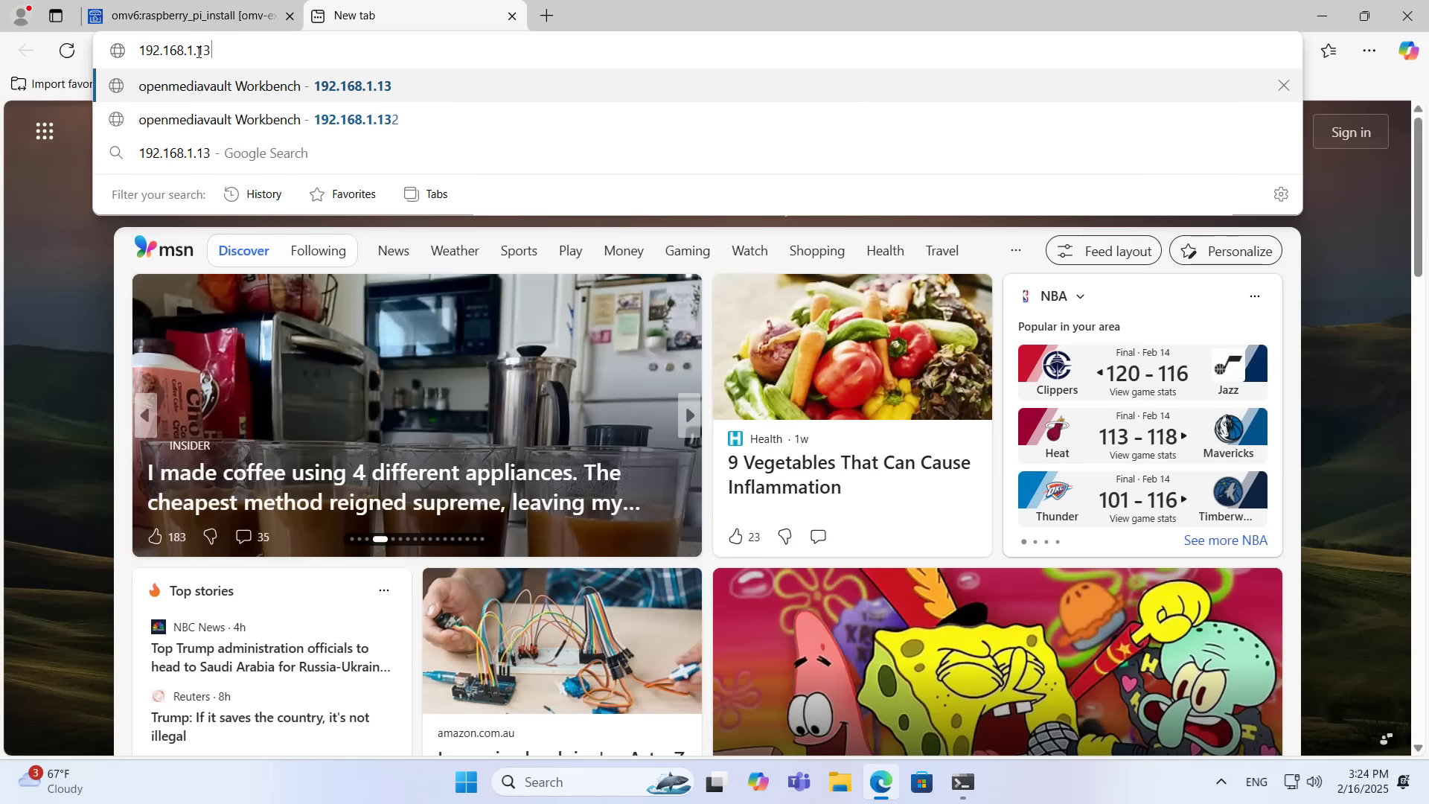
drag(235, 45, 137, 50)
key(Return)
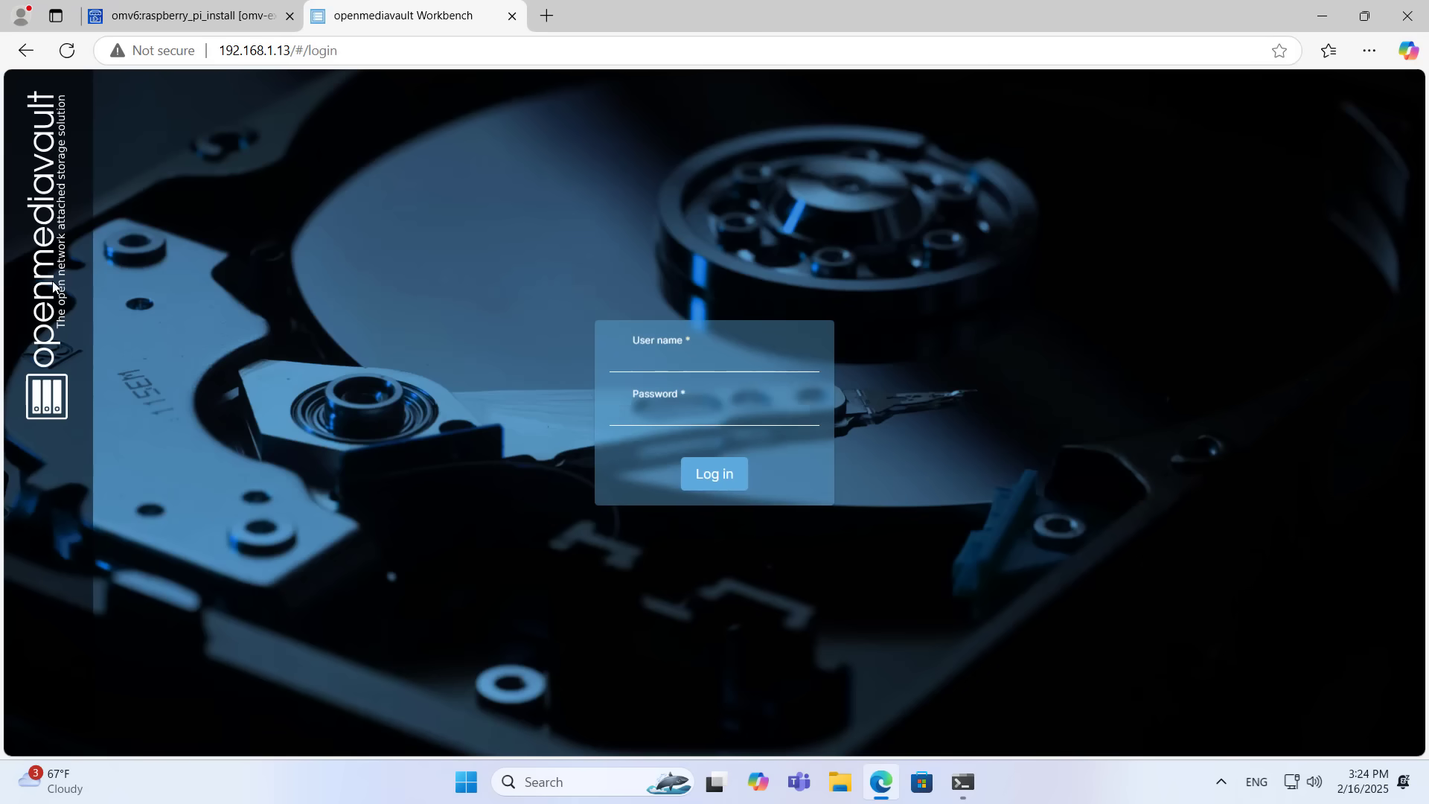
Step: Log in as admin with the default password, revealing it to check before submitting
text(admin)
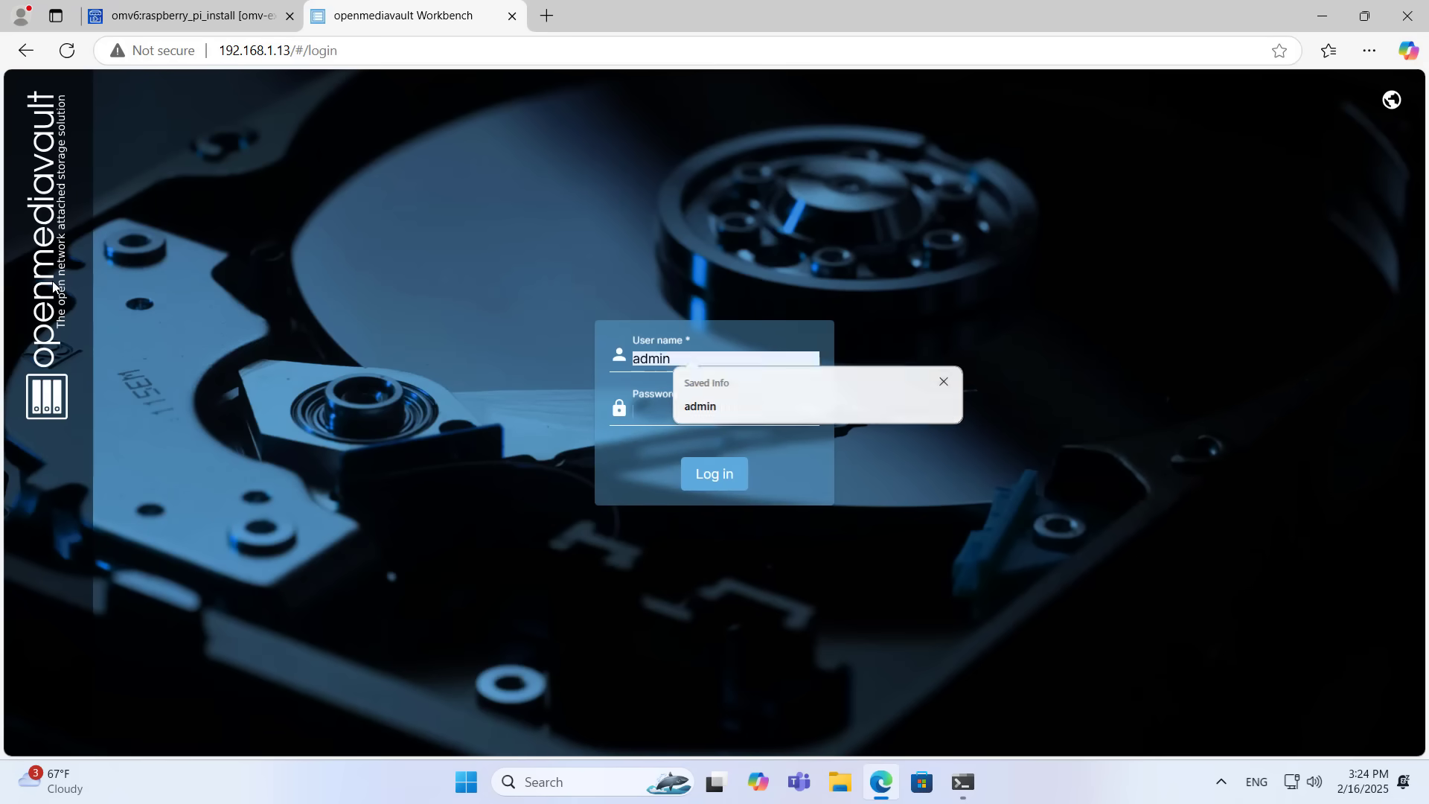
key(Tab)
text(•)
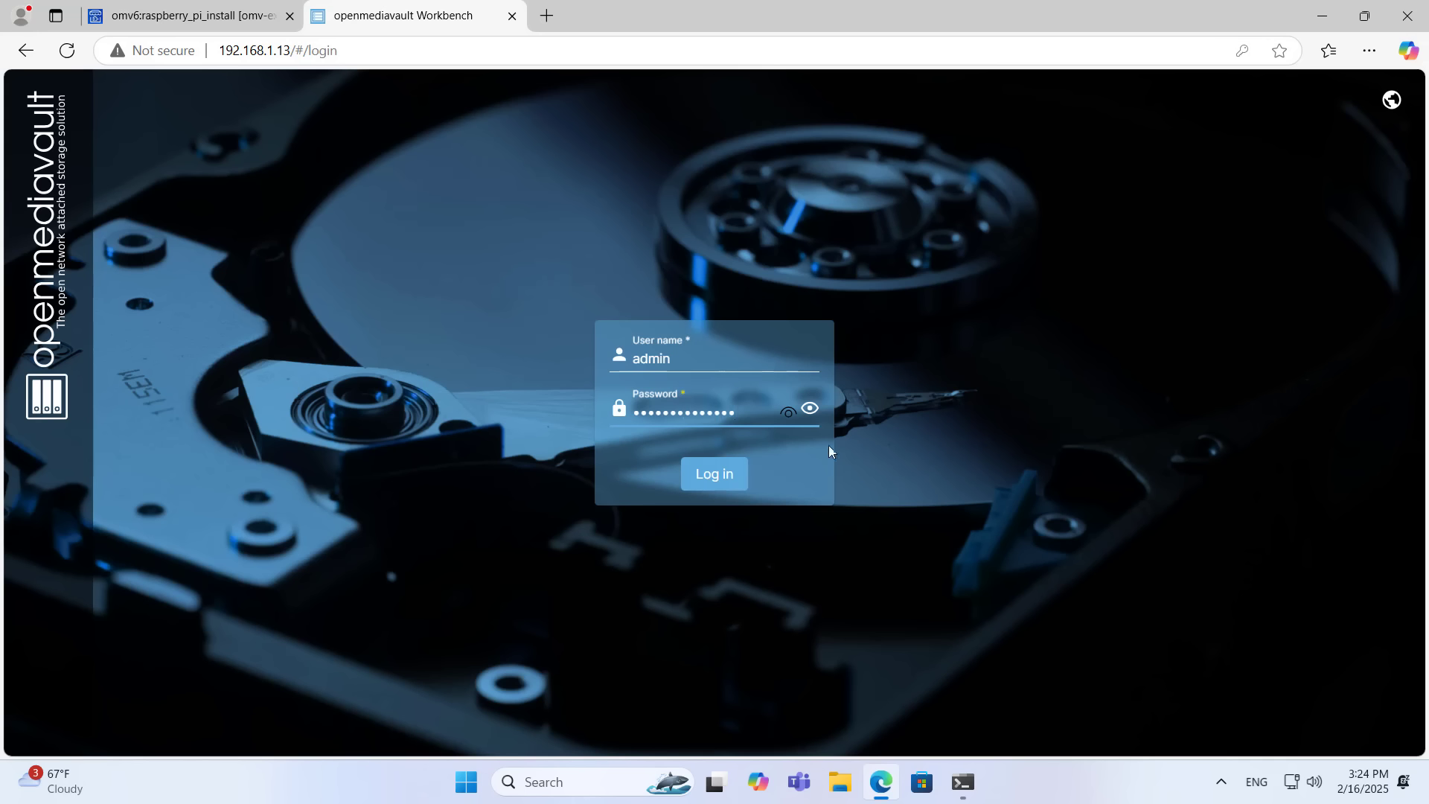
click(786, 415)
drag(707, 414, 623, 413)
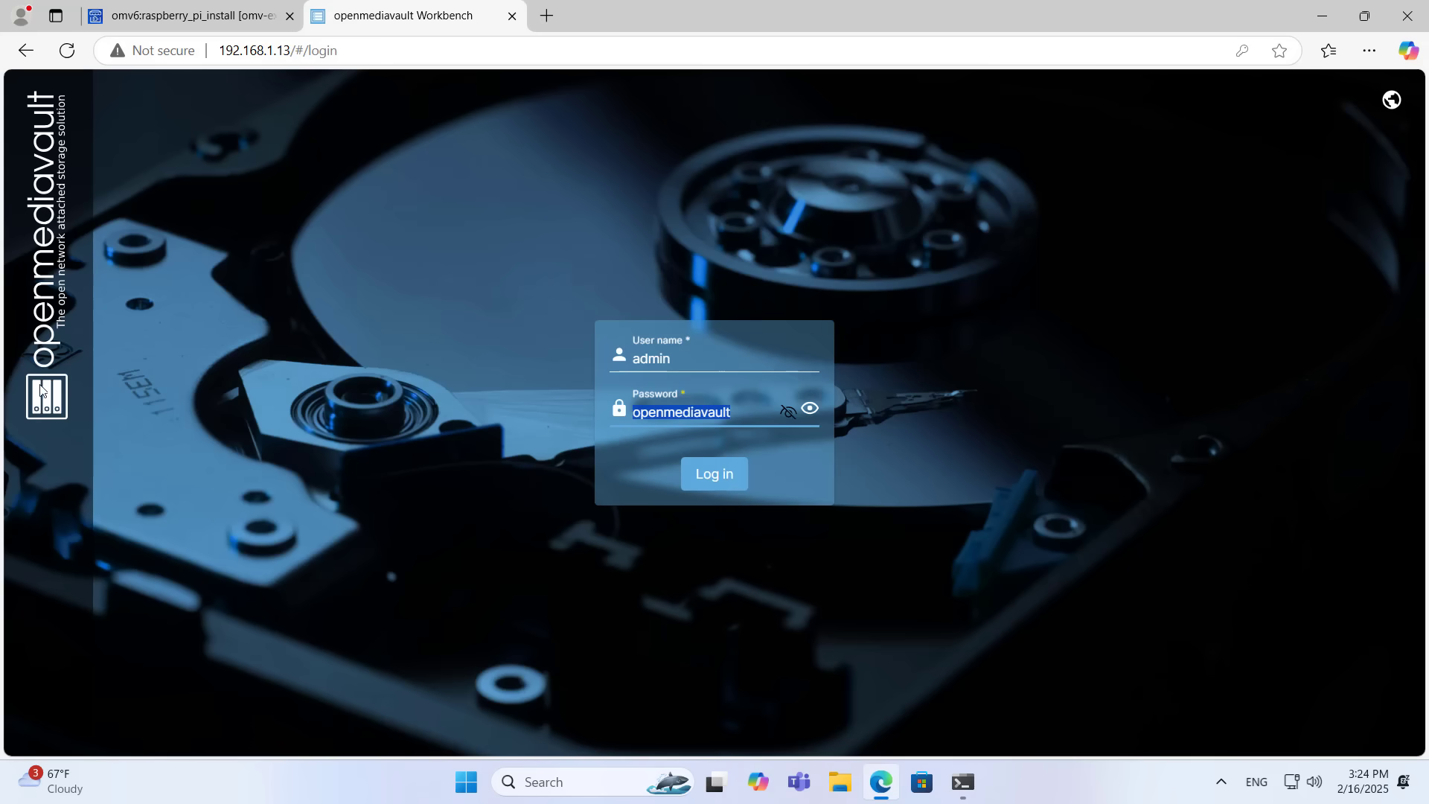
click(716, 485)
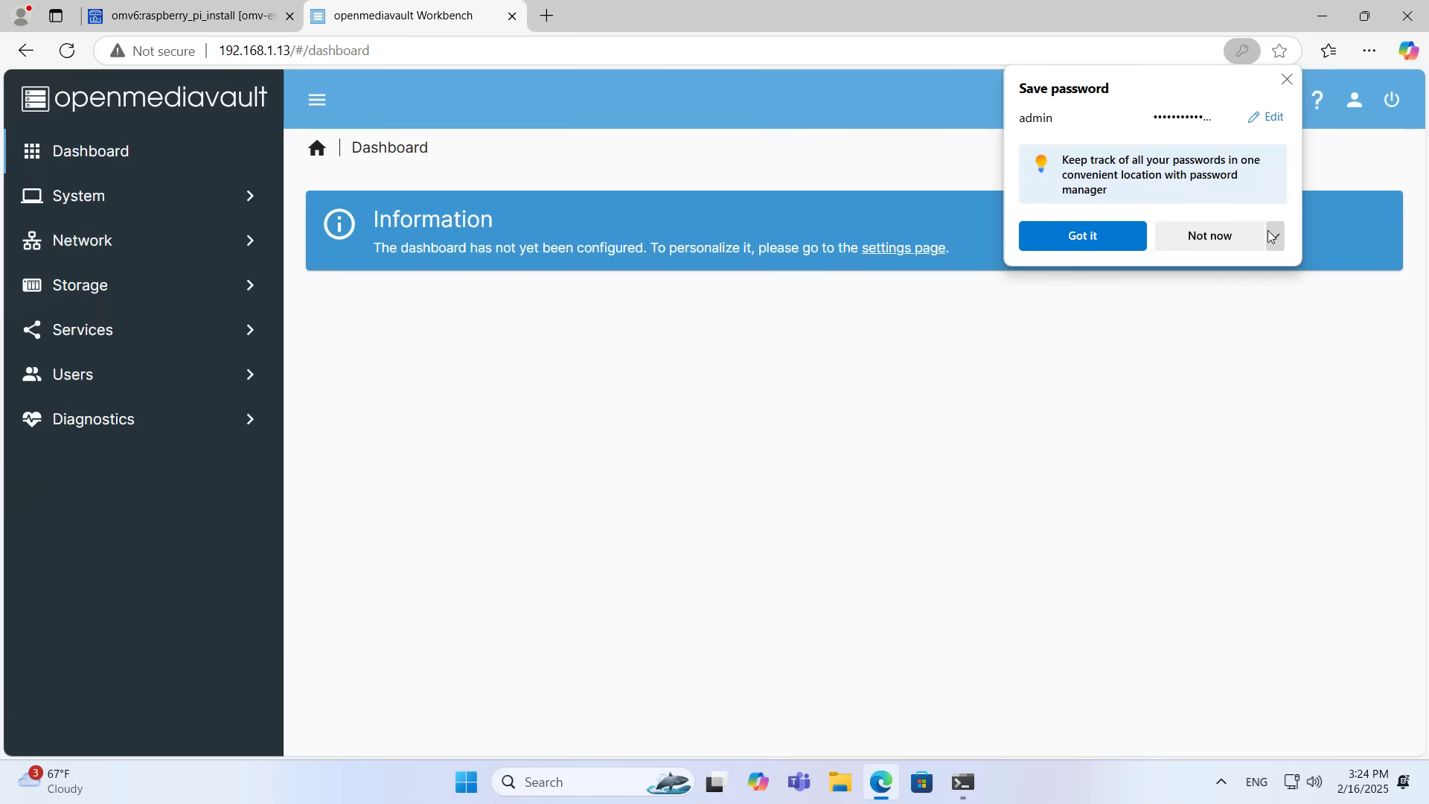
Step: Decline saving the password for this site with Never save
click(1271, 236)
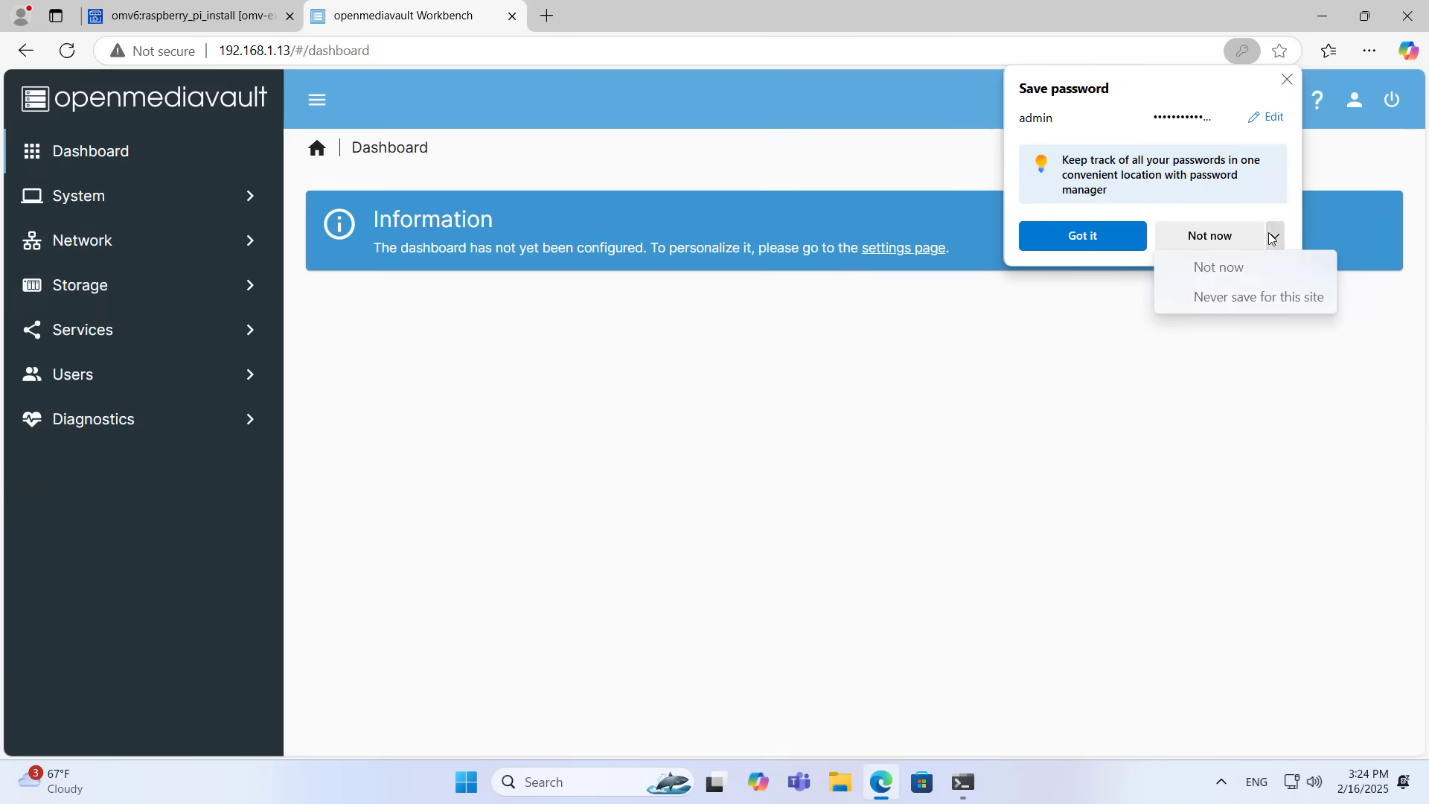
click(1258, 296)
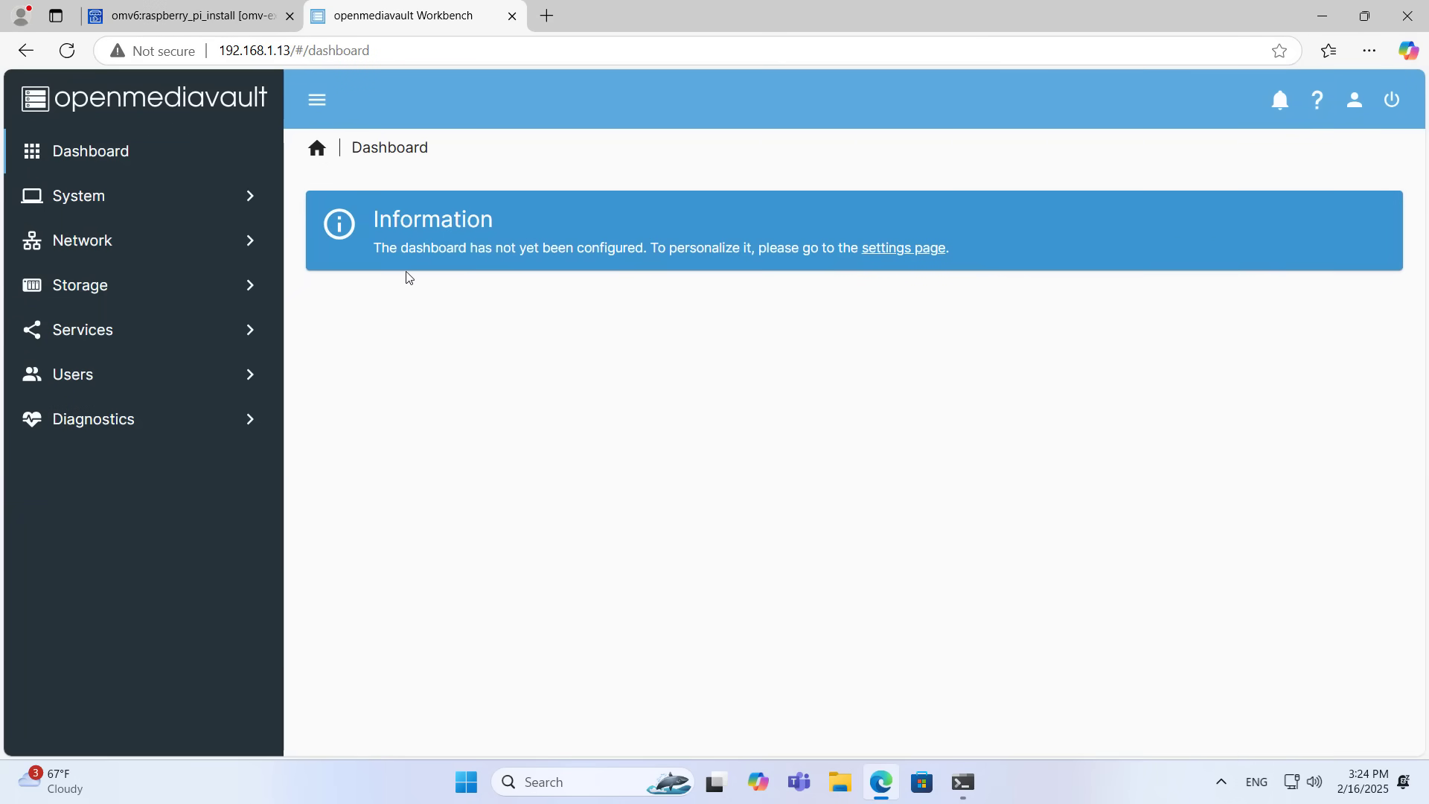
Step: Enable all dashboard widgets on the settings page and save the selection
click(889, 247)
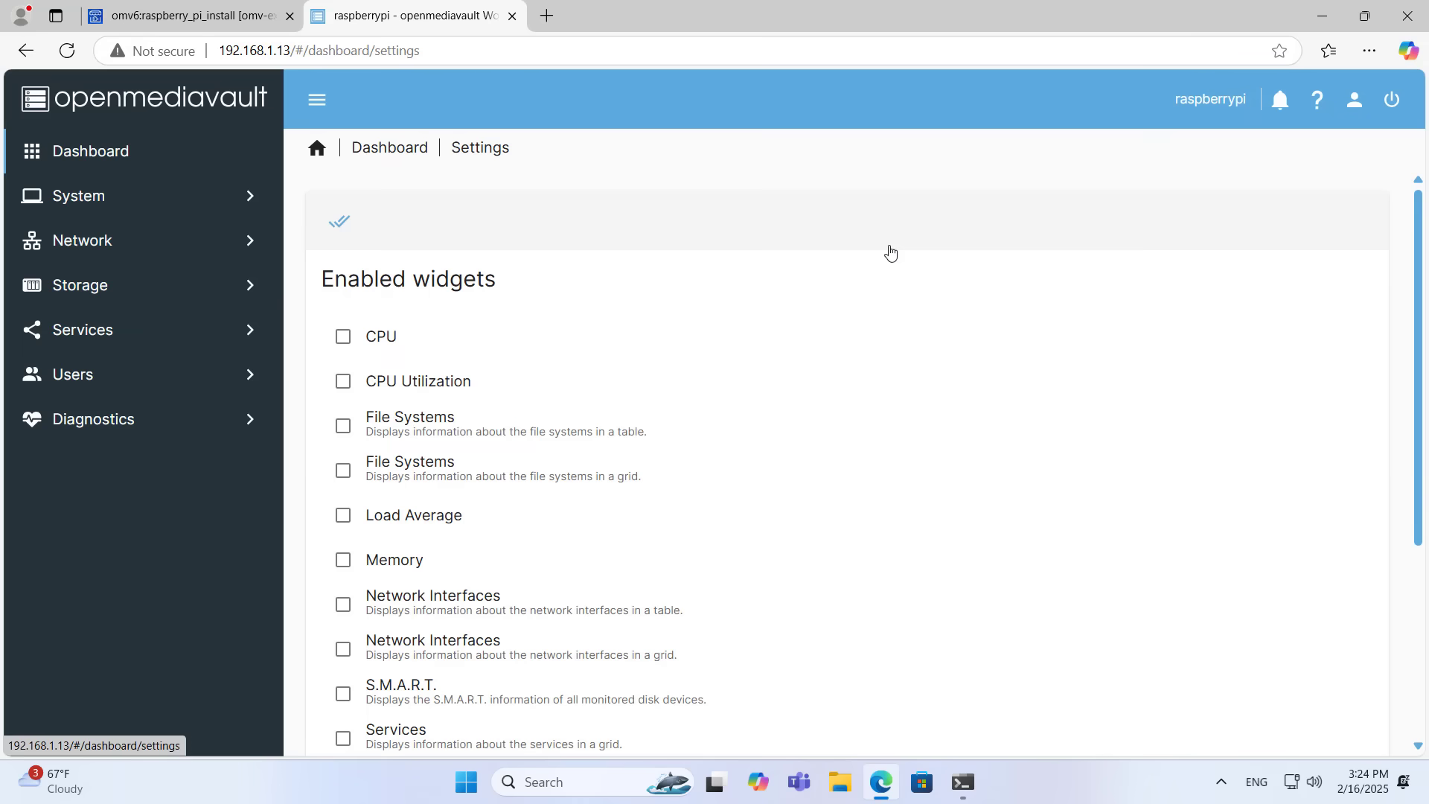
click(339, 221)
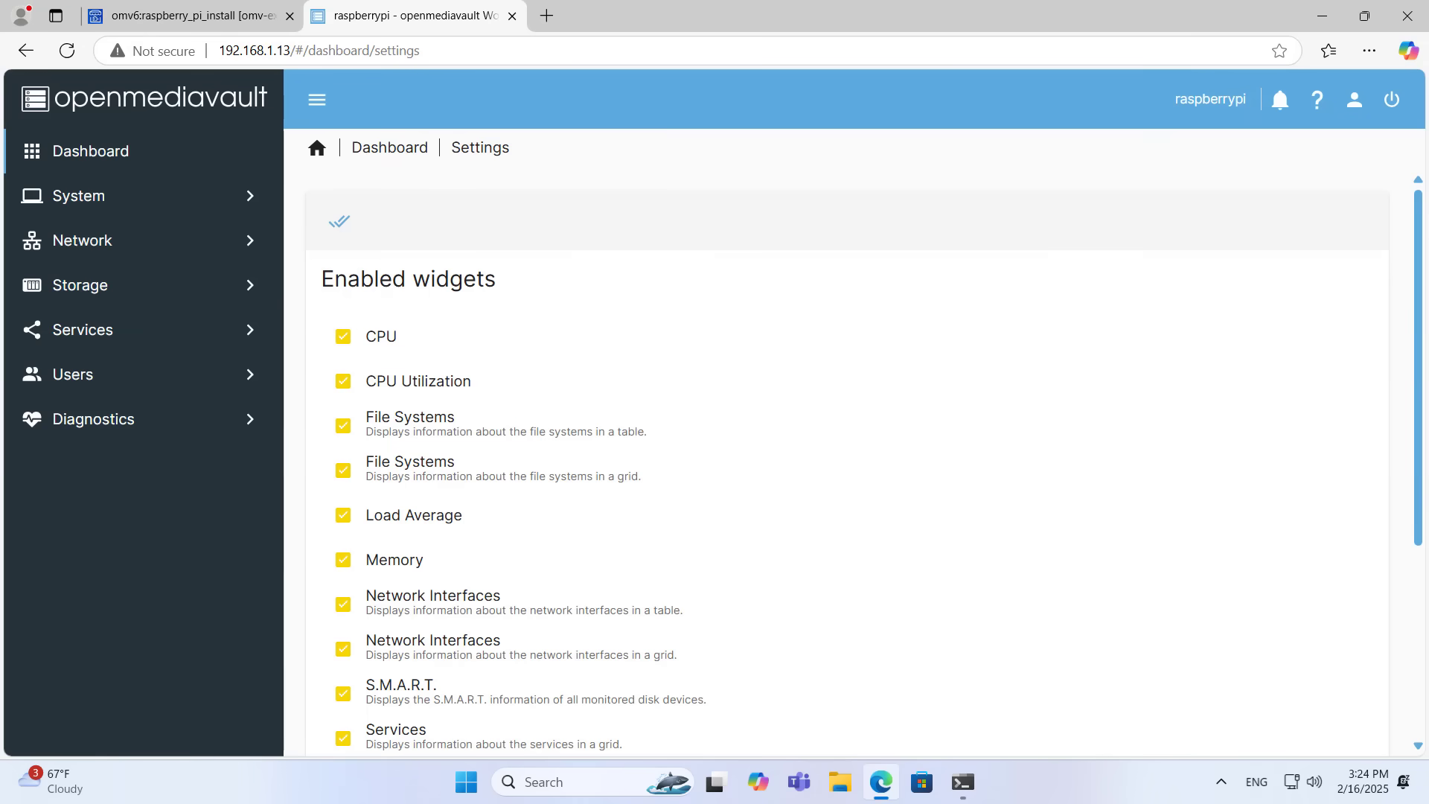
drag(1416, 316, 1427, 616)
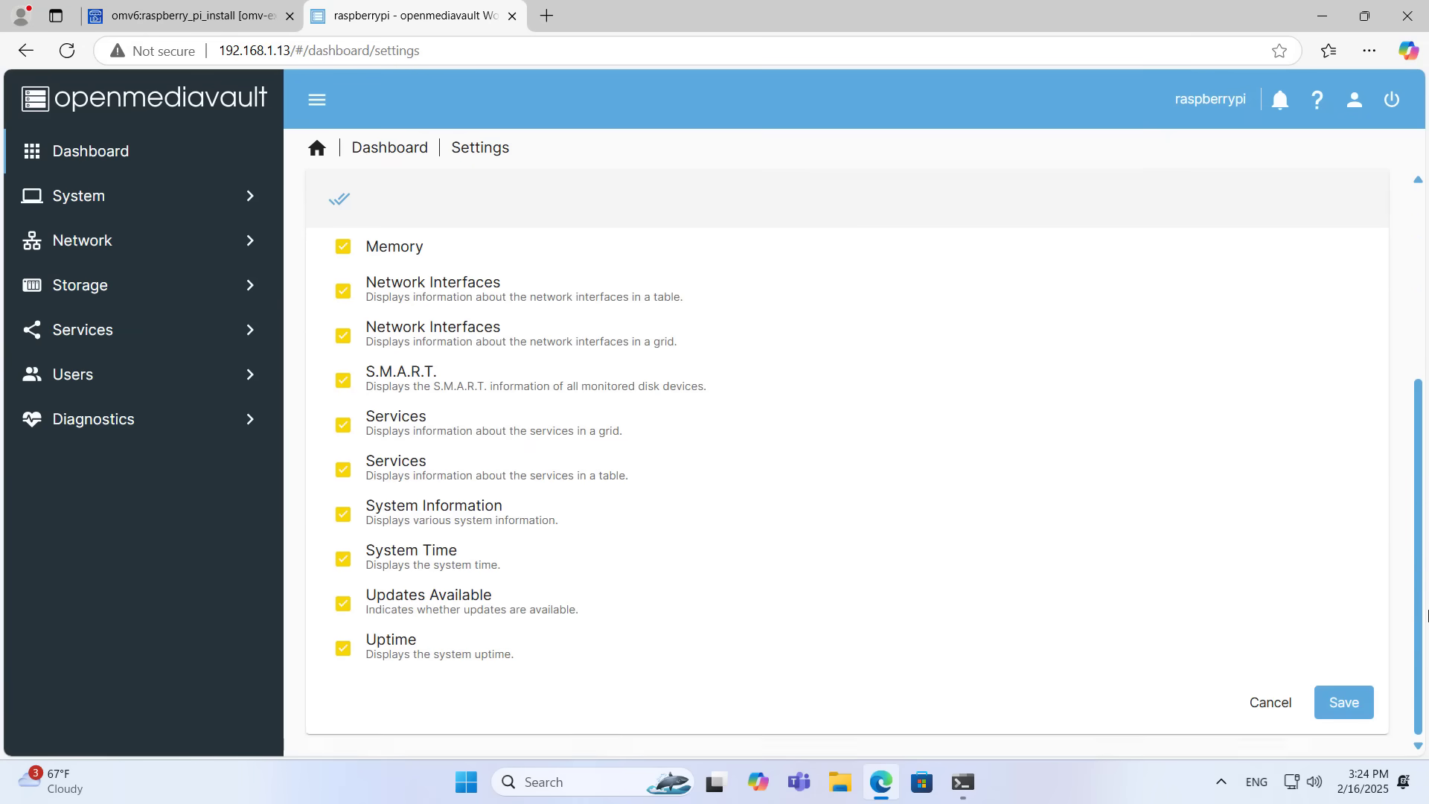
click(1344, 702)
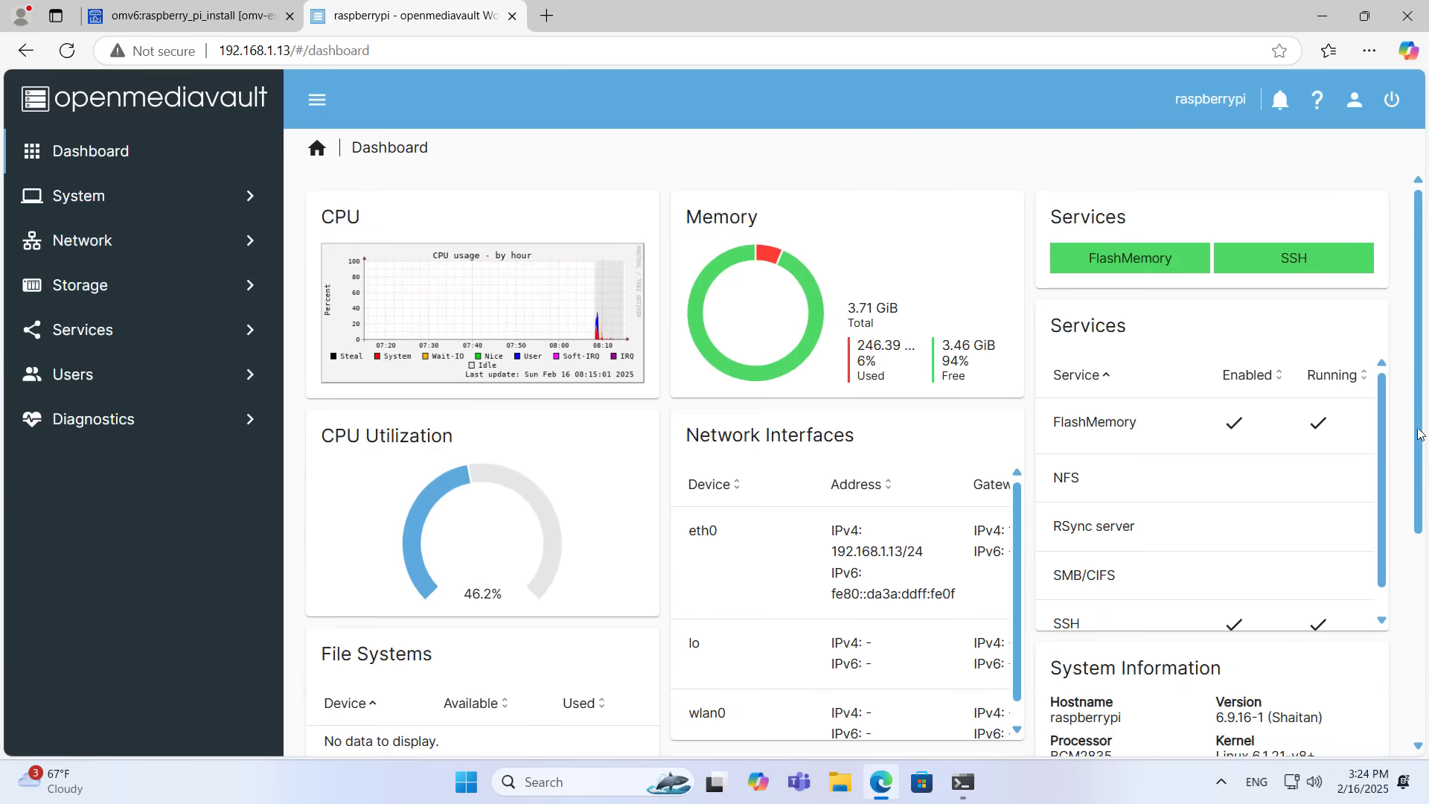
Step: Go to Storage › Disks and select the 14.84 GiB /dev/mmcblk0 disk
drag(1420, 434, 1422, 649)
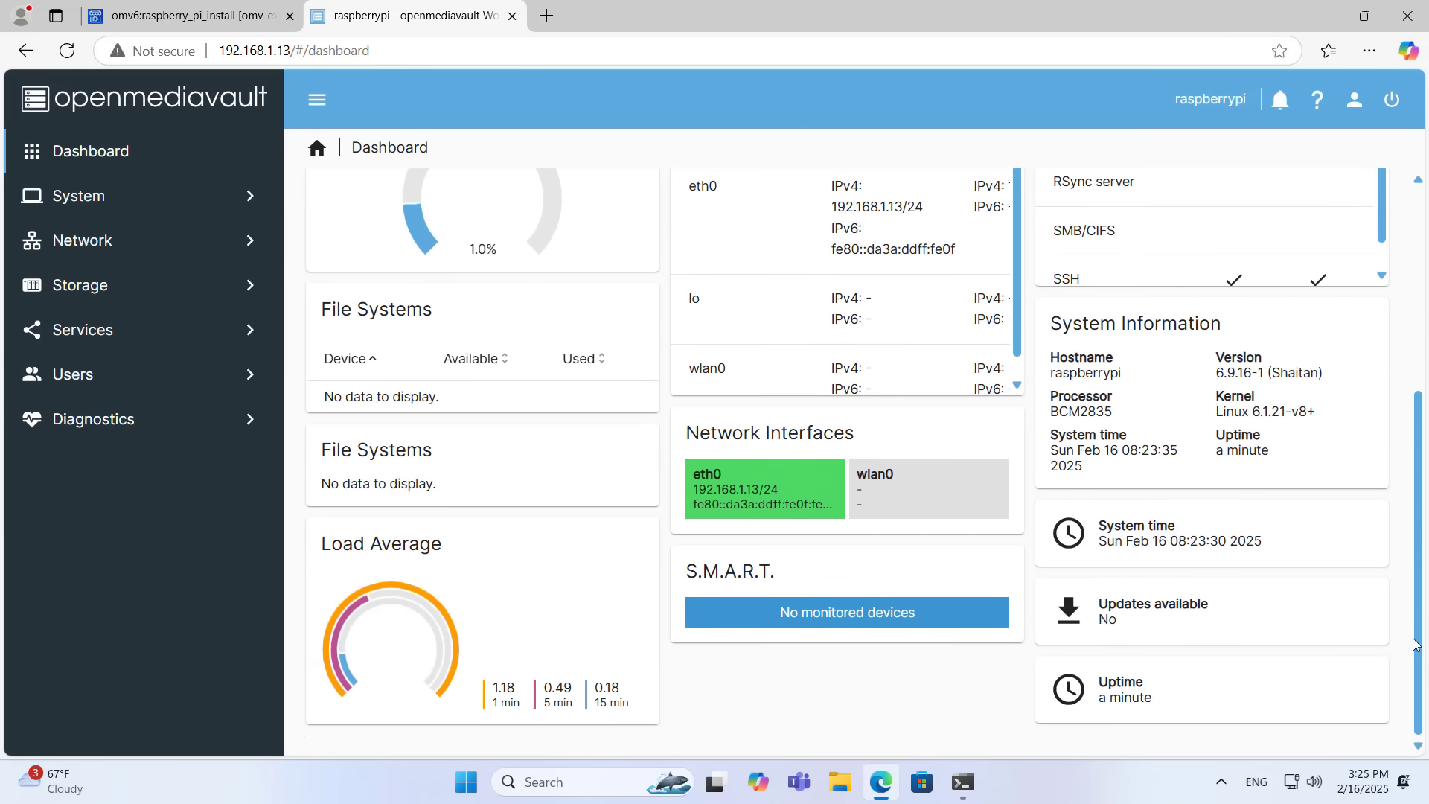
click(75, 290)
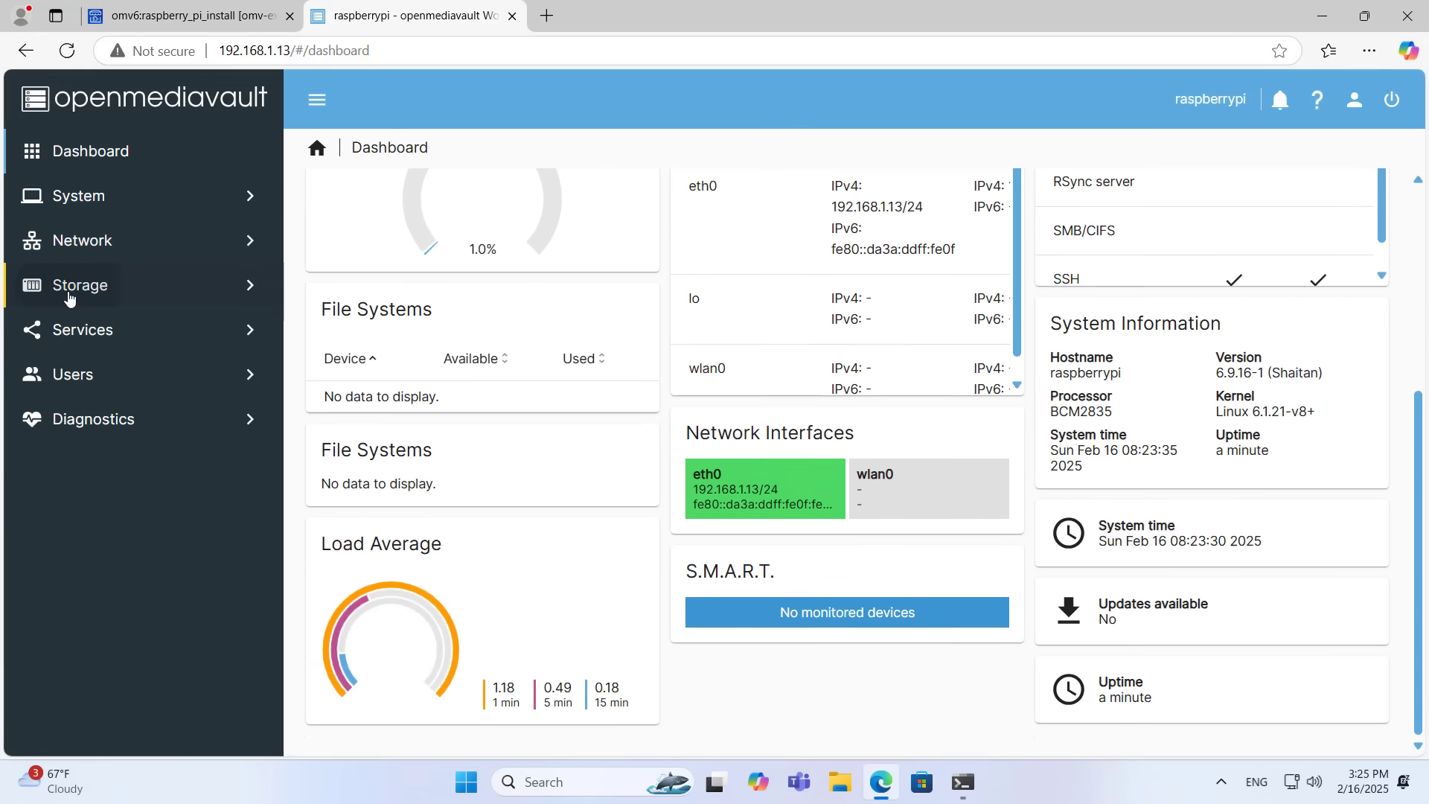
click(108, 335)
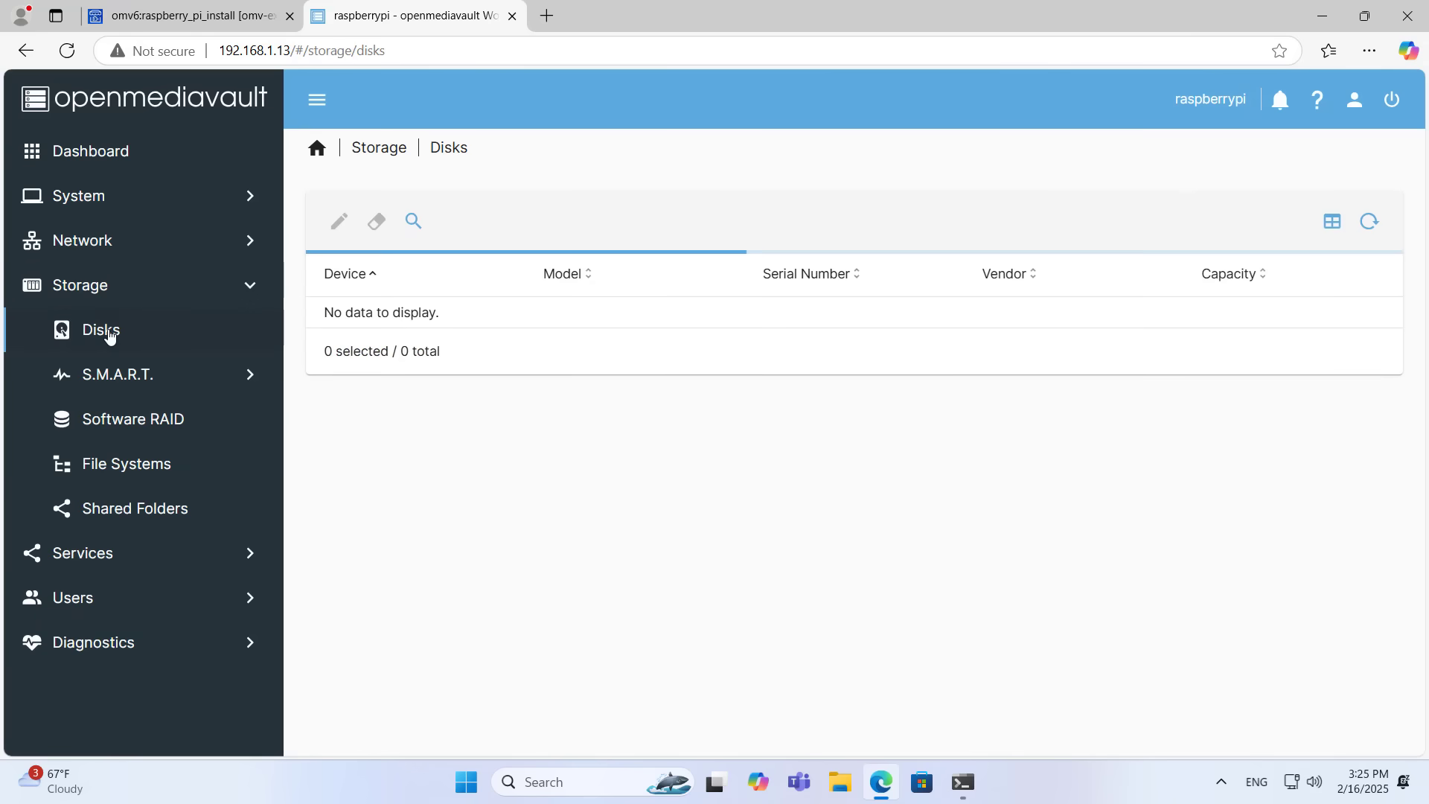
click(386, 335)
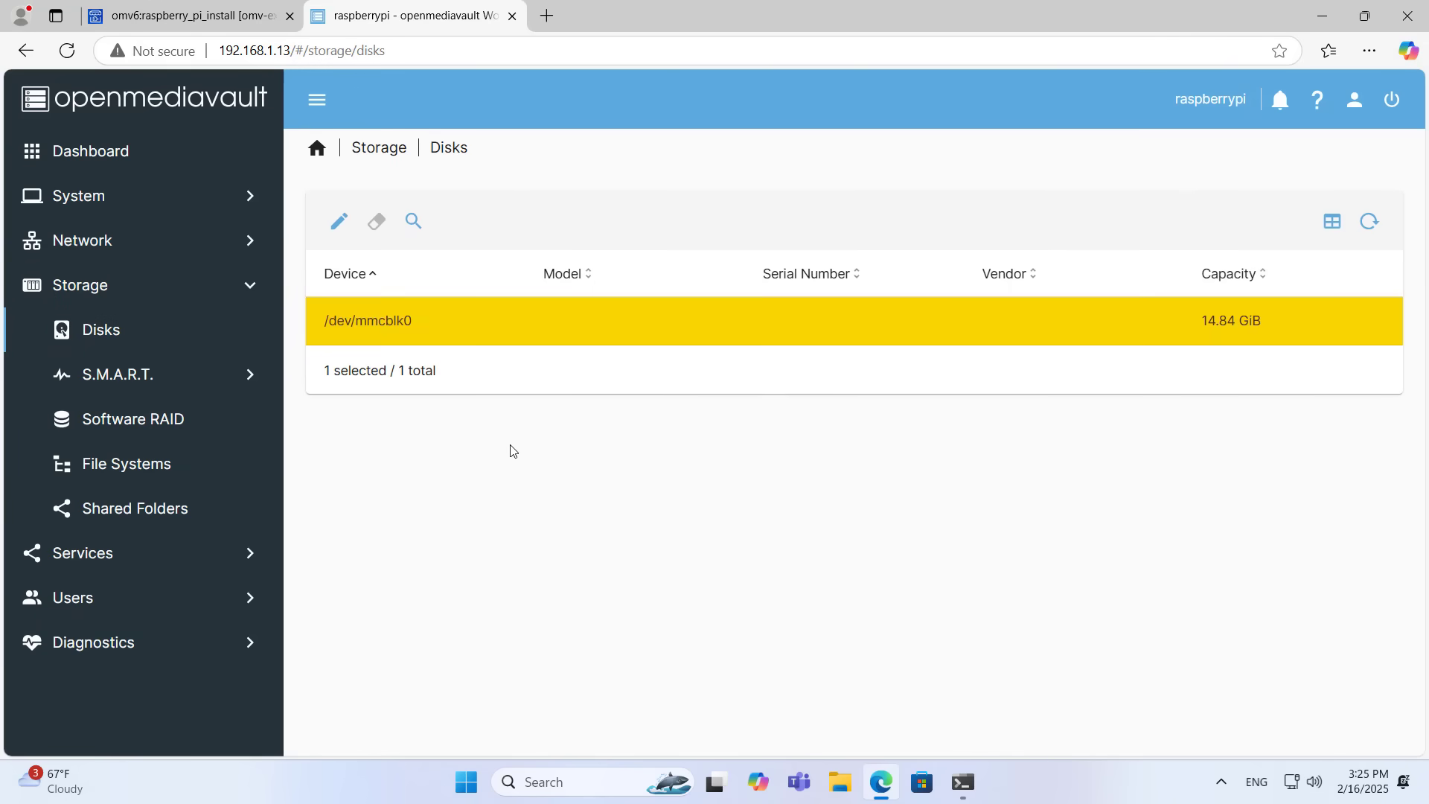
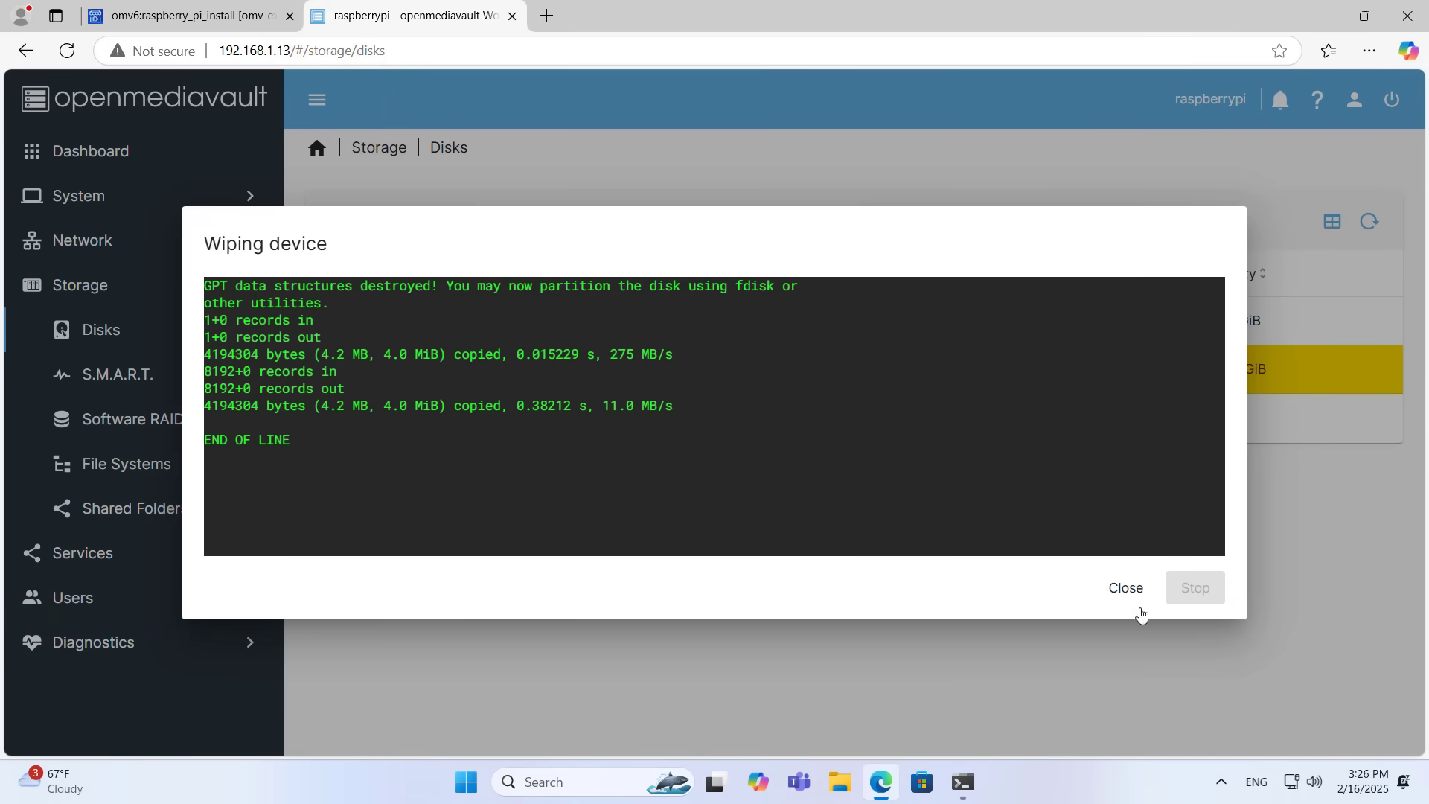
Step: Close the finished wipe output for /dev/sda to return to the Disks list
click(1125, 588)
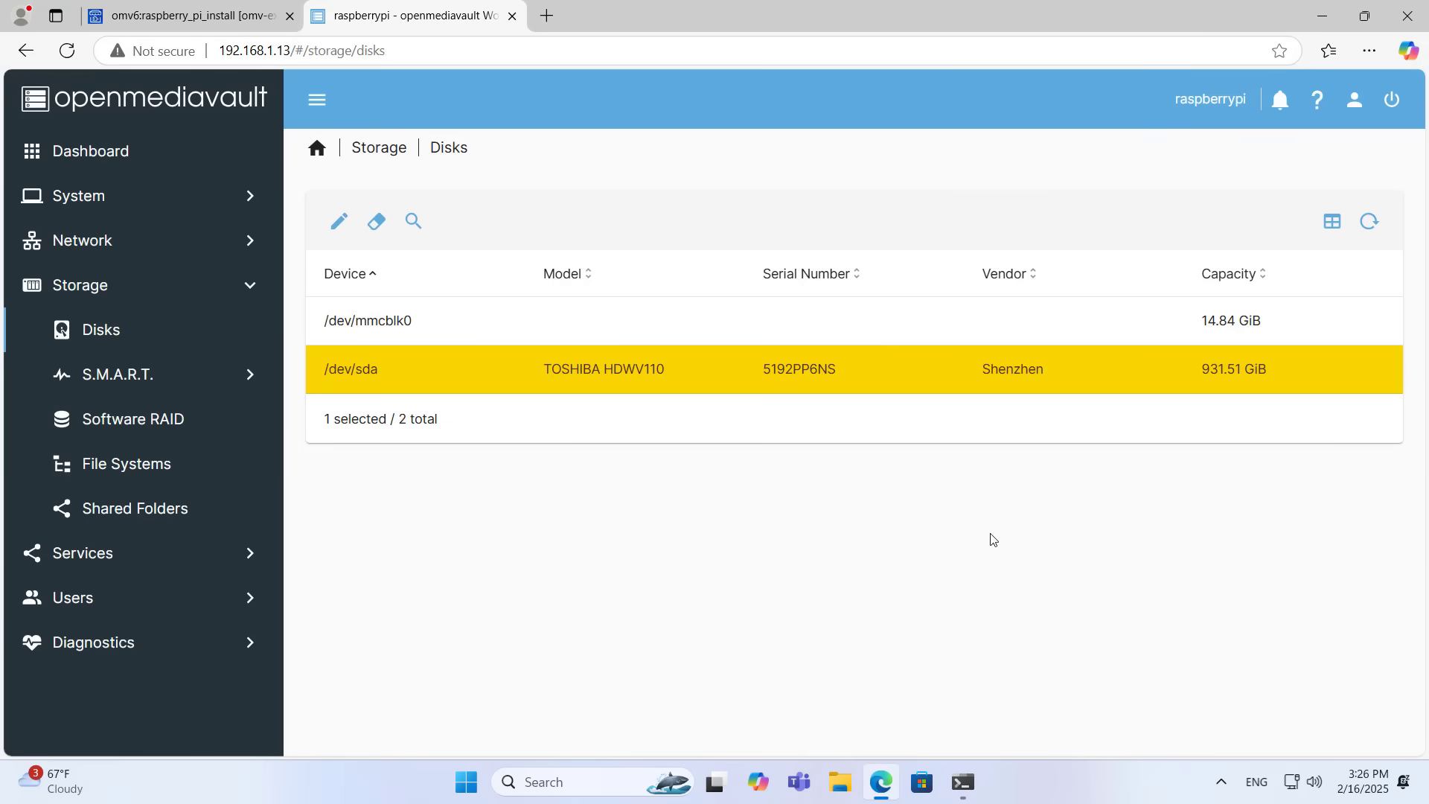
Step: Create an EXT4 file system on the 931.51 GiB TOSHIBA disk /dev/sda
click(106, 474)
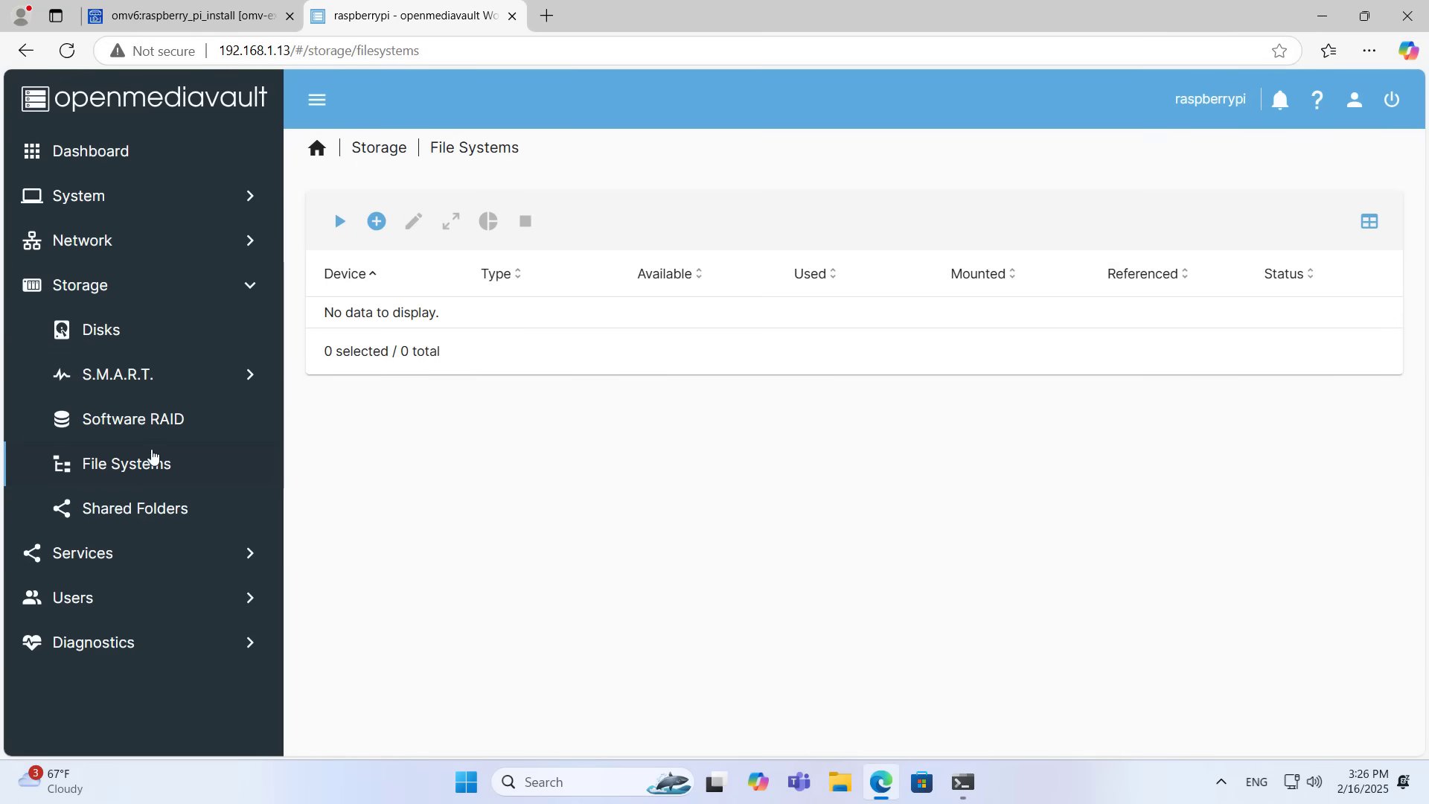
click(377, 224)
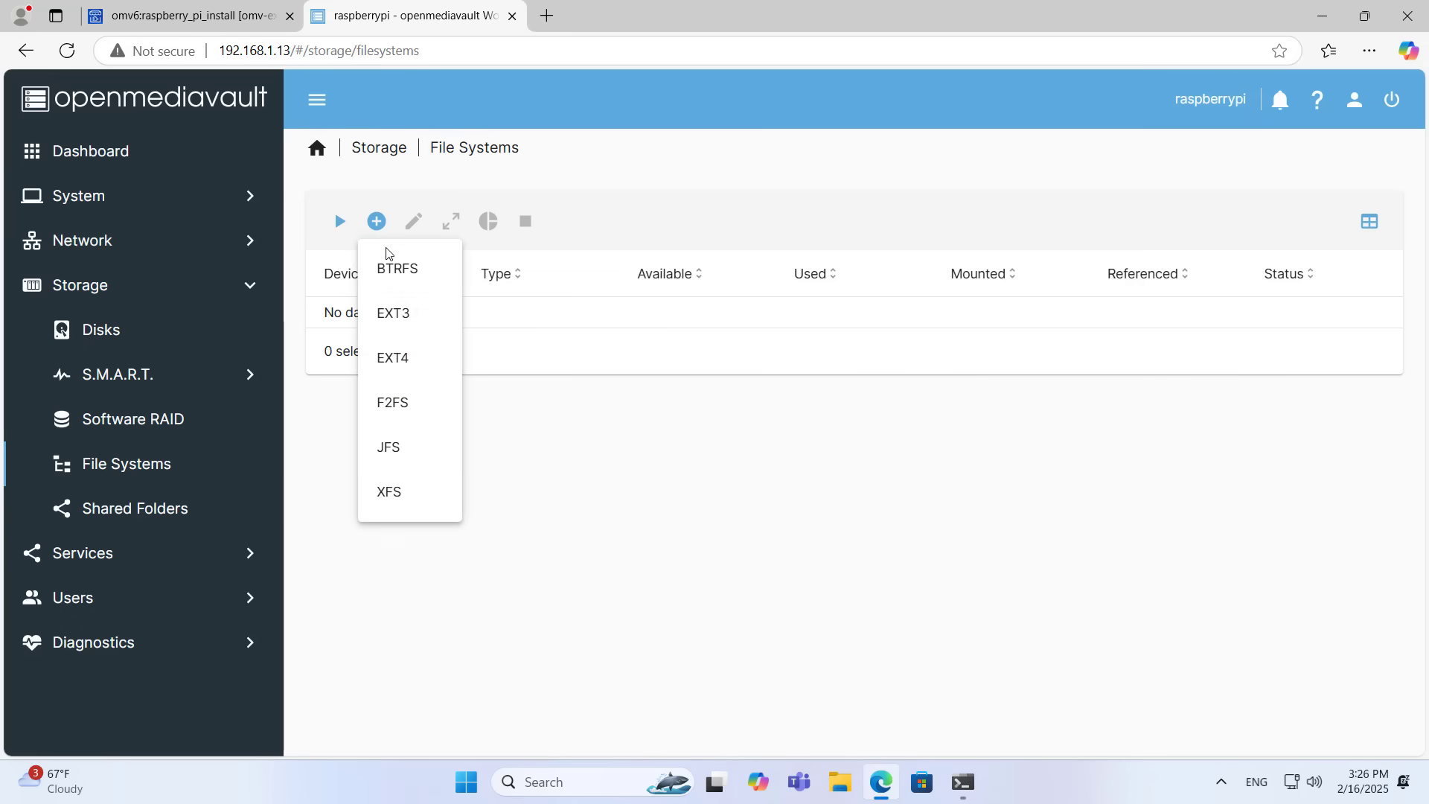
click(415, 368)
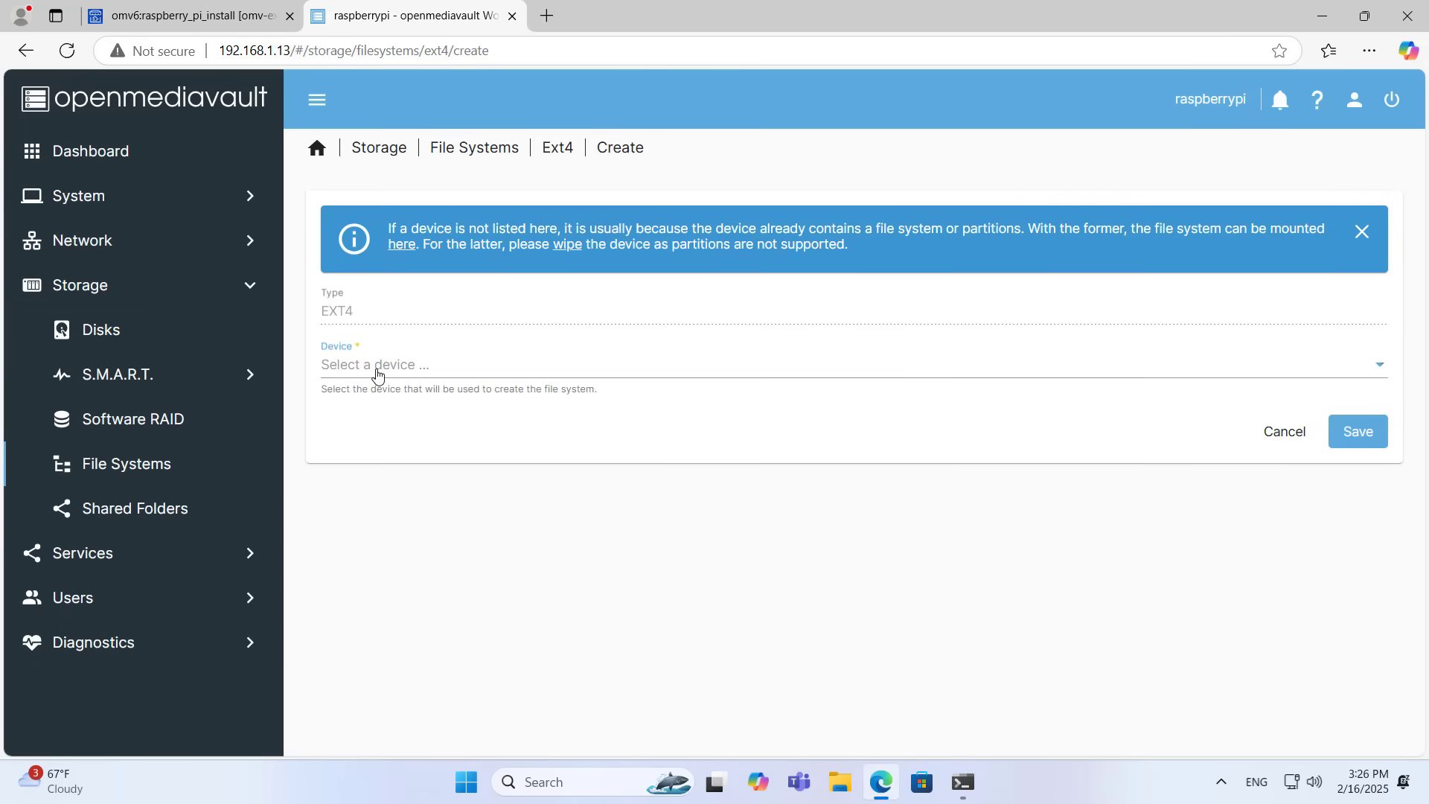
click(377, 368)
click(426, 368)
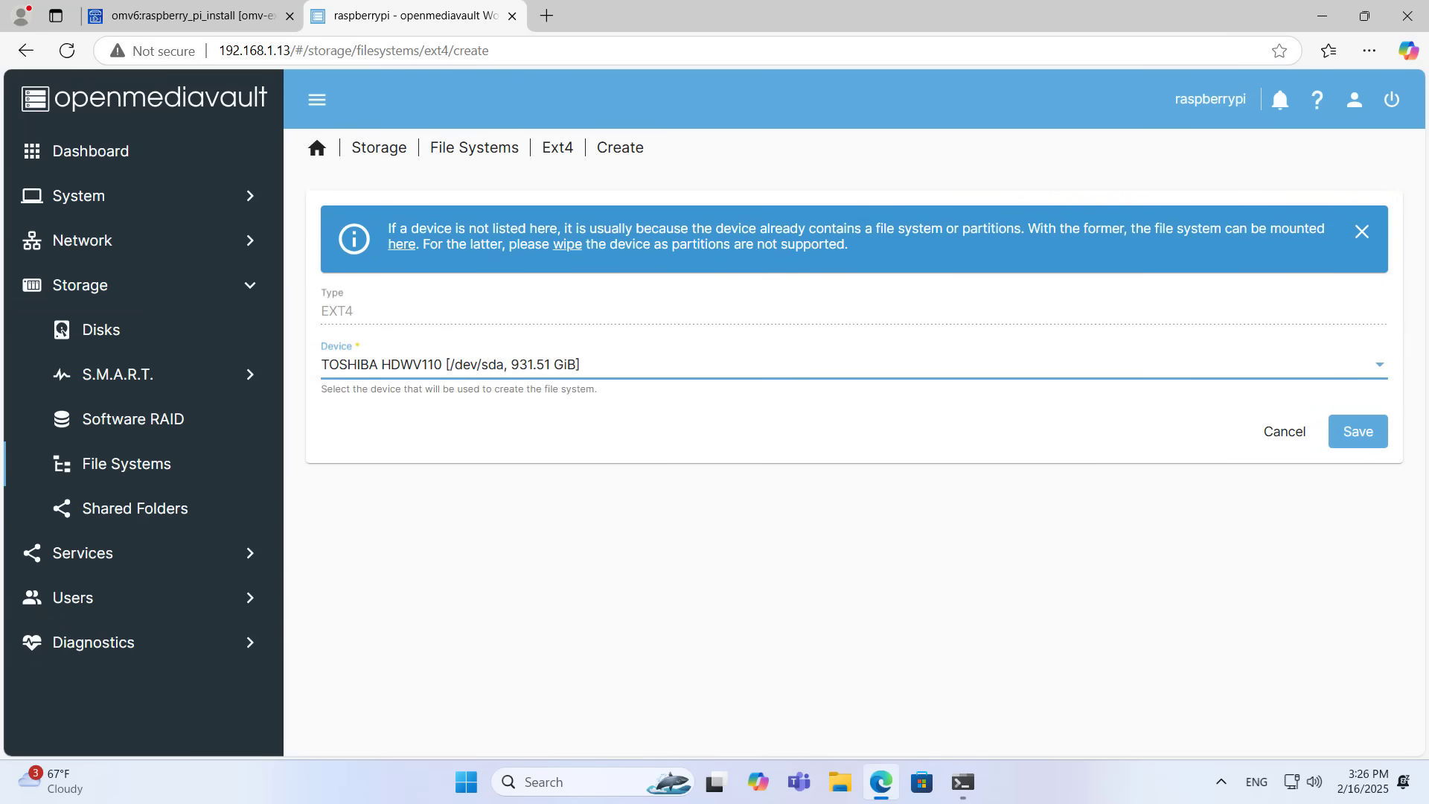
click(1360, 431)
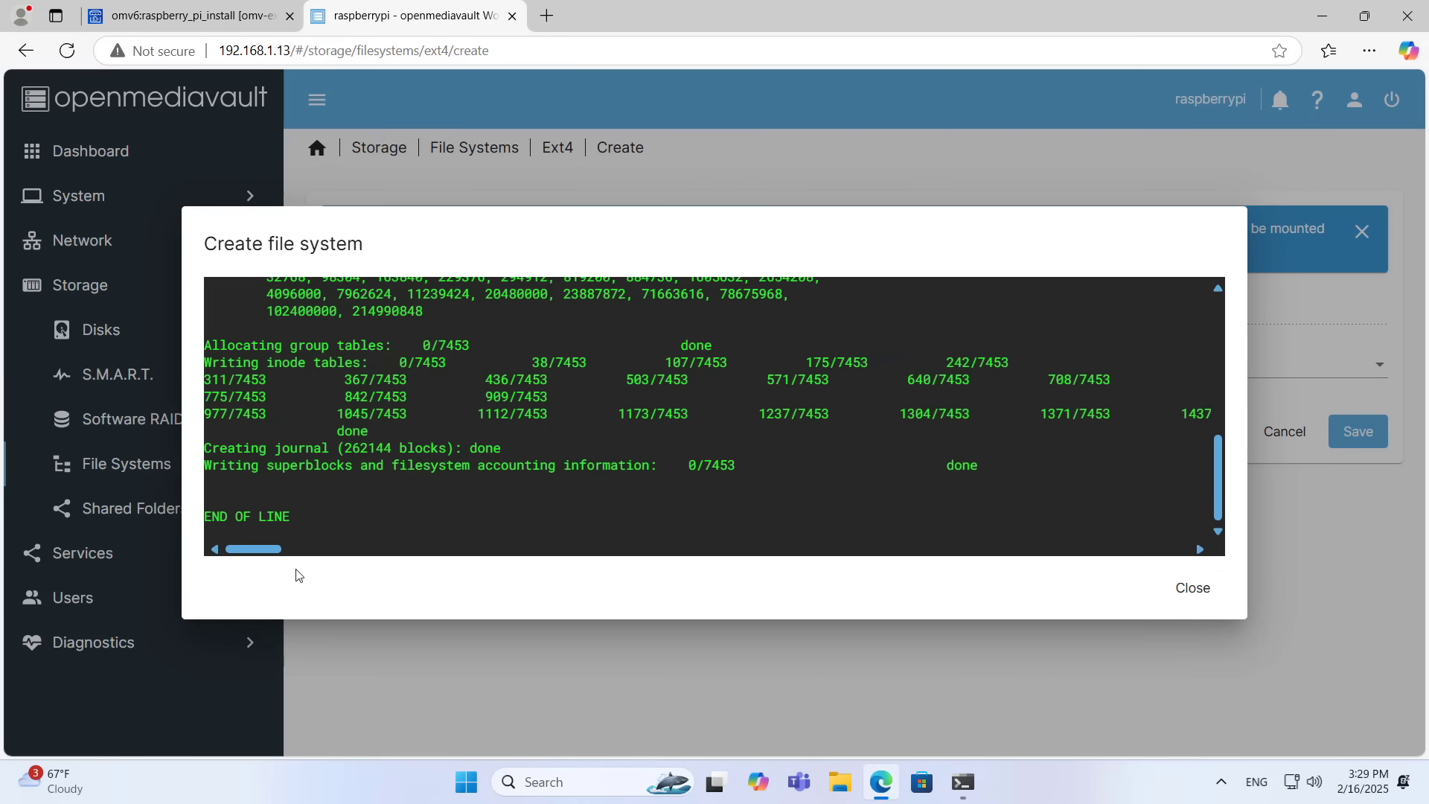
drag(296, 524, 201, 518)
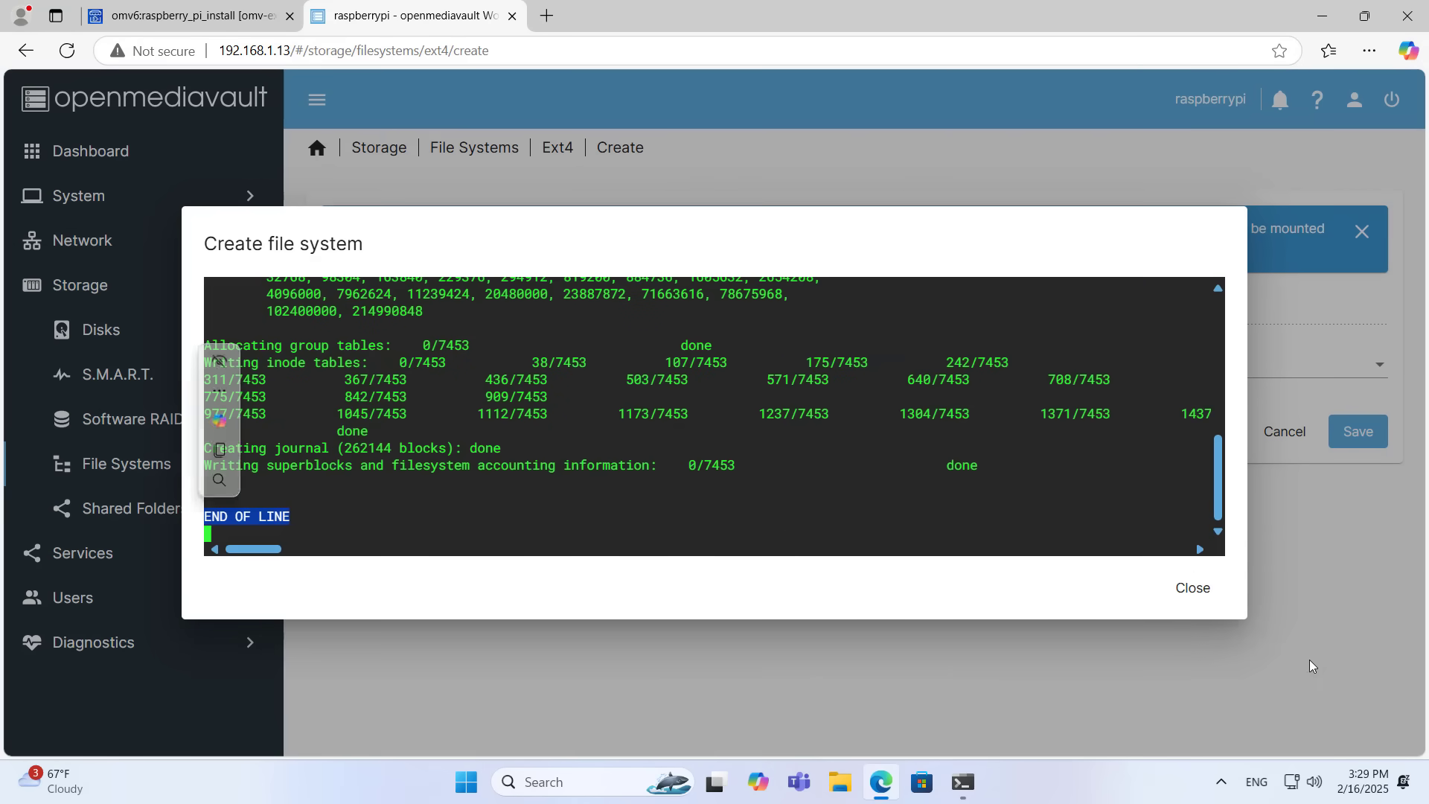
click(1191, 590)
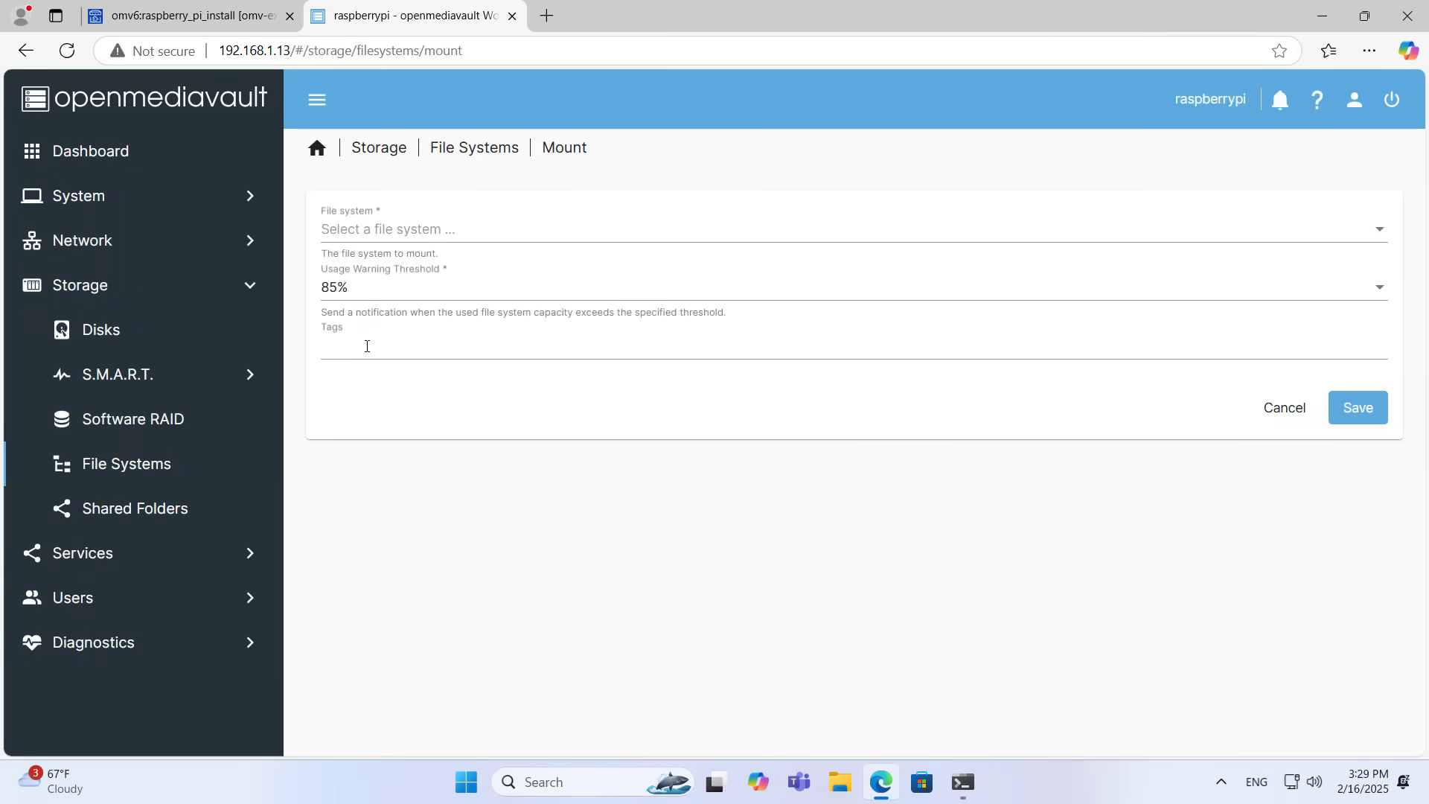
Step: Mount the /dev/sda1 file system and apply the pending configuration change
click(1353, 410)
click(428, 233)
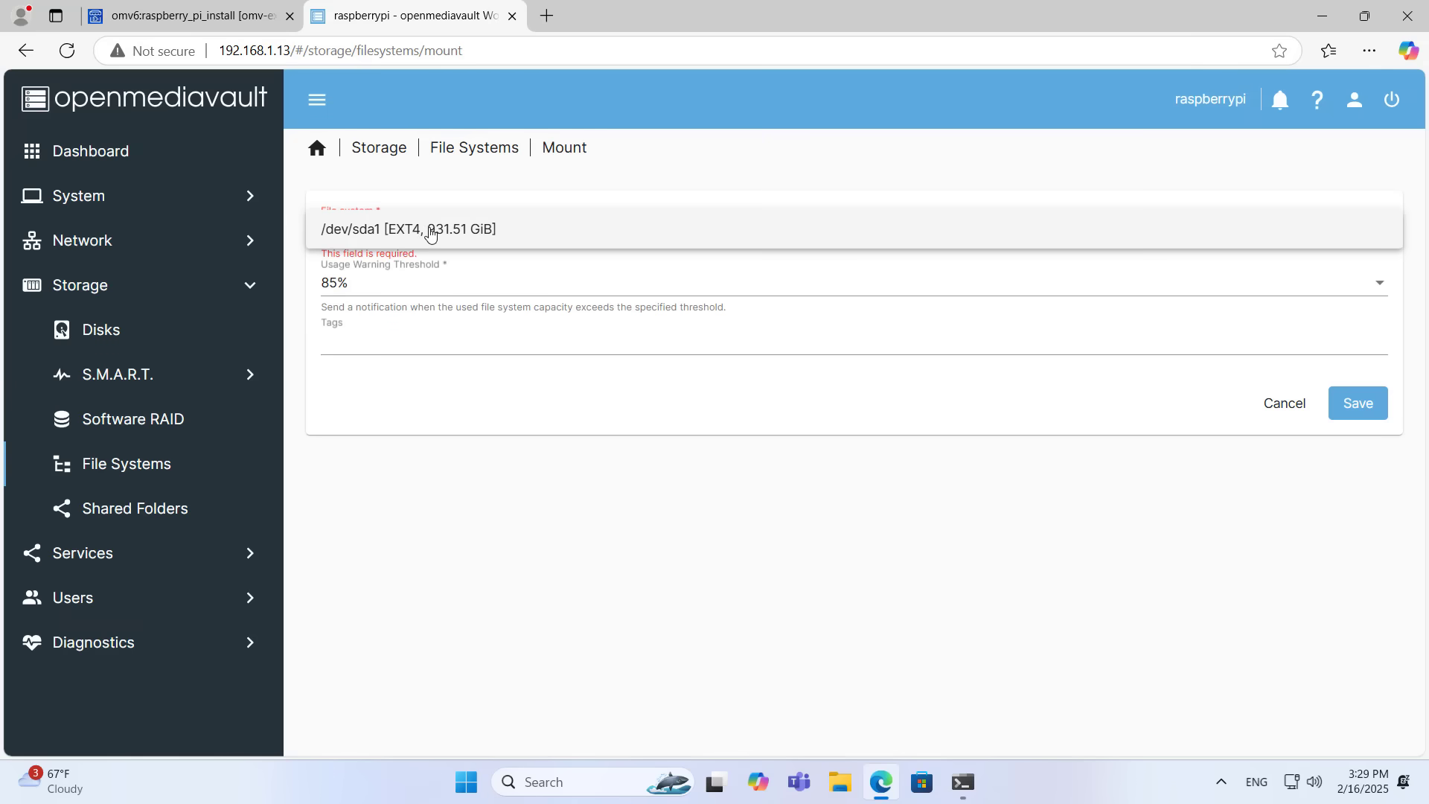
click(424, 231)
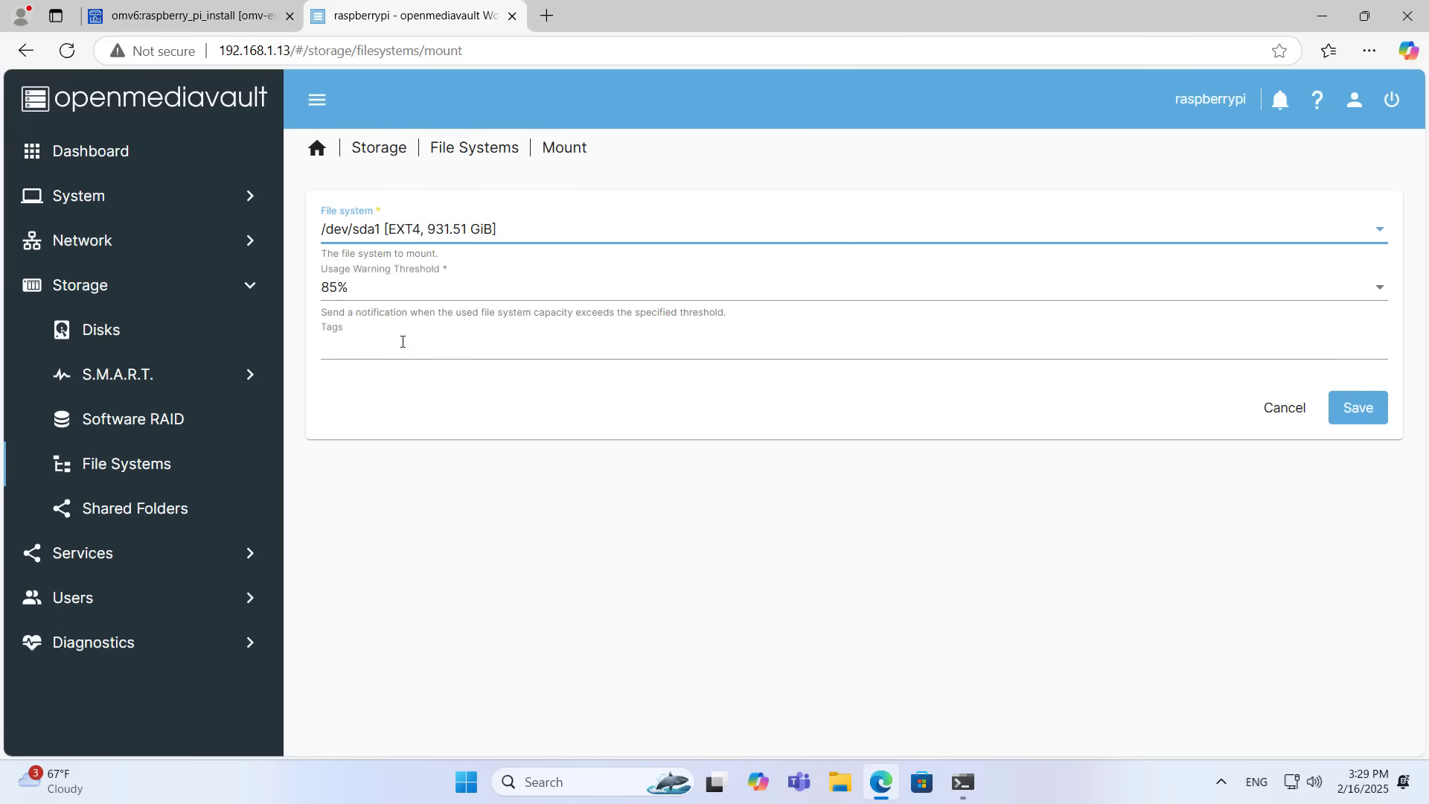
click(1373, 409)
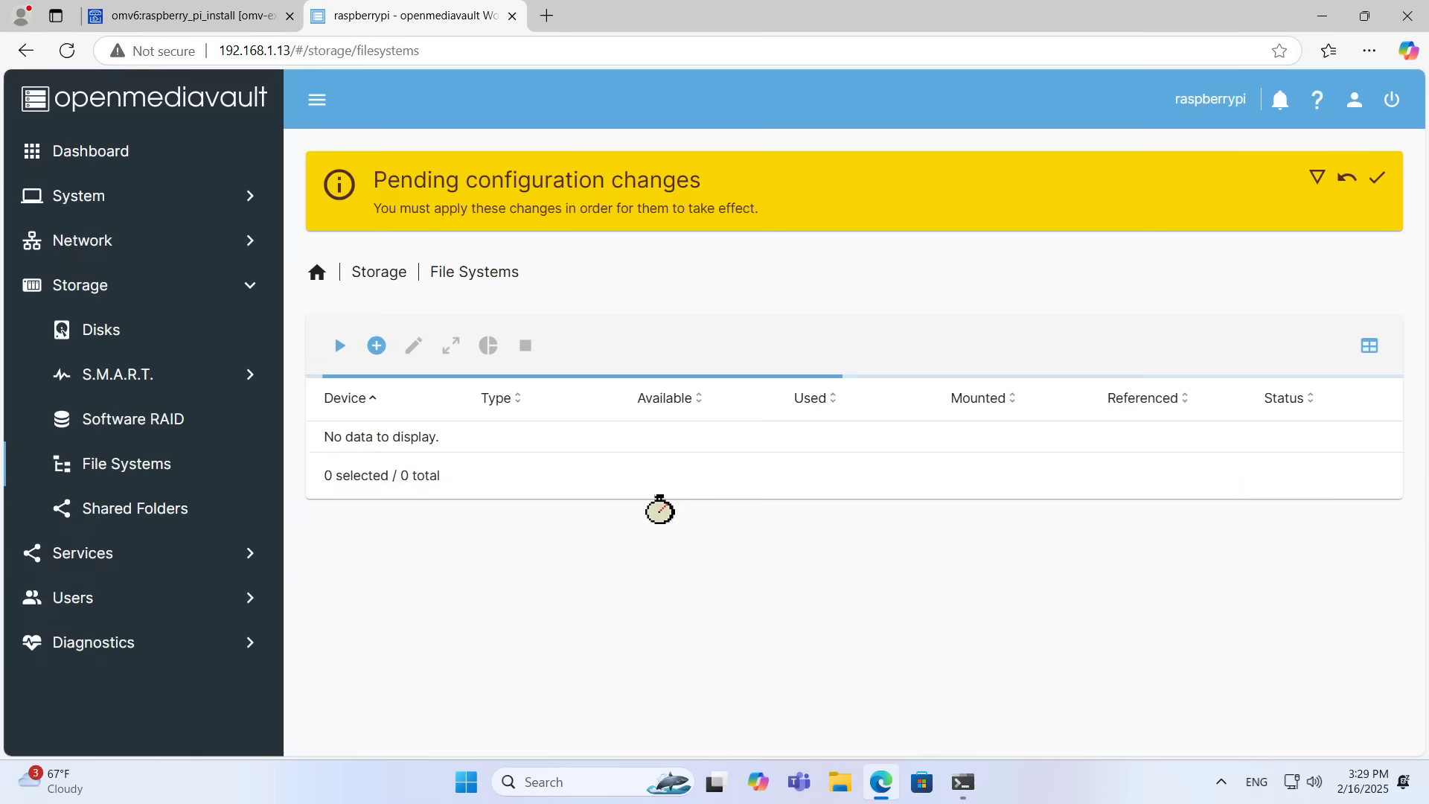
click(525, 448)
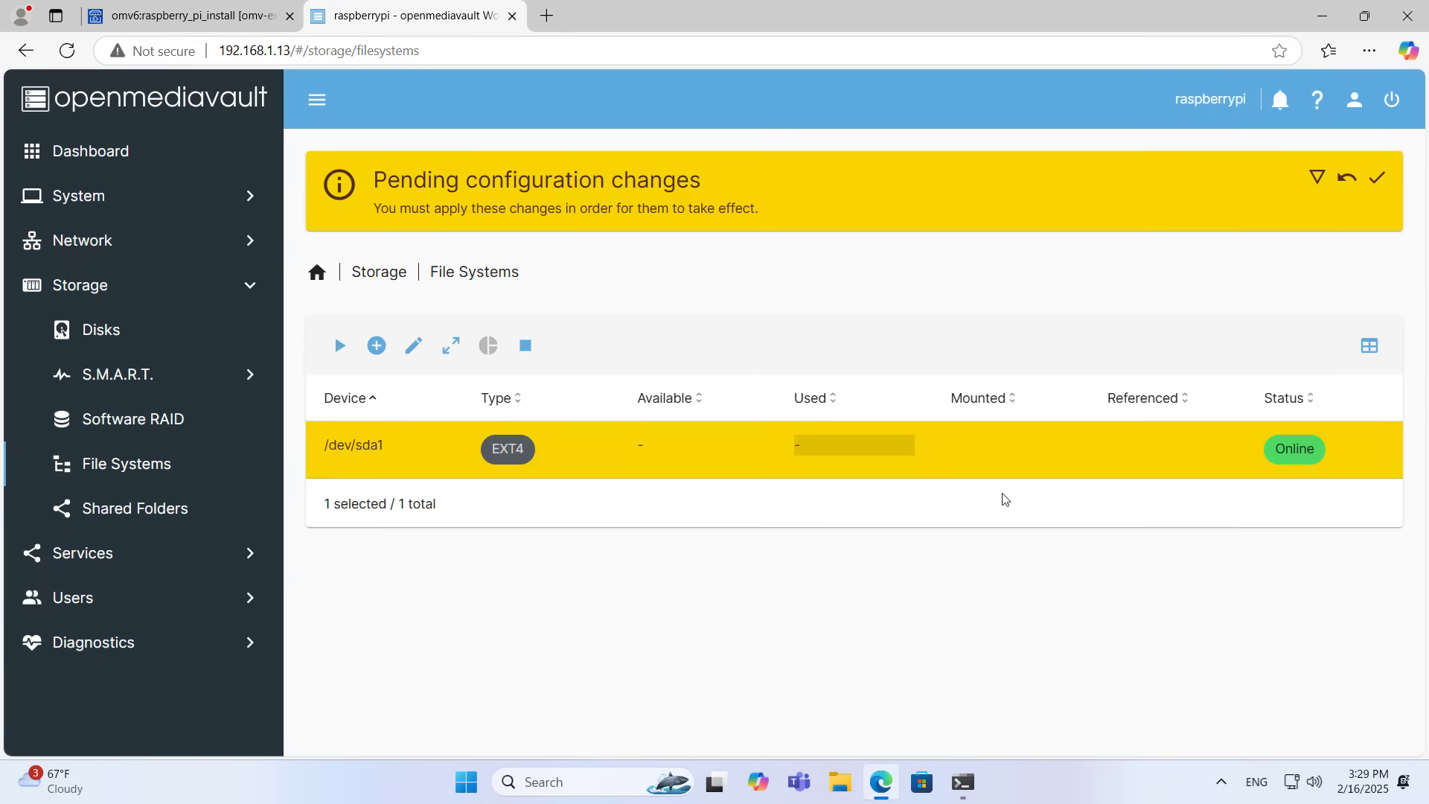
click(1377, 179)
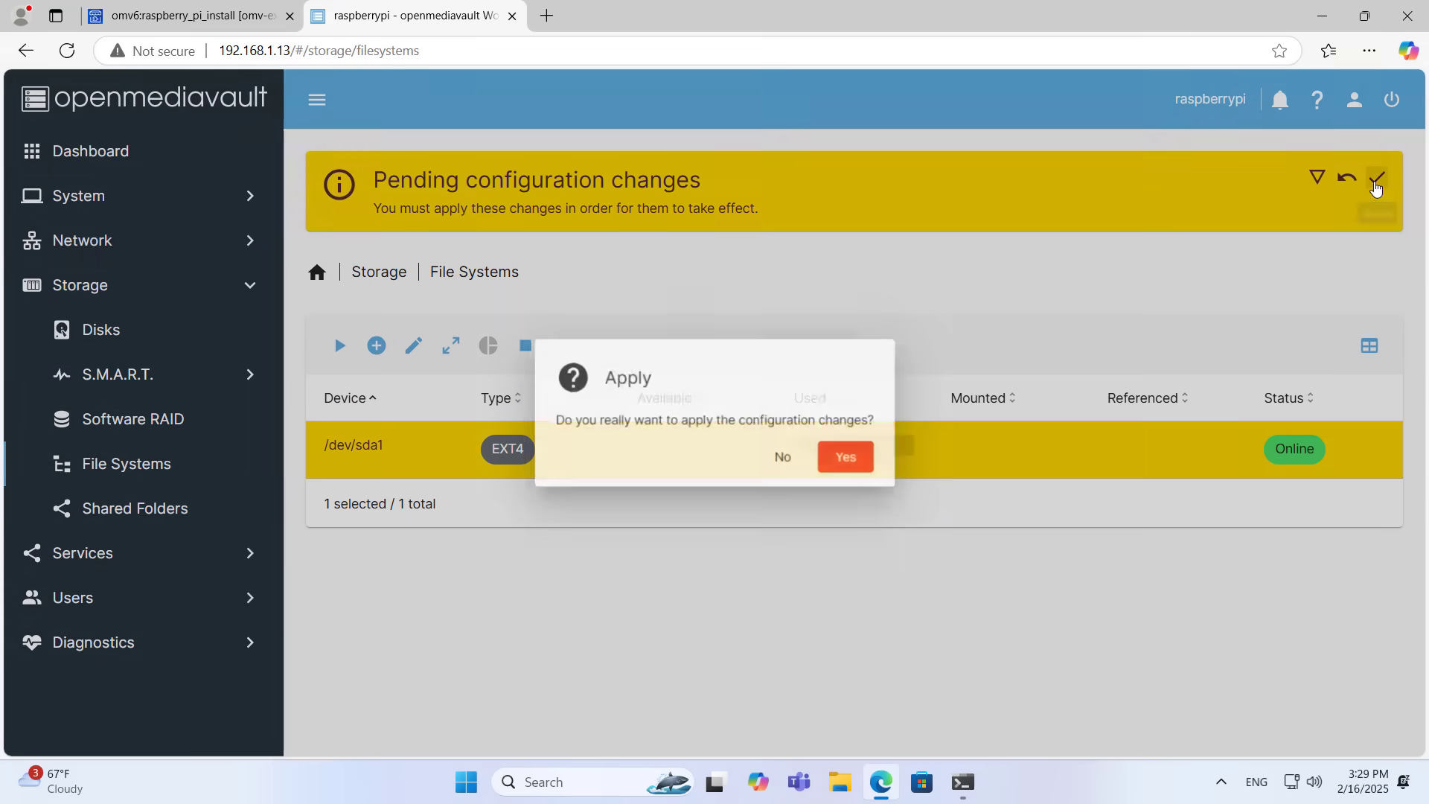
click(875, 468)
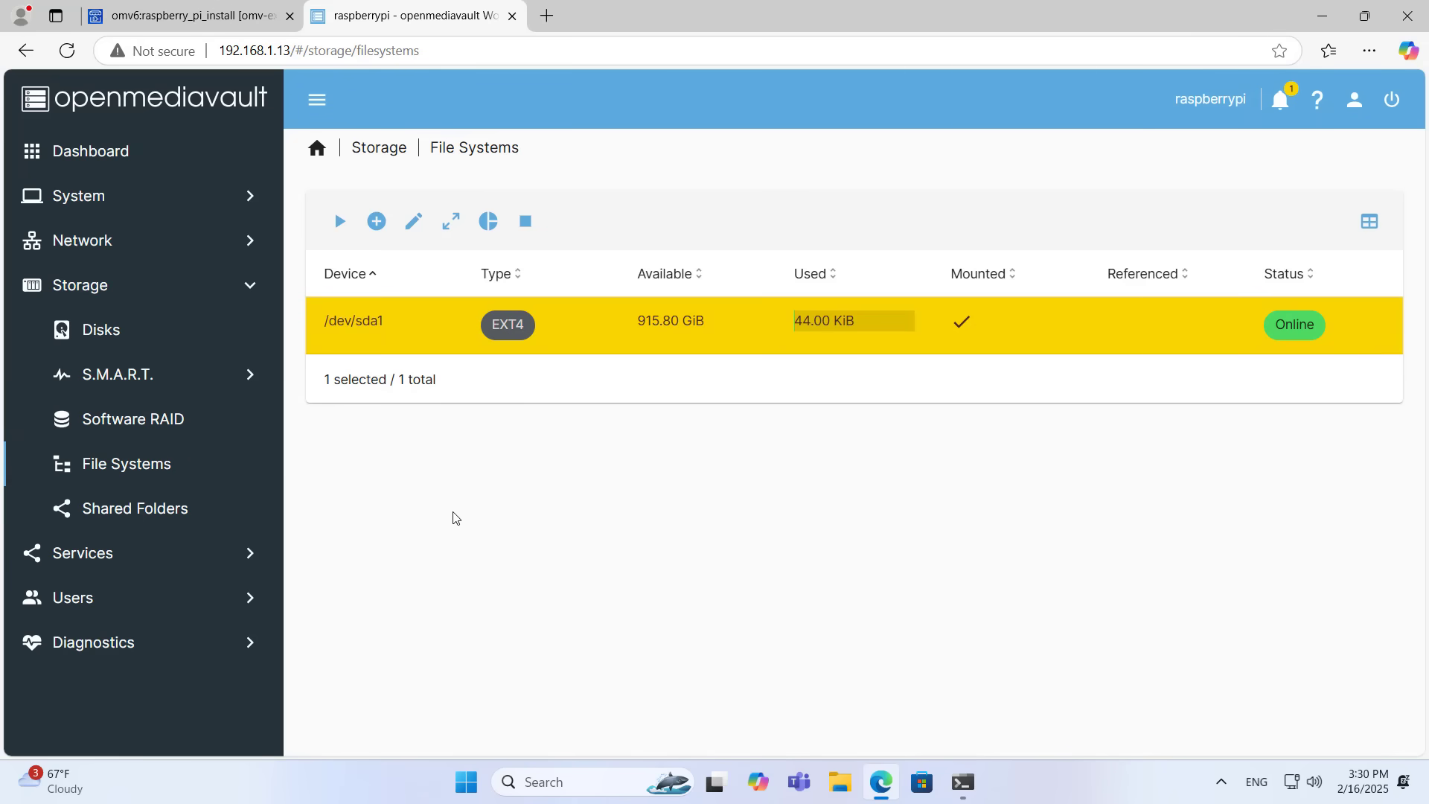
click(115, 600)
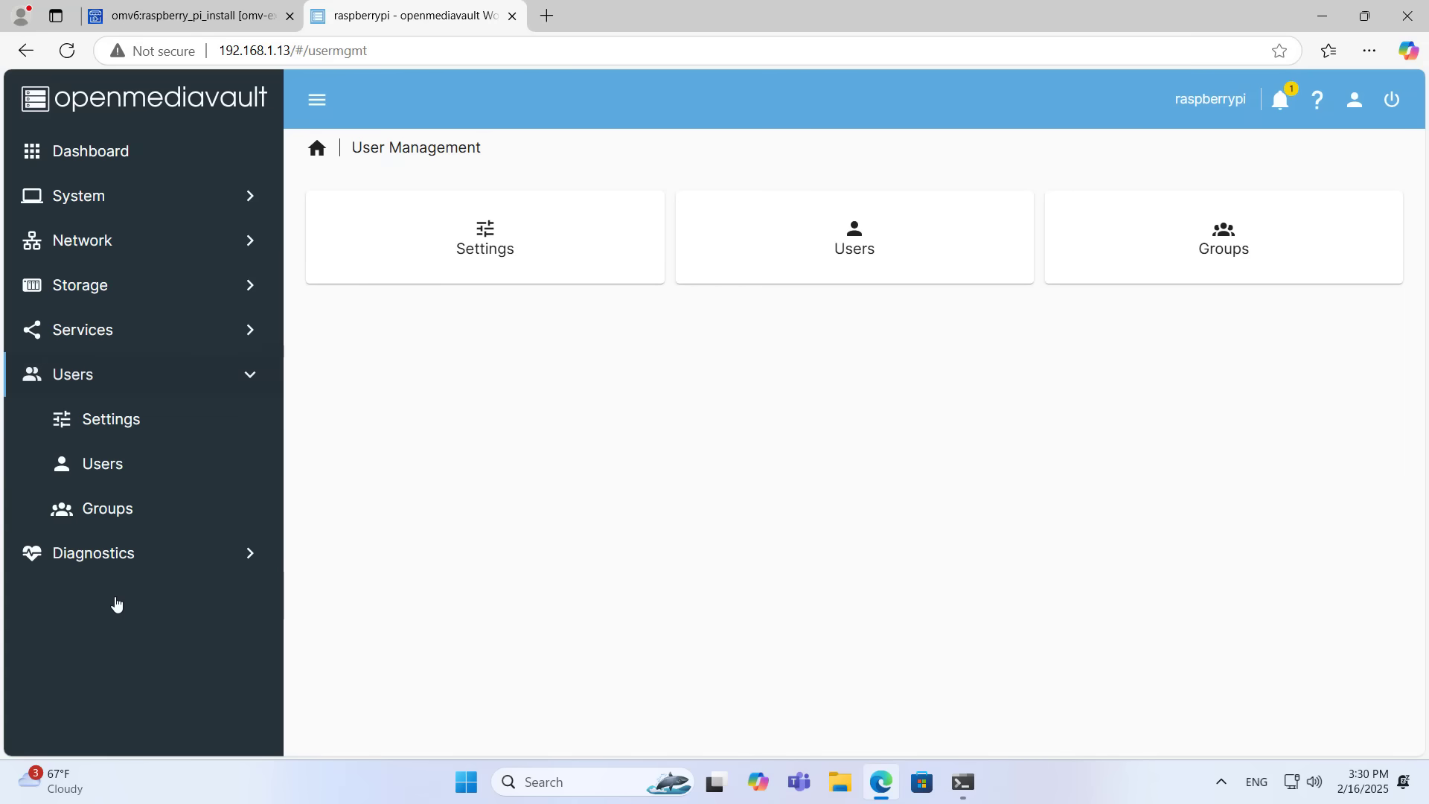
Step: Create a new user named netvn with an e-mail and a password
click(879, 243)
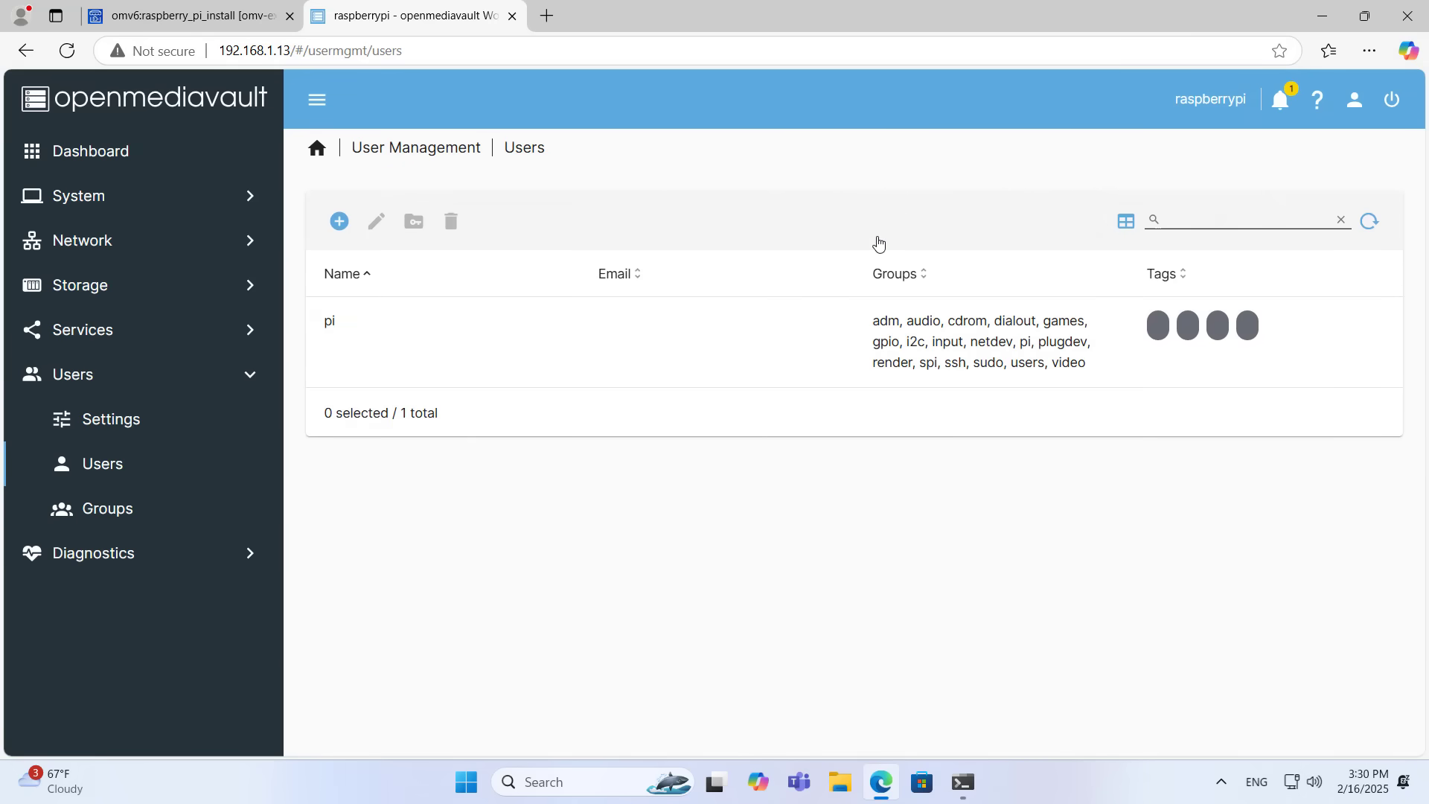
click(339, 221)
click(389, 269)
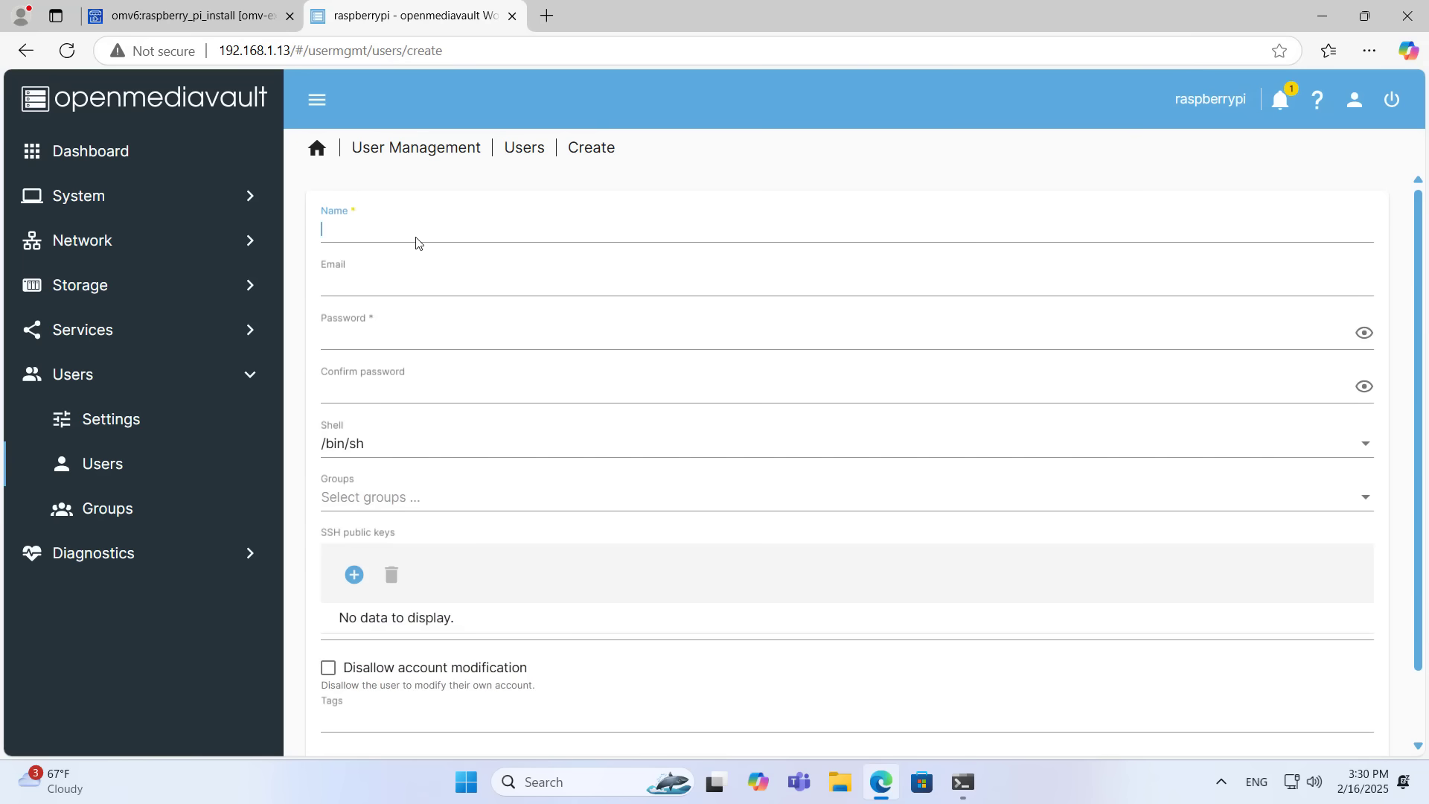
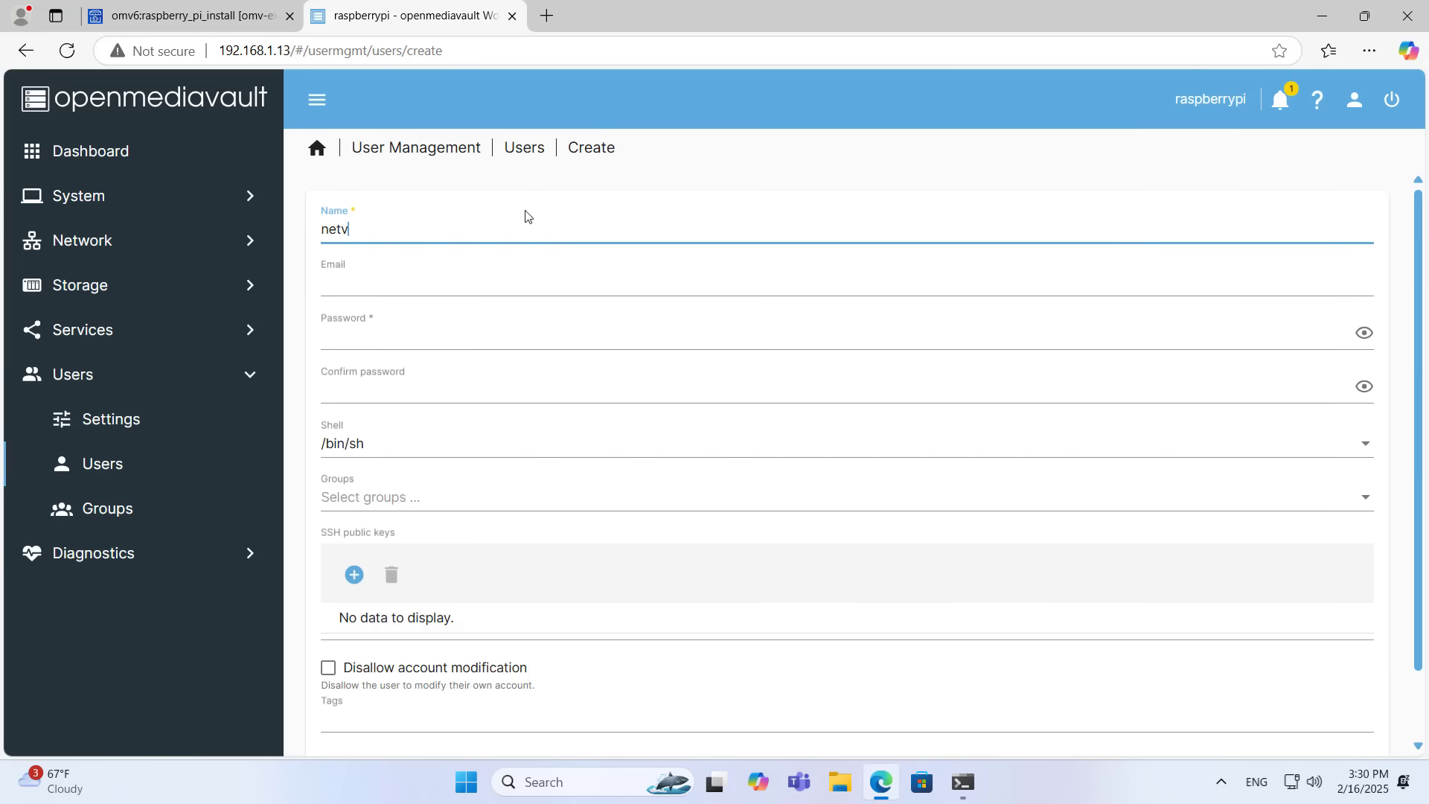
key(Tab)
key(Tab)
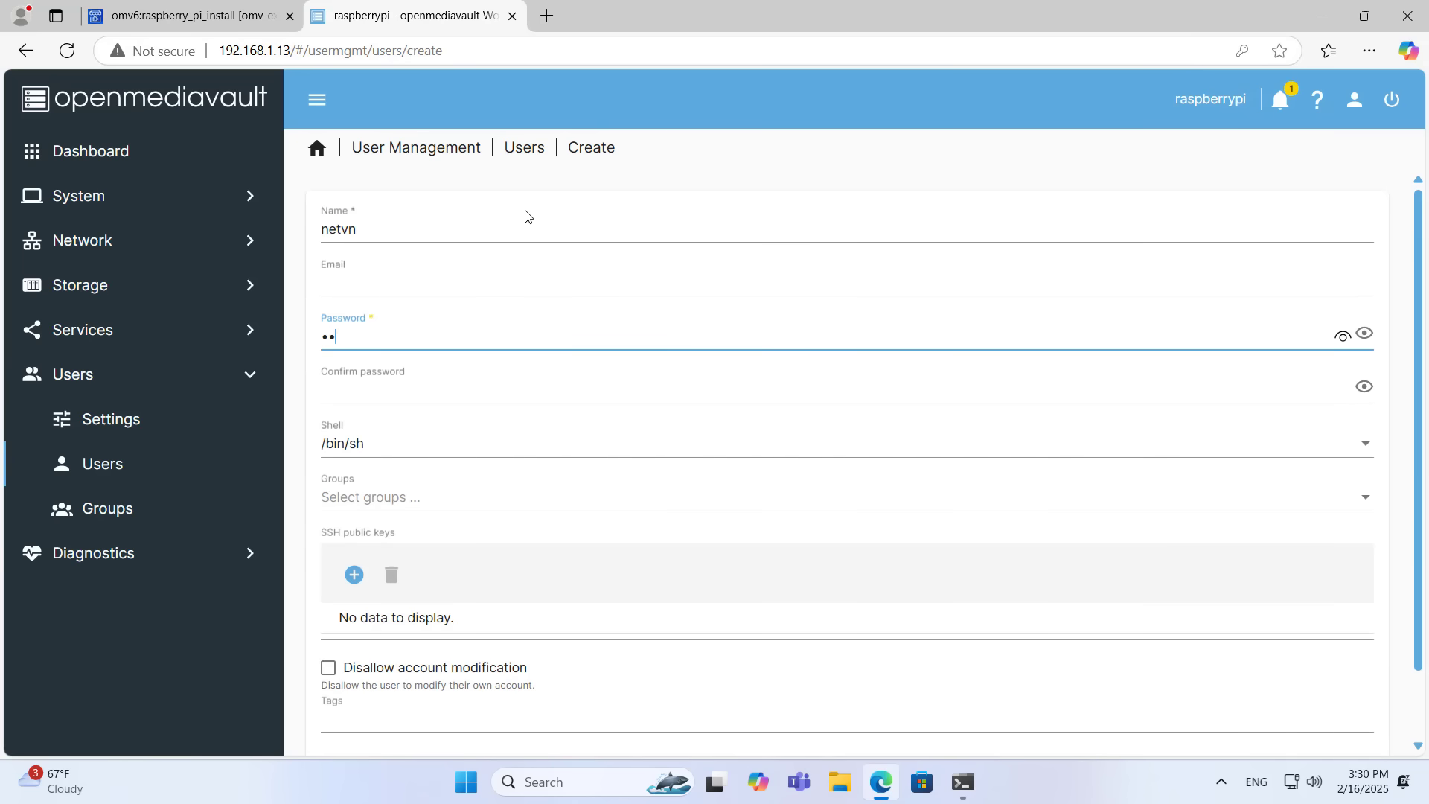
key(Tab)
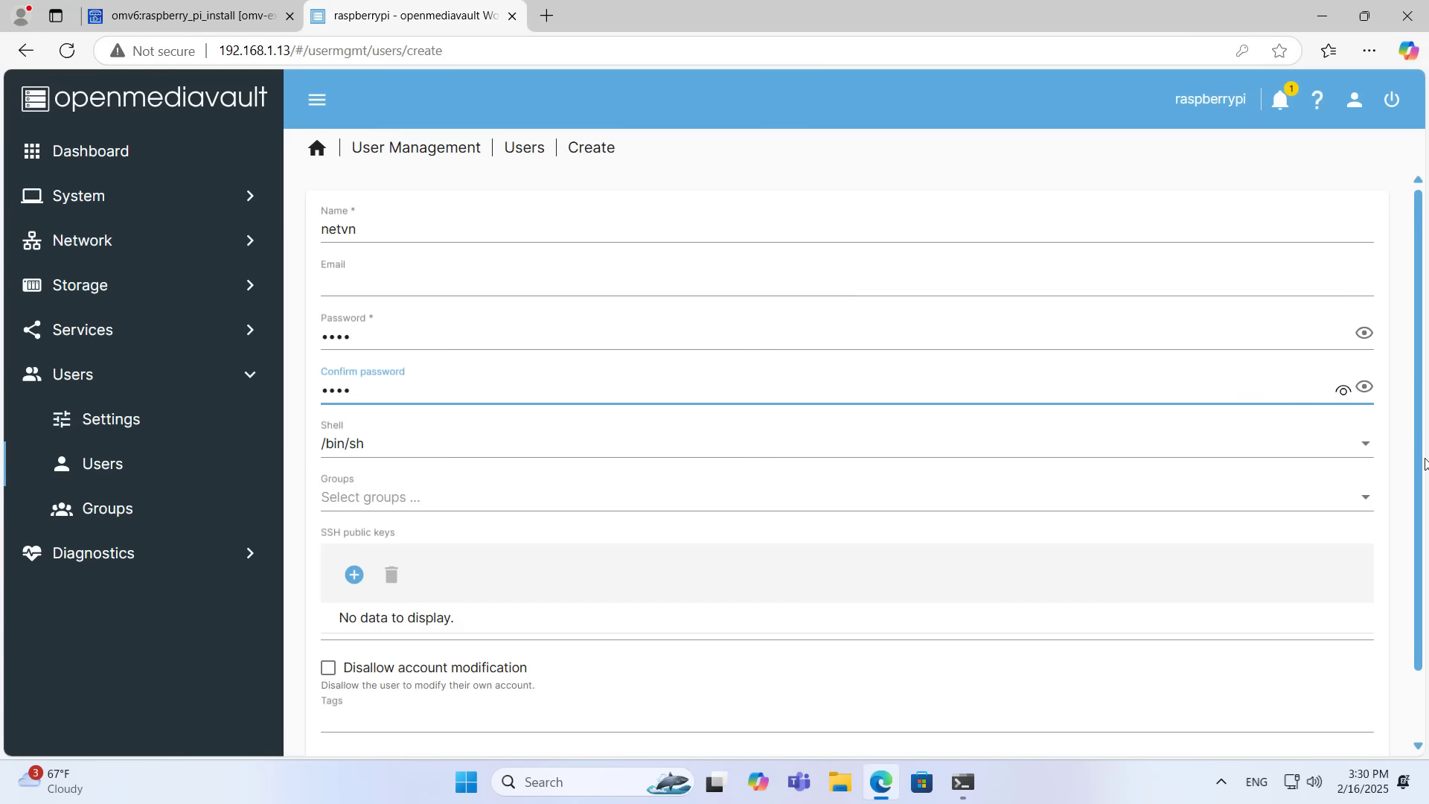
scroll(1422, 469, down, 1)
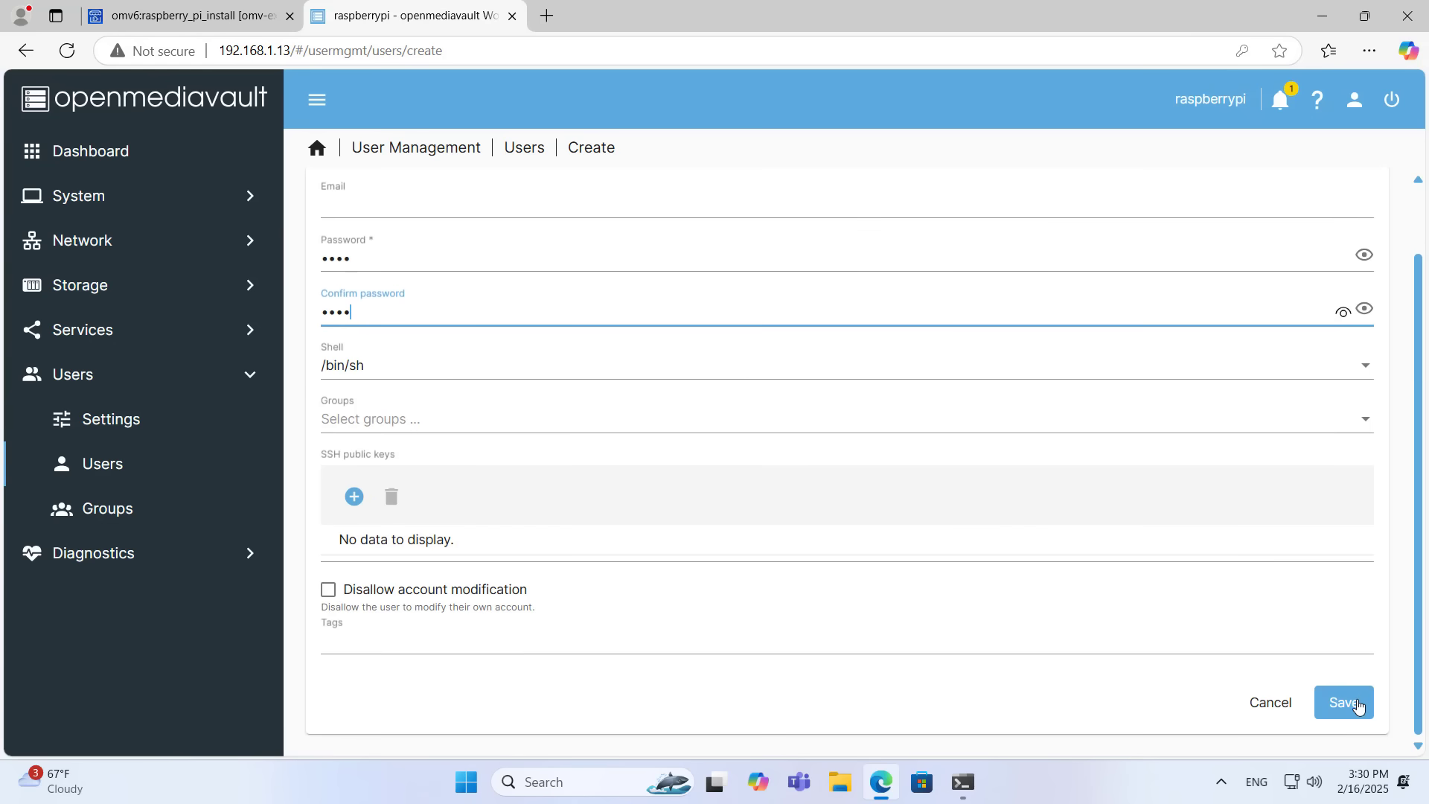
click(1356, 707)
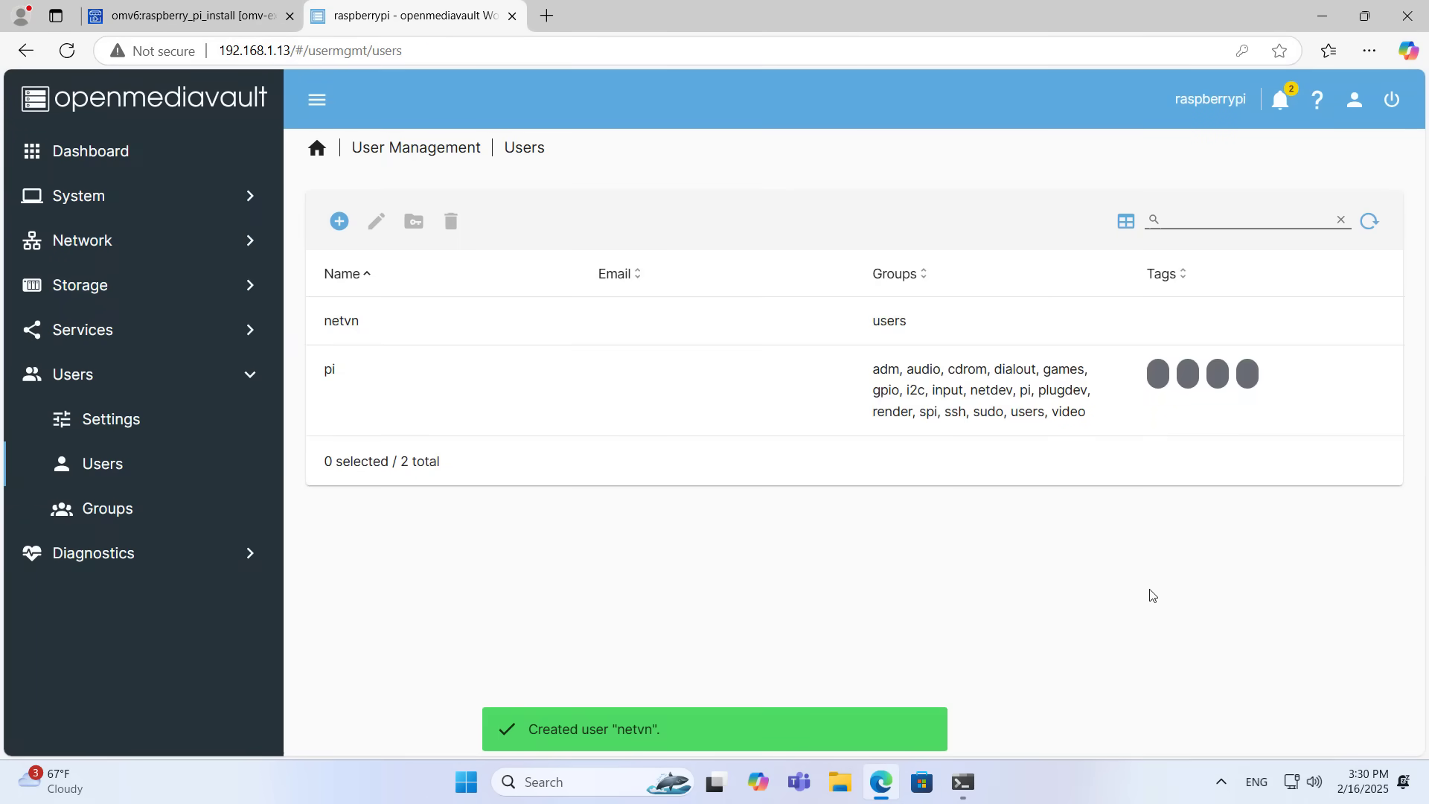
Step: Apply the pending user account changes
click(564, 320)
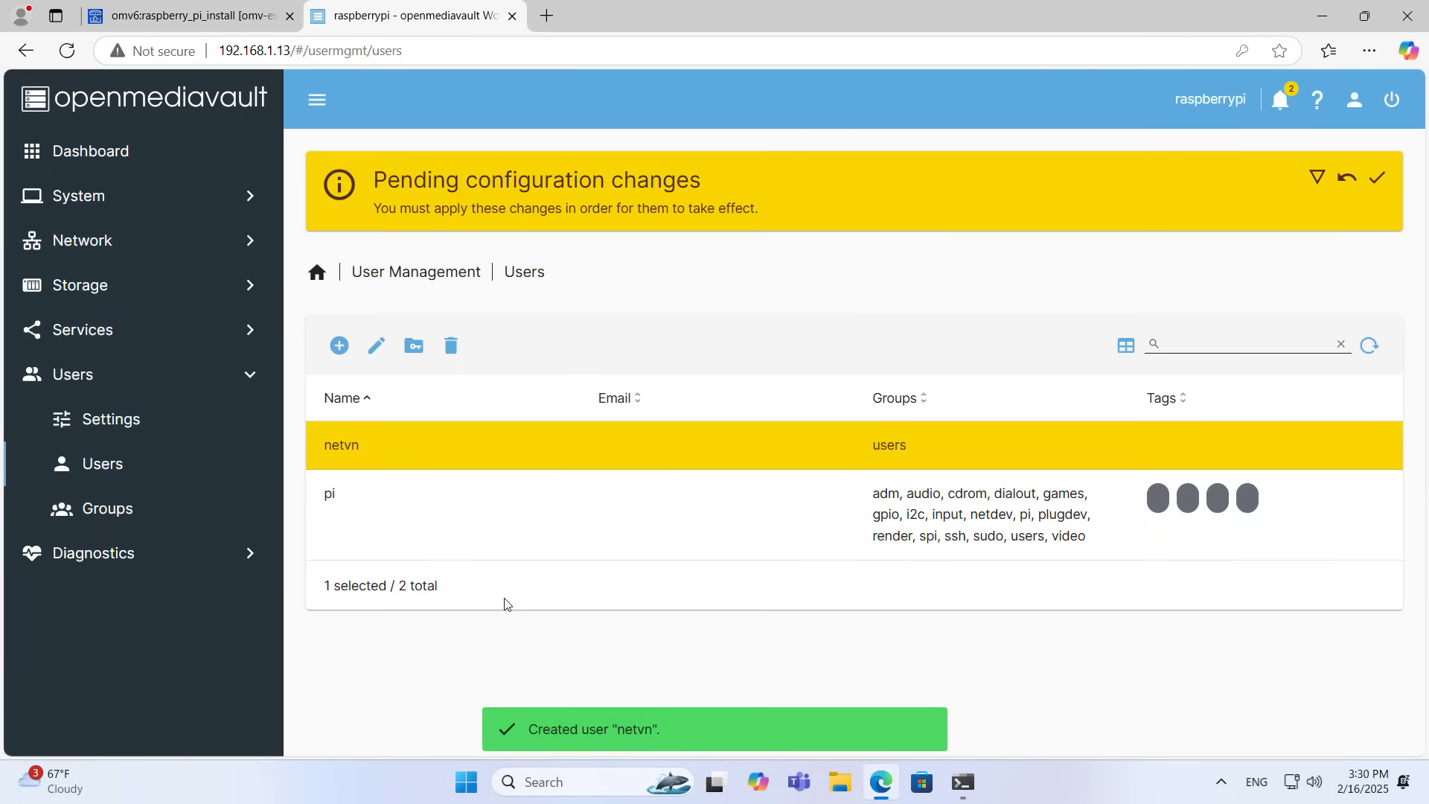
click(1377, 177)
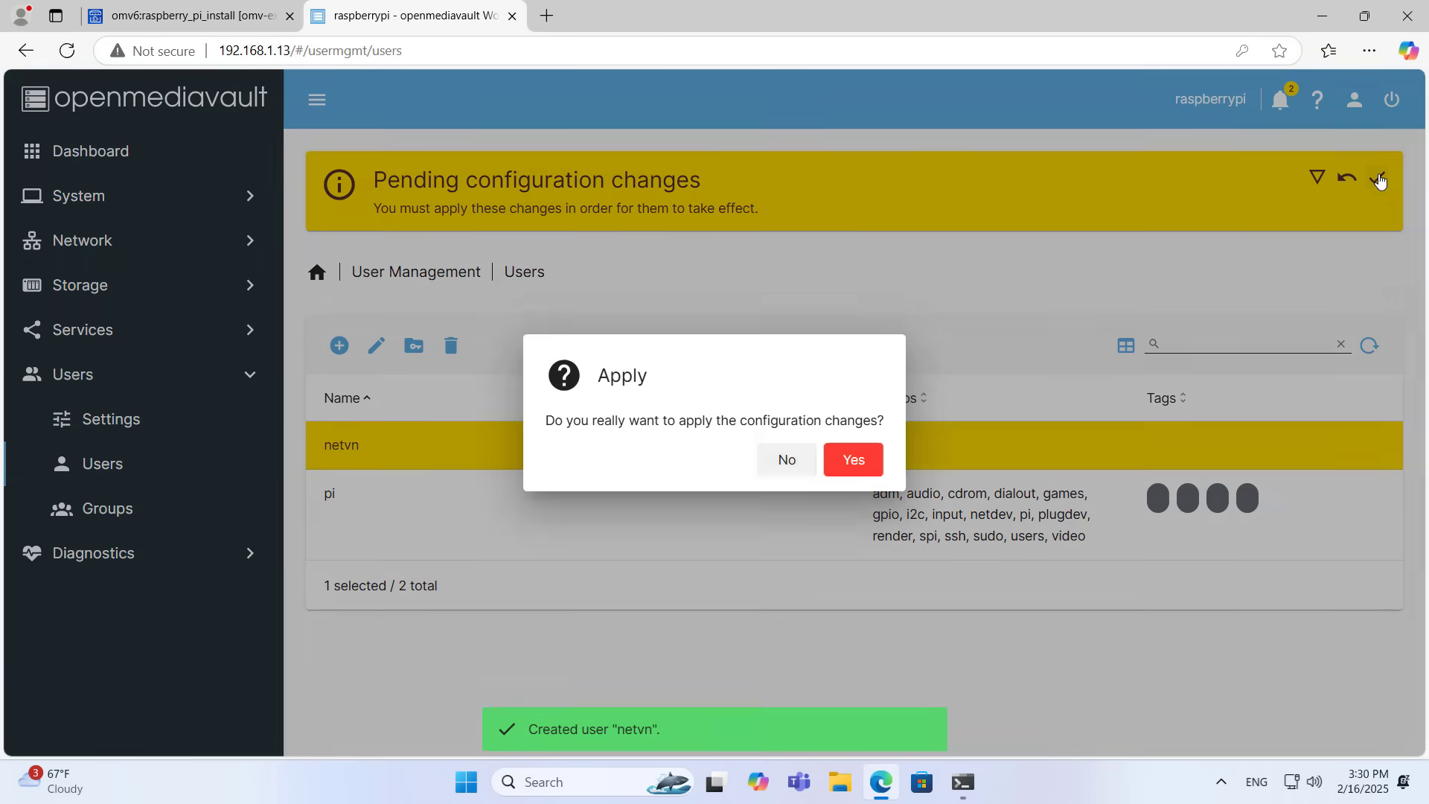
click(855, 460)
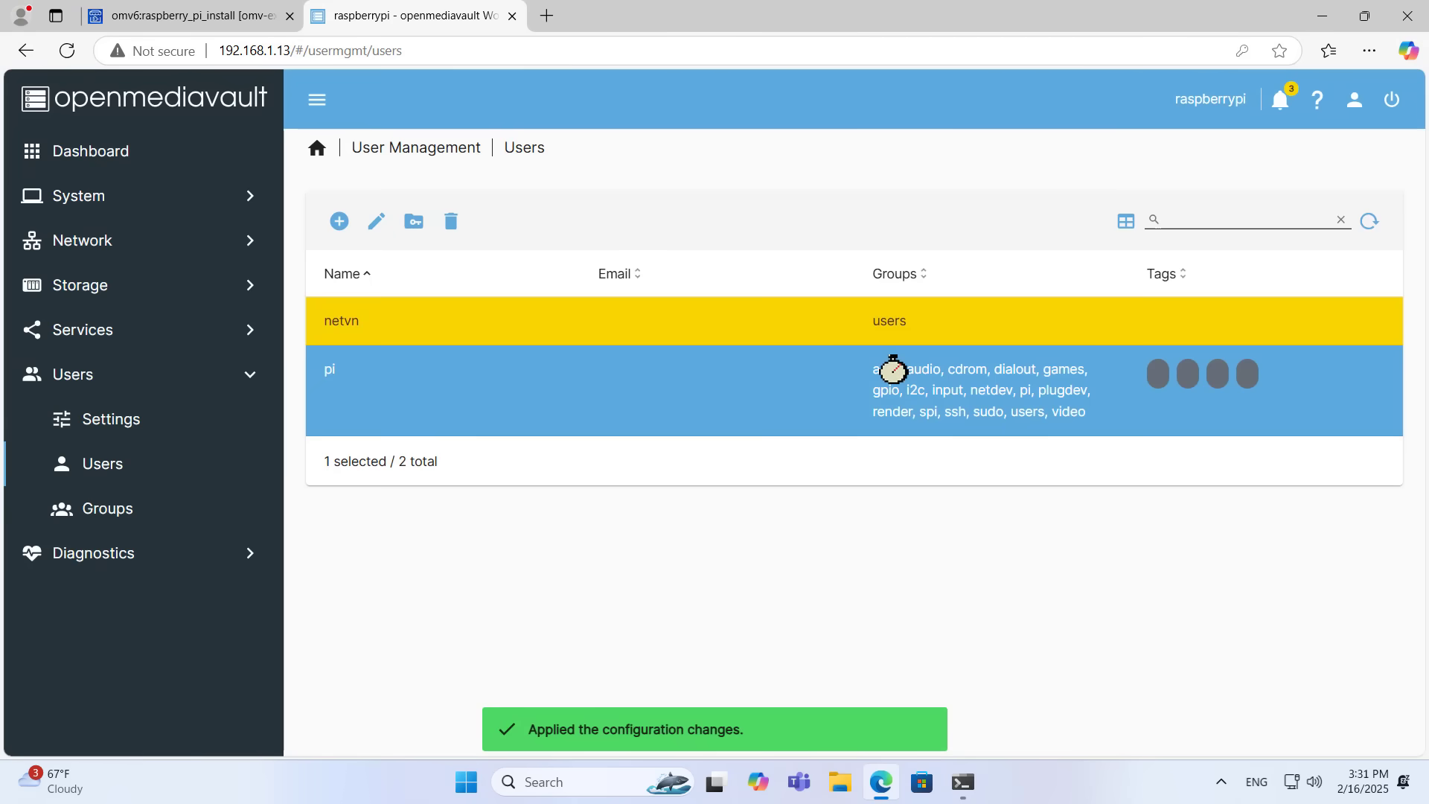
Step: Add a shared folder named Media on /dev/sda1 and apply the change
click(121, 290)
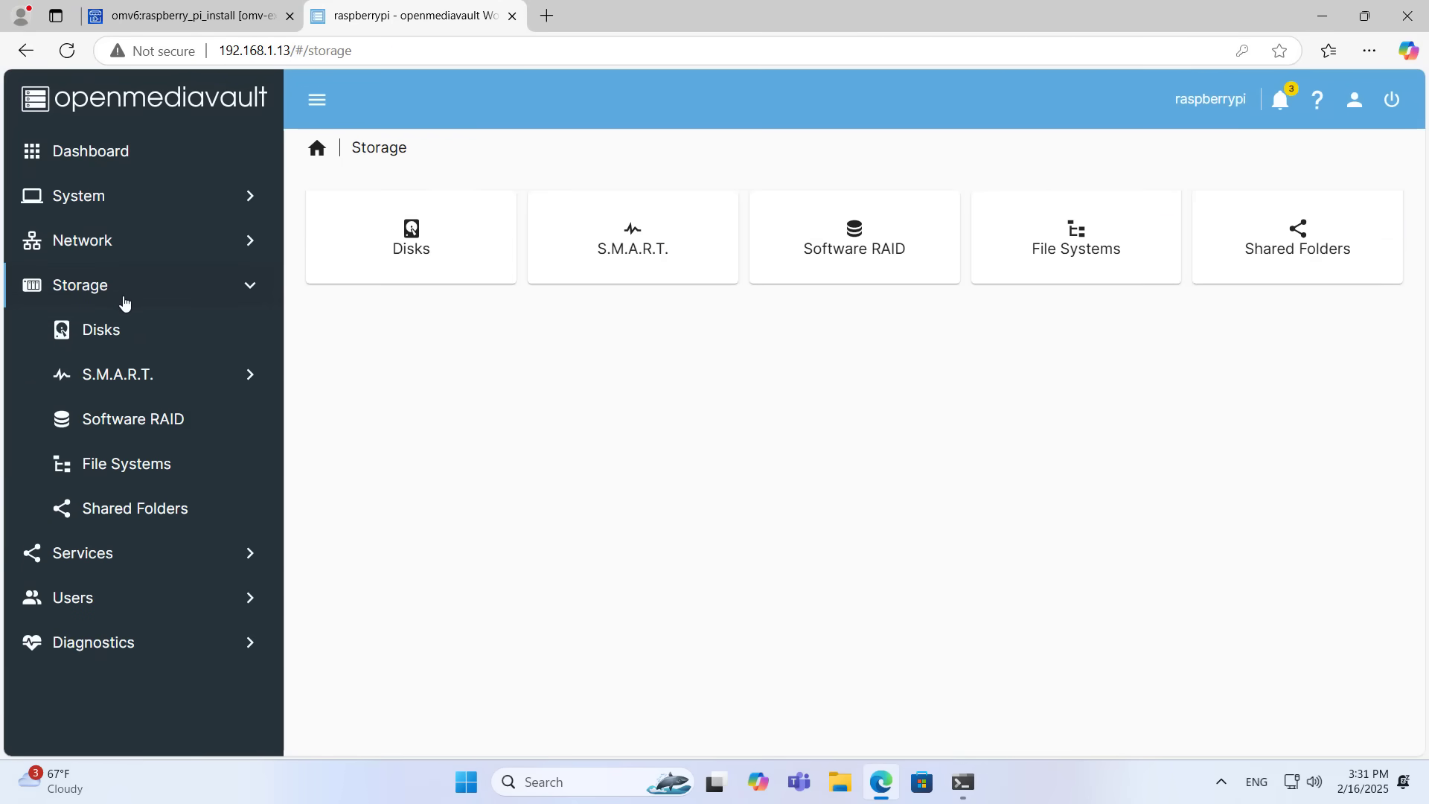
click(159, 514)
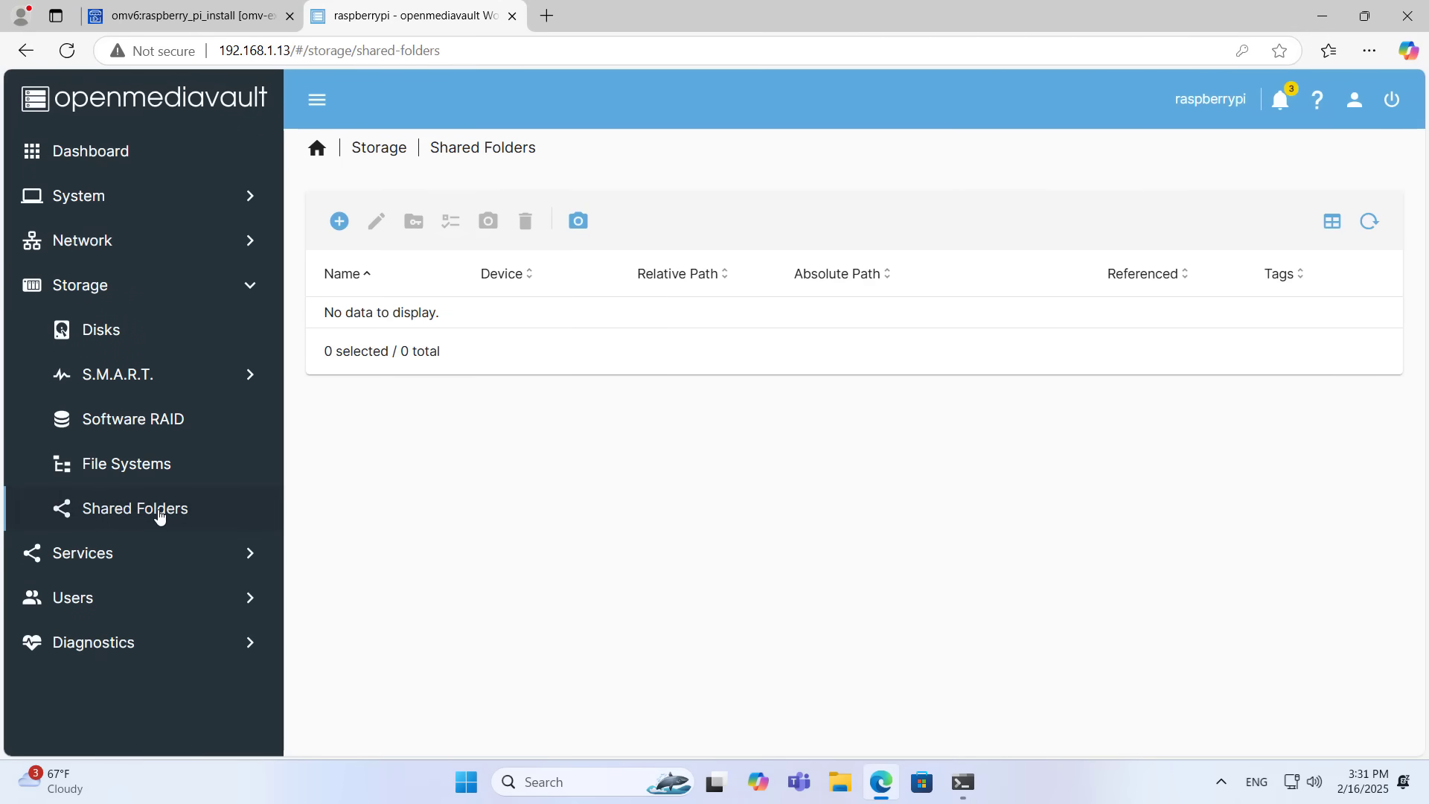
click(340, 221)
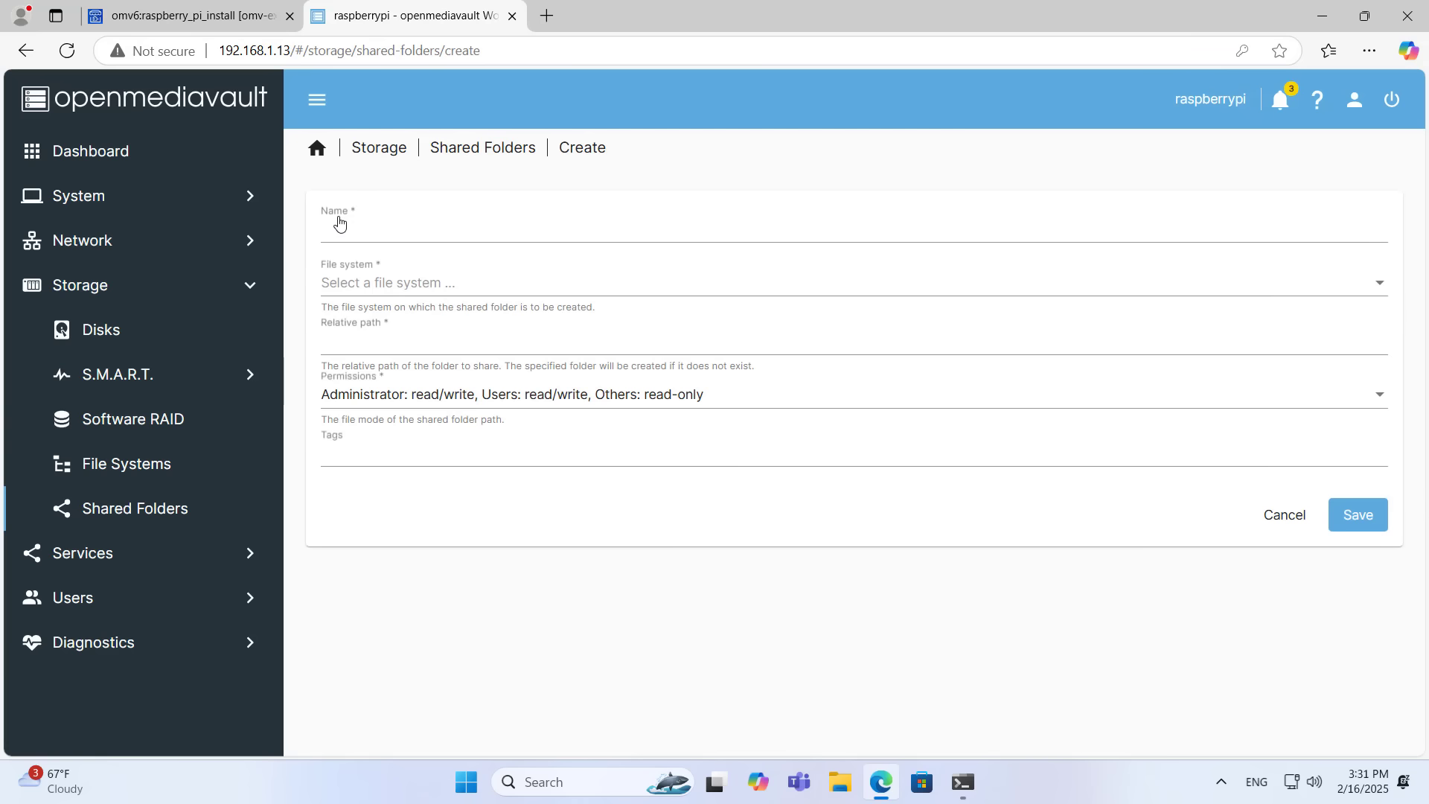
click(354, 232)
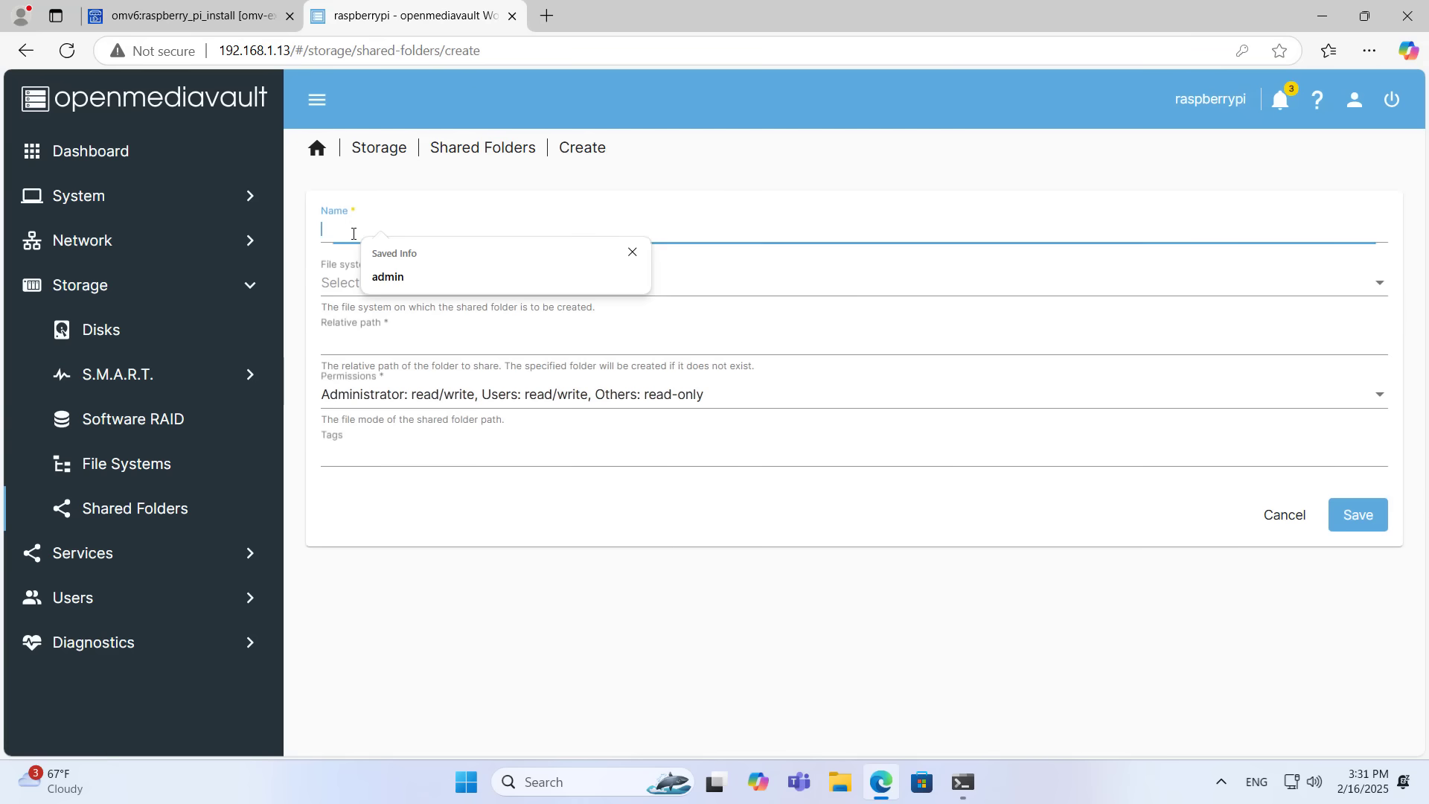
click(632, 252)
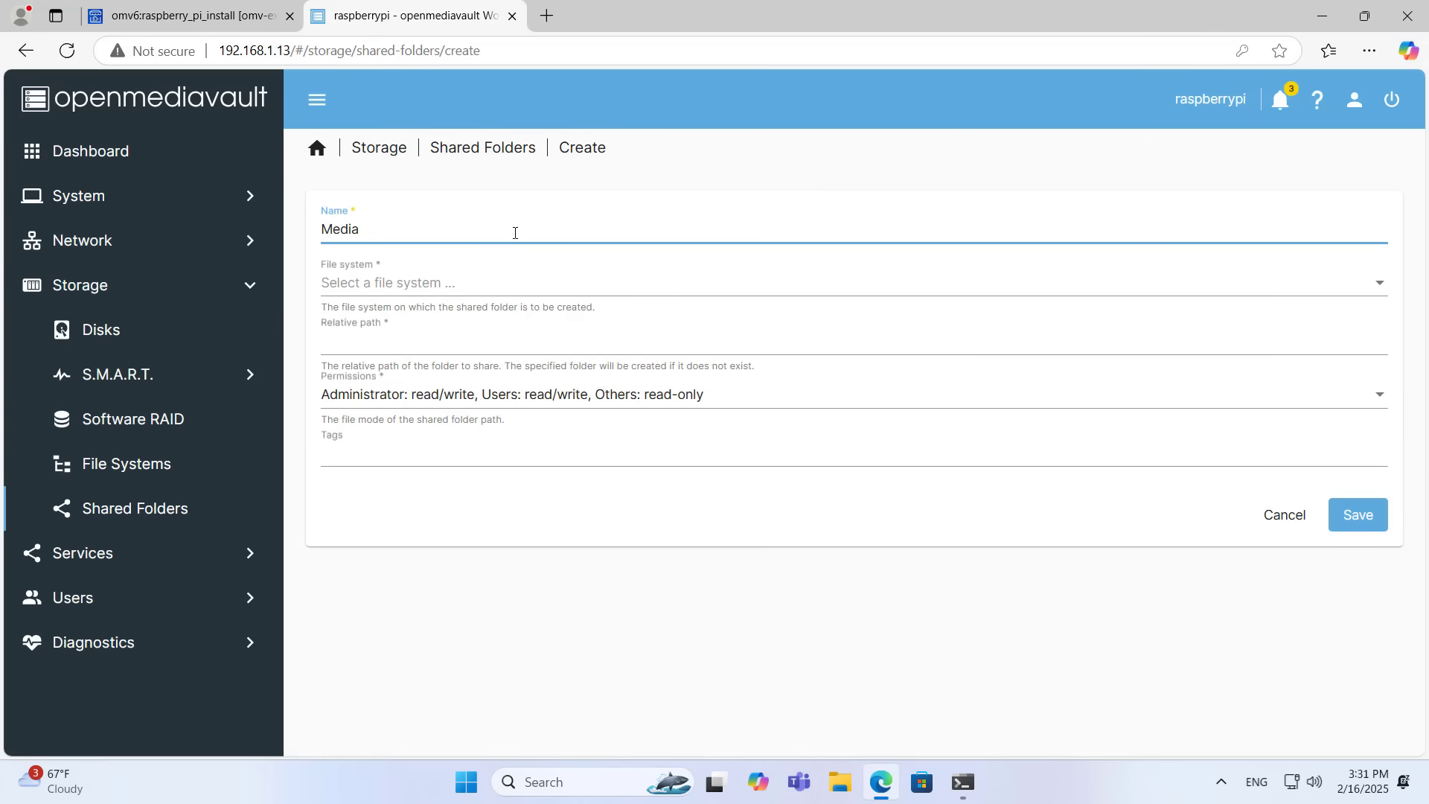
click(475, 282)
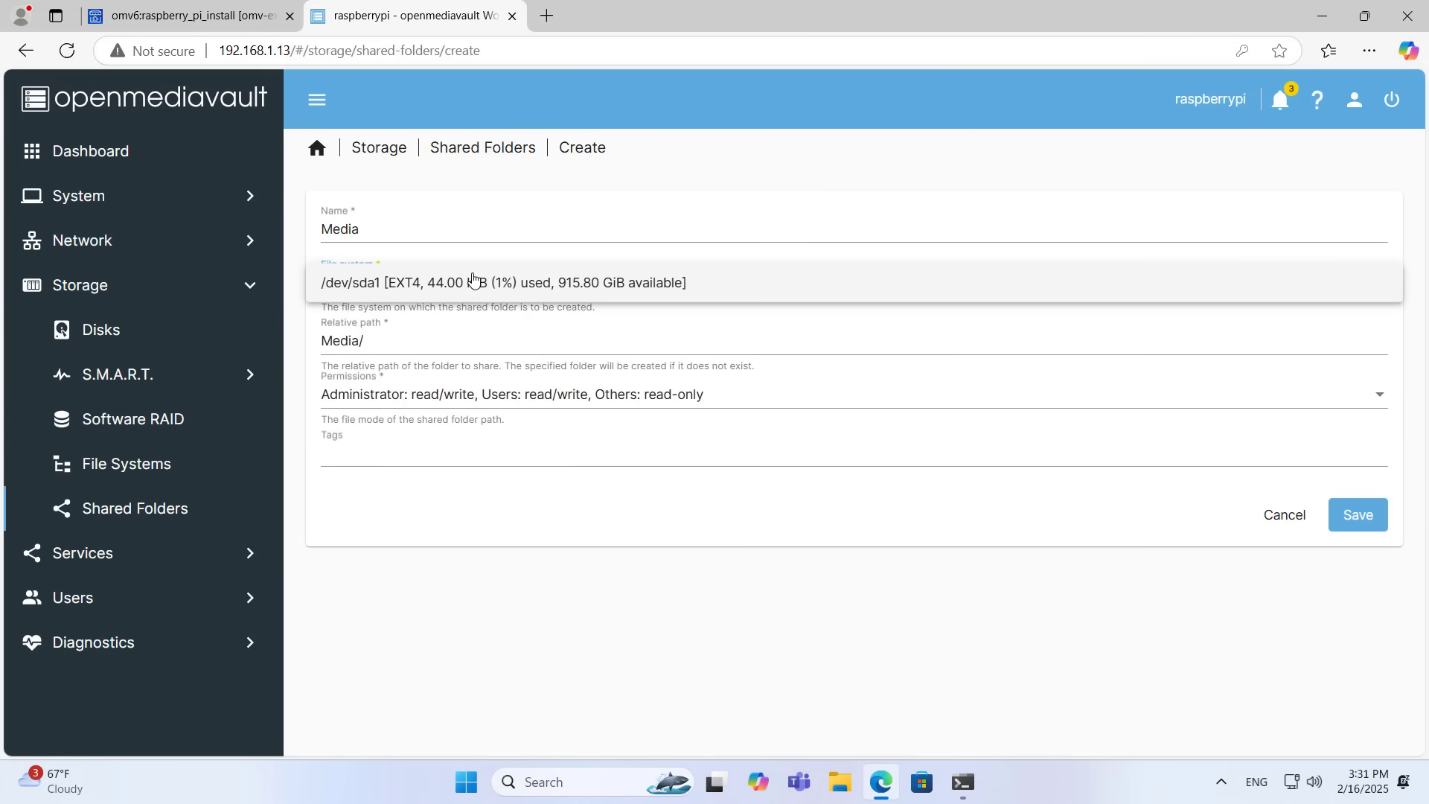
click(436, 285)
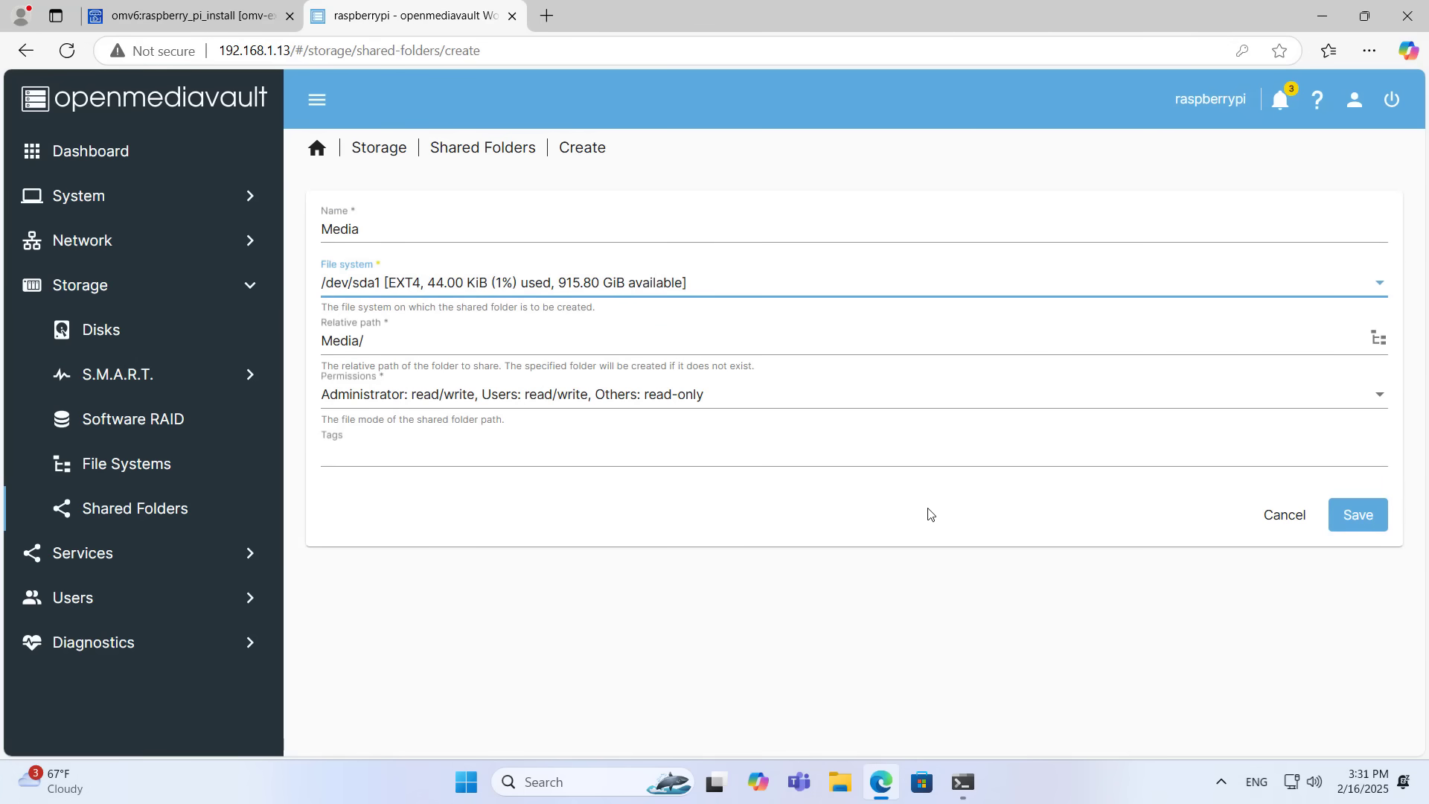
click(1361, 519)
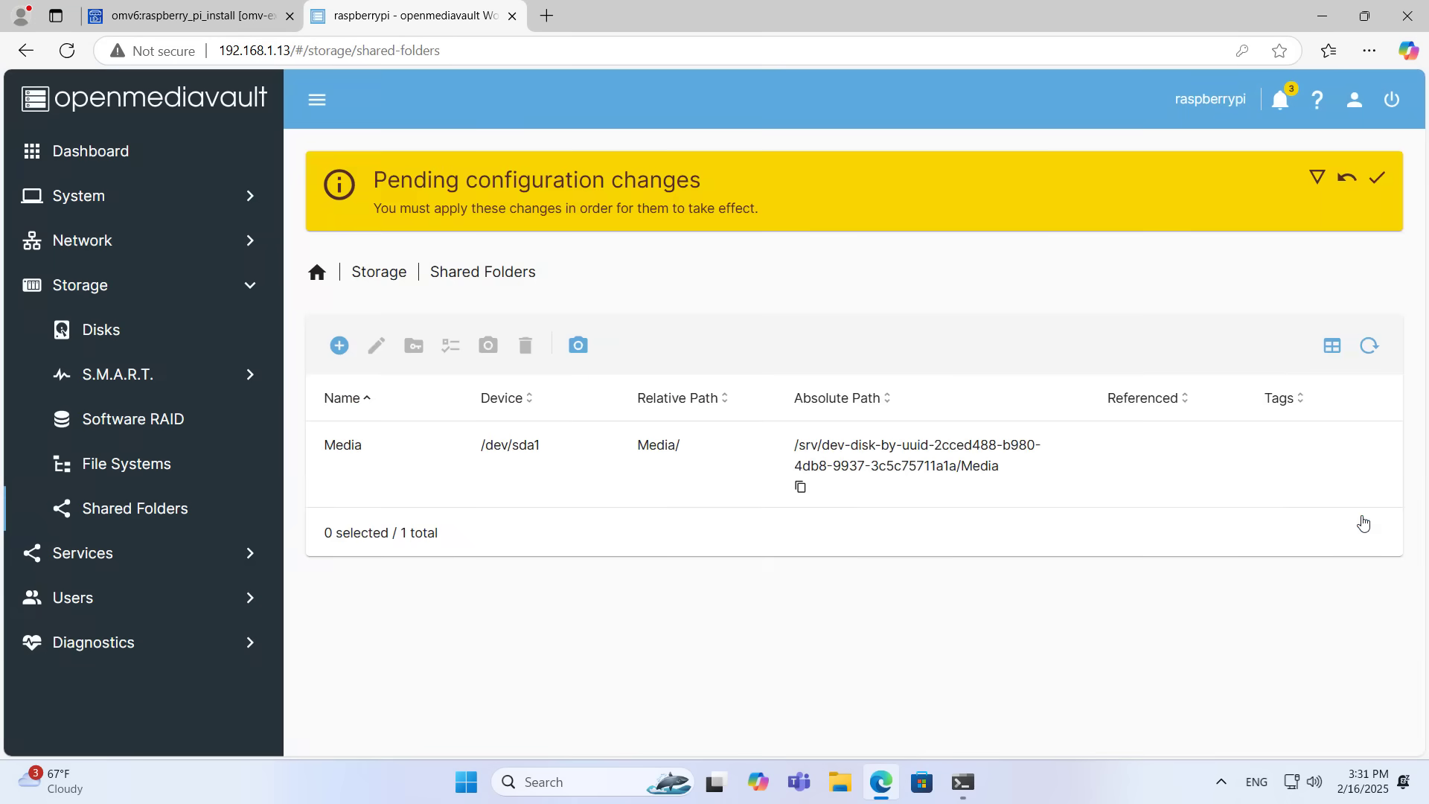
click(1377, 177)
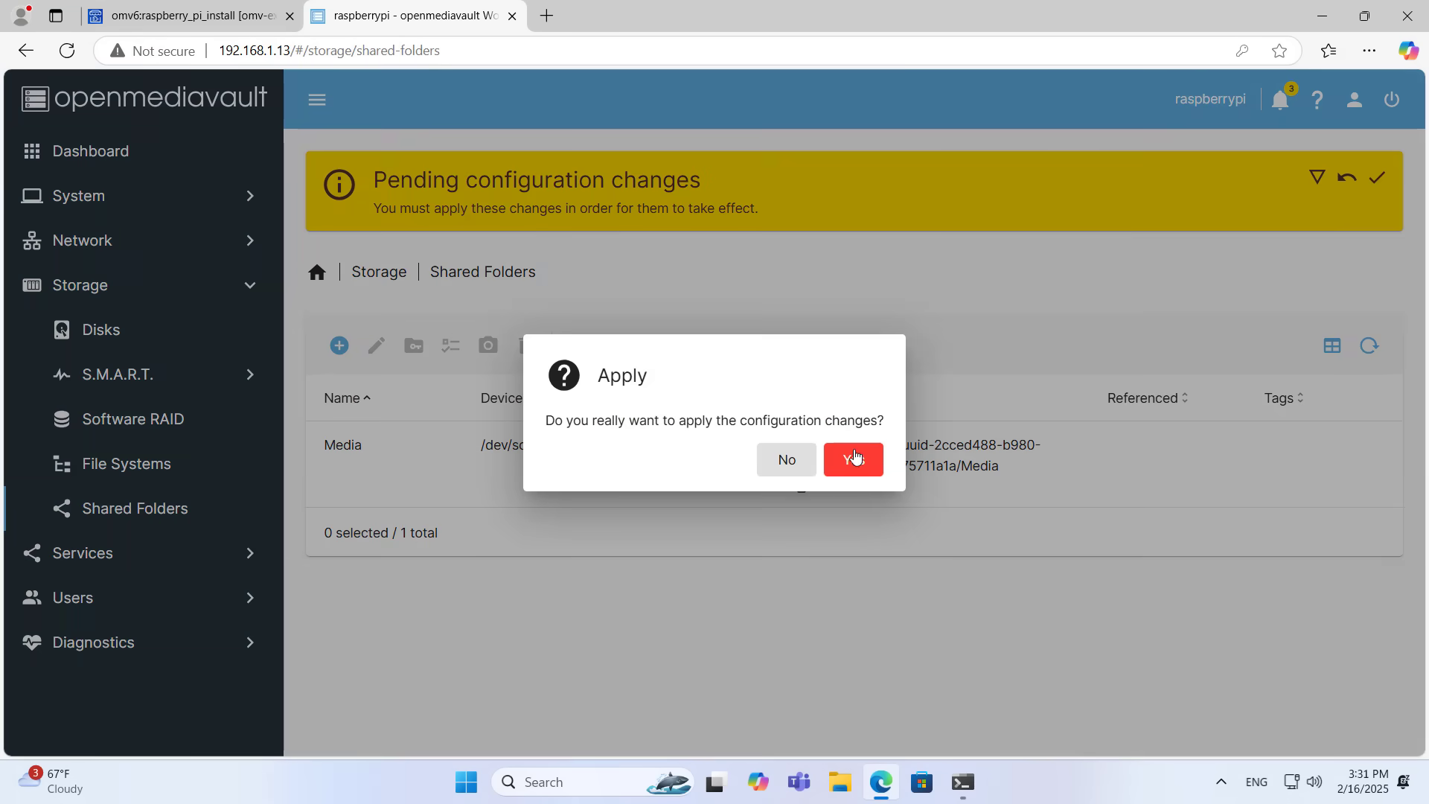
click(855, 457)
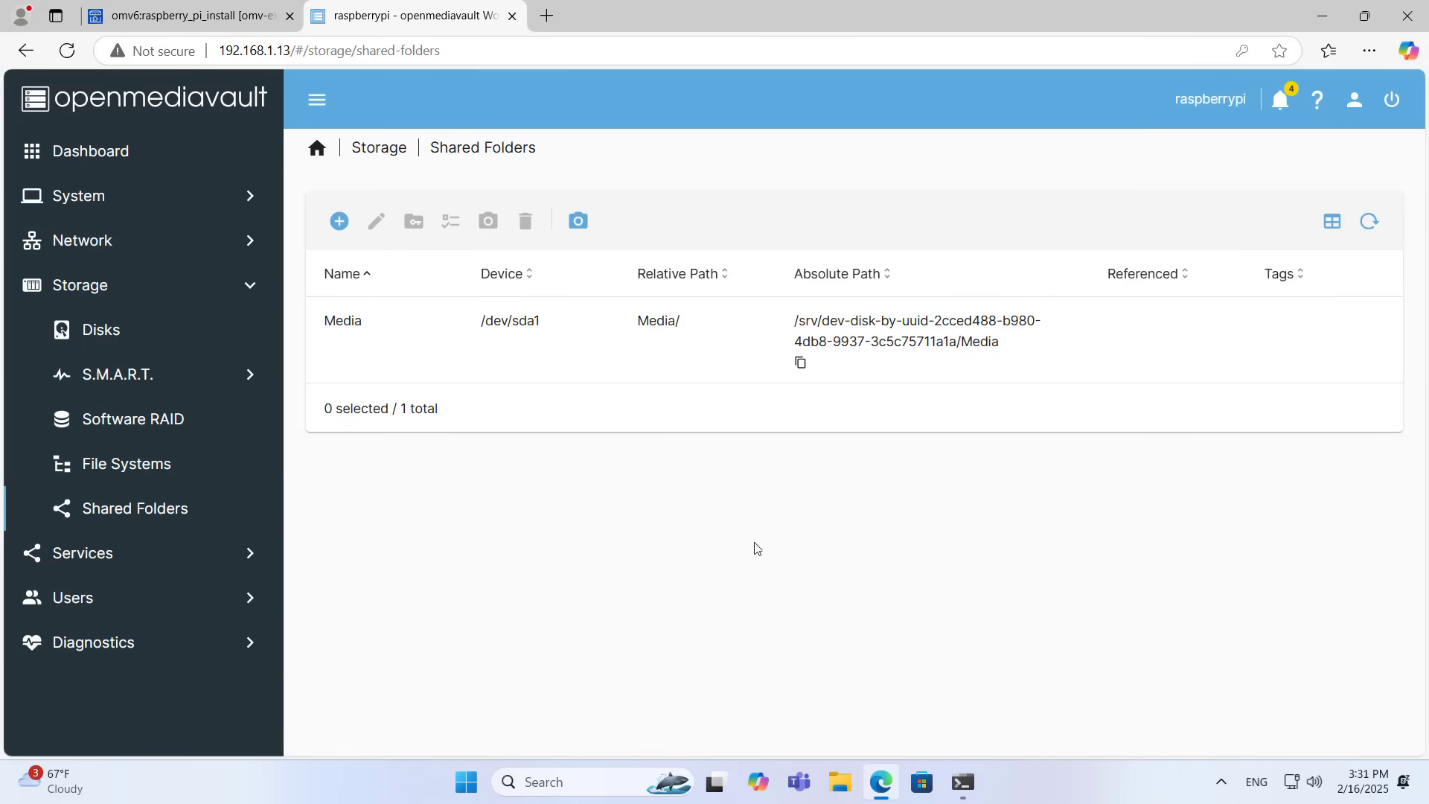
Step: Save the SMB/CIFS settings with the service enabled and apply the changes
click(93, 555)
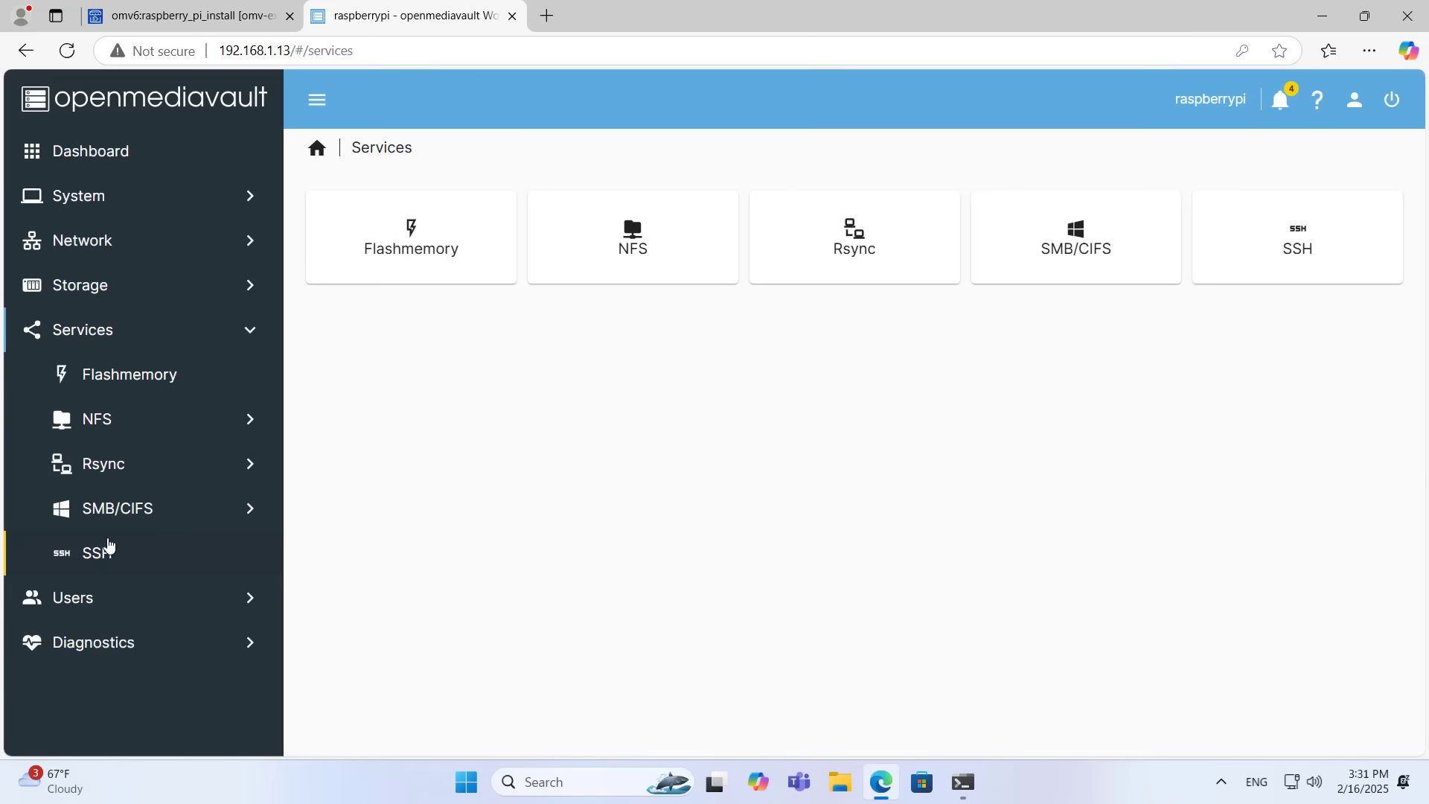
click(146, 515)
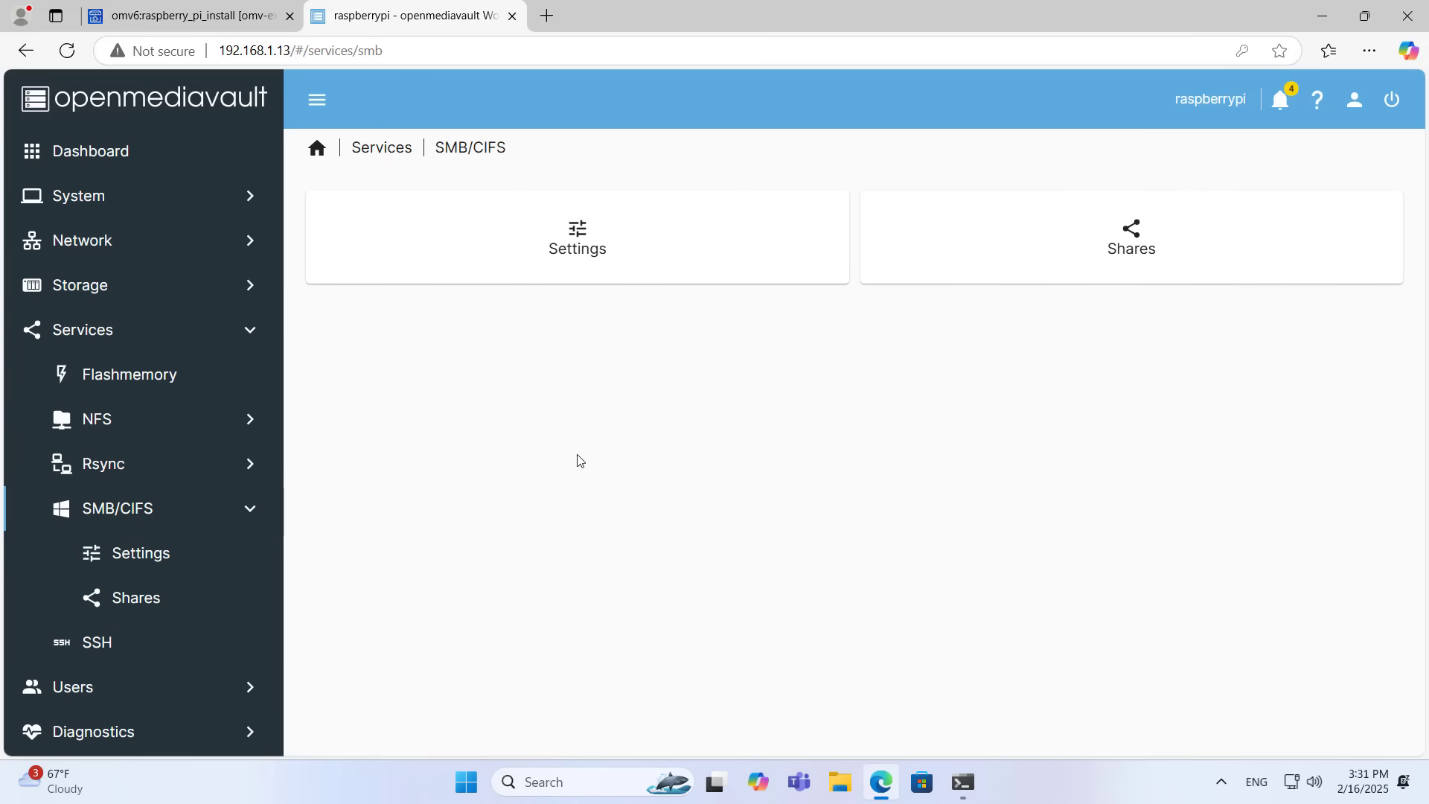
click(578, 233)
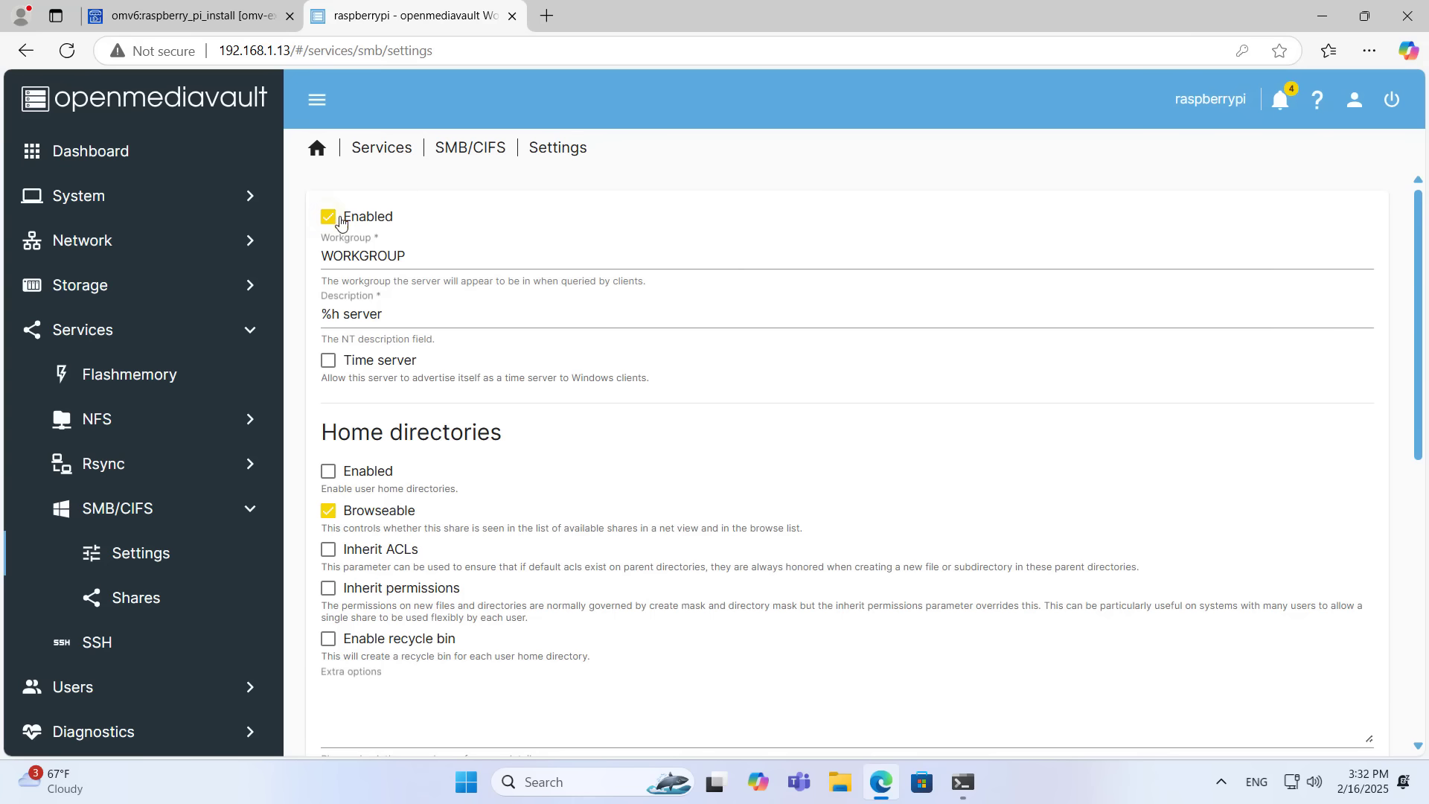
scroll(696, 447, down, 5)
scroll(696, 447, down, 3)
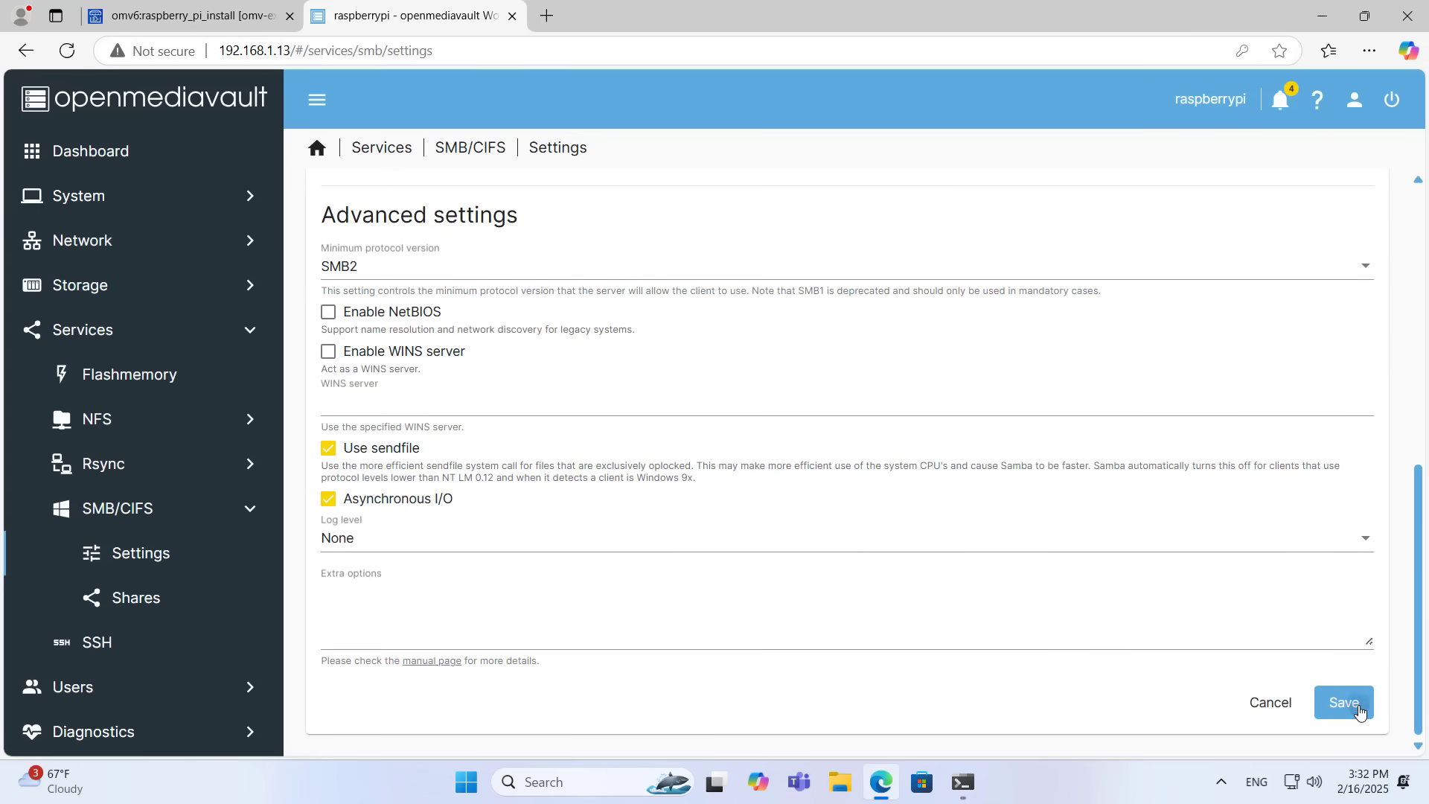
click(1356, 711)
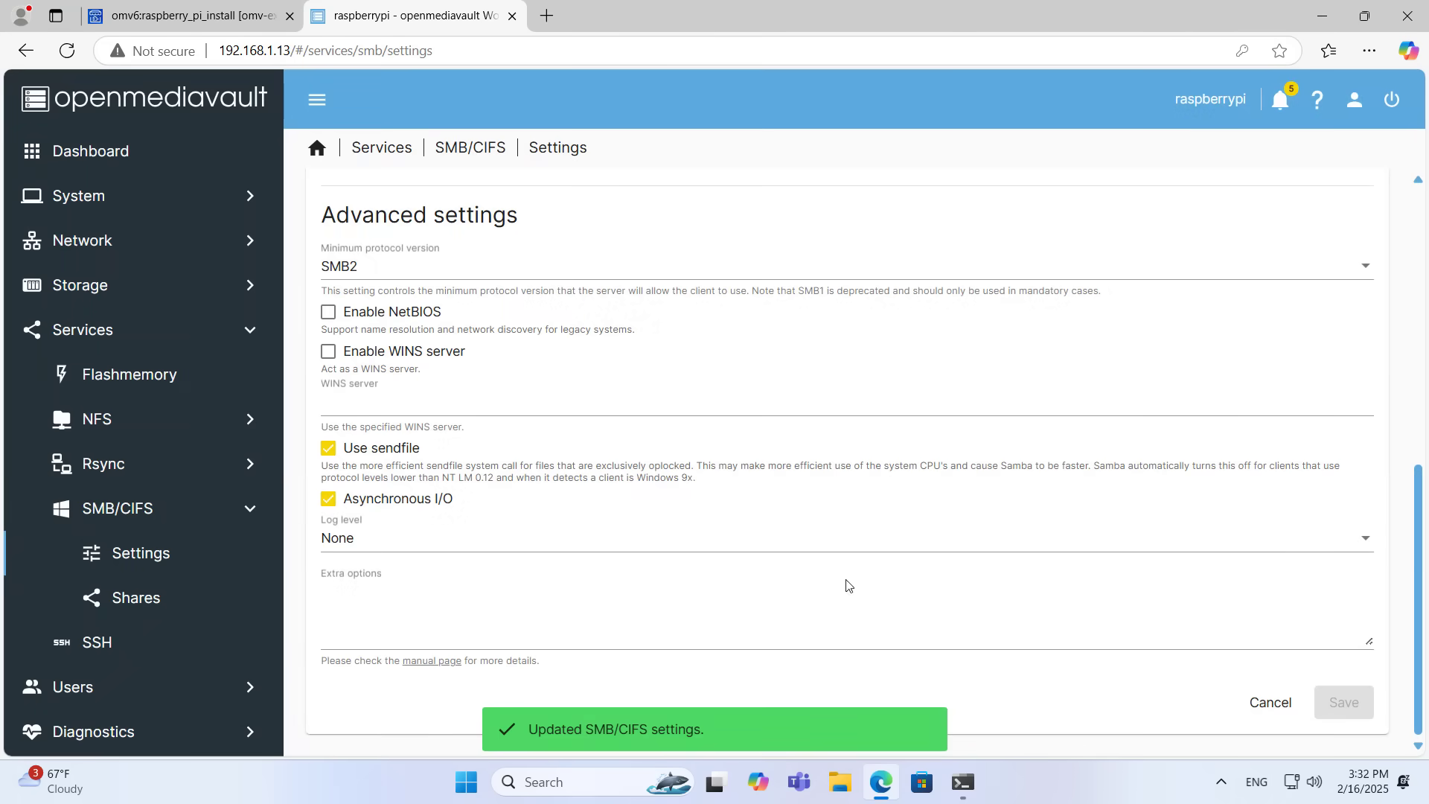
click(142, 512)
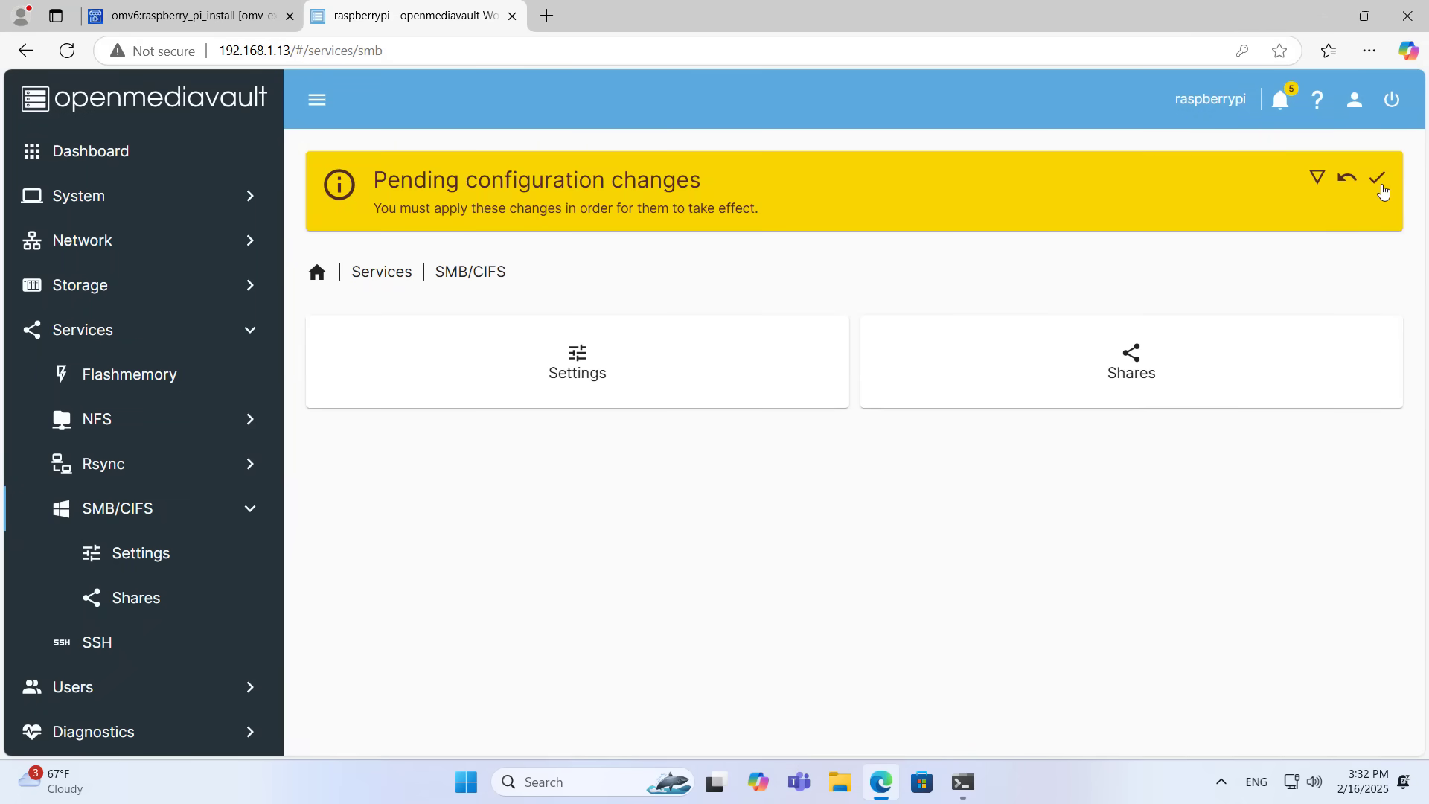
click(1377, 179)
click(854, 461)
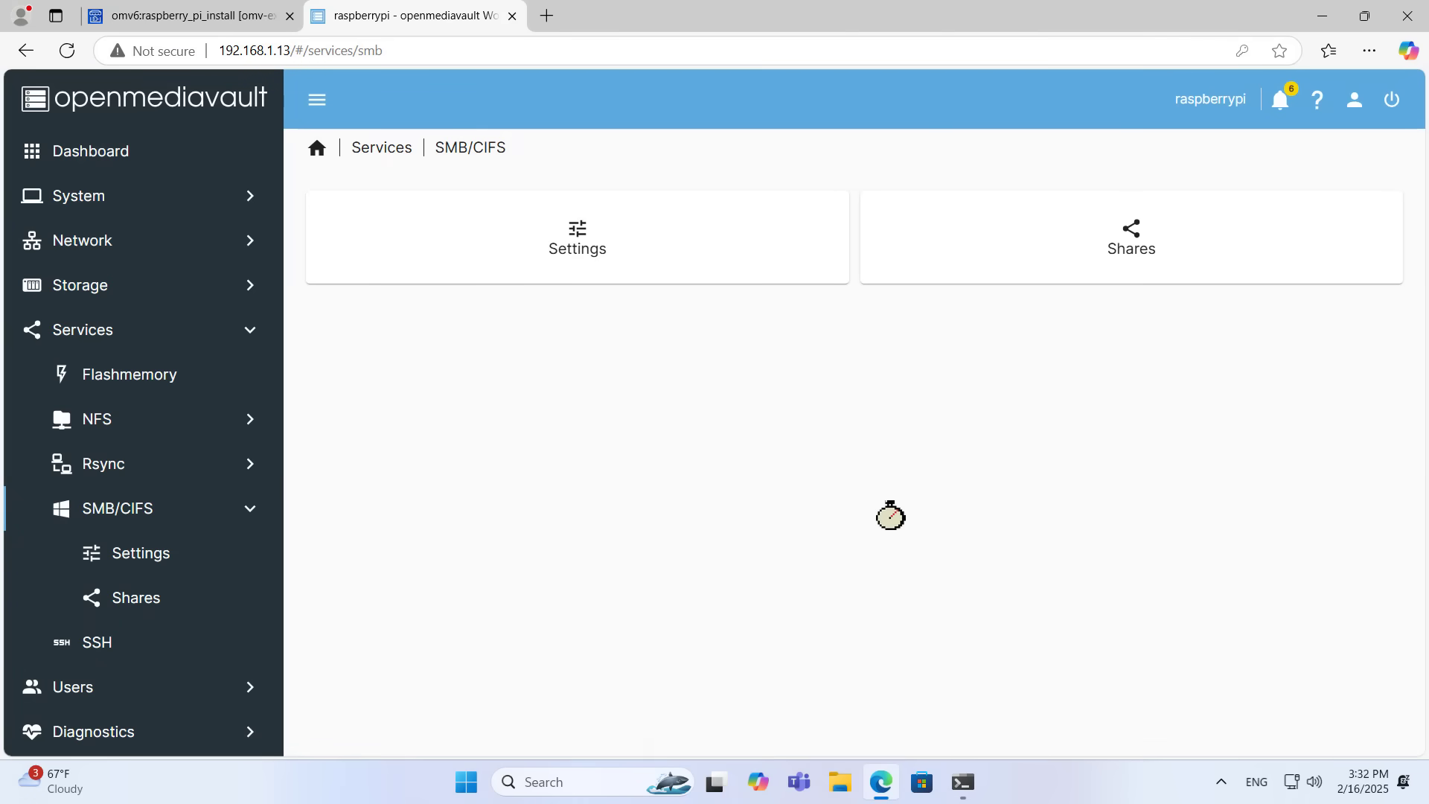
Step: Add an SMB share for the Media folder and apply the changes
click(1138, 243)
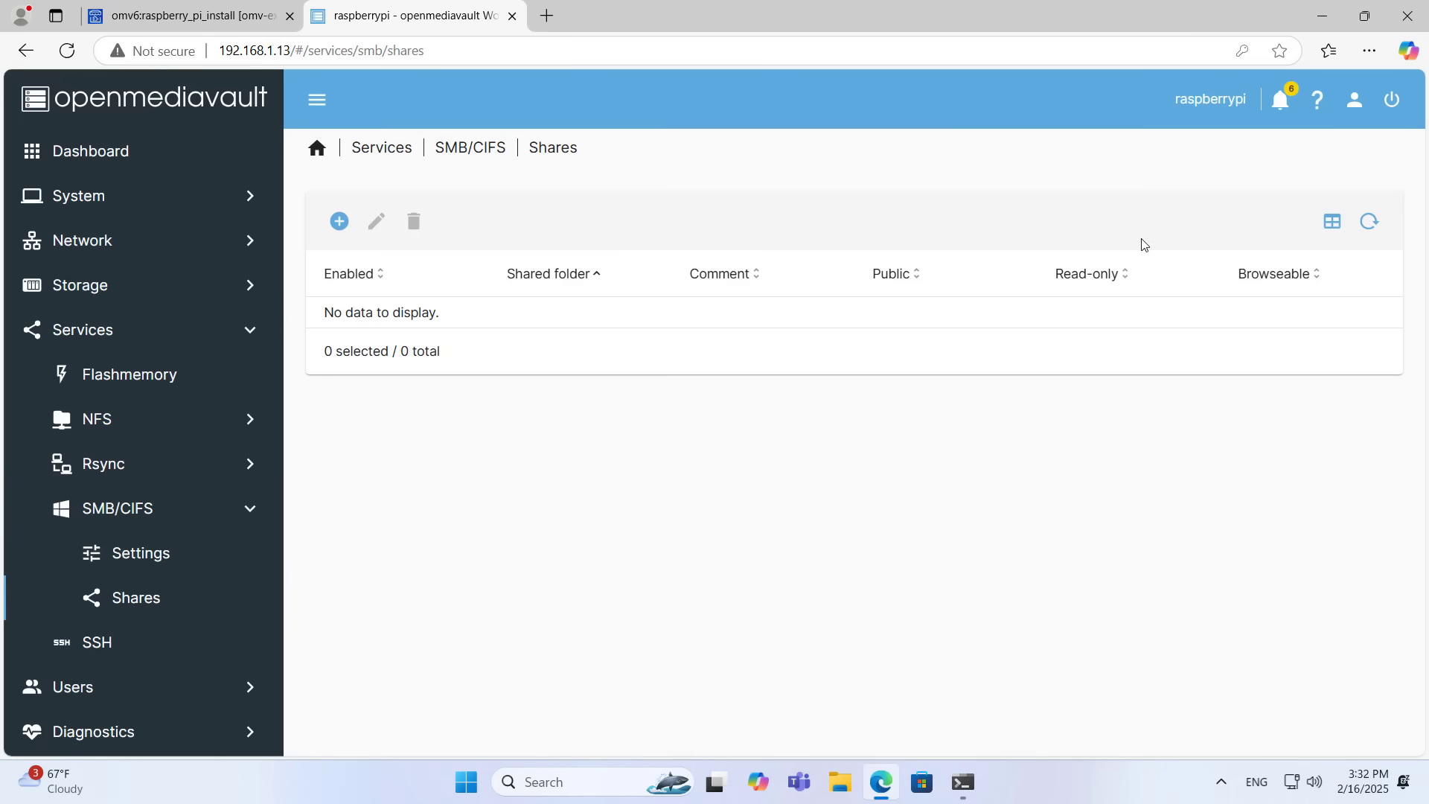
click(339, 223)
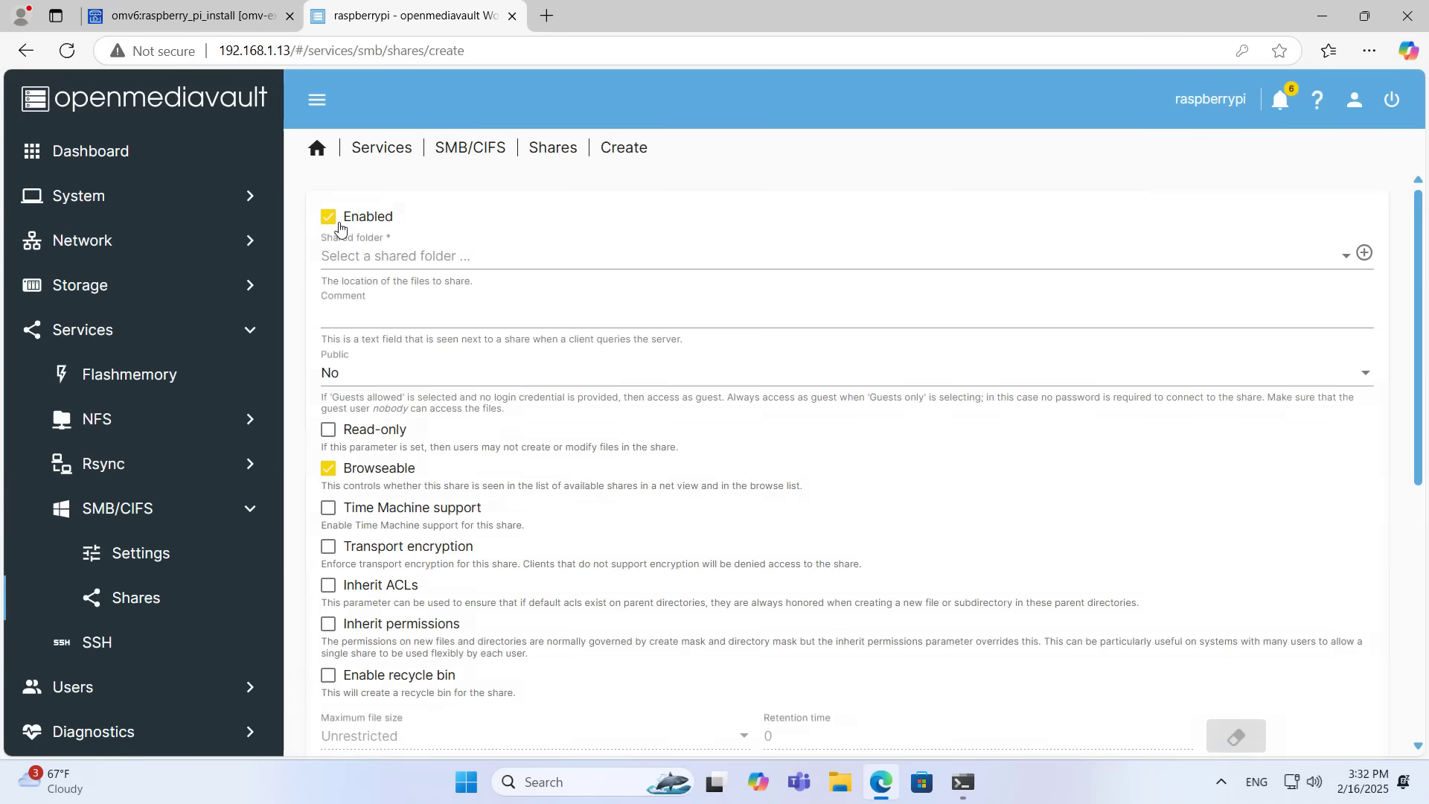
click(367, 259)
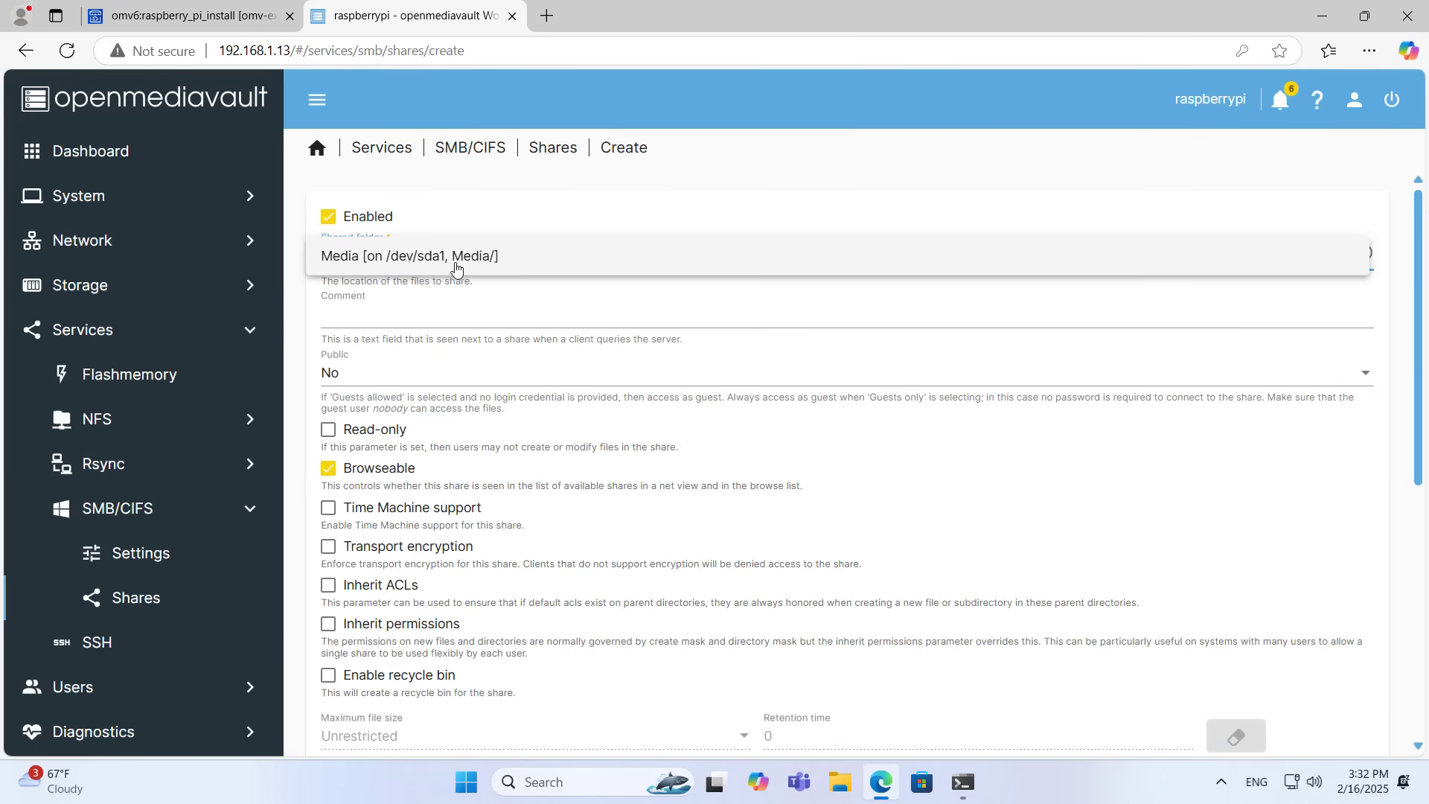
click(410, 262)
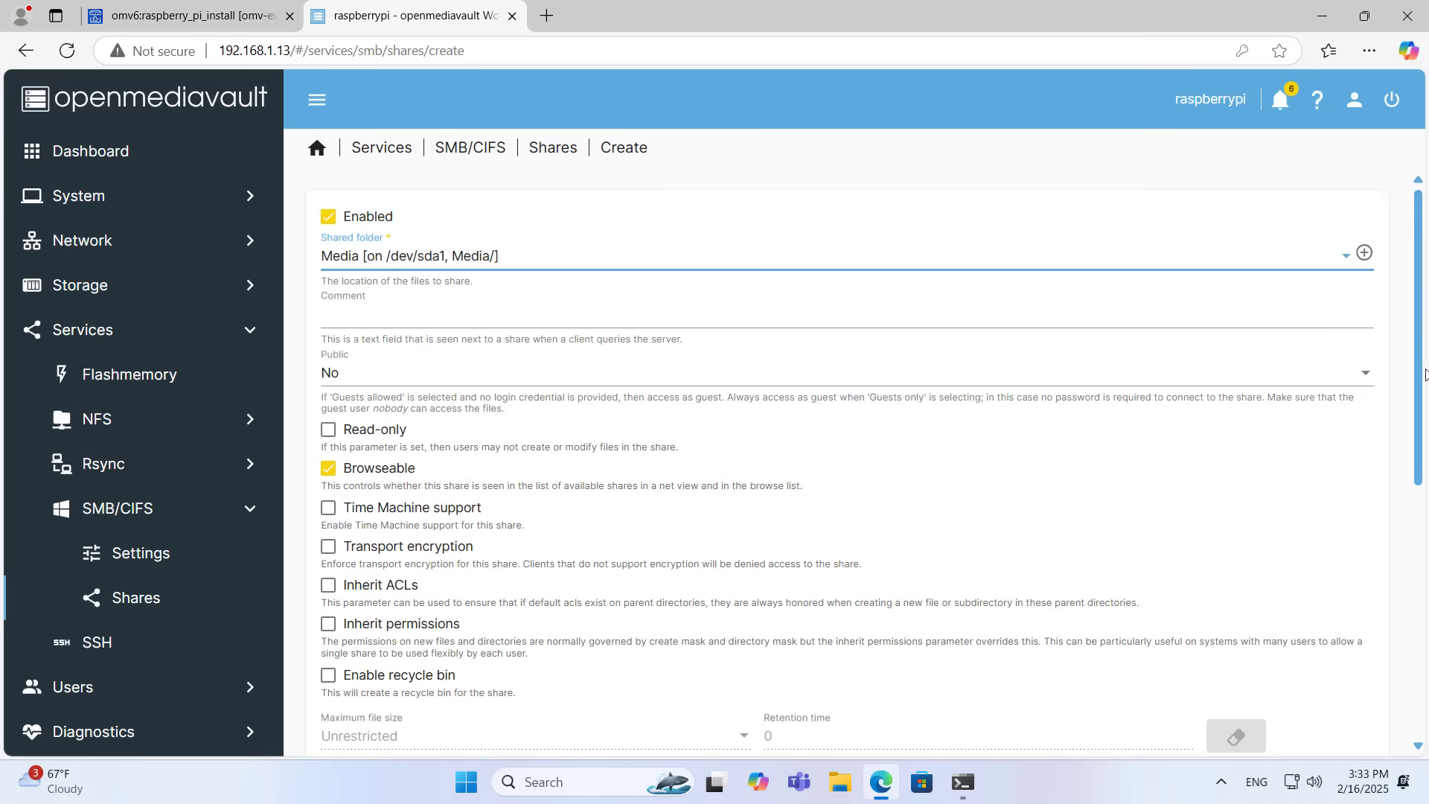
scroll(1419, 377, down, 7)
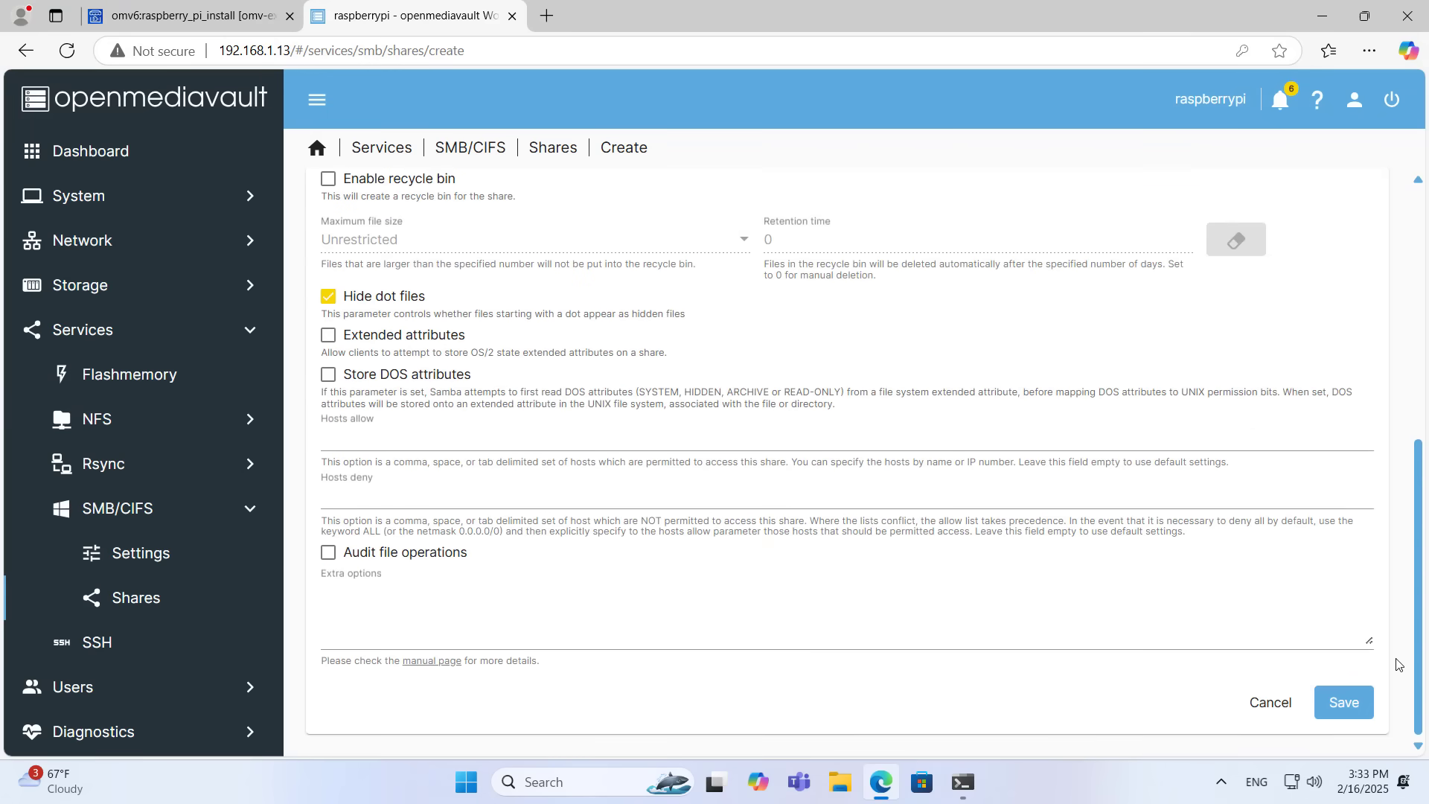
click(1343, 702)
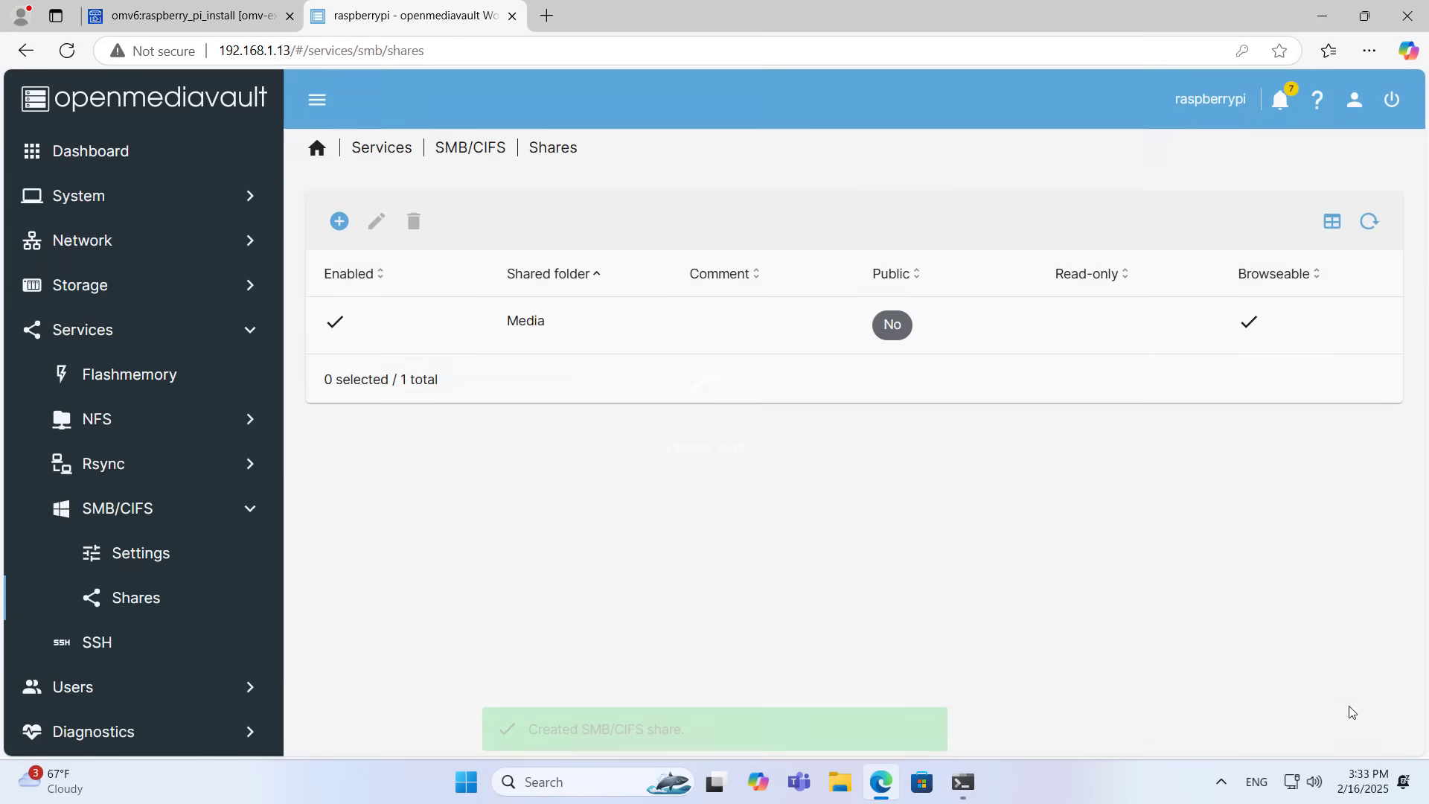
click(623, 335)
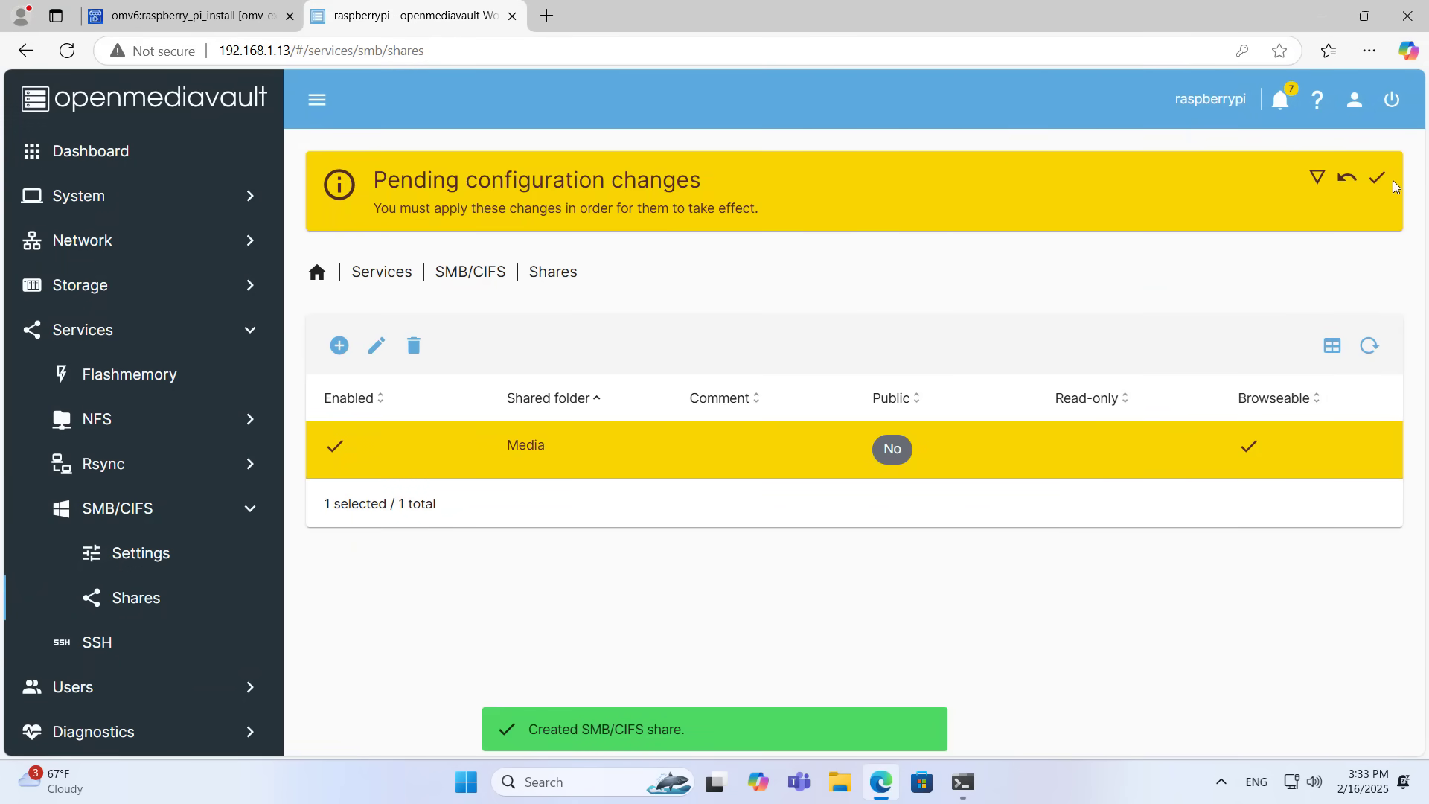
click(1377, 179)
click(865, 460)
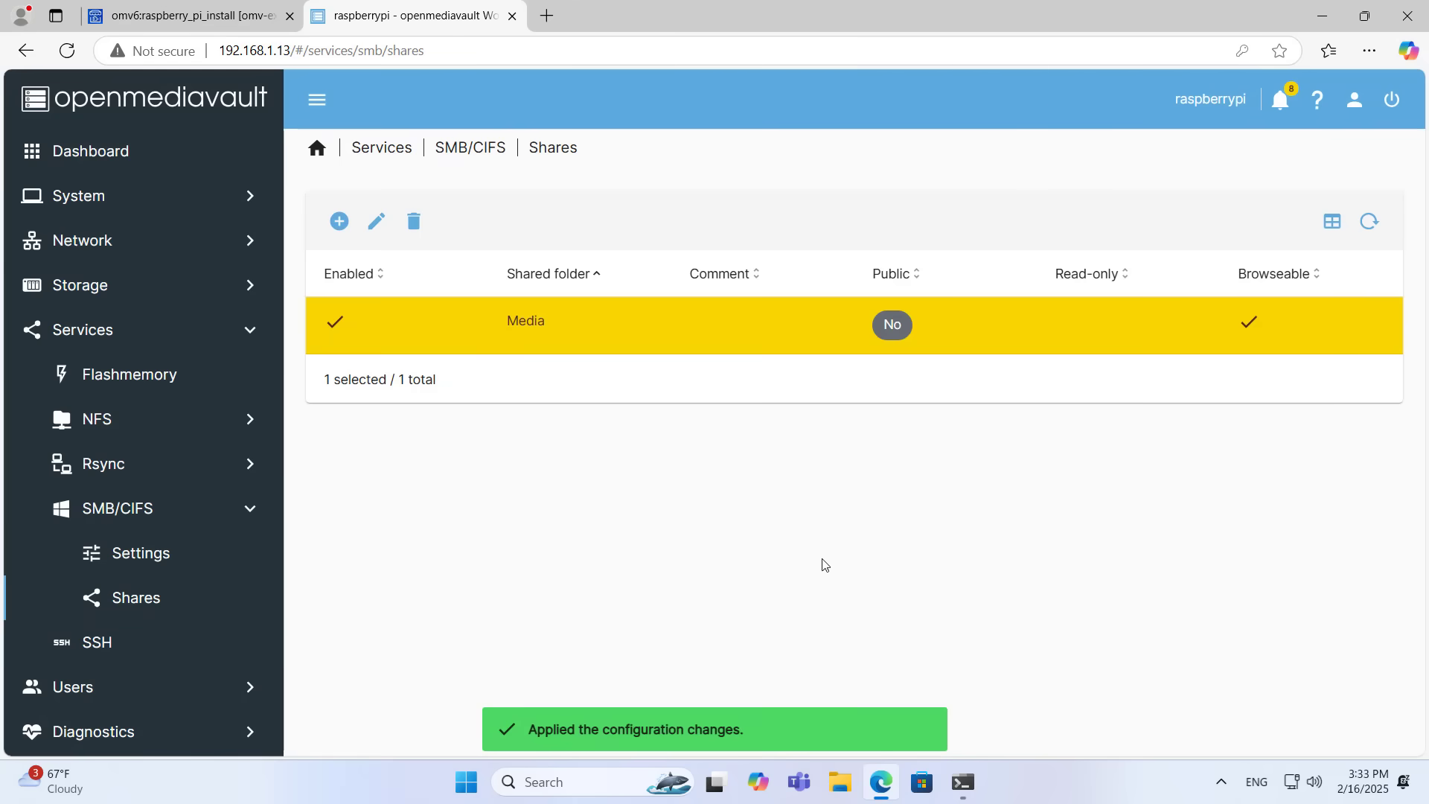
Step: Grant the new user Read/Write permission on Media and apply the changes
click(195, 690)
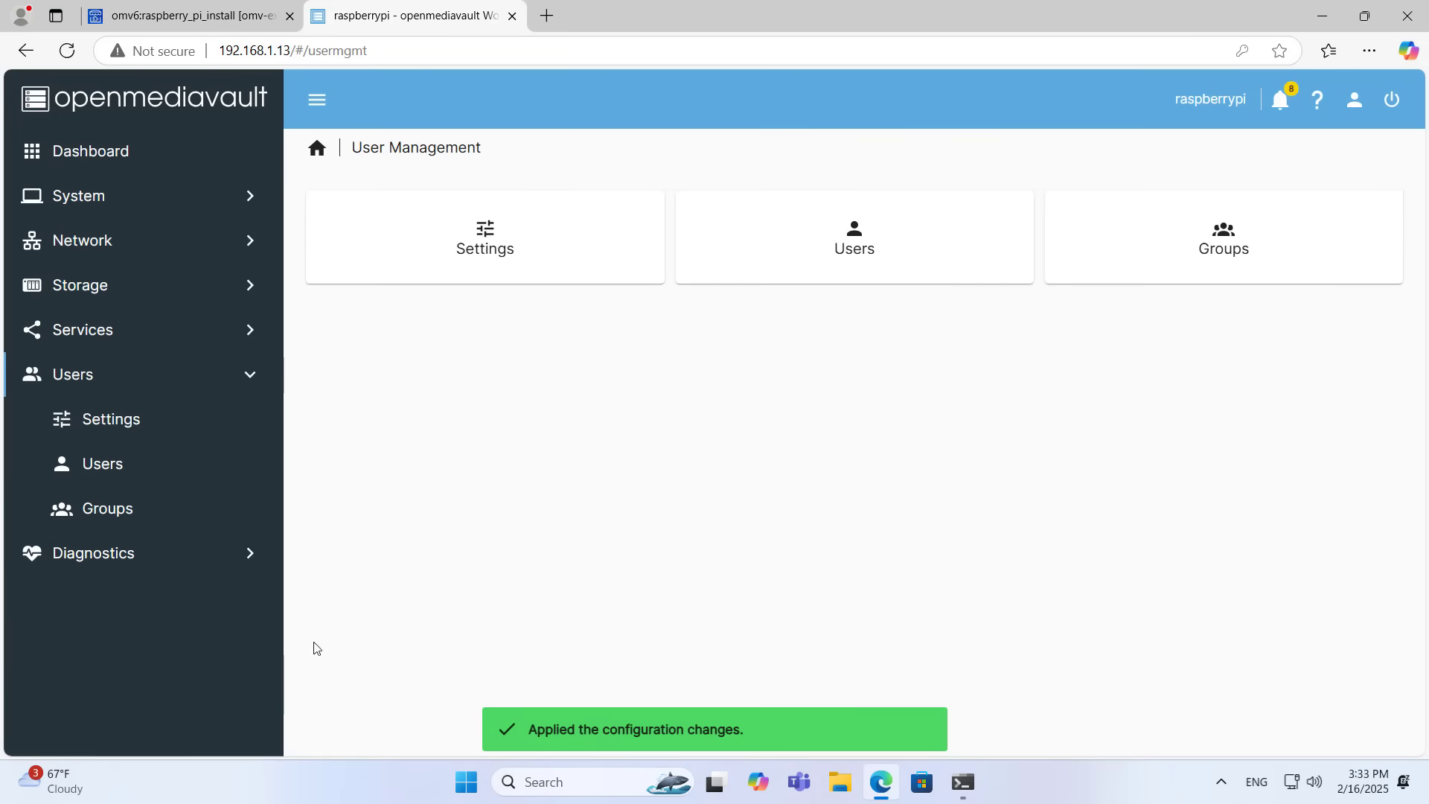
click(826, 259)
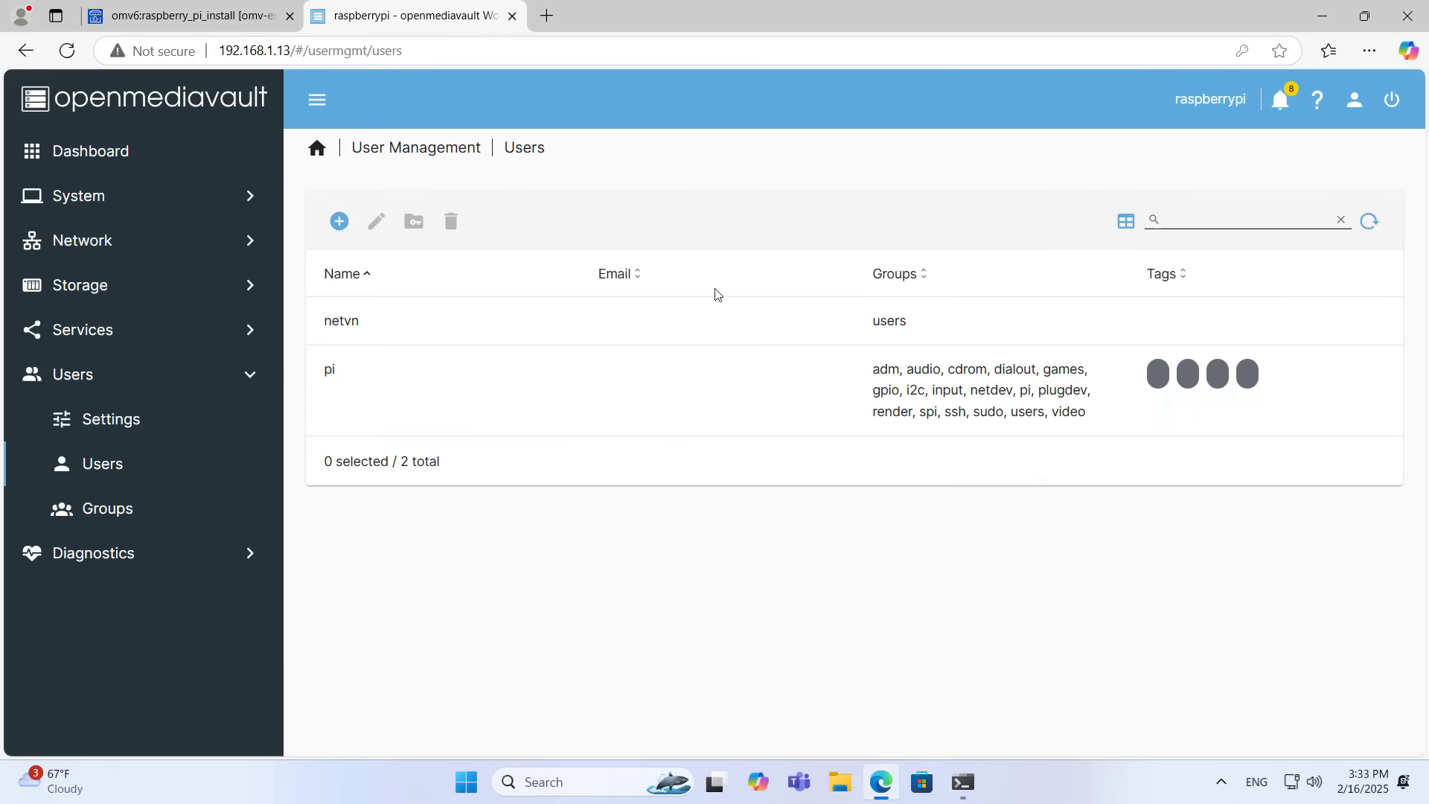
click(549, 323)
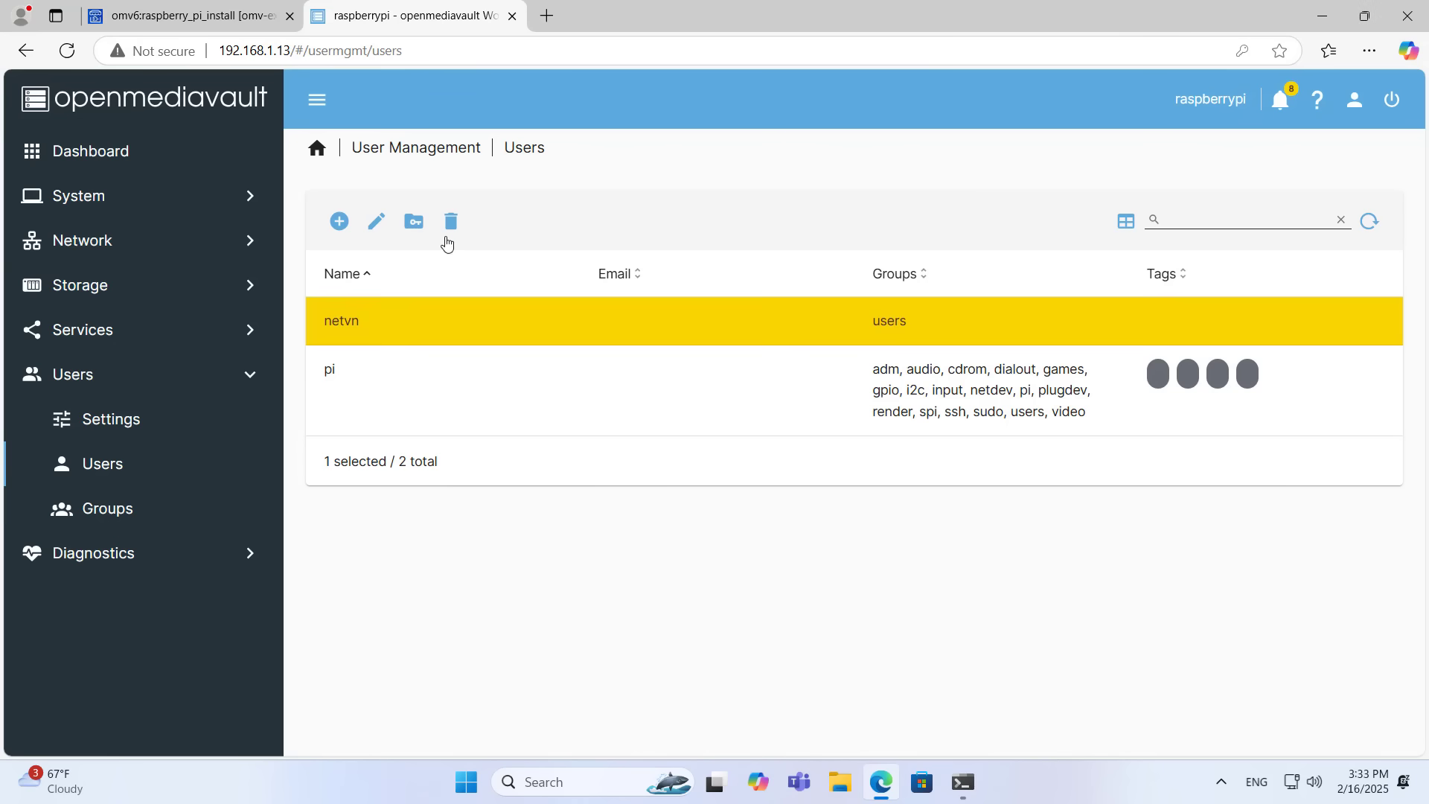
click(415, 222)
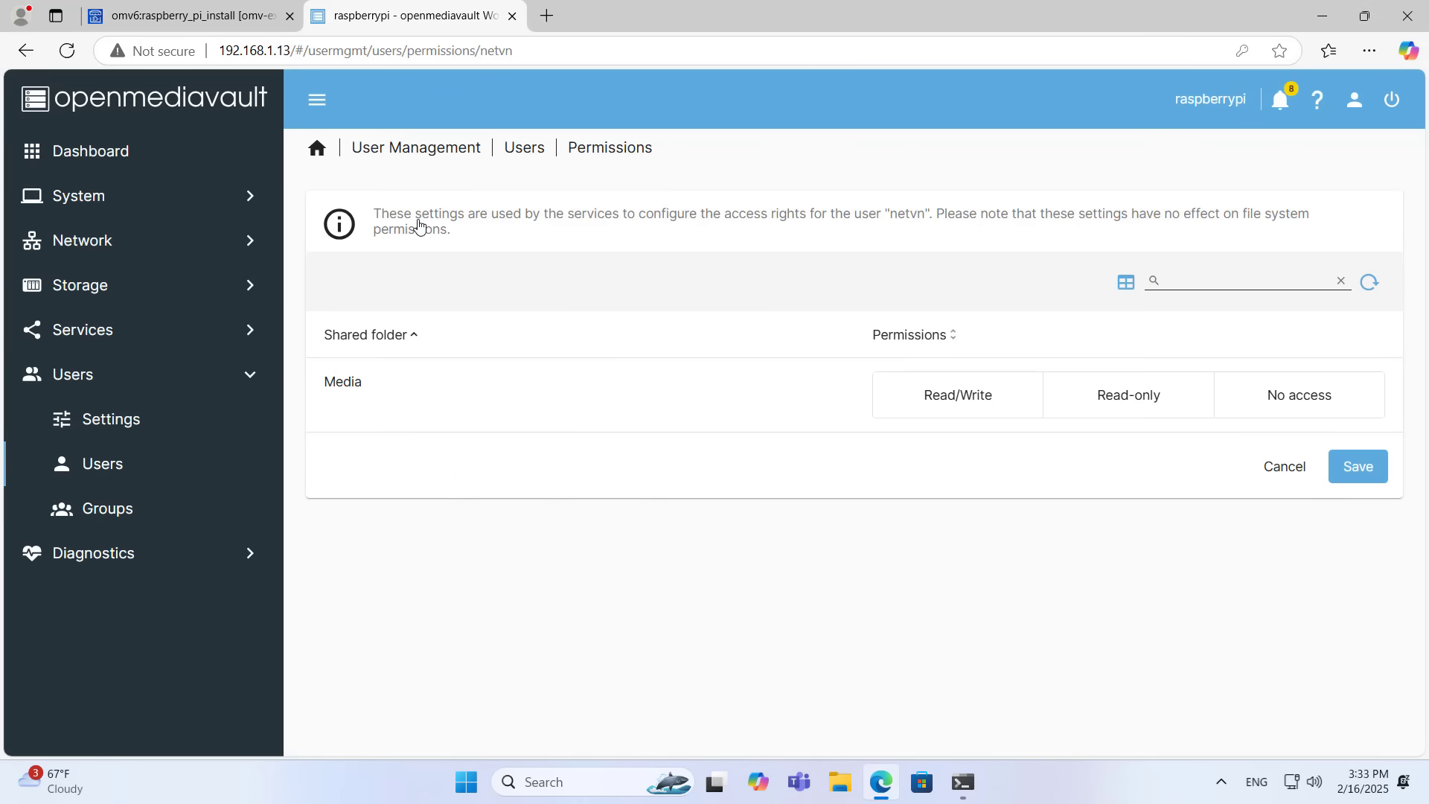
click(975, 400)
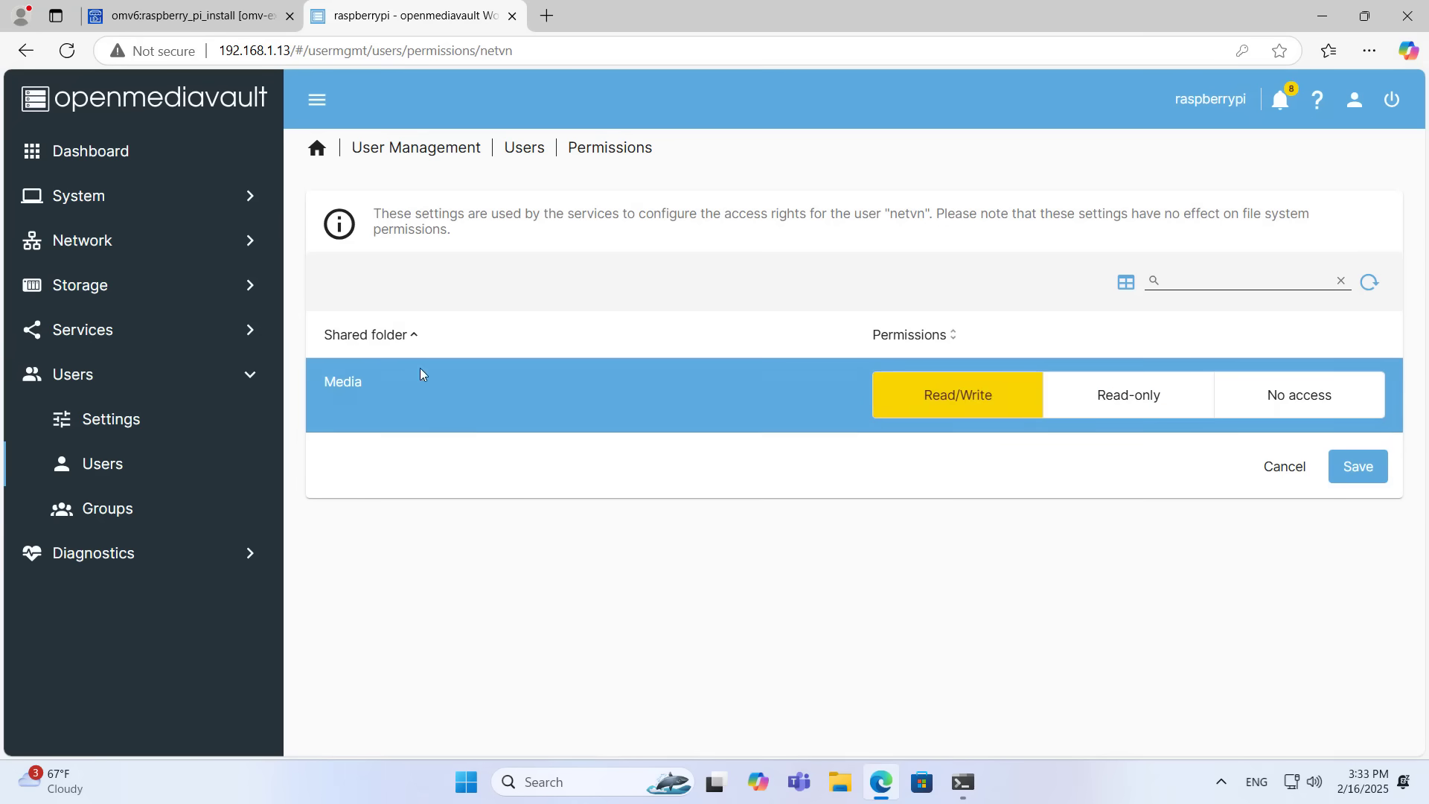
click(1365, 476)
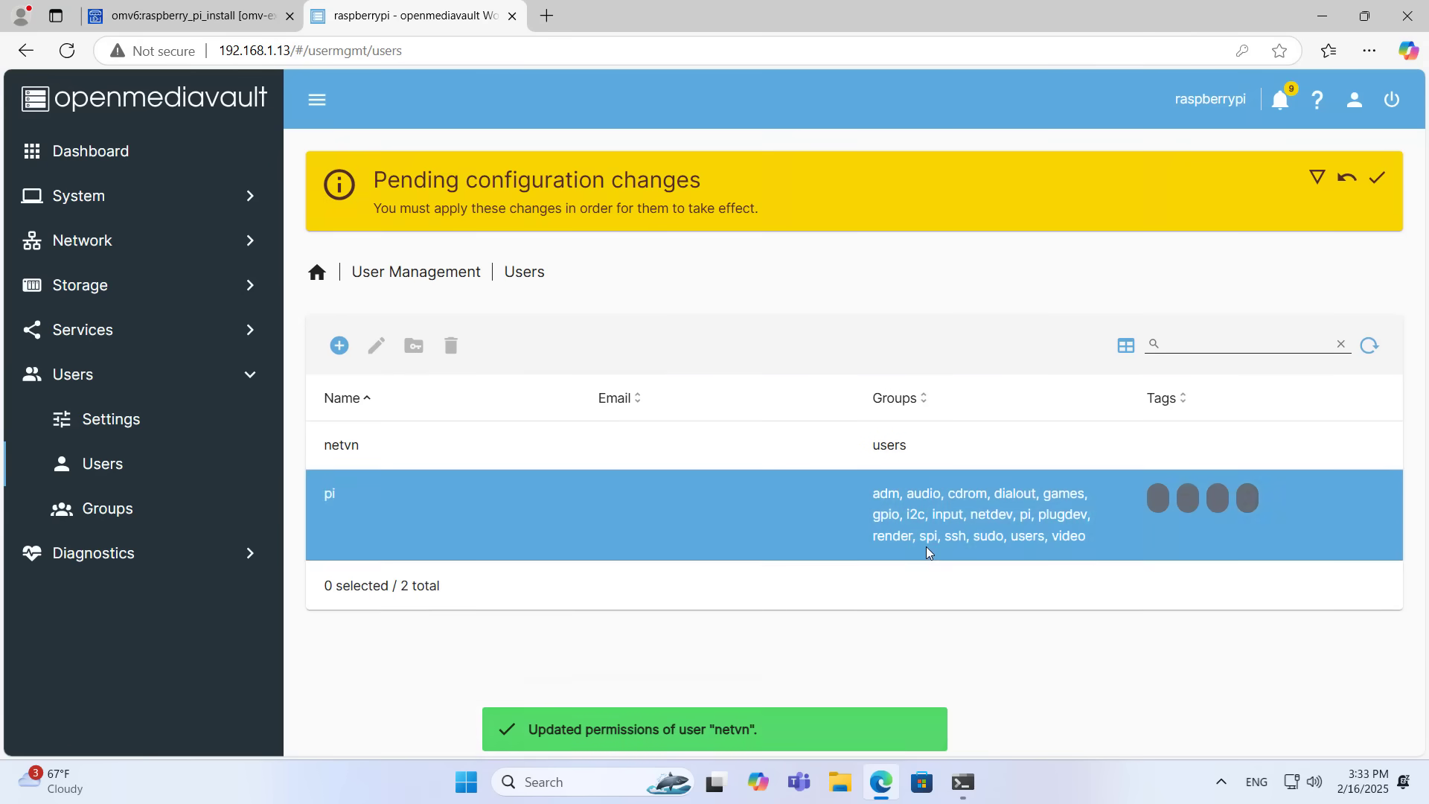
click(1377, 180)
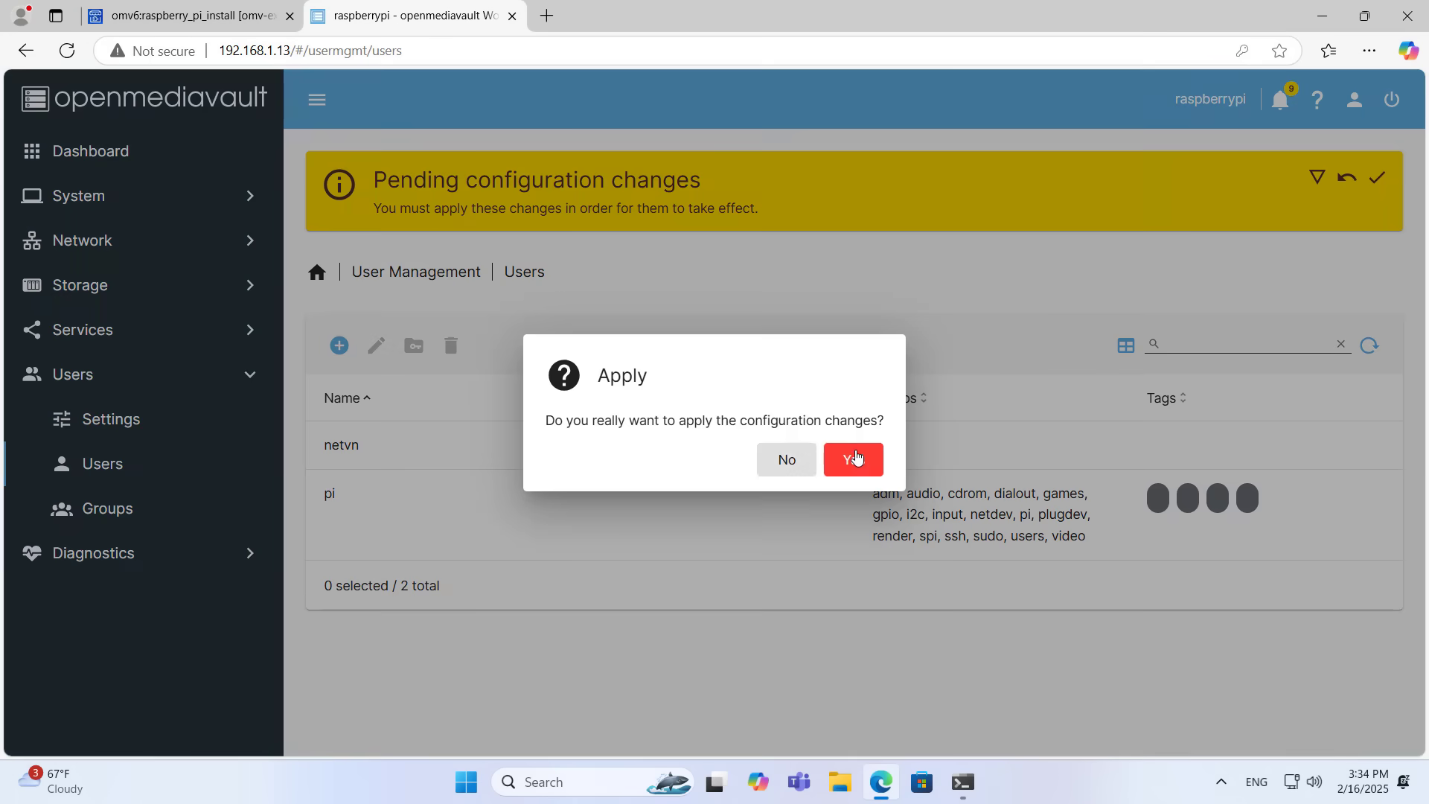
click(853, 459)
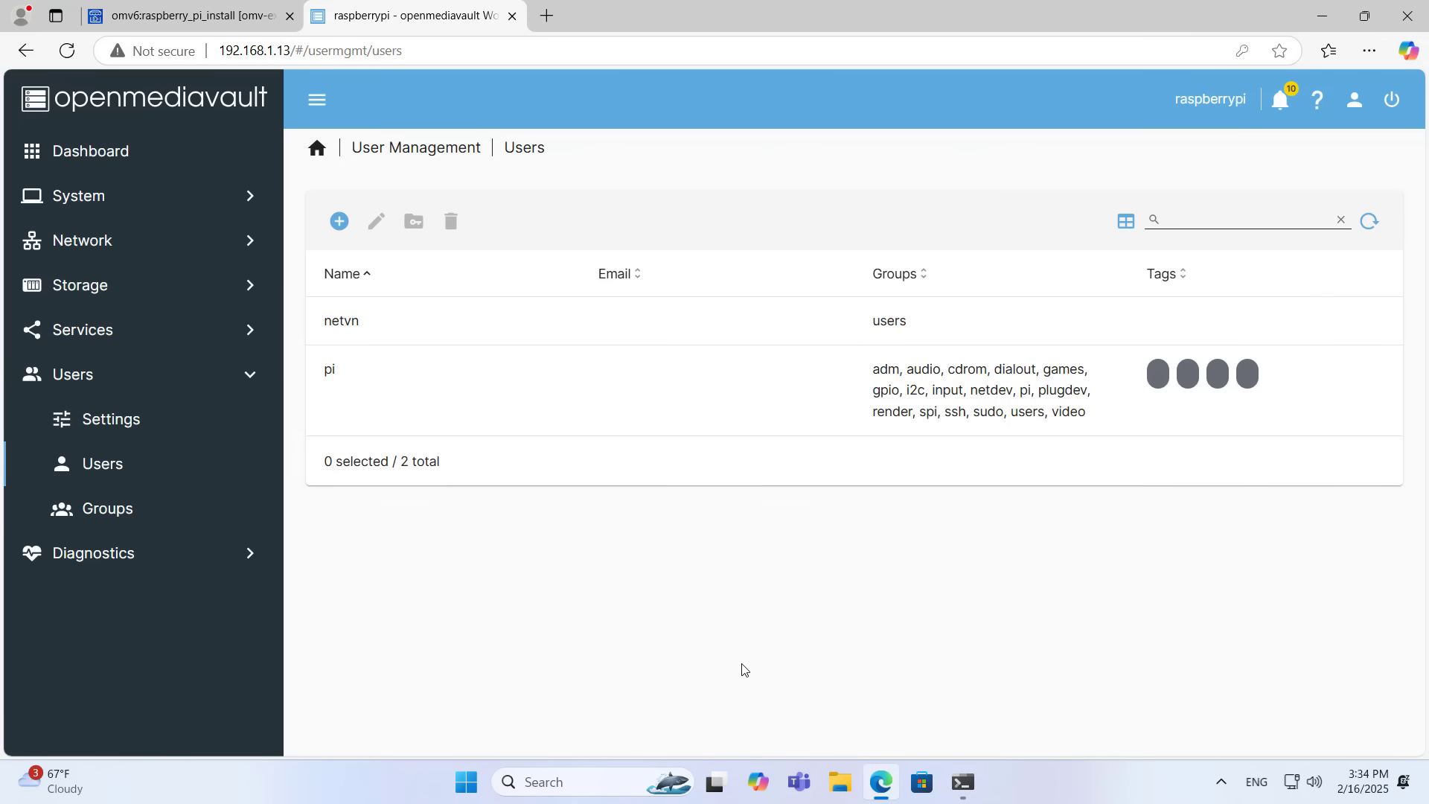
Step: Minimize the browser and open the Windows Run dialog
click(1322, 16)
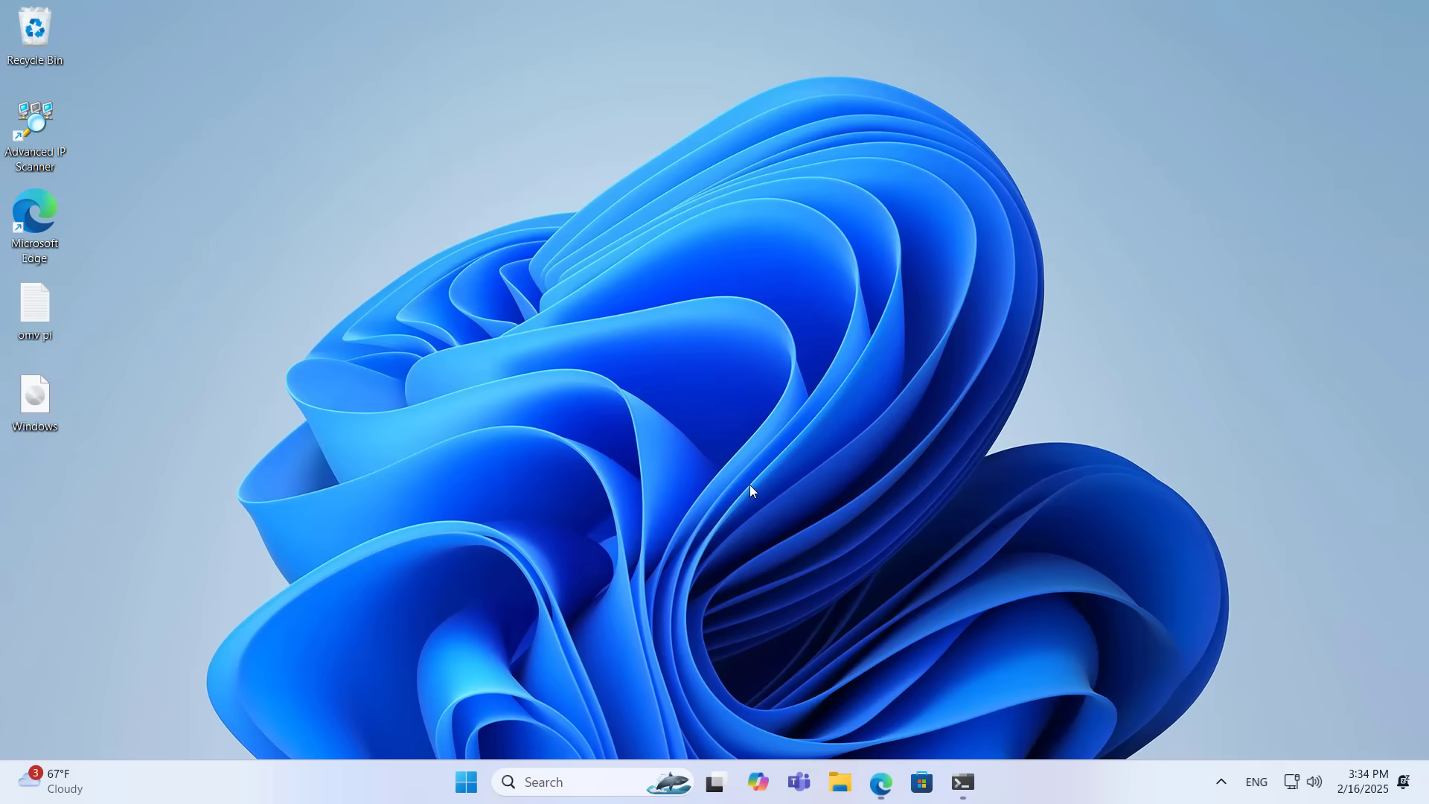
click(575, 780)
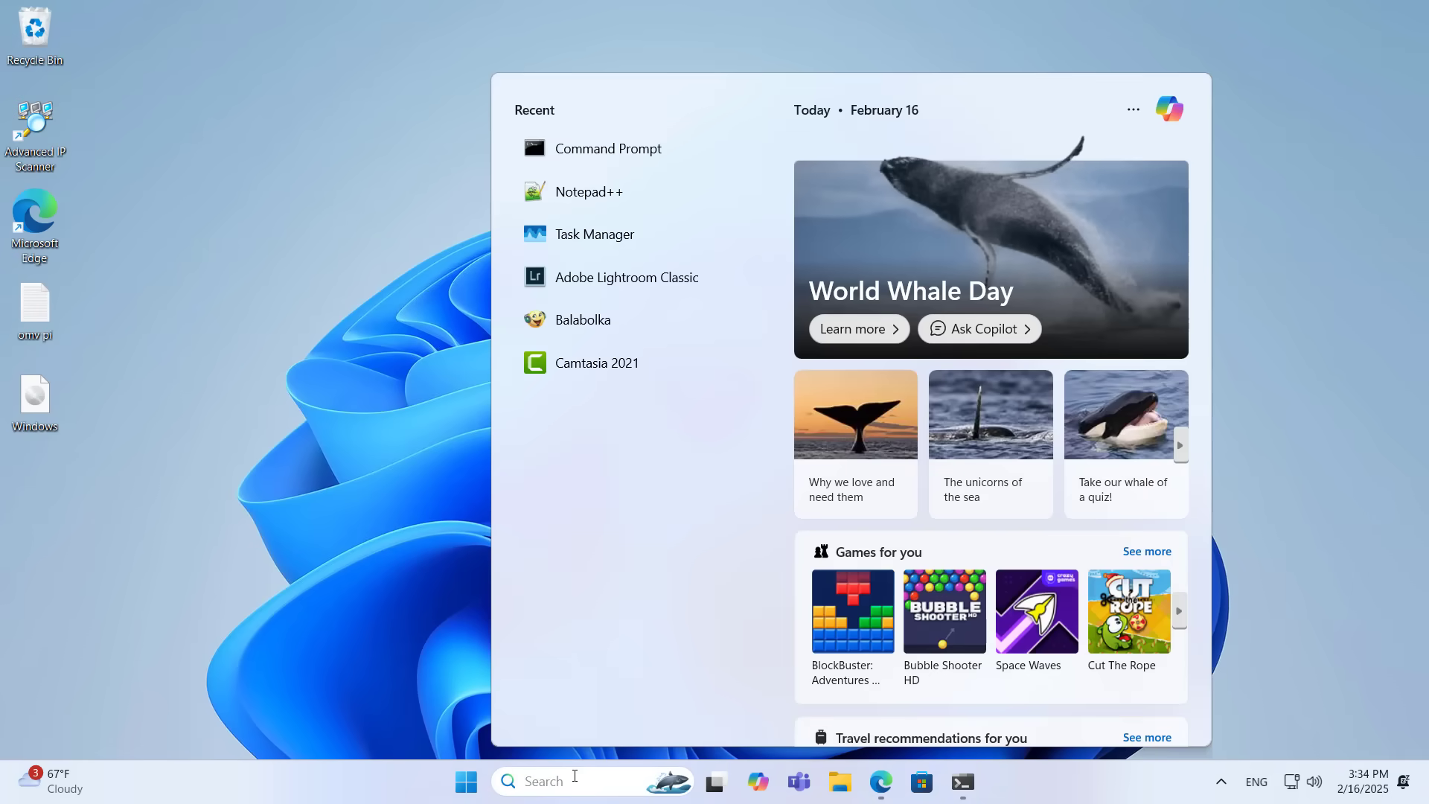
text(run)
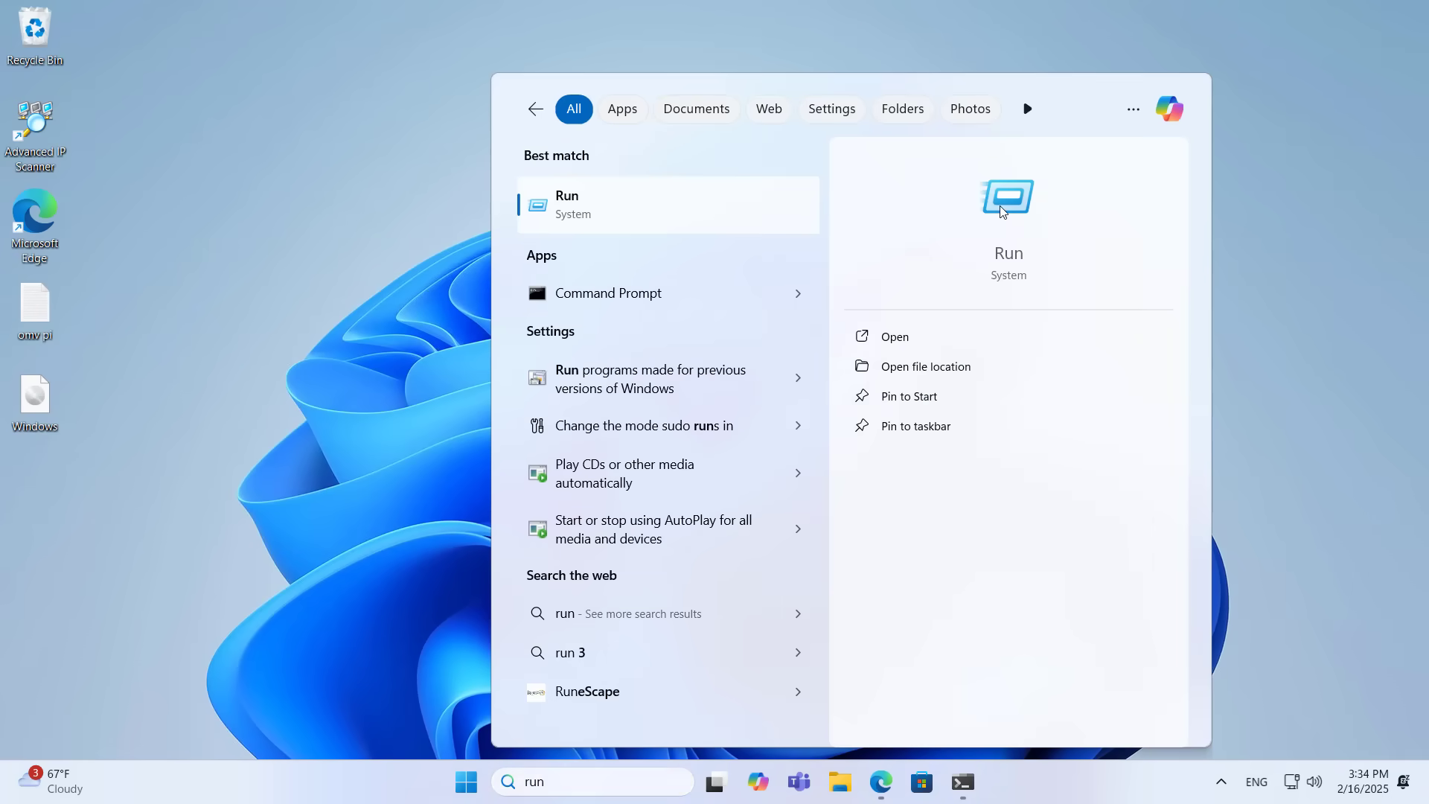
key(Return)
drag(188, 555, 686, 245)
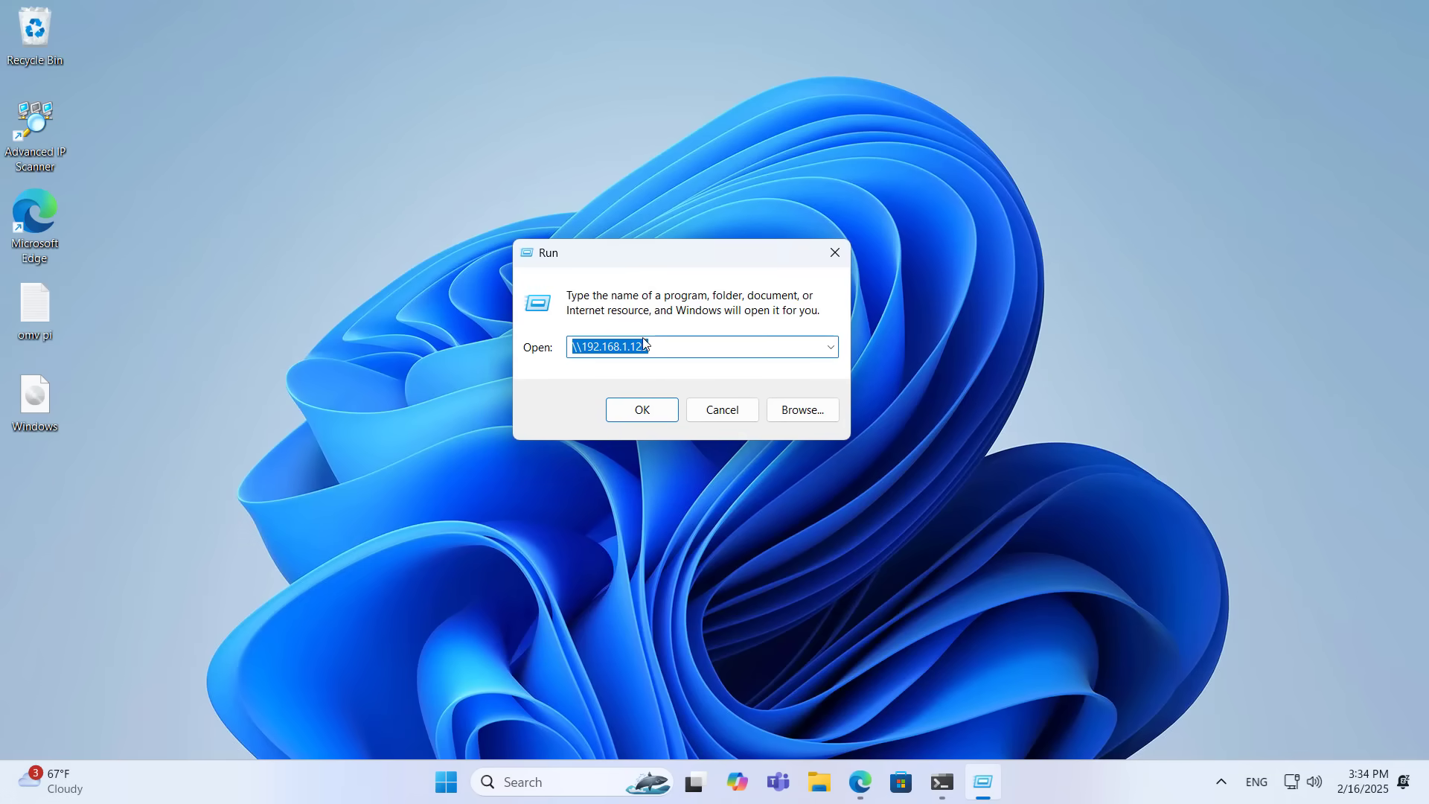
Step: Change the Run path to \\192.168.1.13, confirming the NAS IP in the browser
click(634, 346)
drag(634, 349, 685, 343)
text(13)
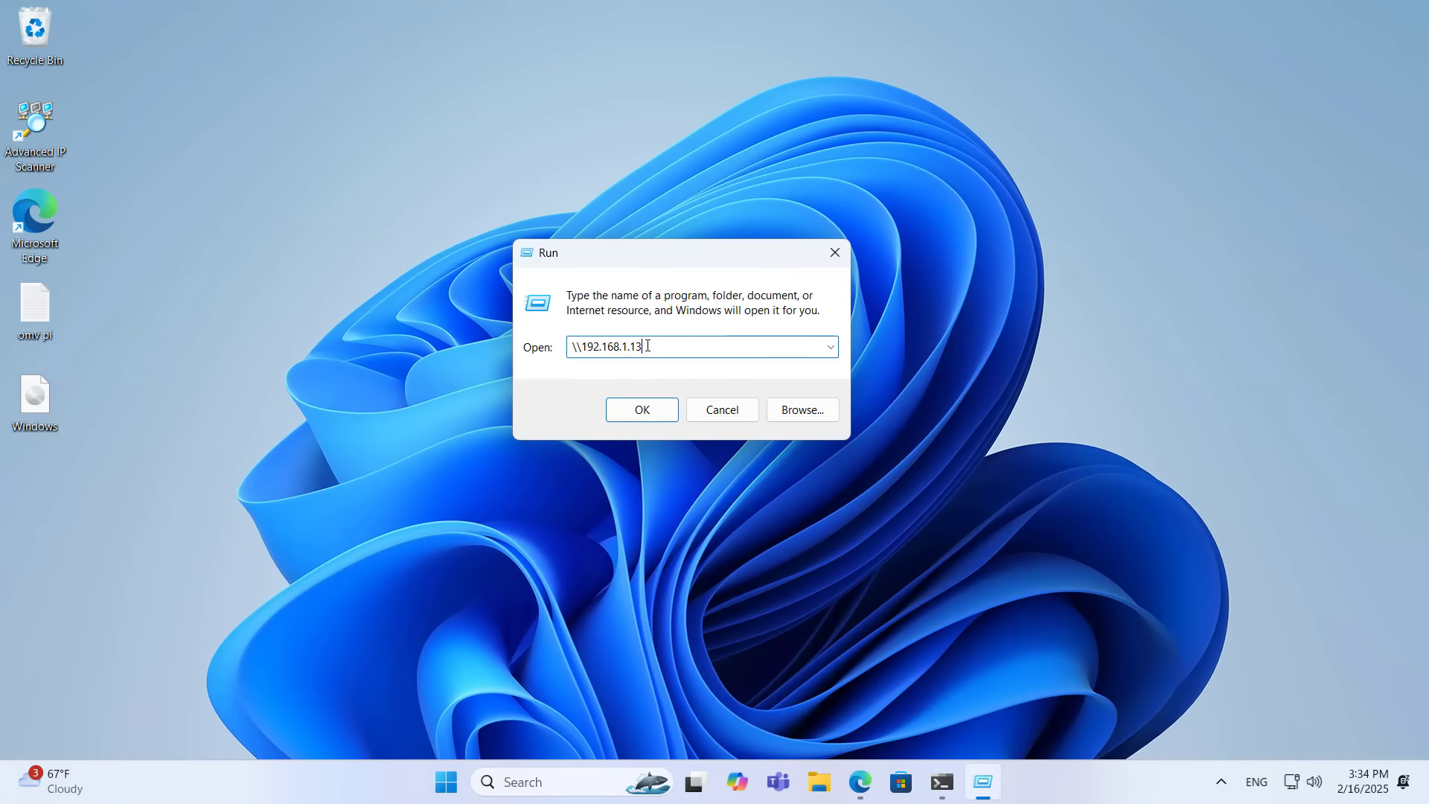
key(ctrl+a)
click(860, 781)
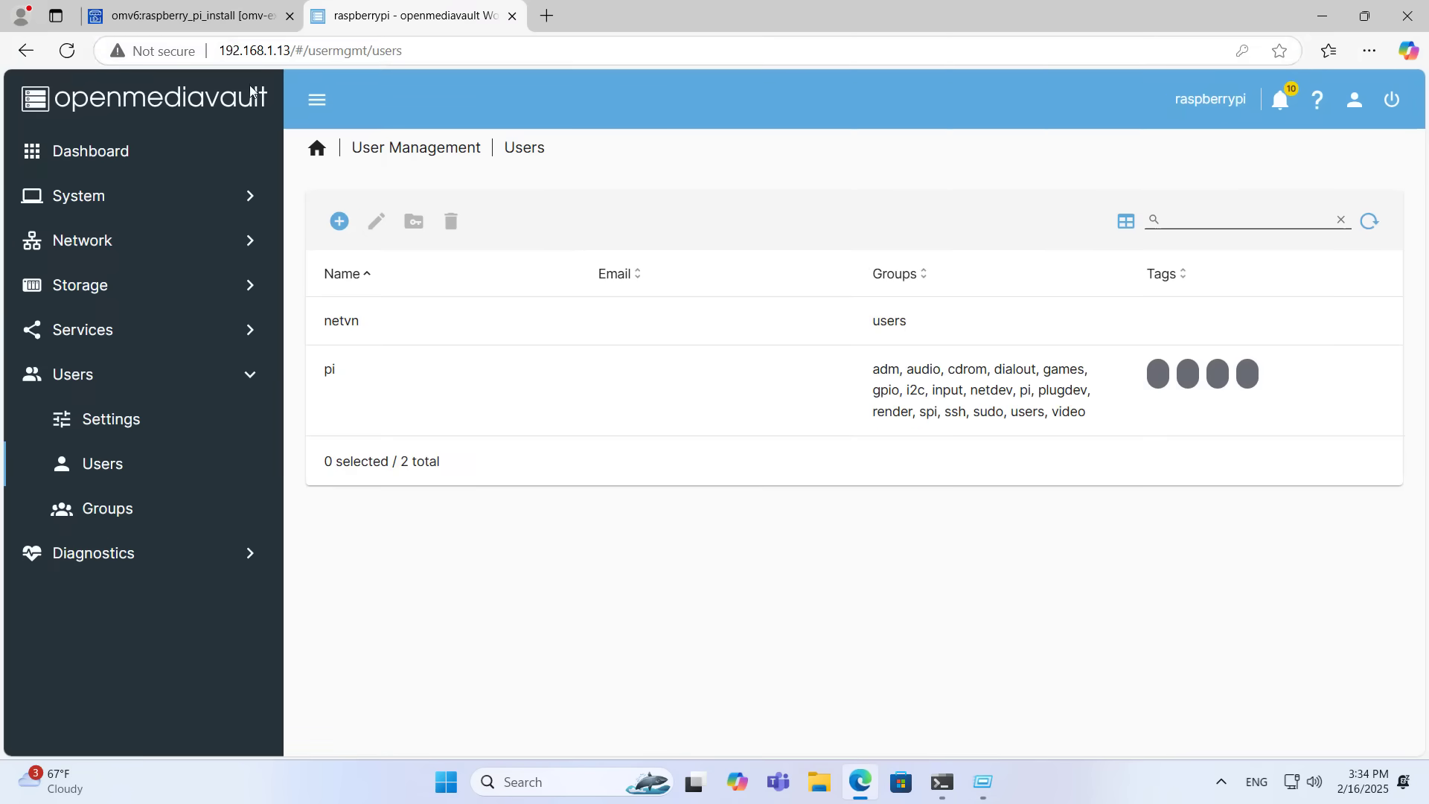
drag(220, 51, 291, 50)
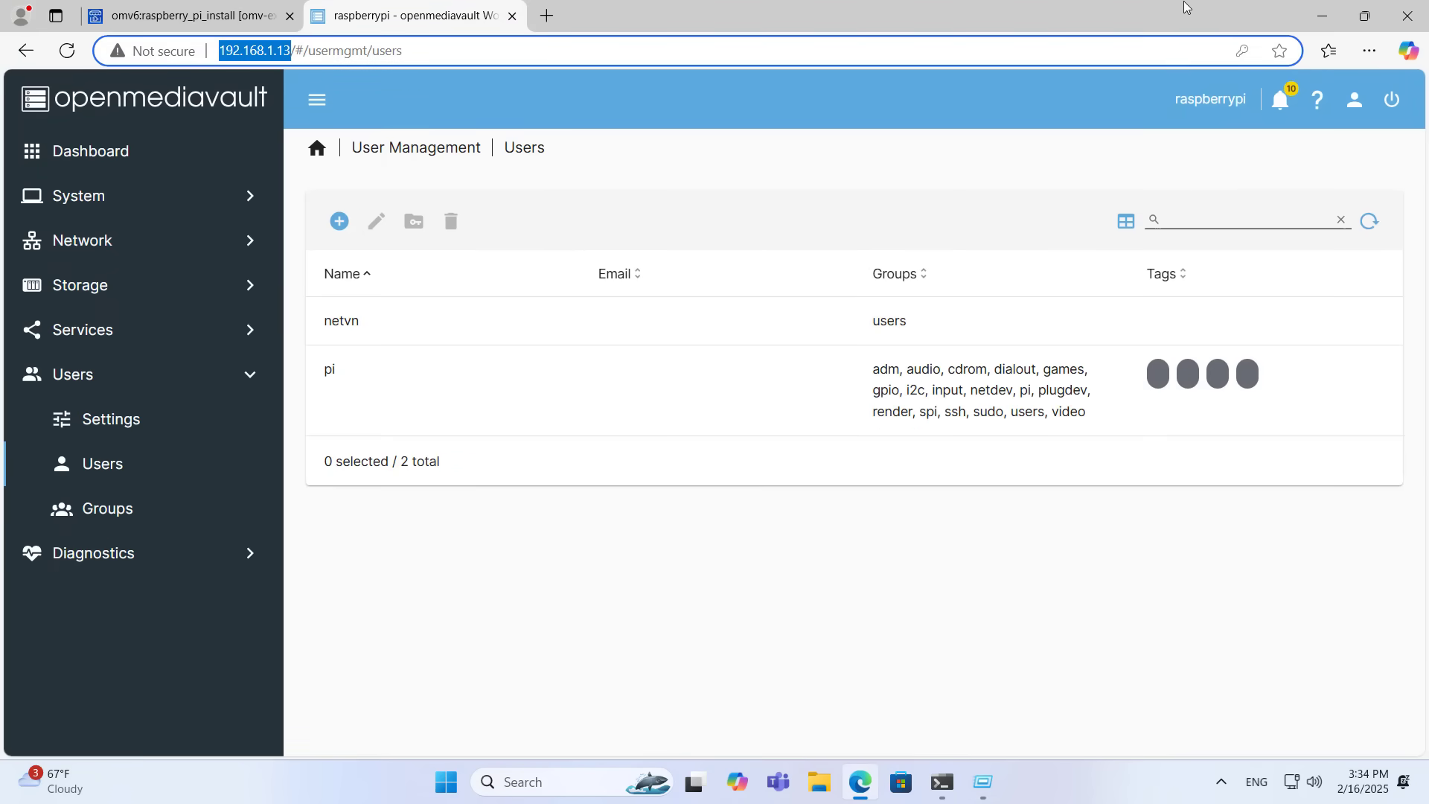
click(1329, 22)
Step: Open \\192.168.1.13 and sign in with the new user's name and password
click(665, 414)
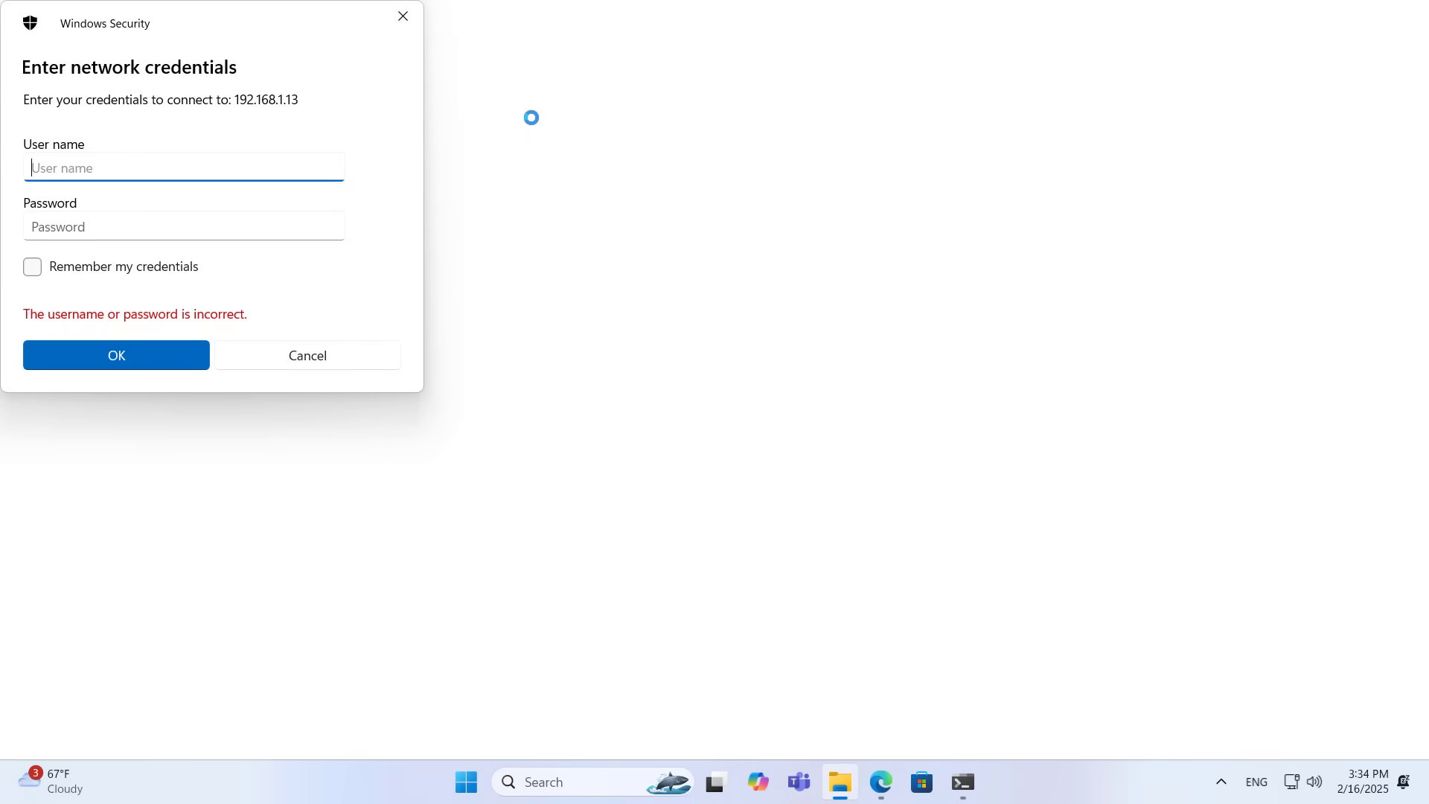
text(netvn)
click(278, 225)
text(a)
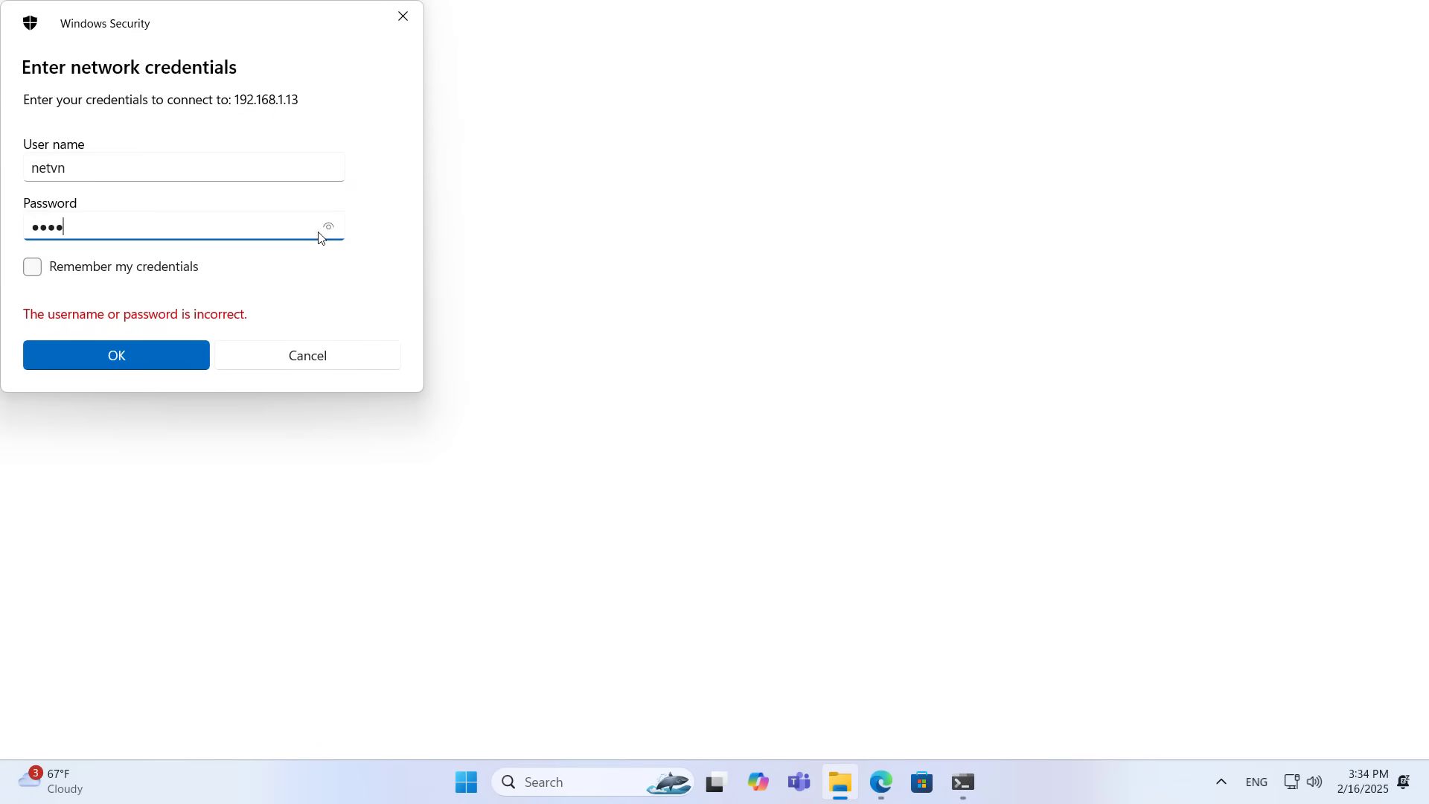
click(188, 355)
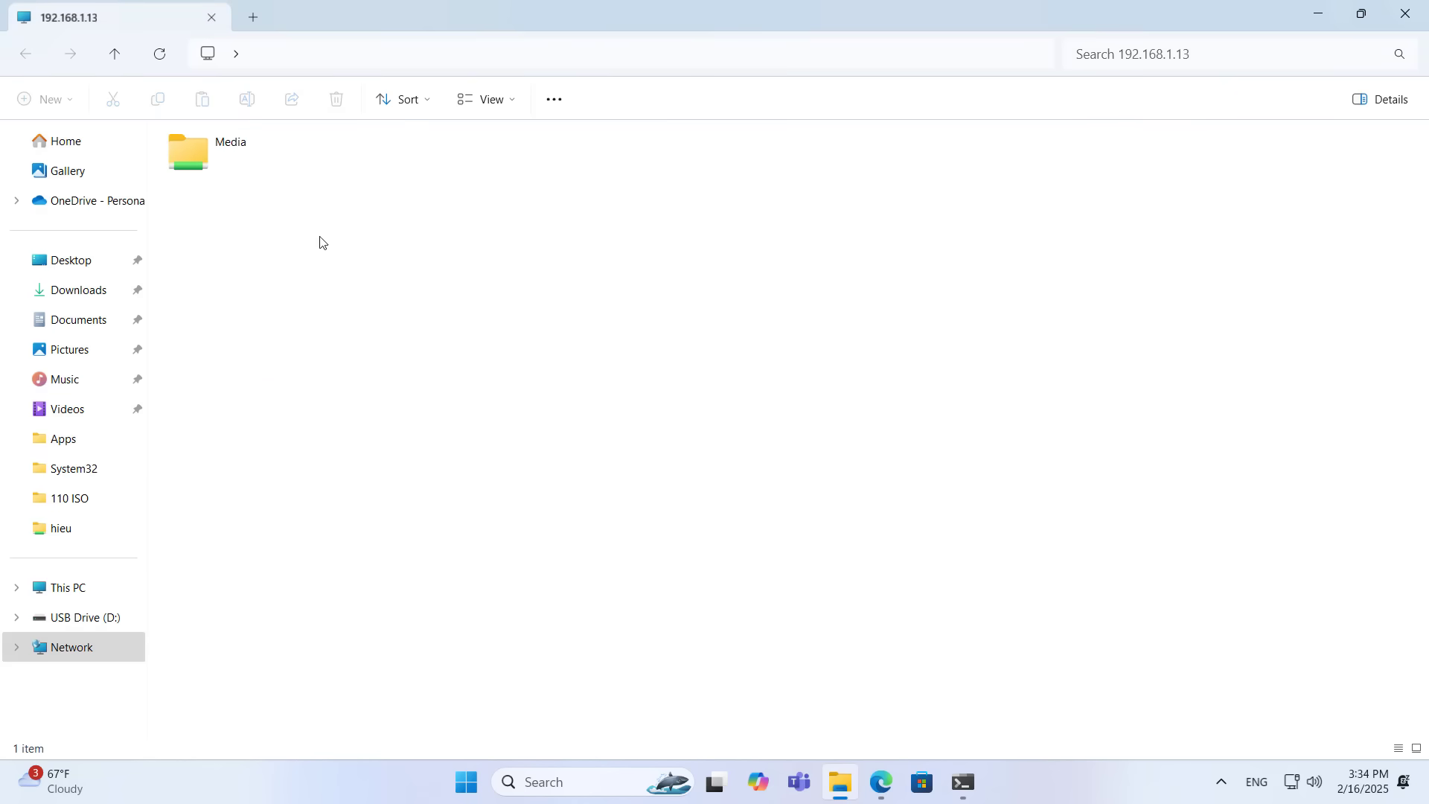
Step: Open Media, drag the 4.17 GB Windows file from the desktop into it, then cancel
double_click(271, 159)
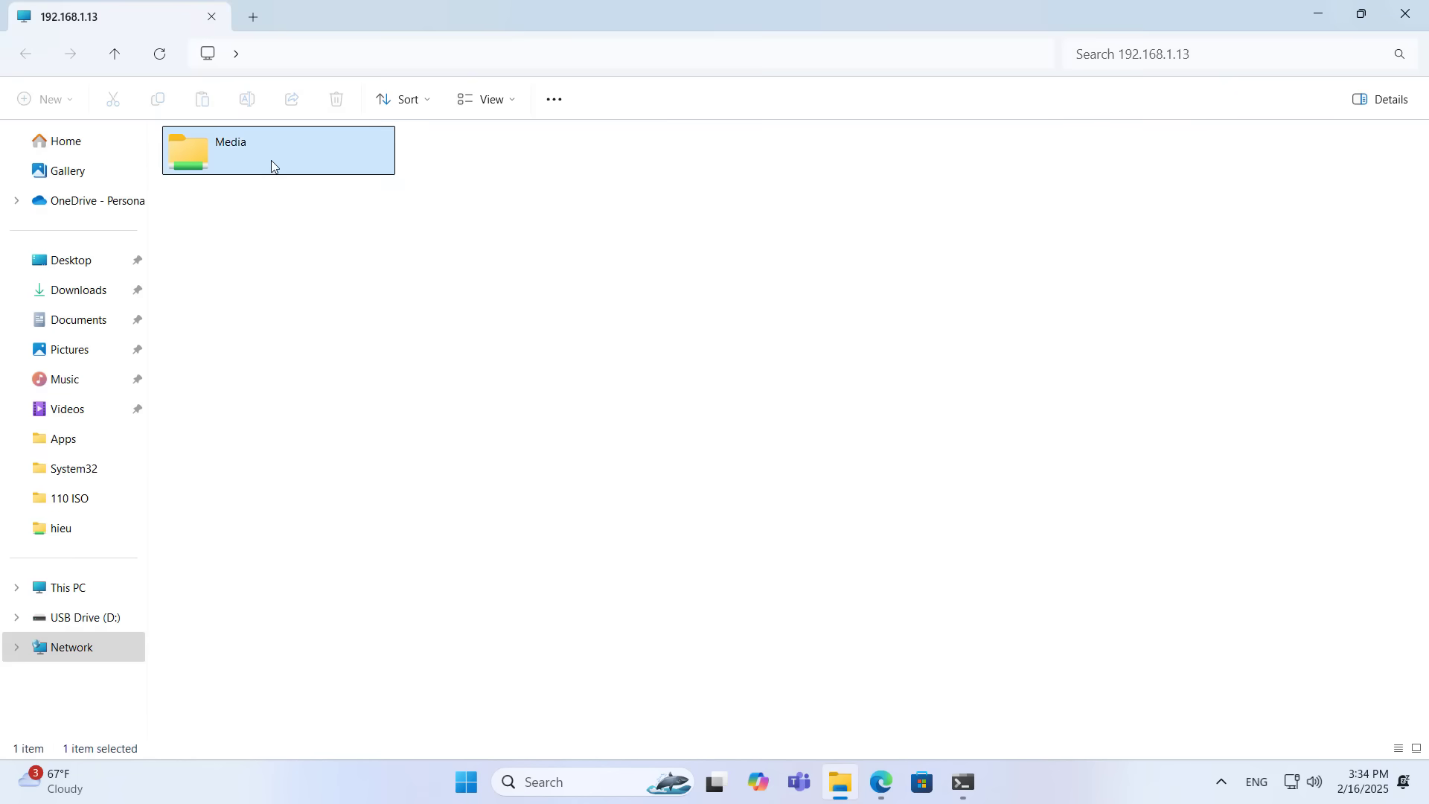
click(1368, 14)
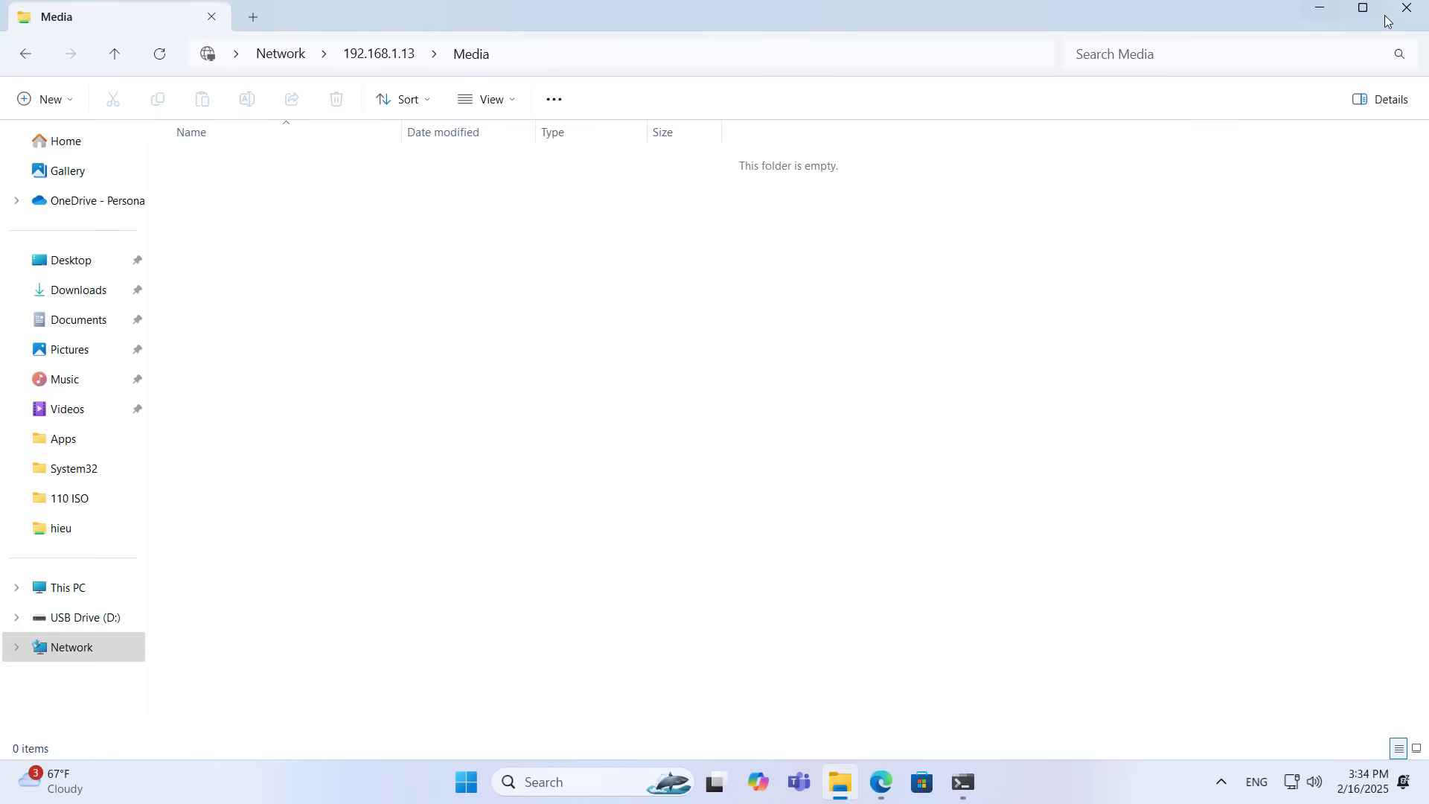
drag(851, 15, 1241, 70)
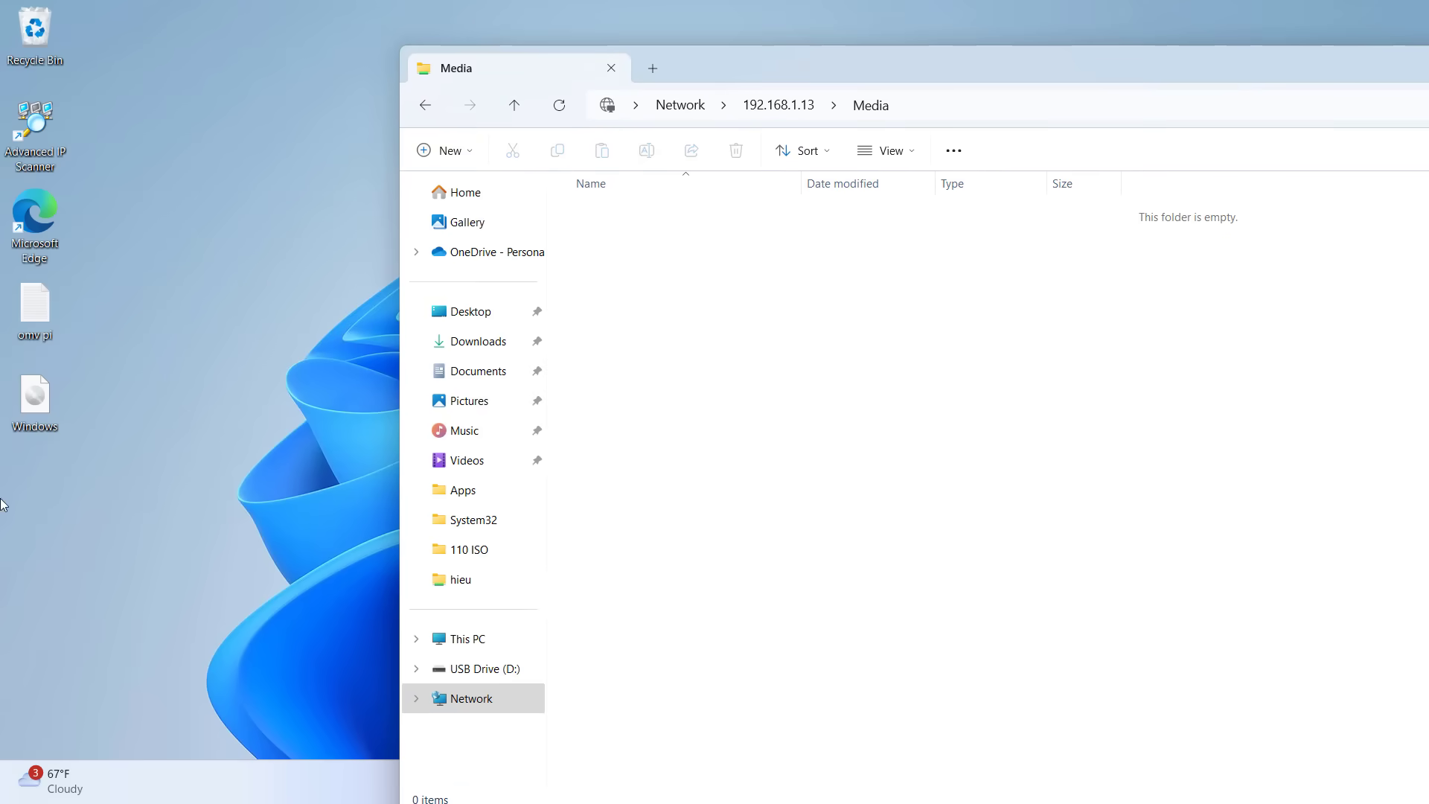
drag(65, 395, 746, 358)
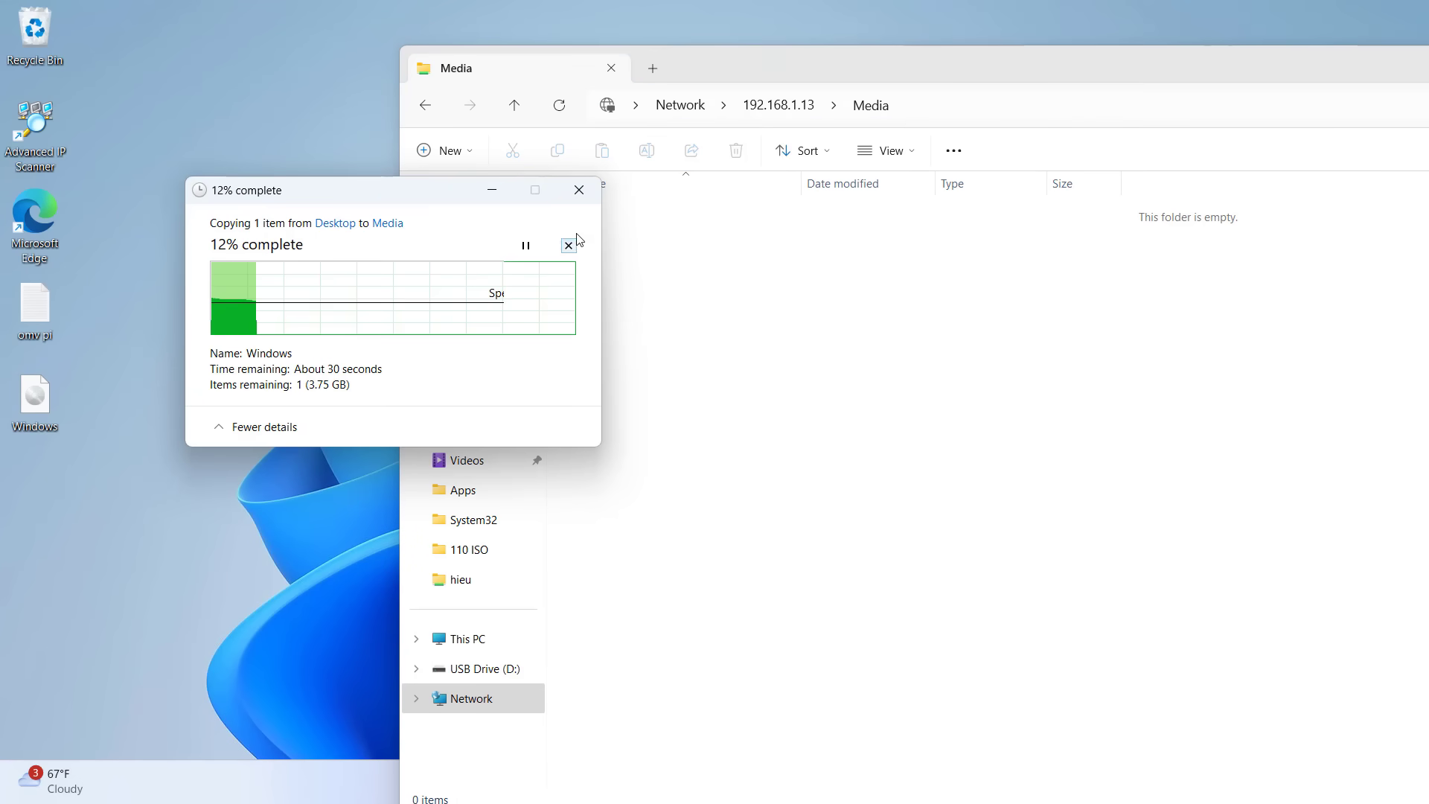
click(579, 187)
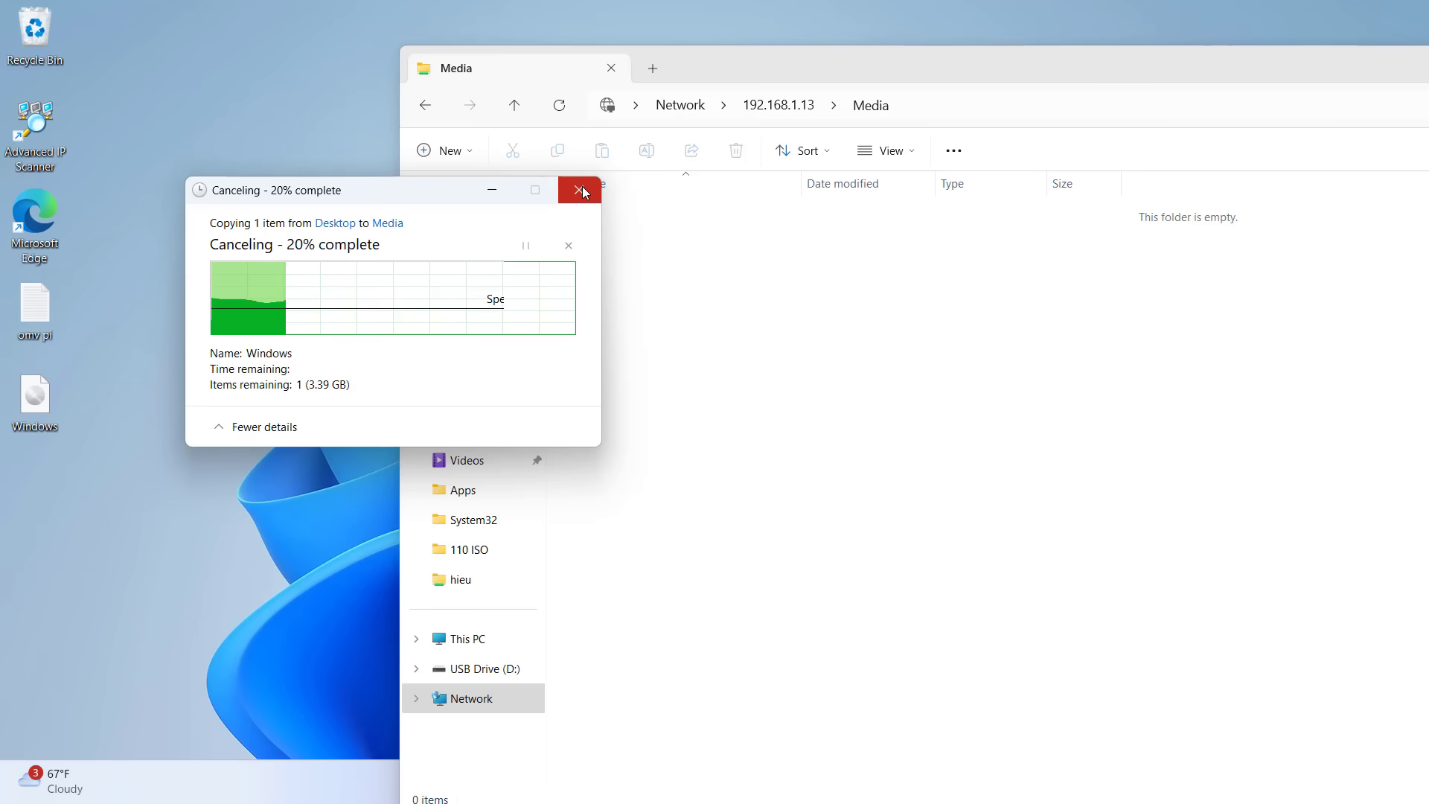
Step: Close the Media folder and set the Windows display scale to 100% (Recommended)
click(611, 69)
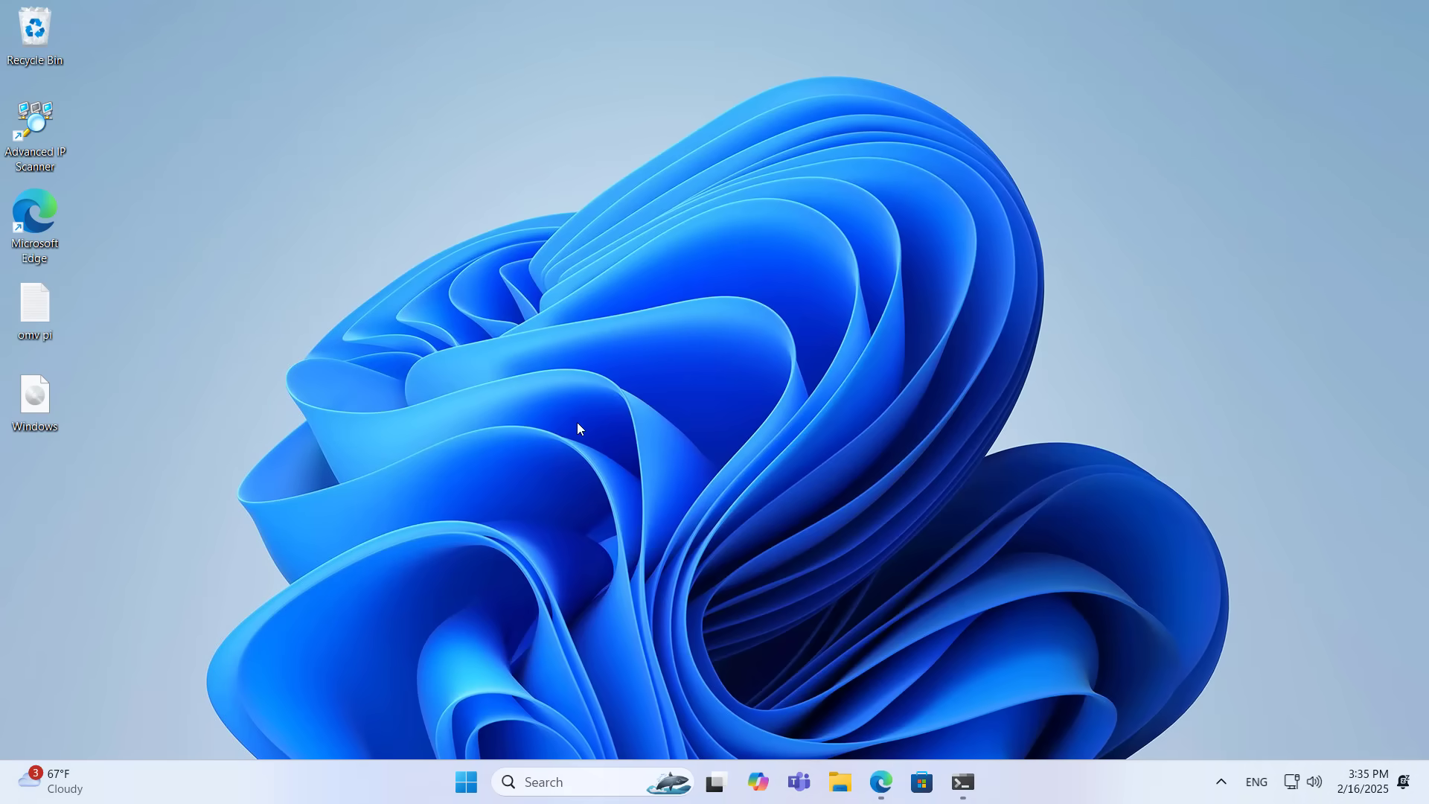
right_click(739, 243)
click(823, 436)
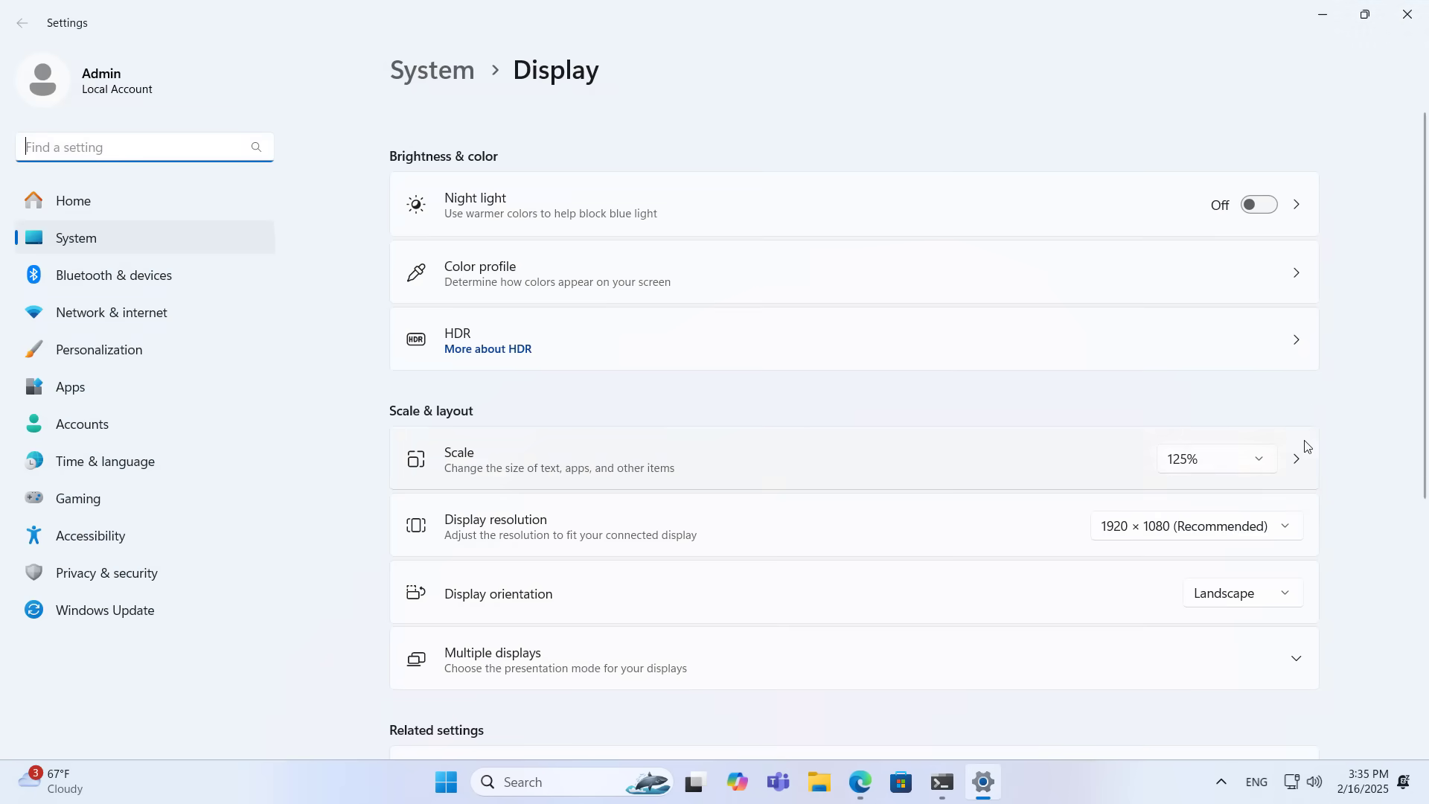
click(1258, 459)
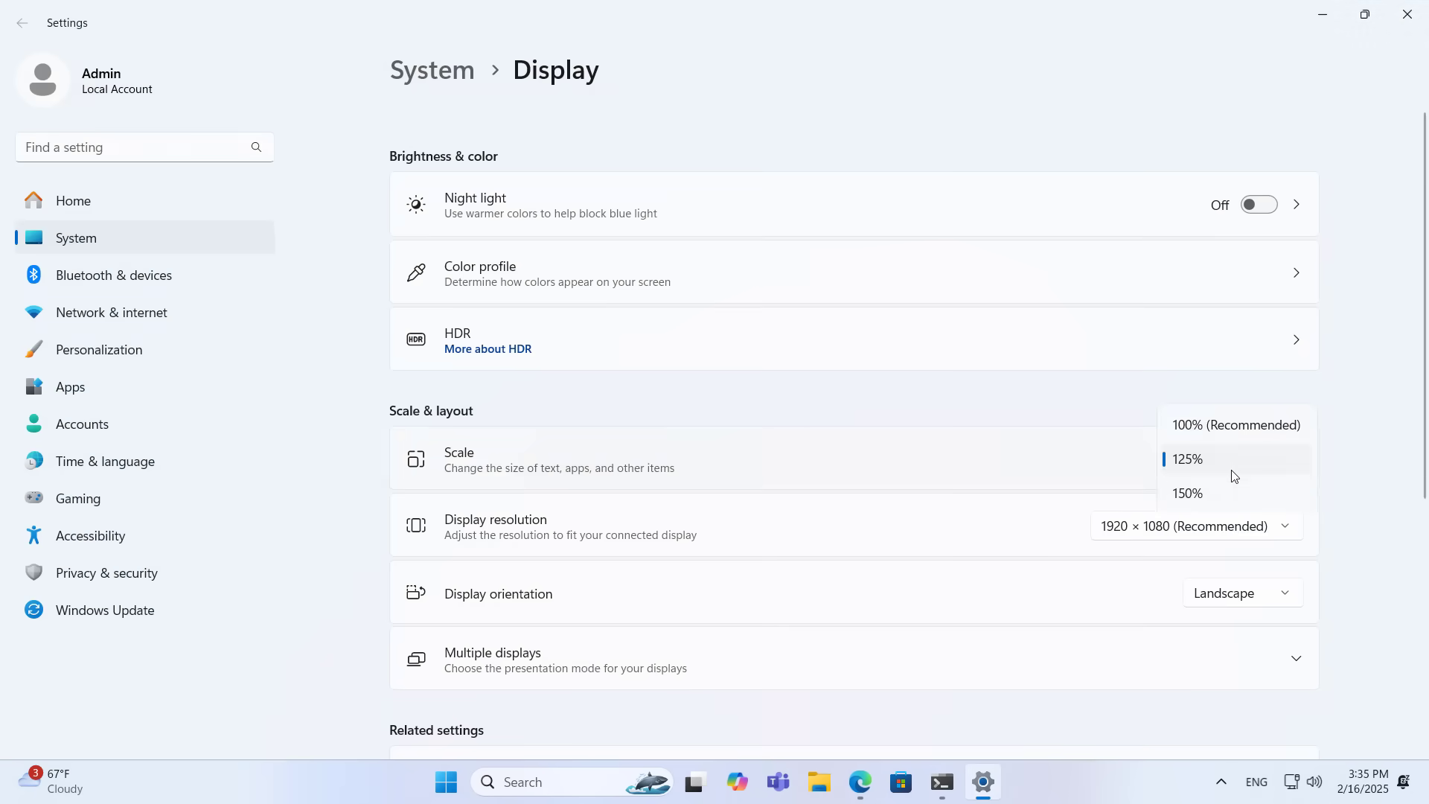
click(1227, 426)
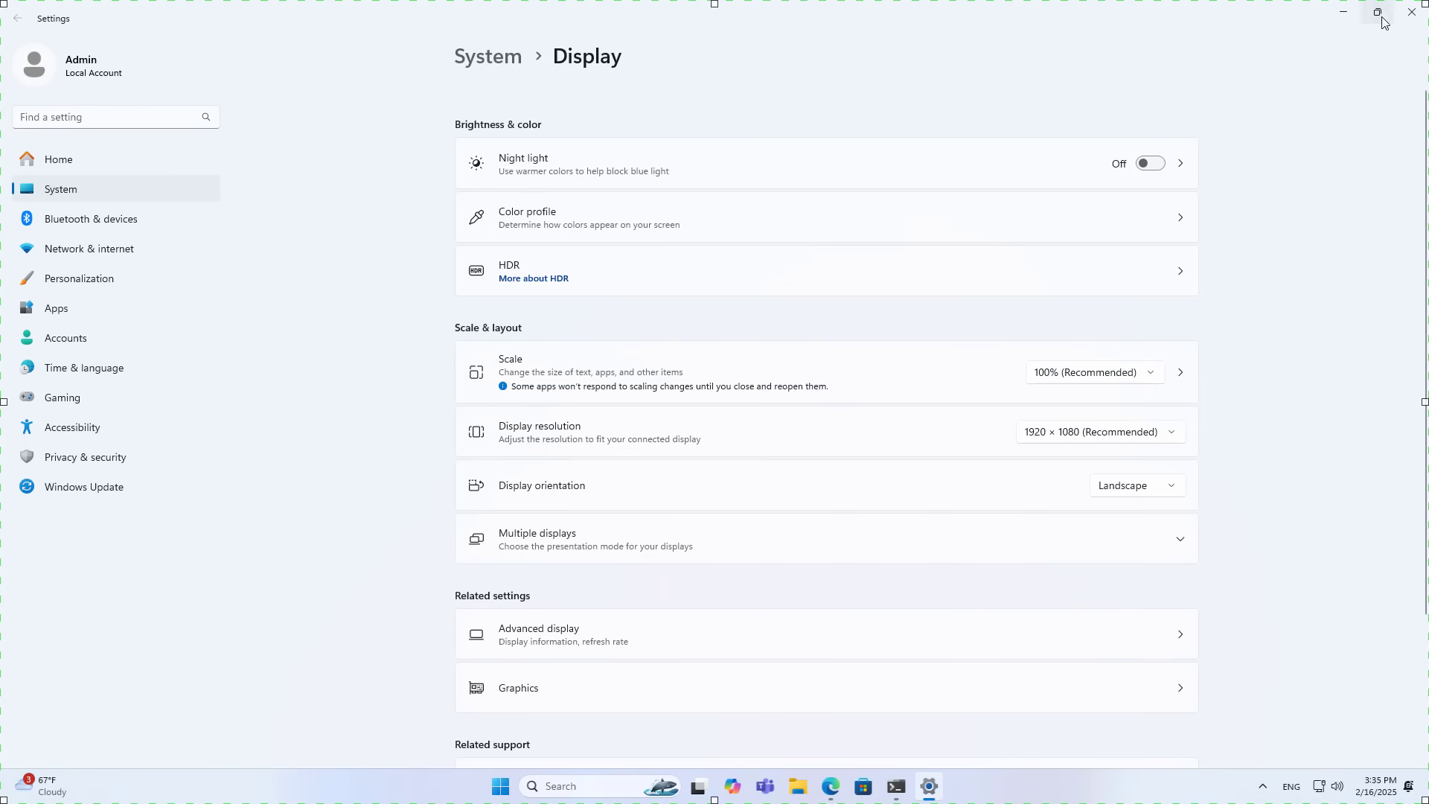
Step: Close Settings and open Run from Search's Recent list with \\192.168.1.13
click(1408, 20)
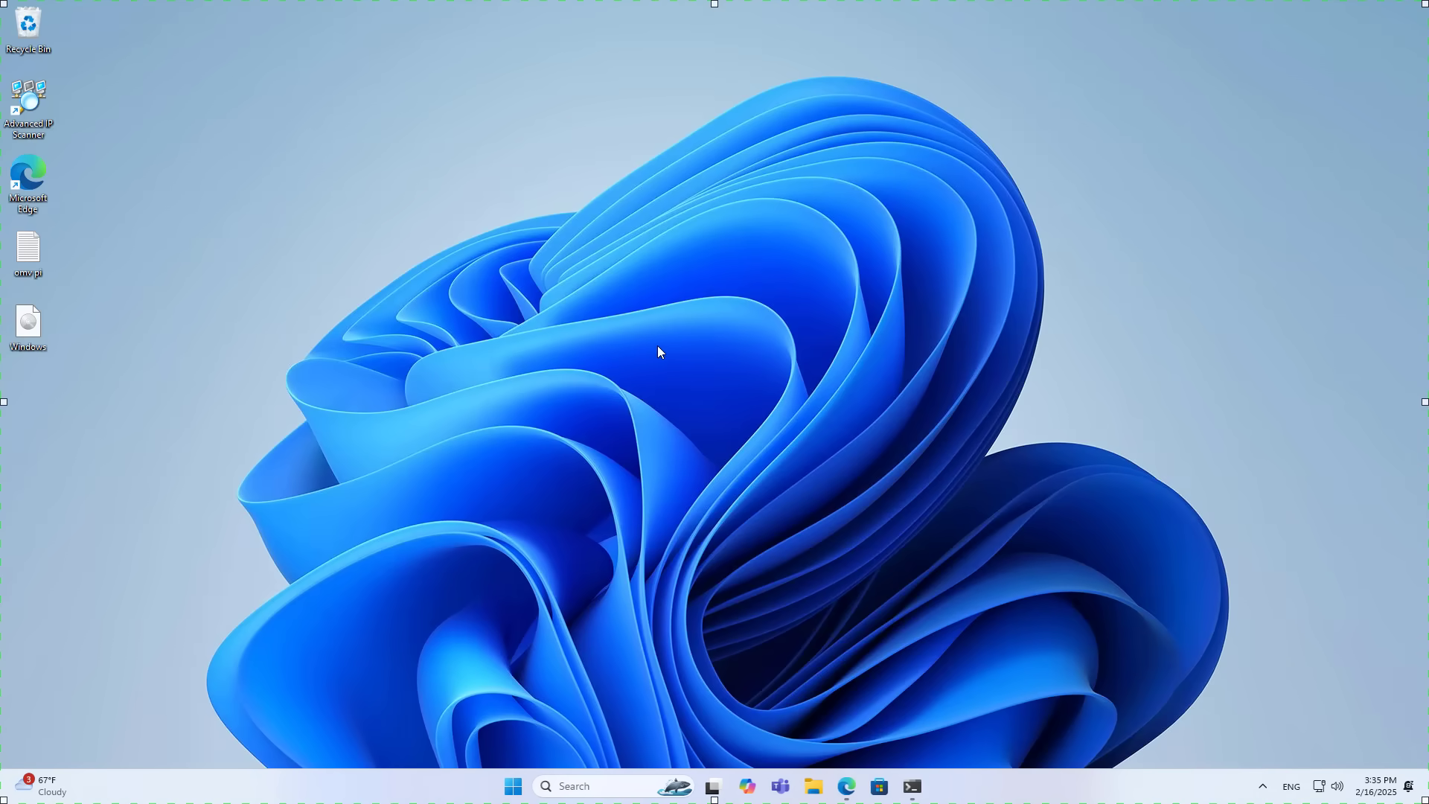
click(596, 783)
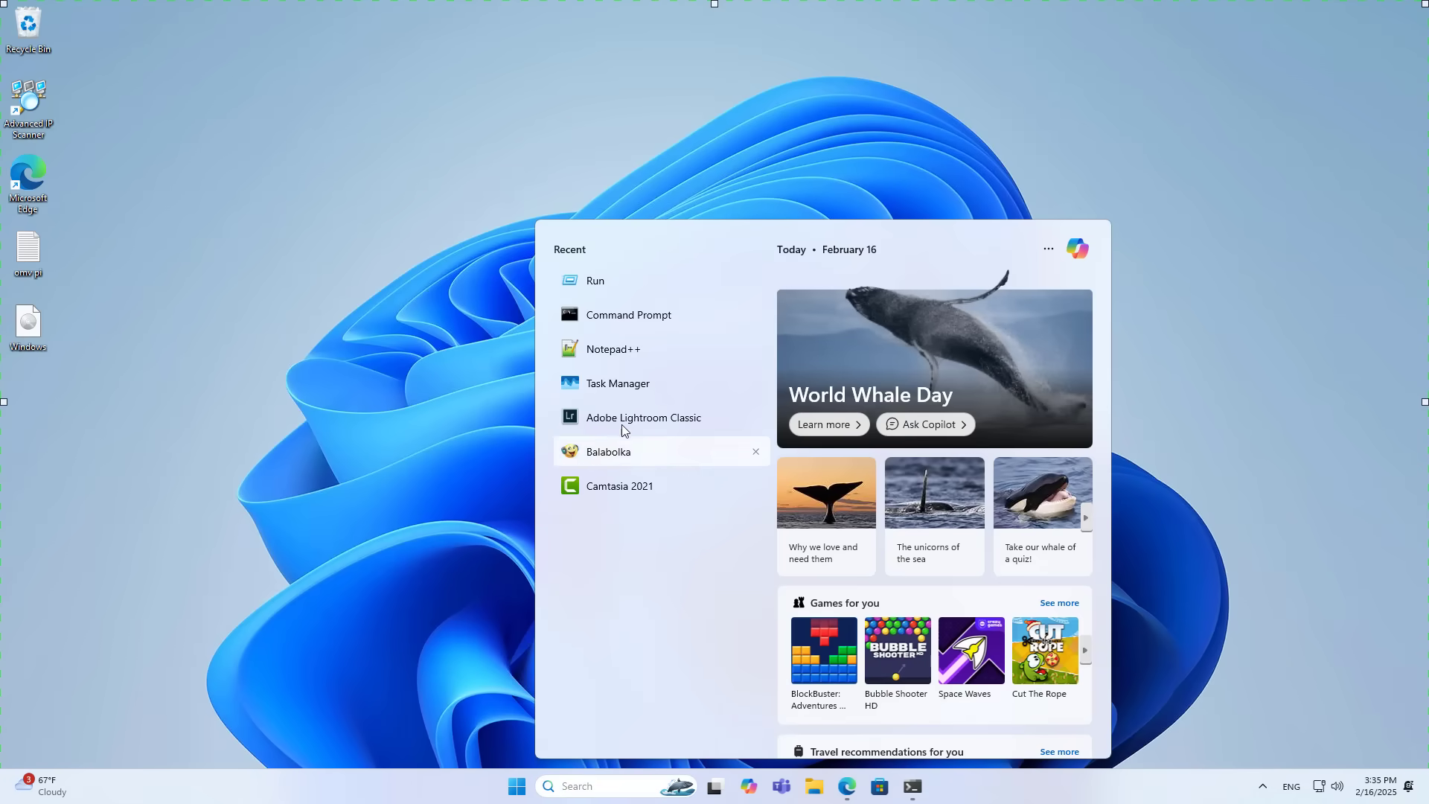
click(596, 281)
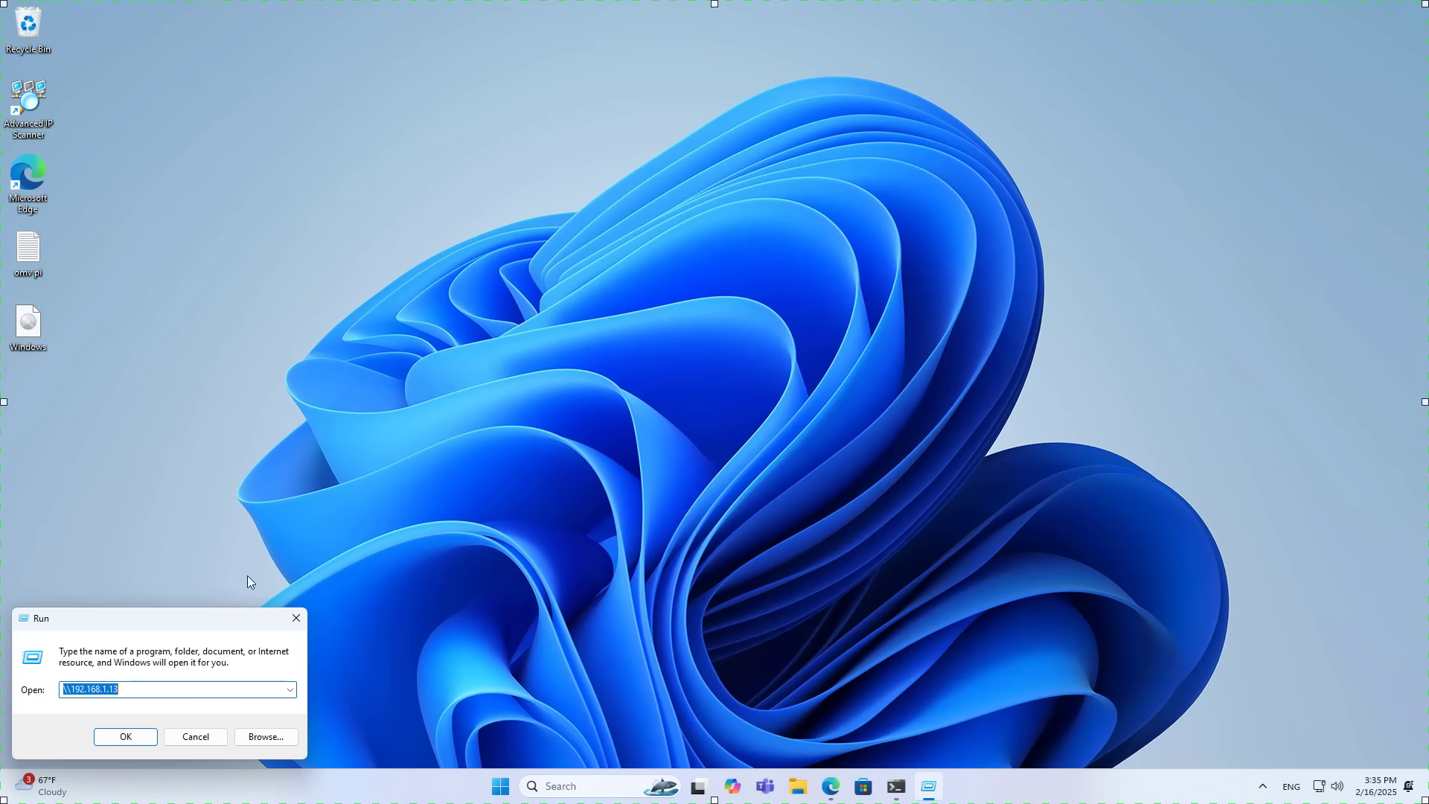
Step: Open the NAS share \\192.168.1.13 from the Run dialog
drag(245, 616, 744, 219)
drag(625, 291, 583, 291)
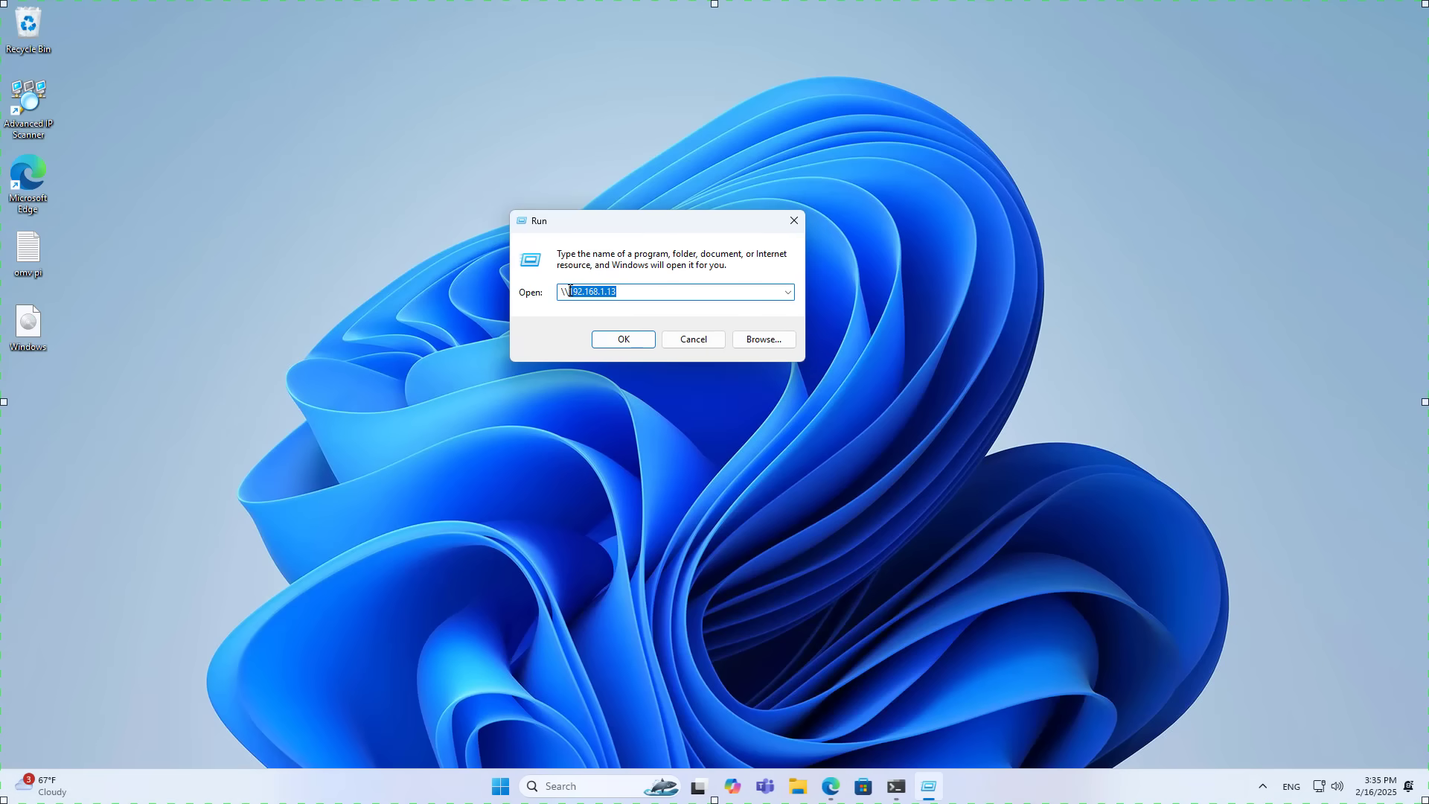
click(617, 340)
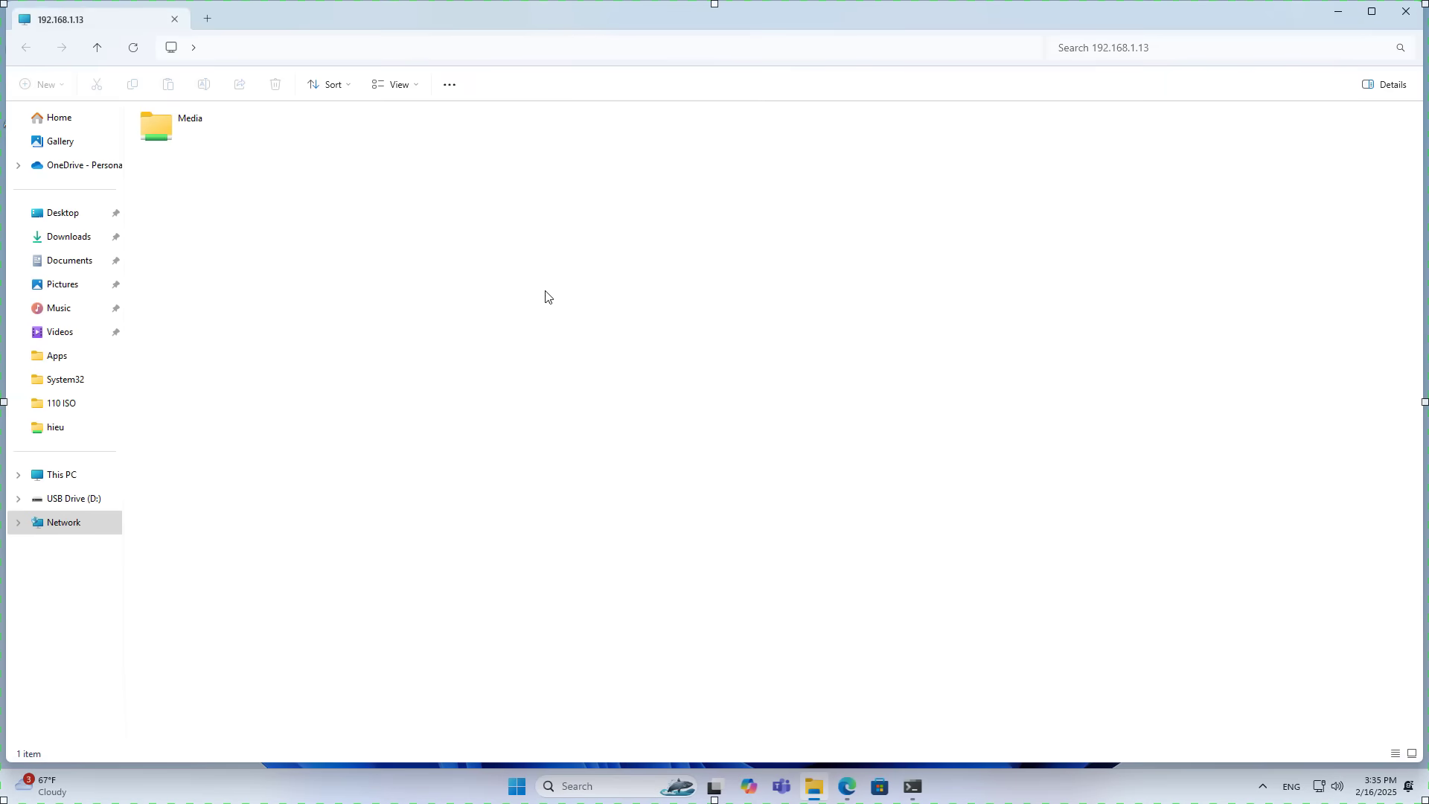
Step: Copy the Windows disc image from the desktop into the Media share, then close Explorer
drag(531, 18, 979, 121)
double_click(707, 229)
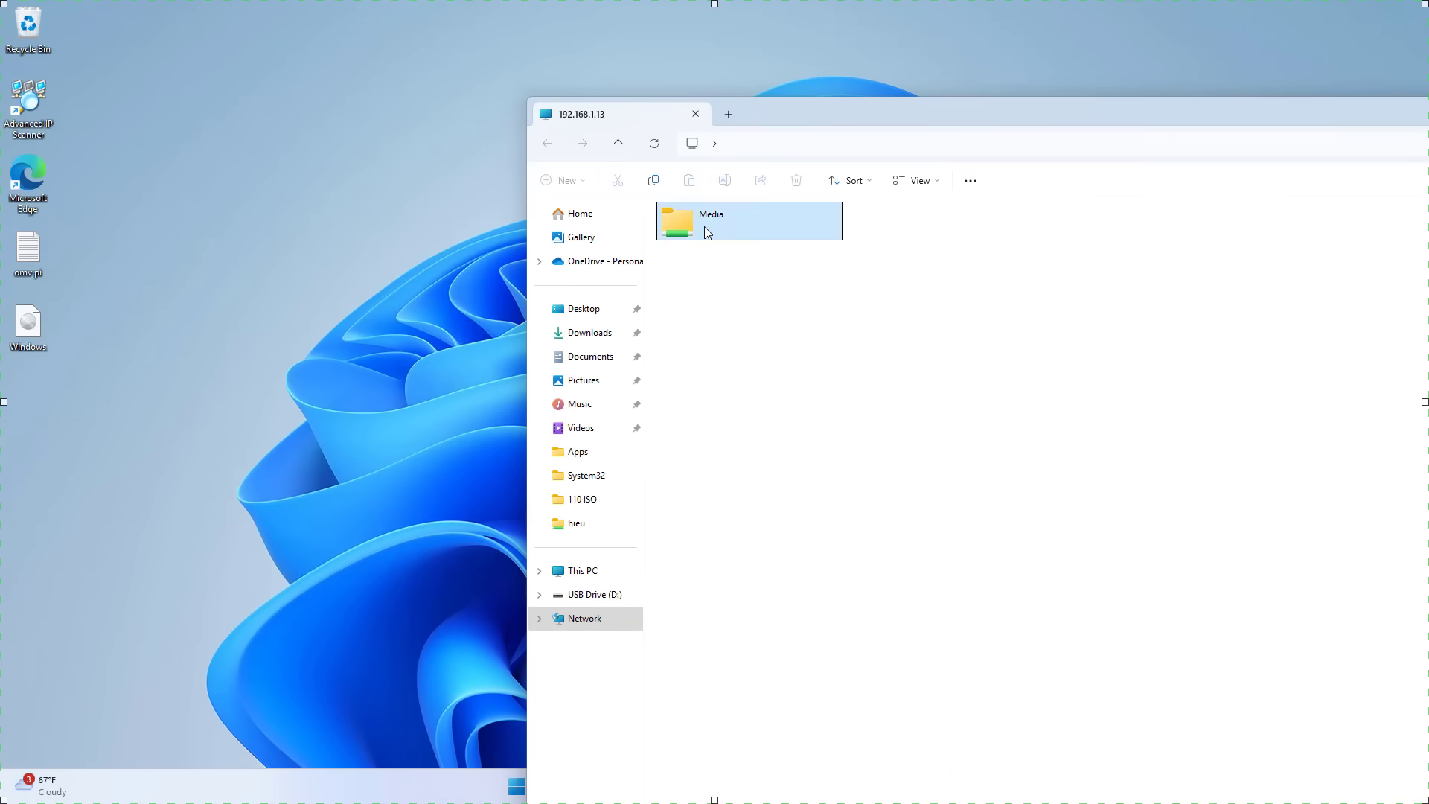
drag(28, 328, 758, 339)
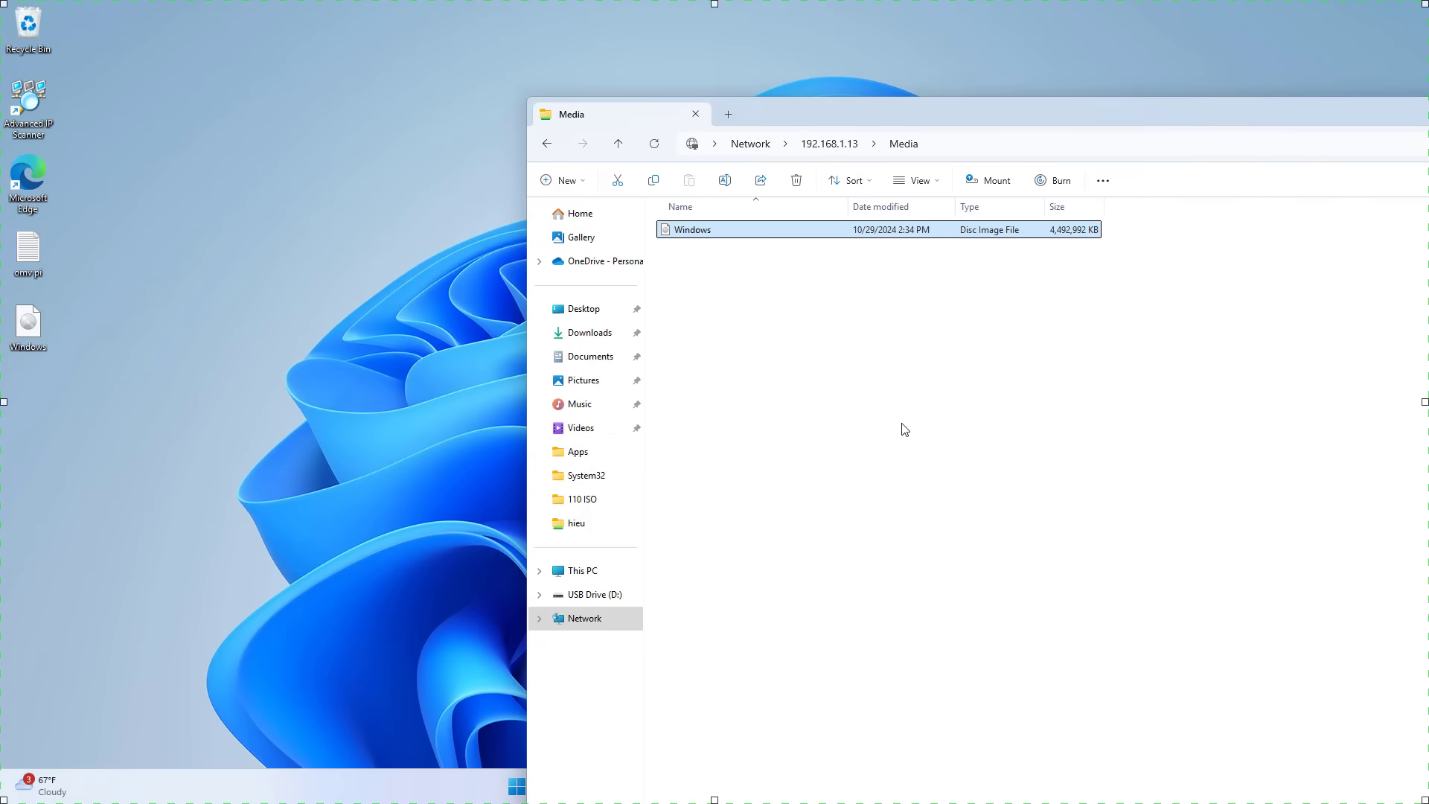
click(699, 233)
click(698, 116)
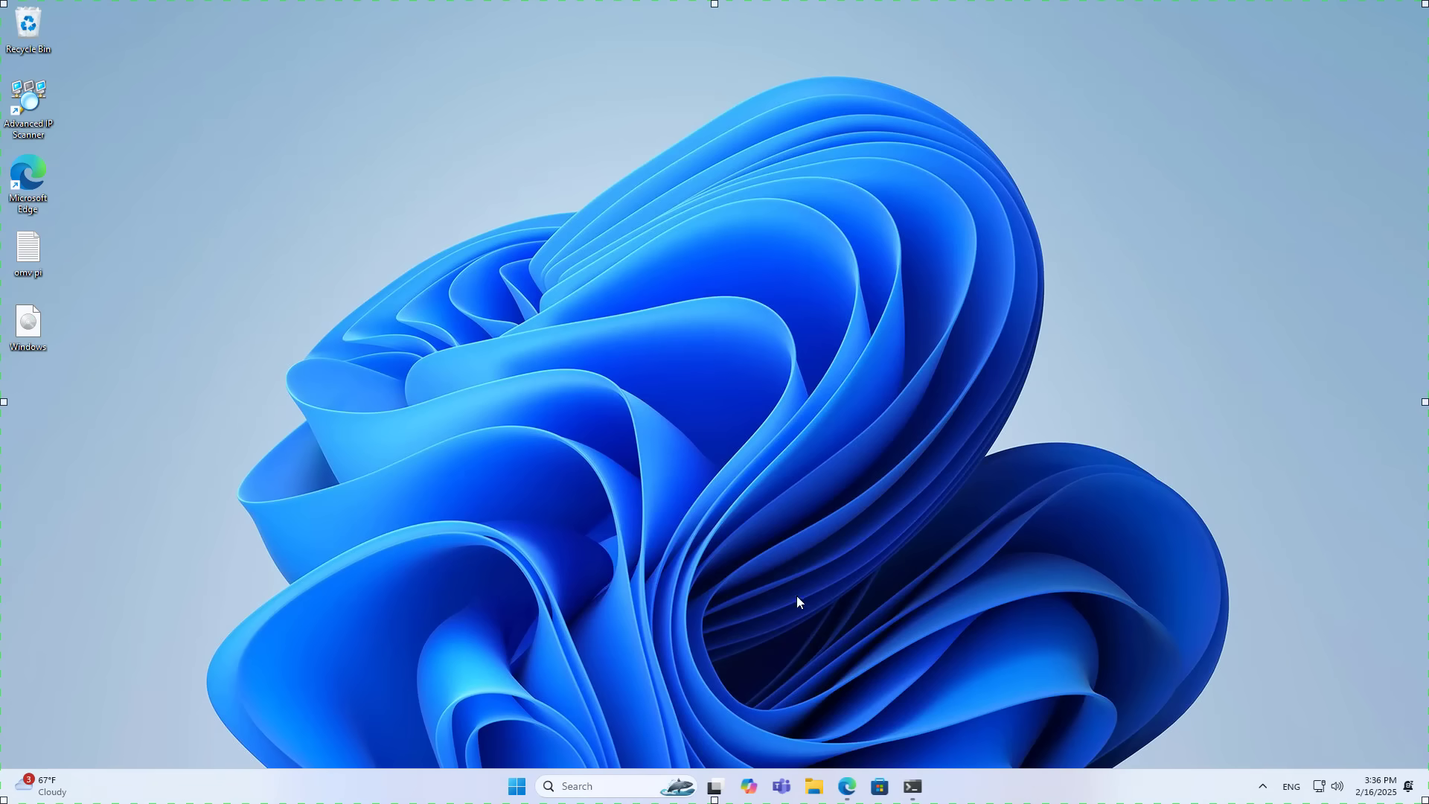
Step: Open the eth0 interface for editing under Network > Interfaces in openmediavault
click(846, 783)
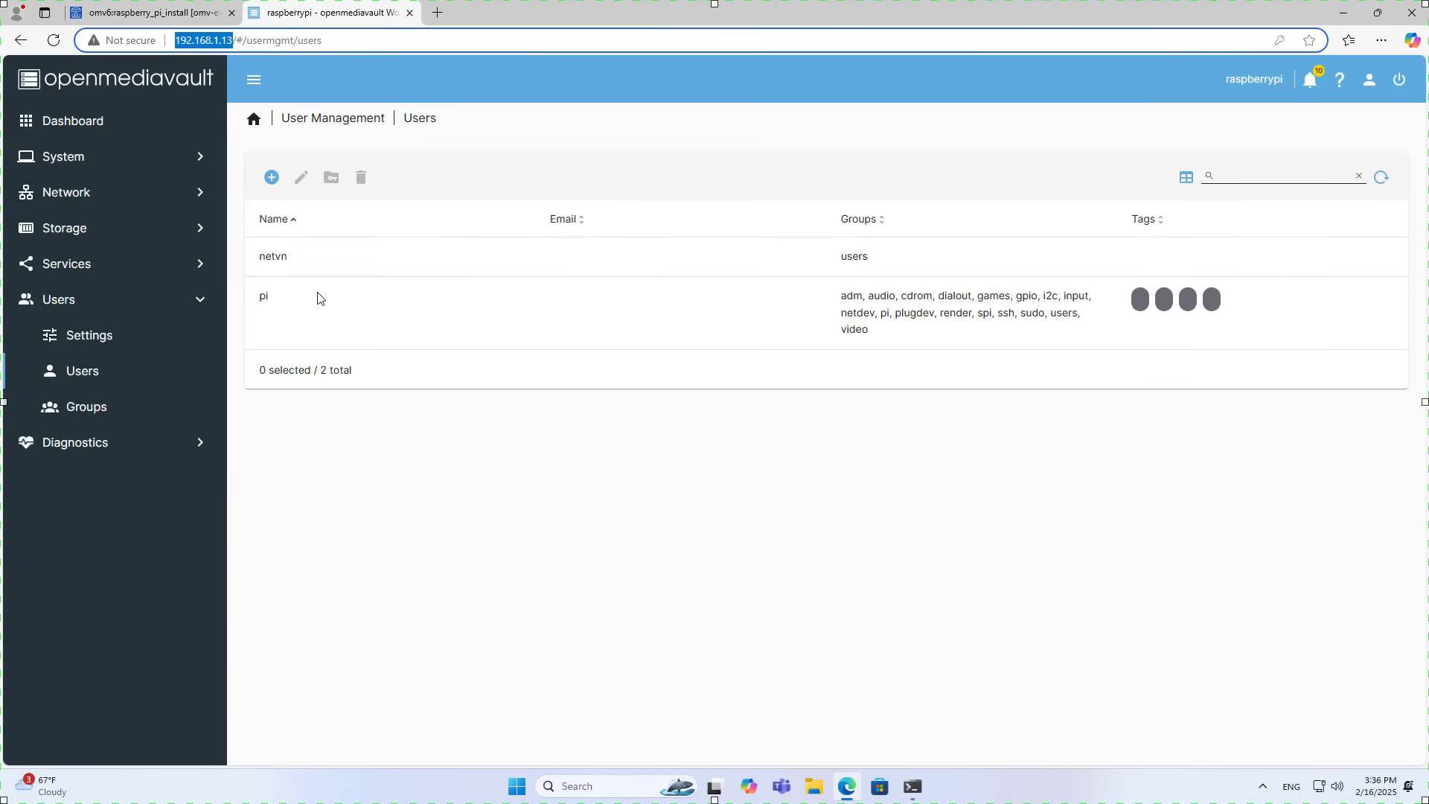
click(86, 195)
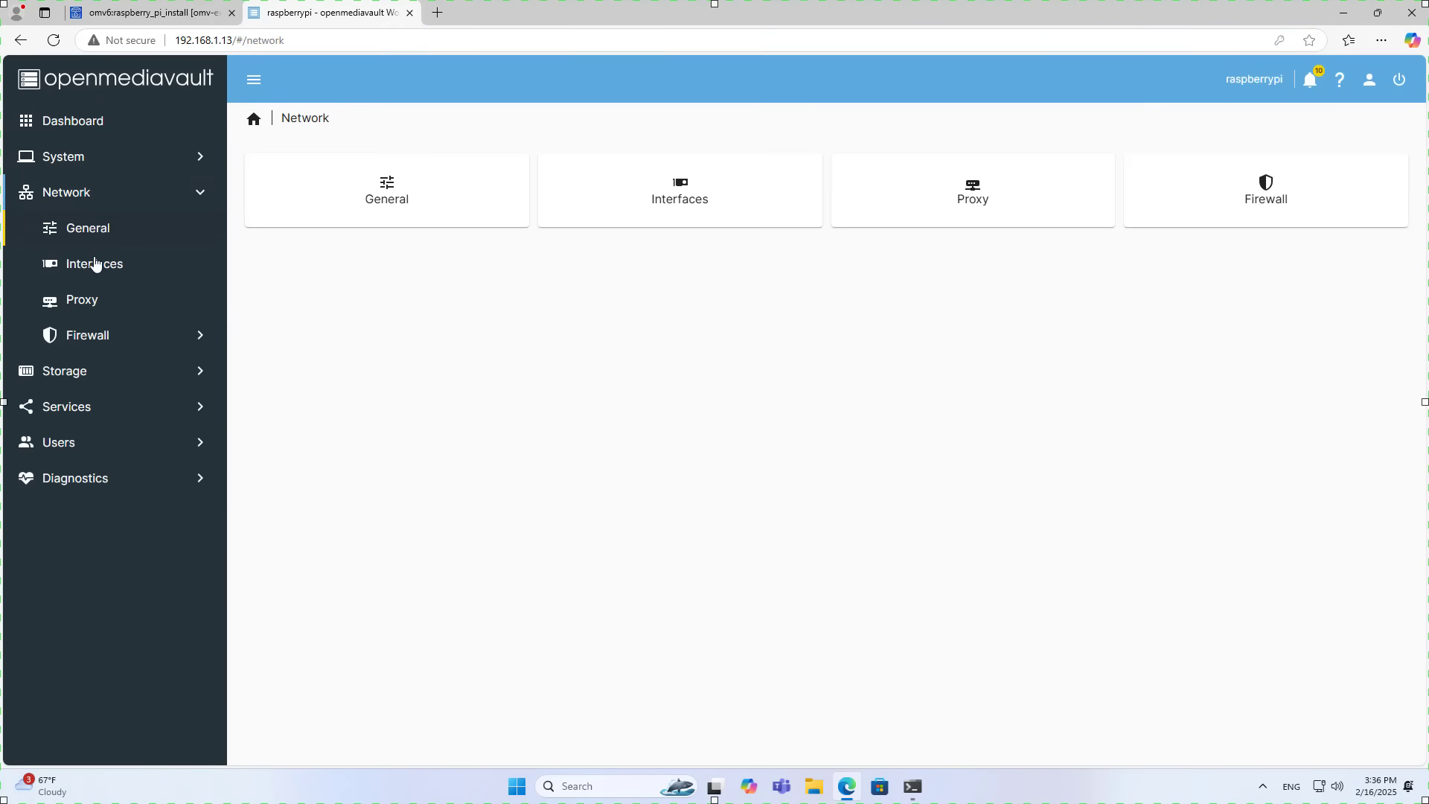
click(97, 264)
click(413, 277)
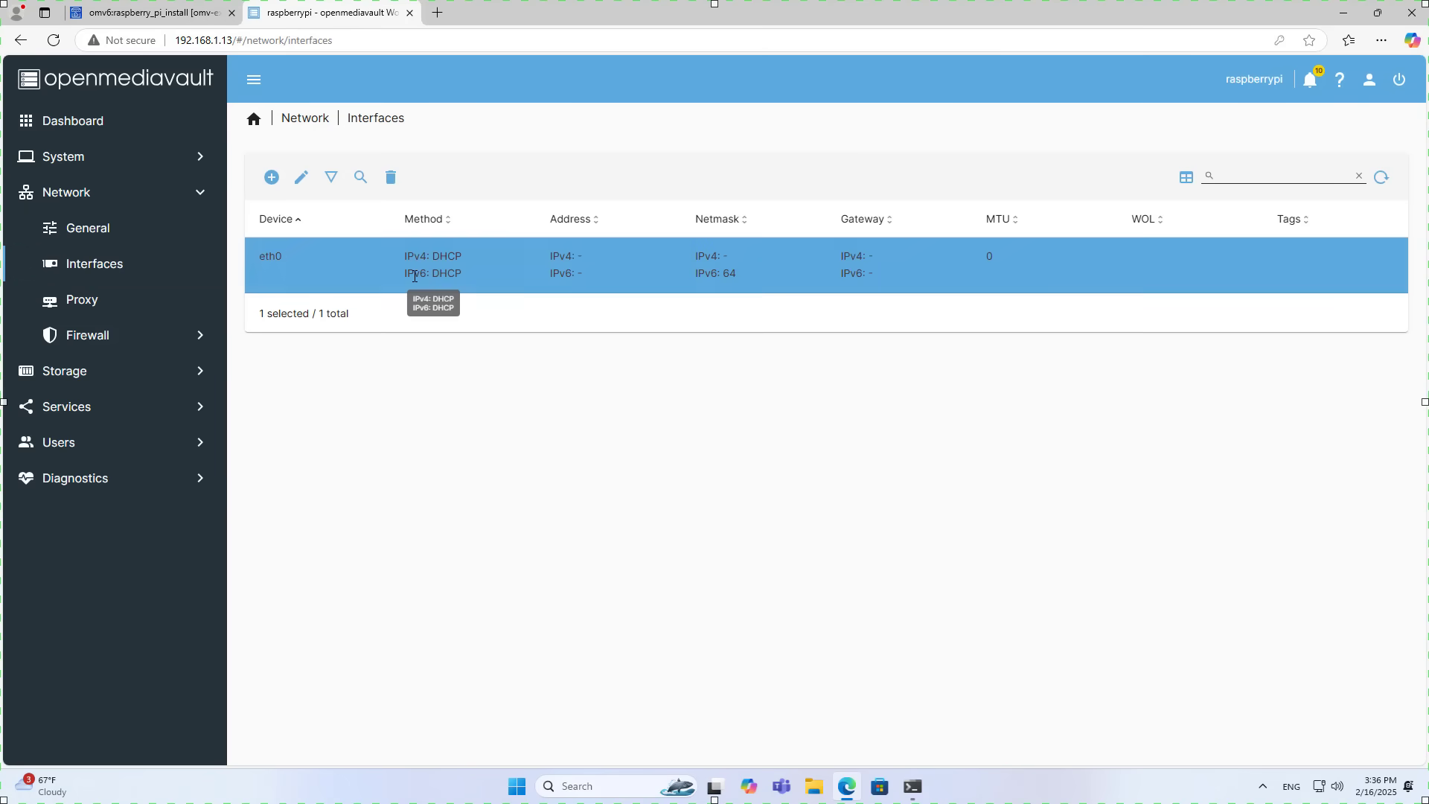
click(301, 177)
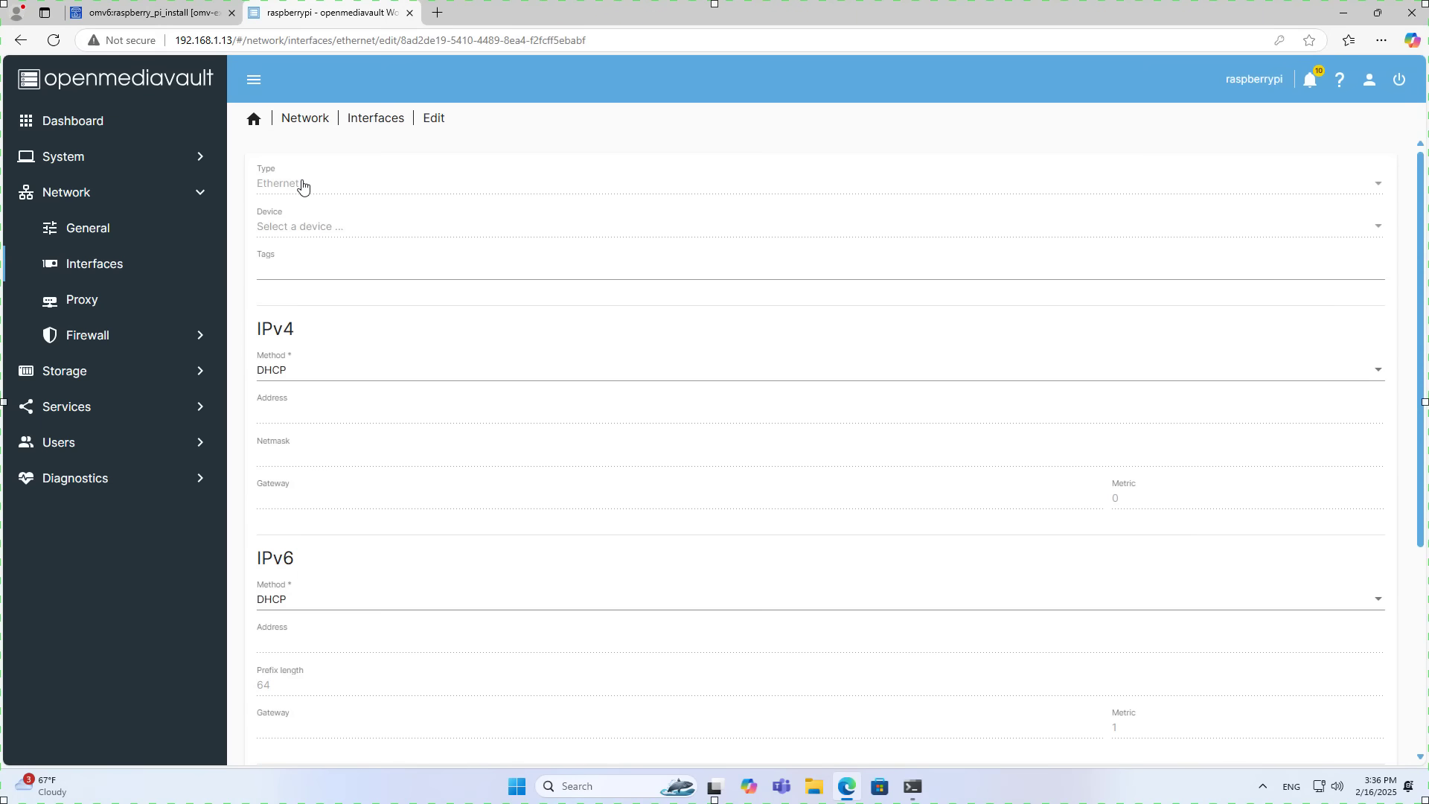
Step: Set eth0 IPv4 to Static: 192.168.1.13, netmask 255.255.255.0, gateway 192.168.1.1
click(320, 367)
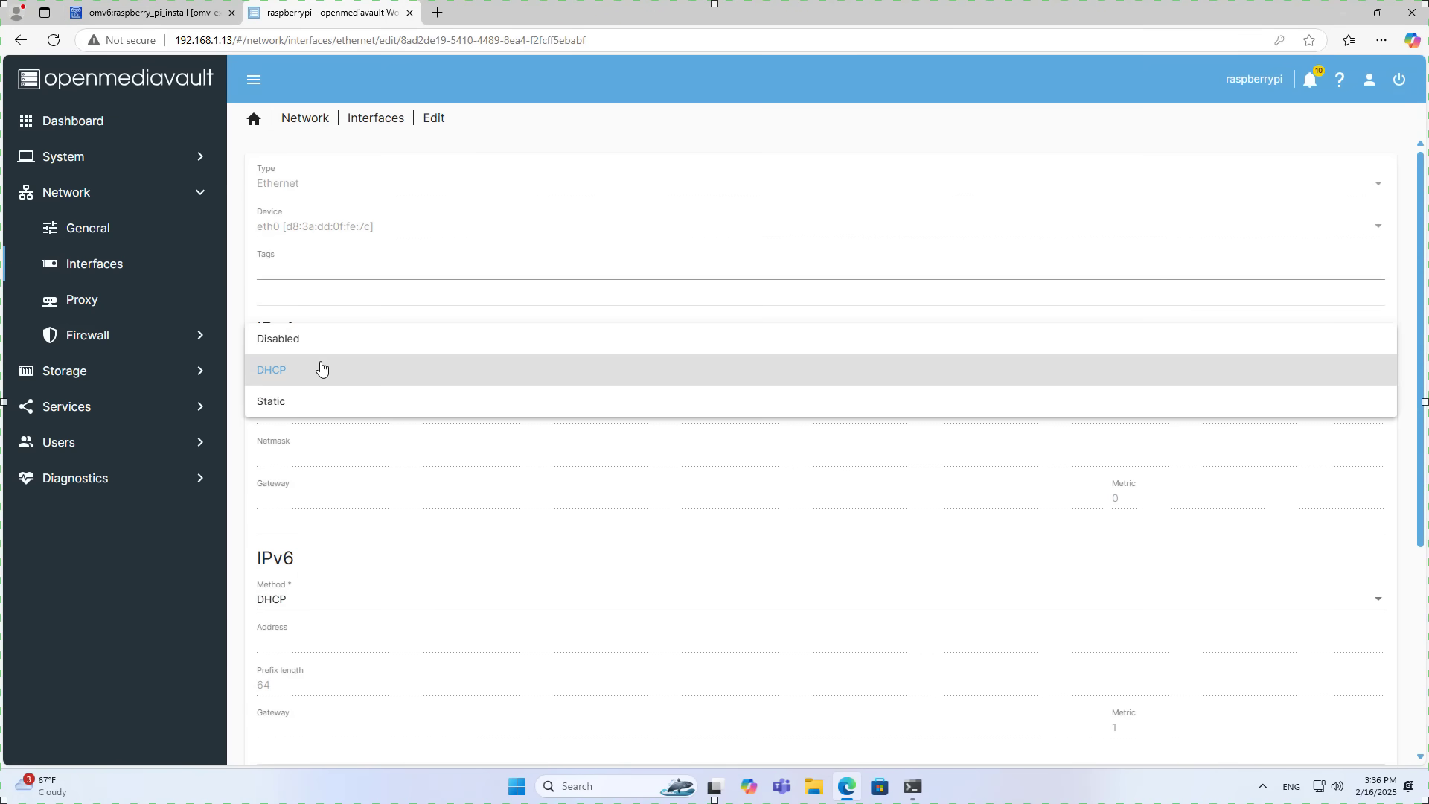
click(323, 403)
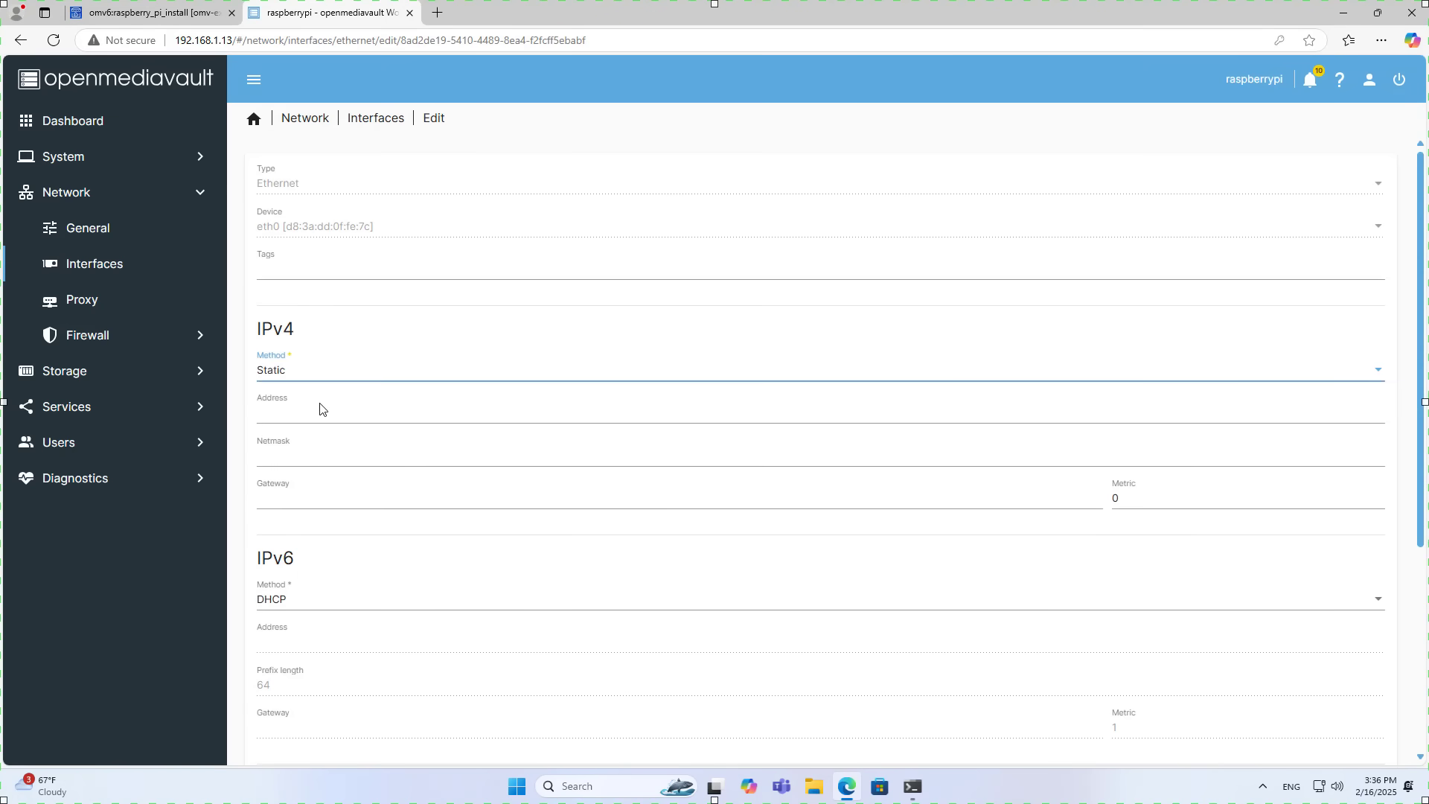
click(320, 406)
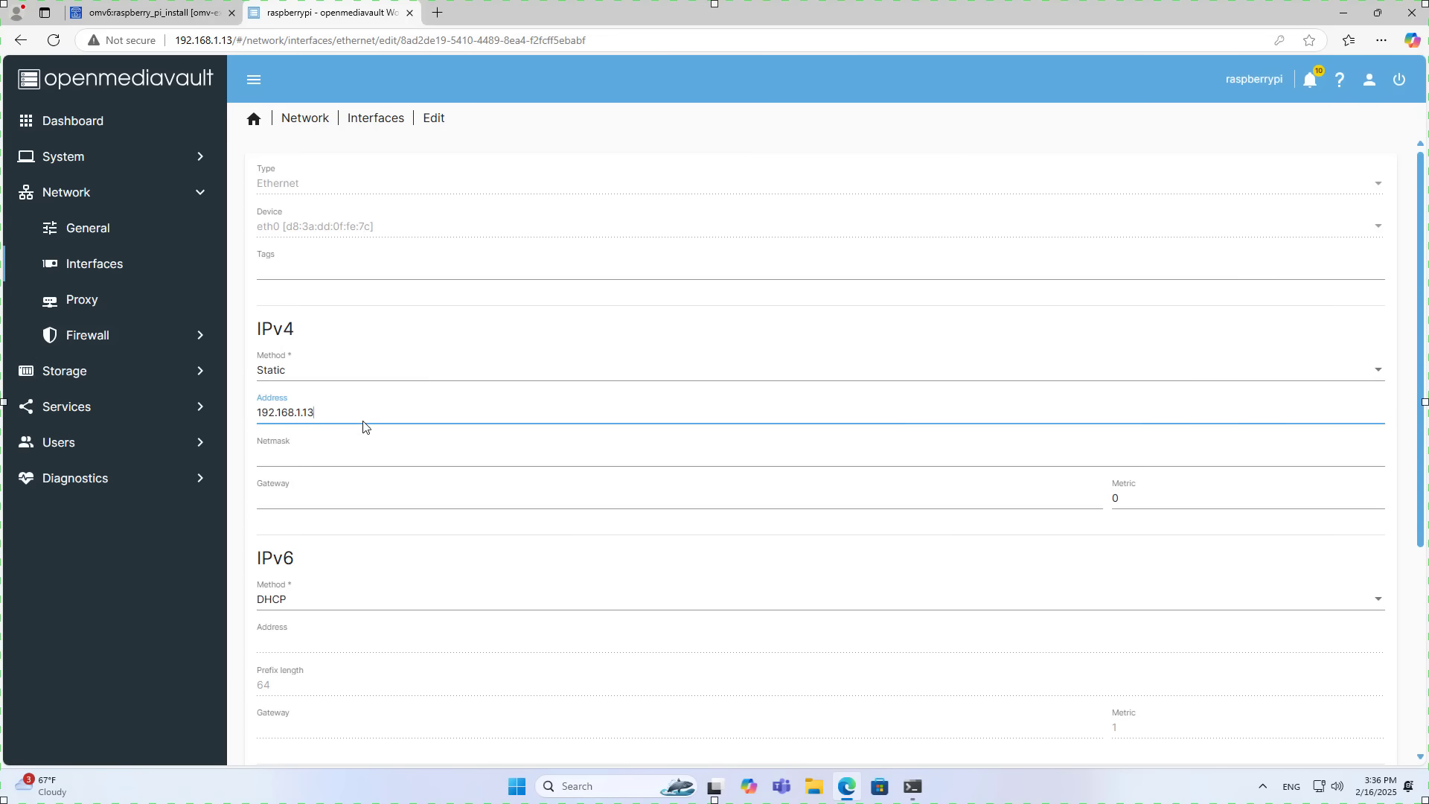
drag(304, 412, 261, 414)
click(293, 457)
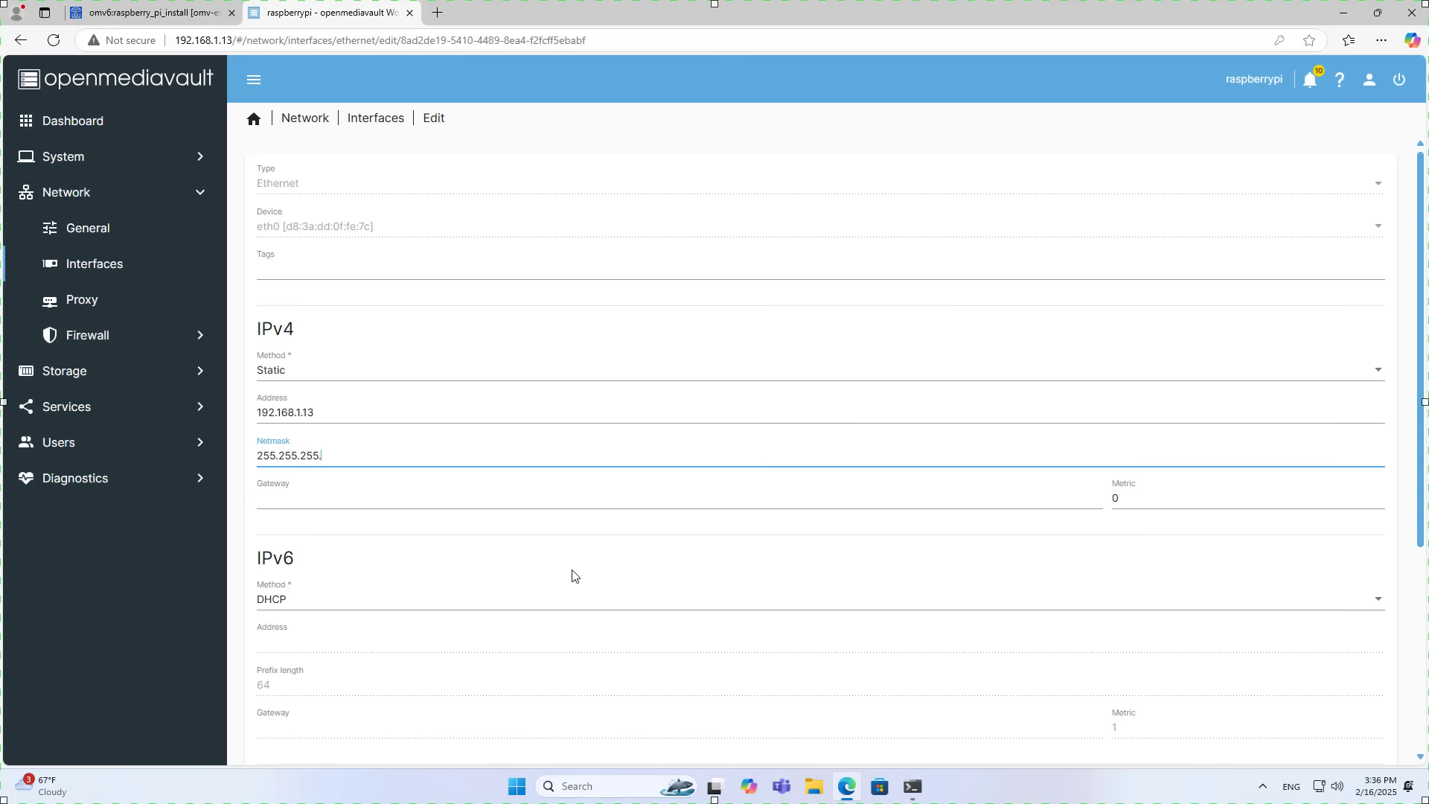
click(482, 500)
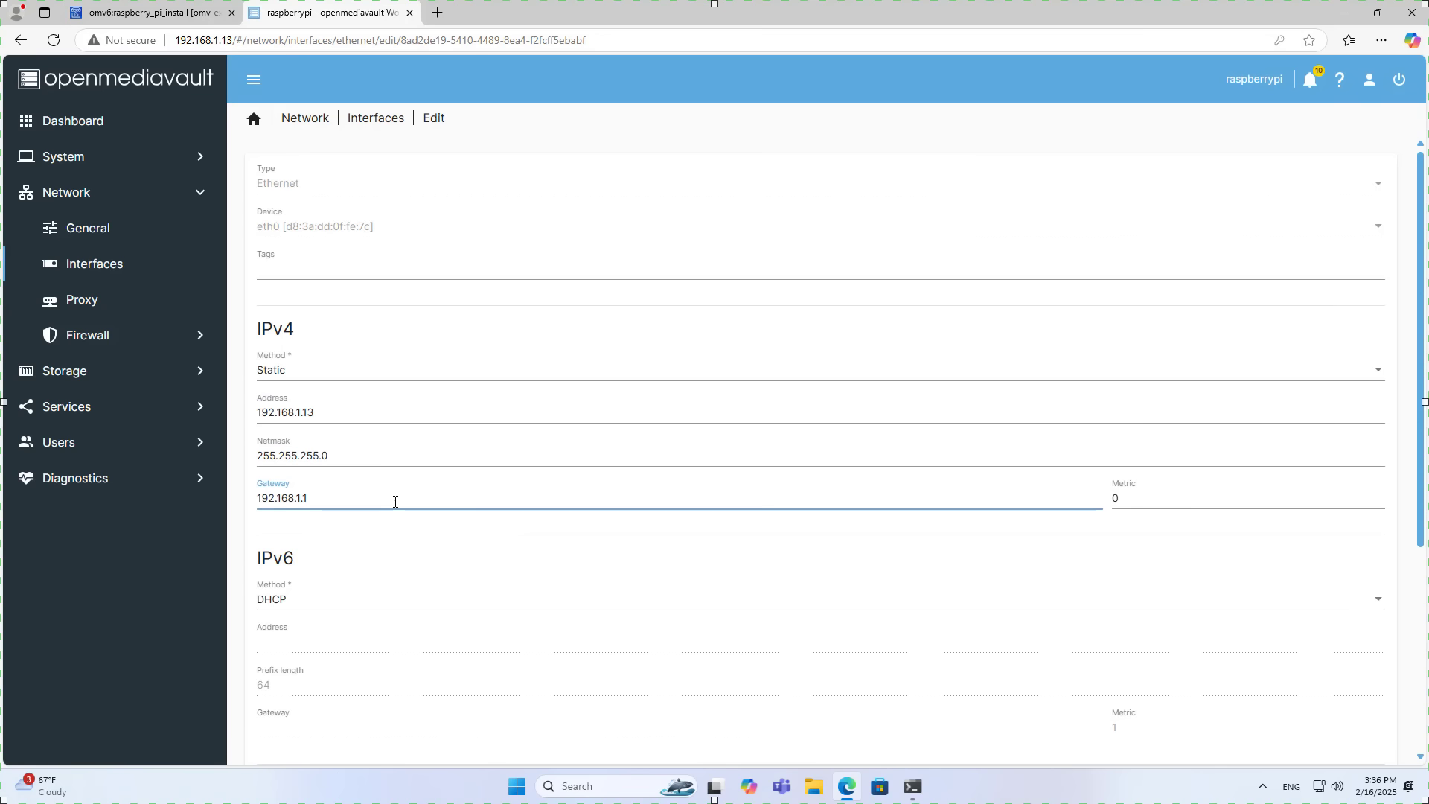
Step: Set the DNS server to 8.8.8.8 and save the eth0 settings
scroll(395, 500, down, 4)
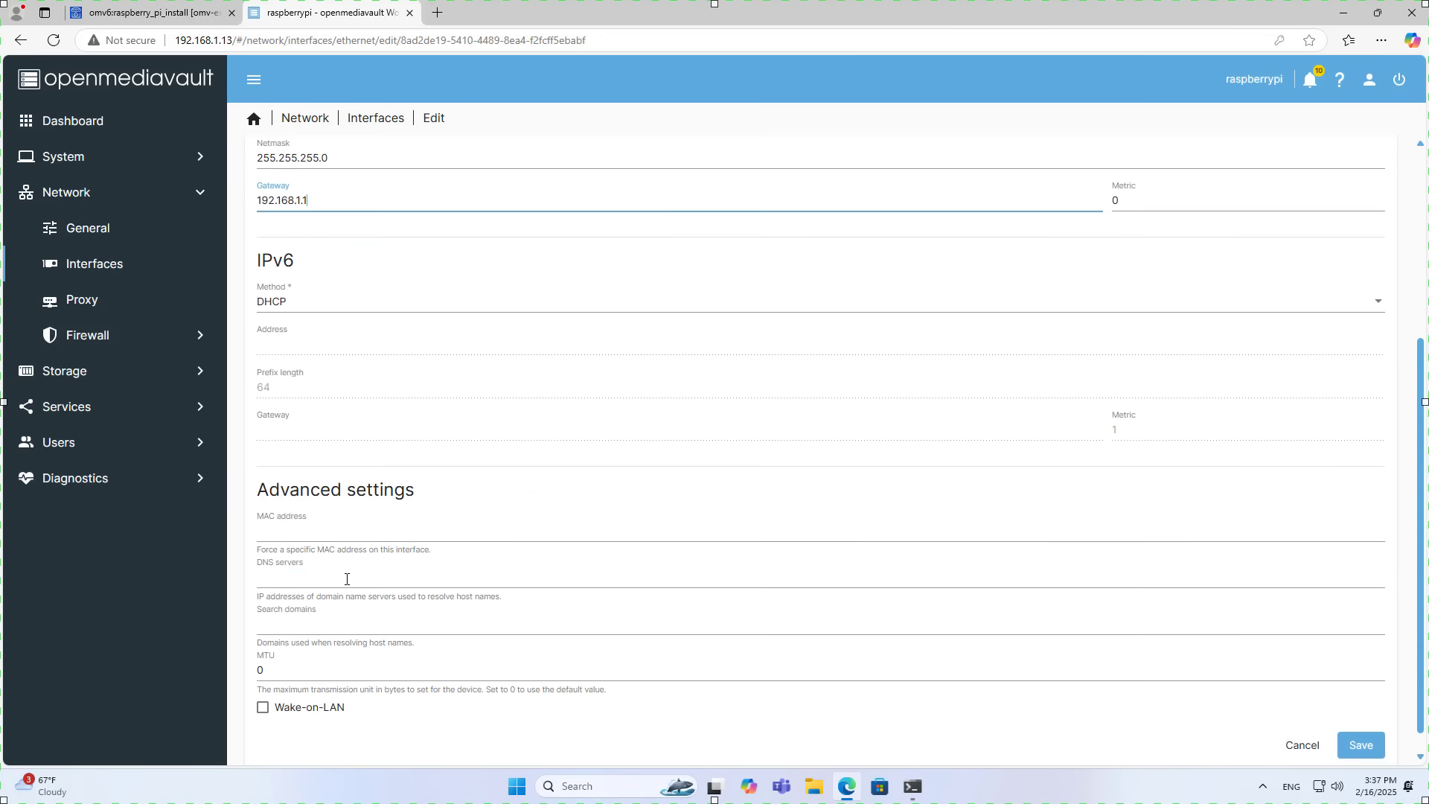
click(347, 579)
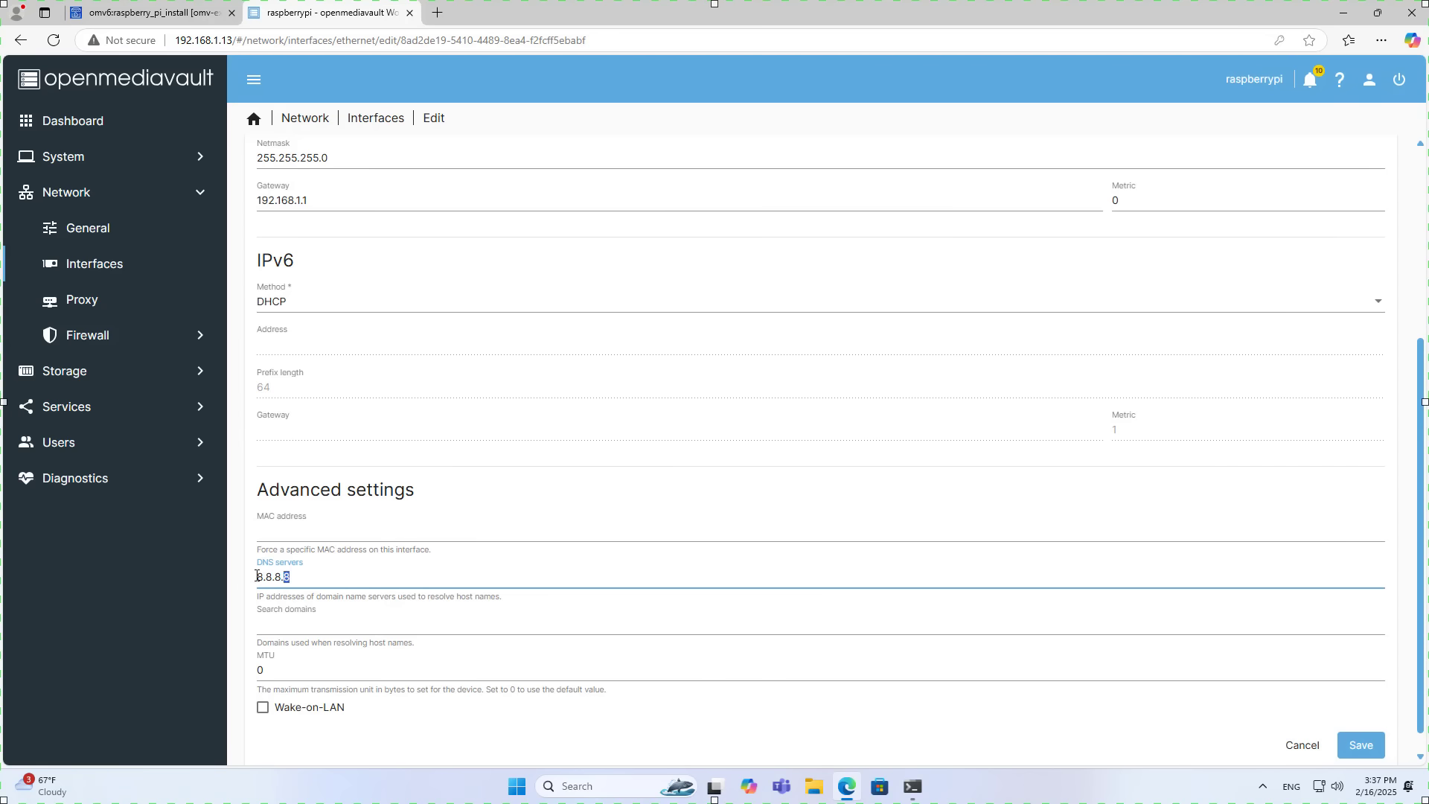
drag(257, 575, 257, 577)
click(1360, 745)
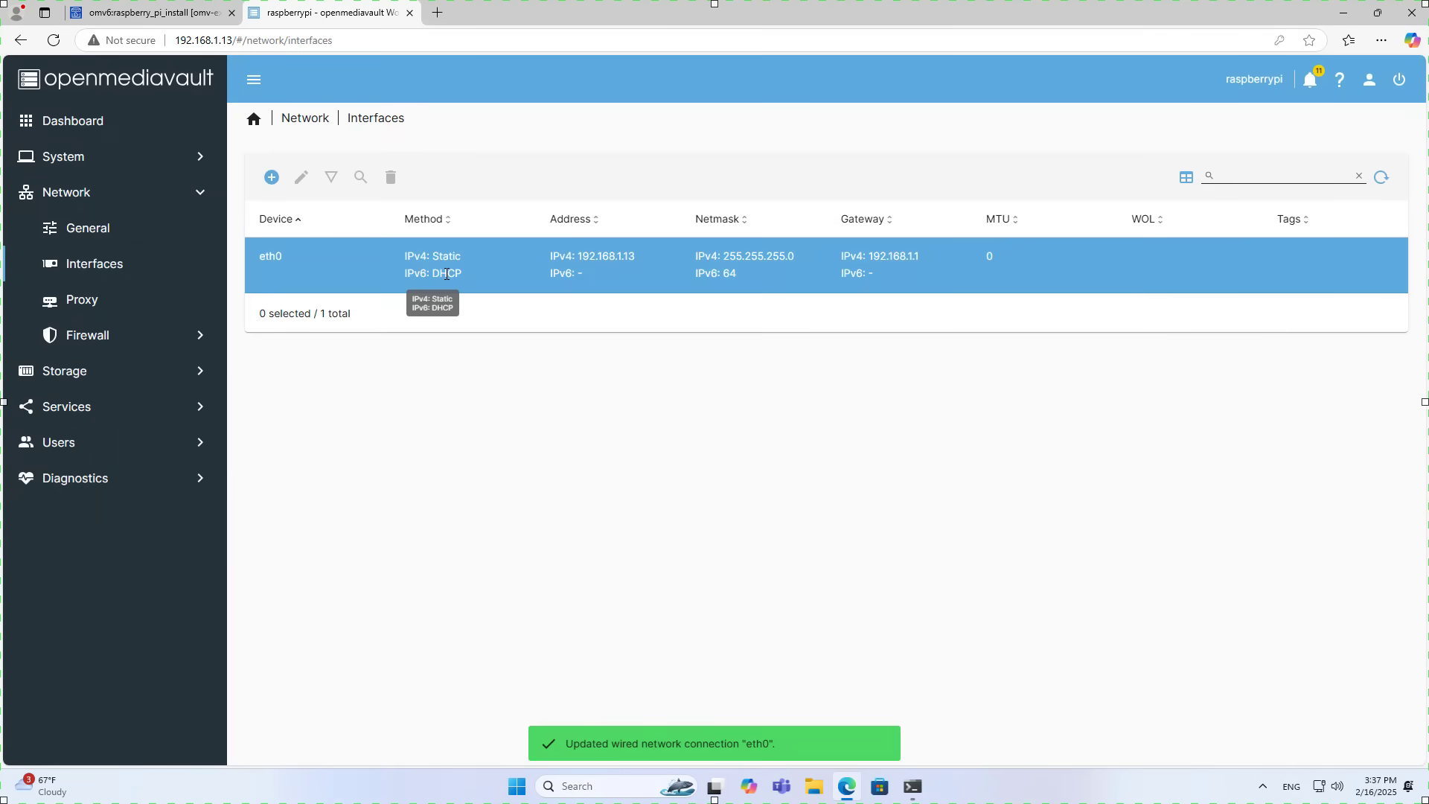
Step: Apply and confirm the pending configuration changes
click(446, 274)
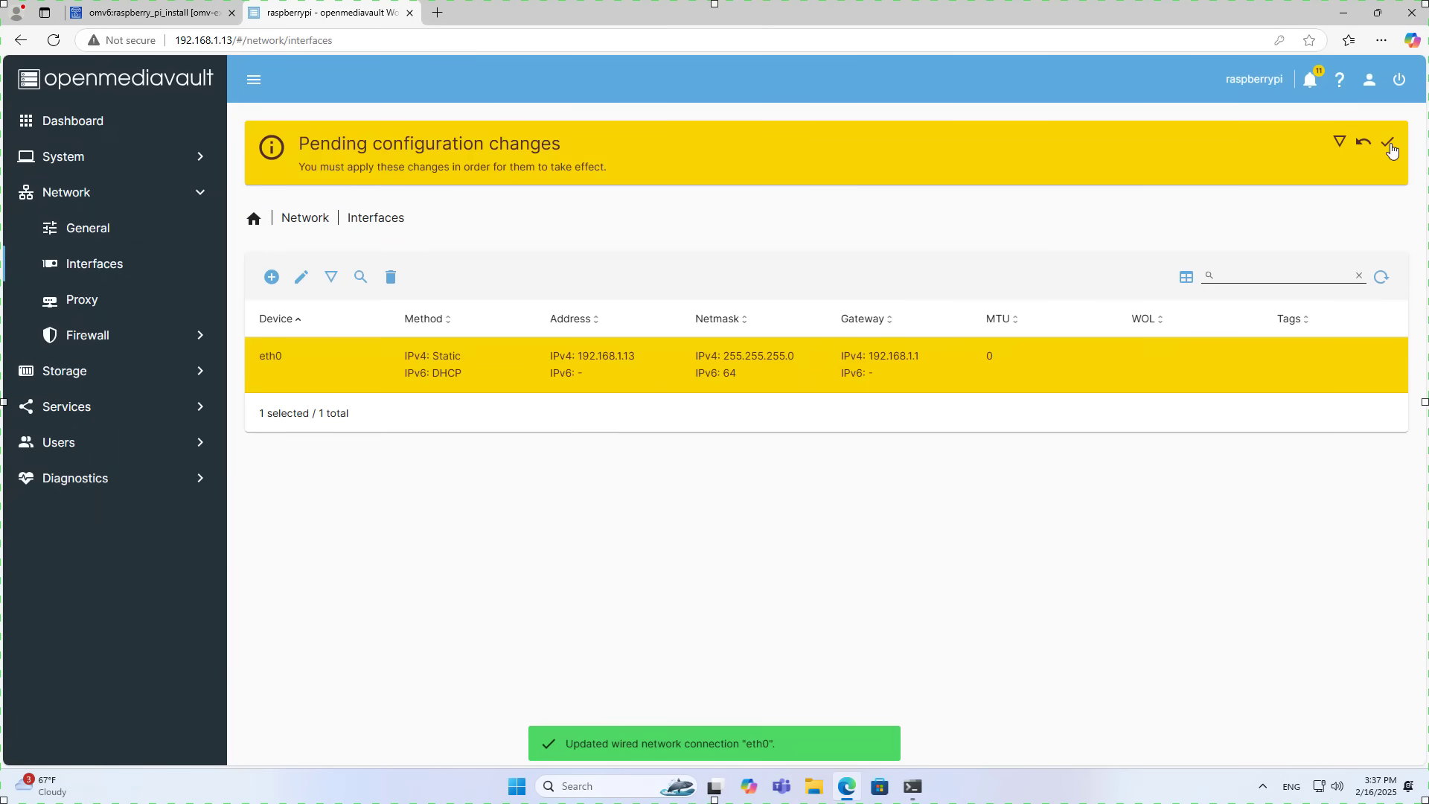
click(1388, 146)
click(829, 450)
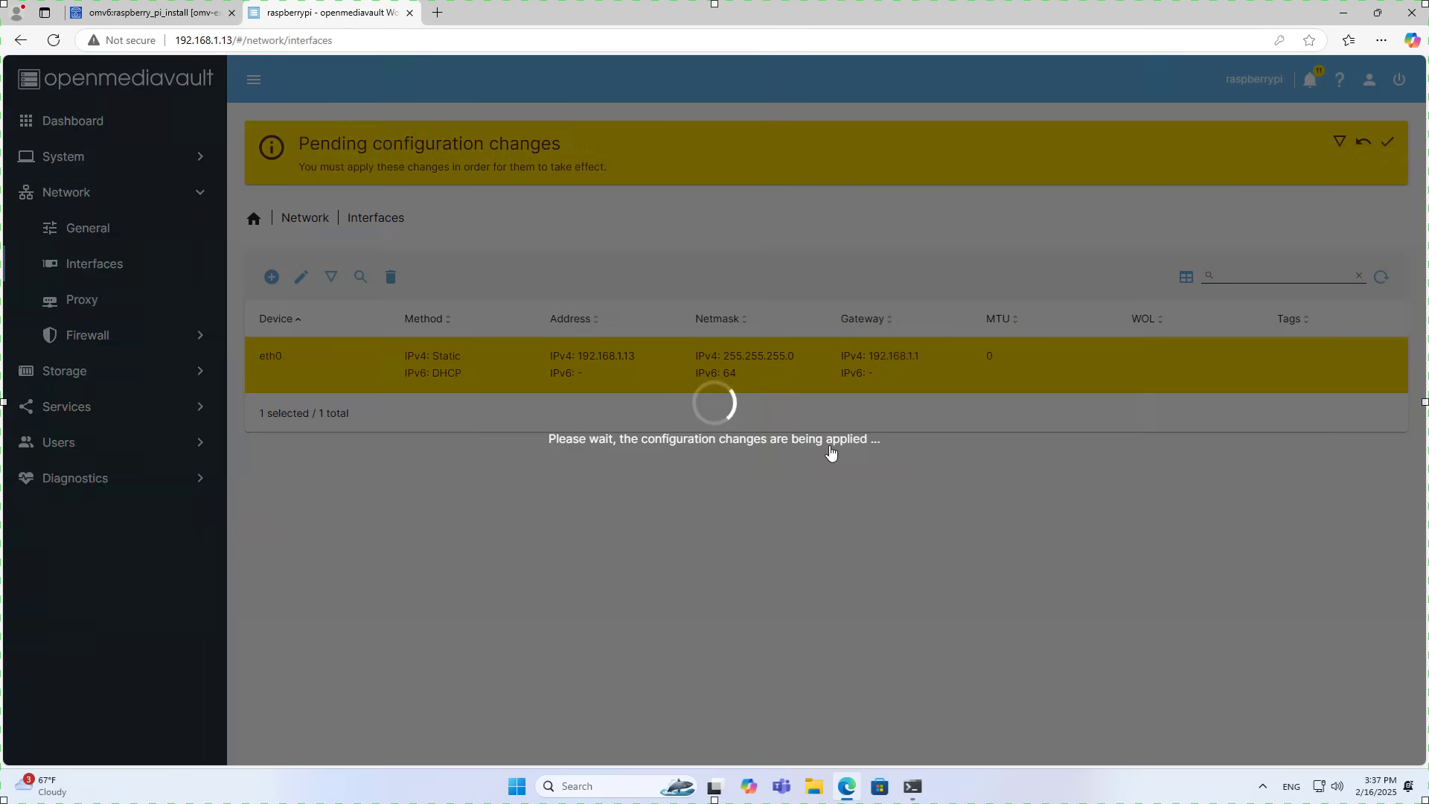